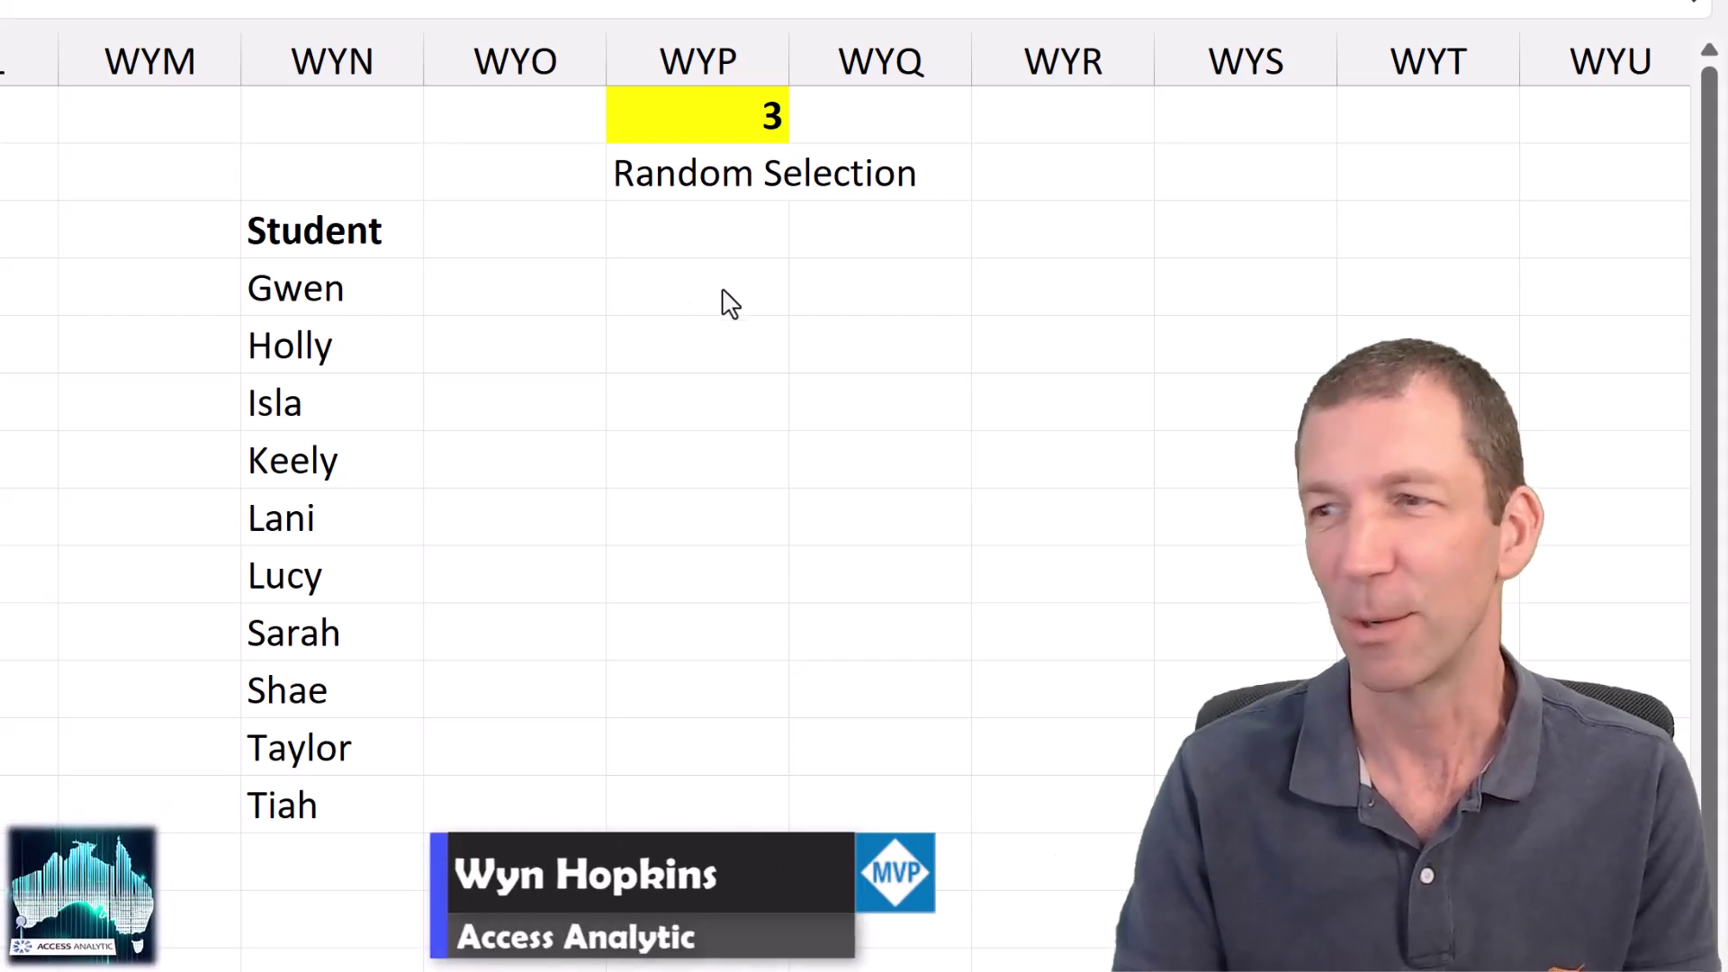
# Enter =RandomSelection(WYN4:WYN13, WYP1) in WYP4 to list random students.
pyautogui.click(727, 303)
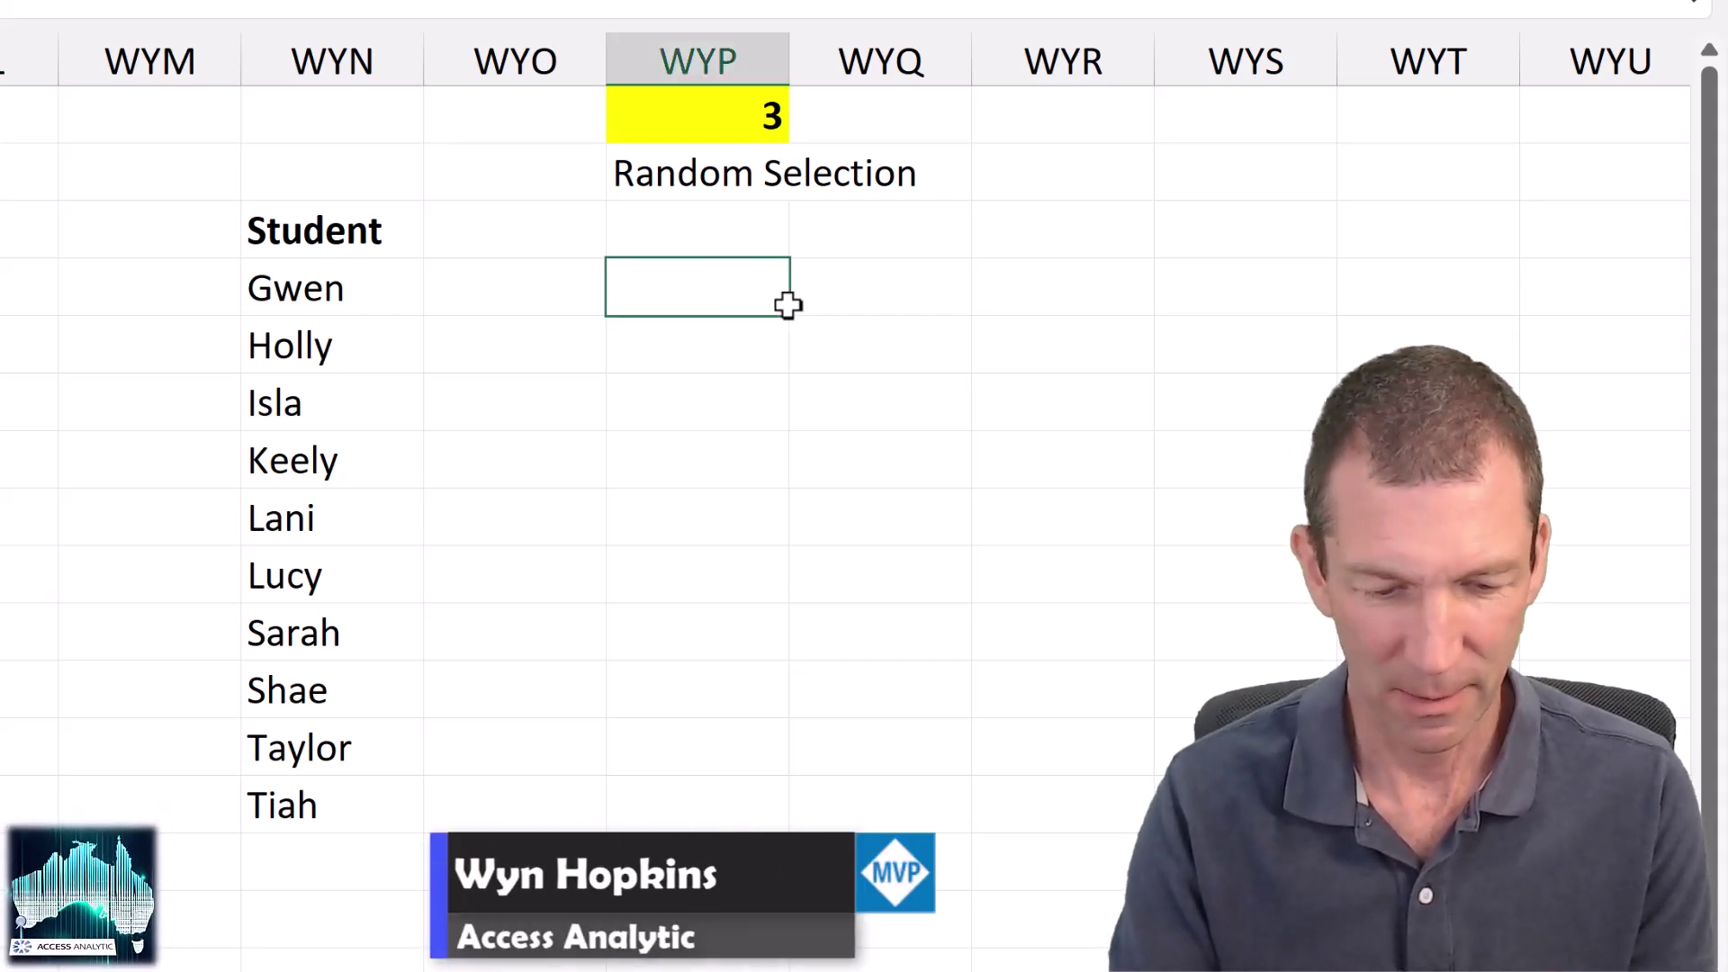
pyautogui.write('=random')
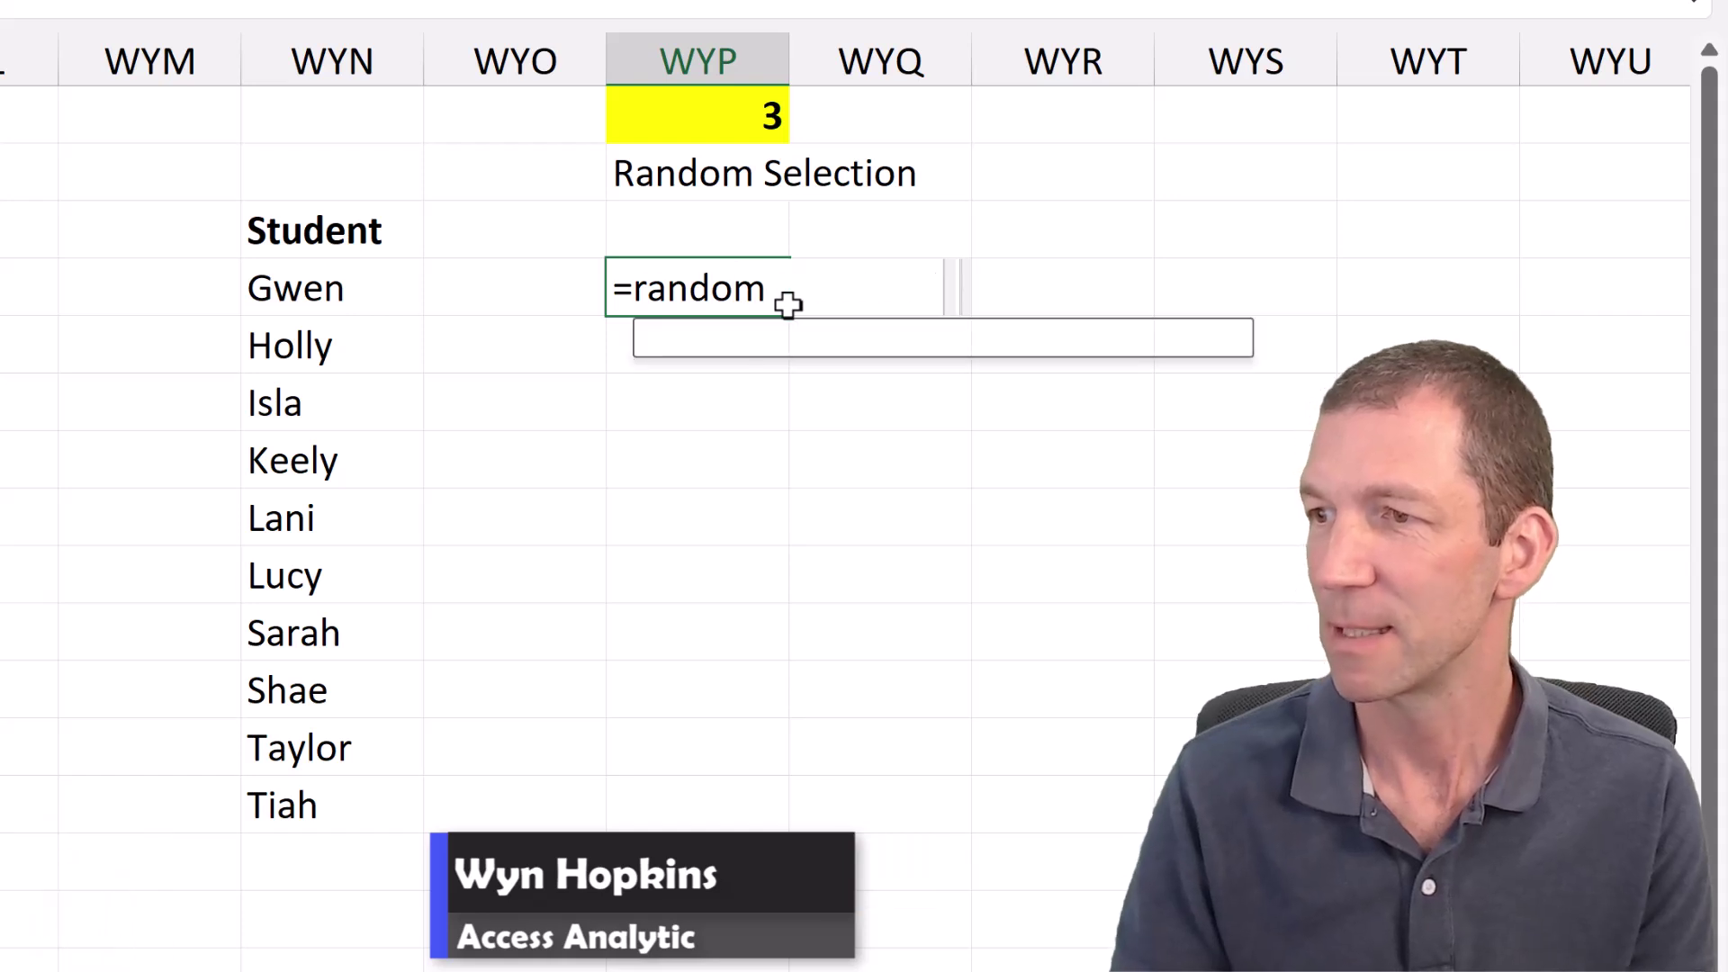
pyautogui.press('Tab')
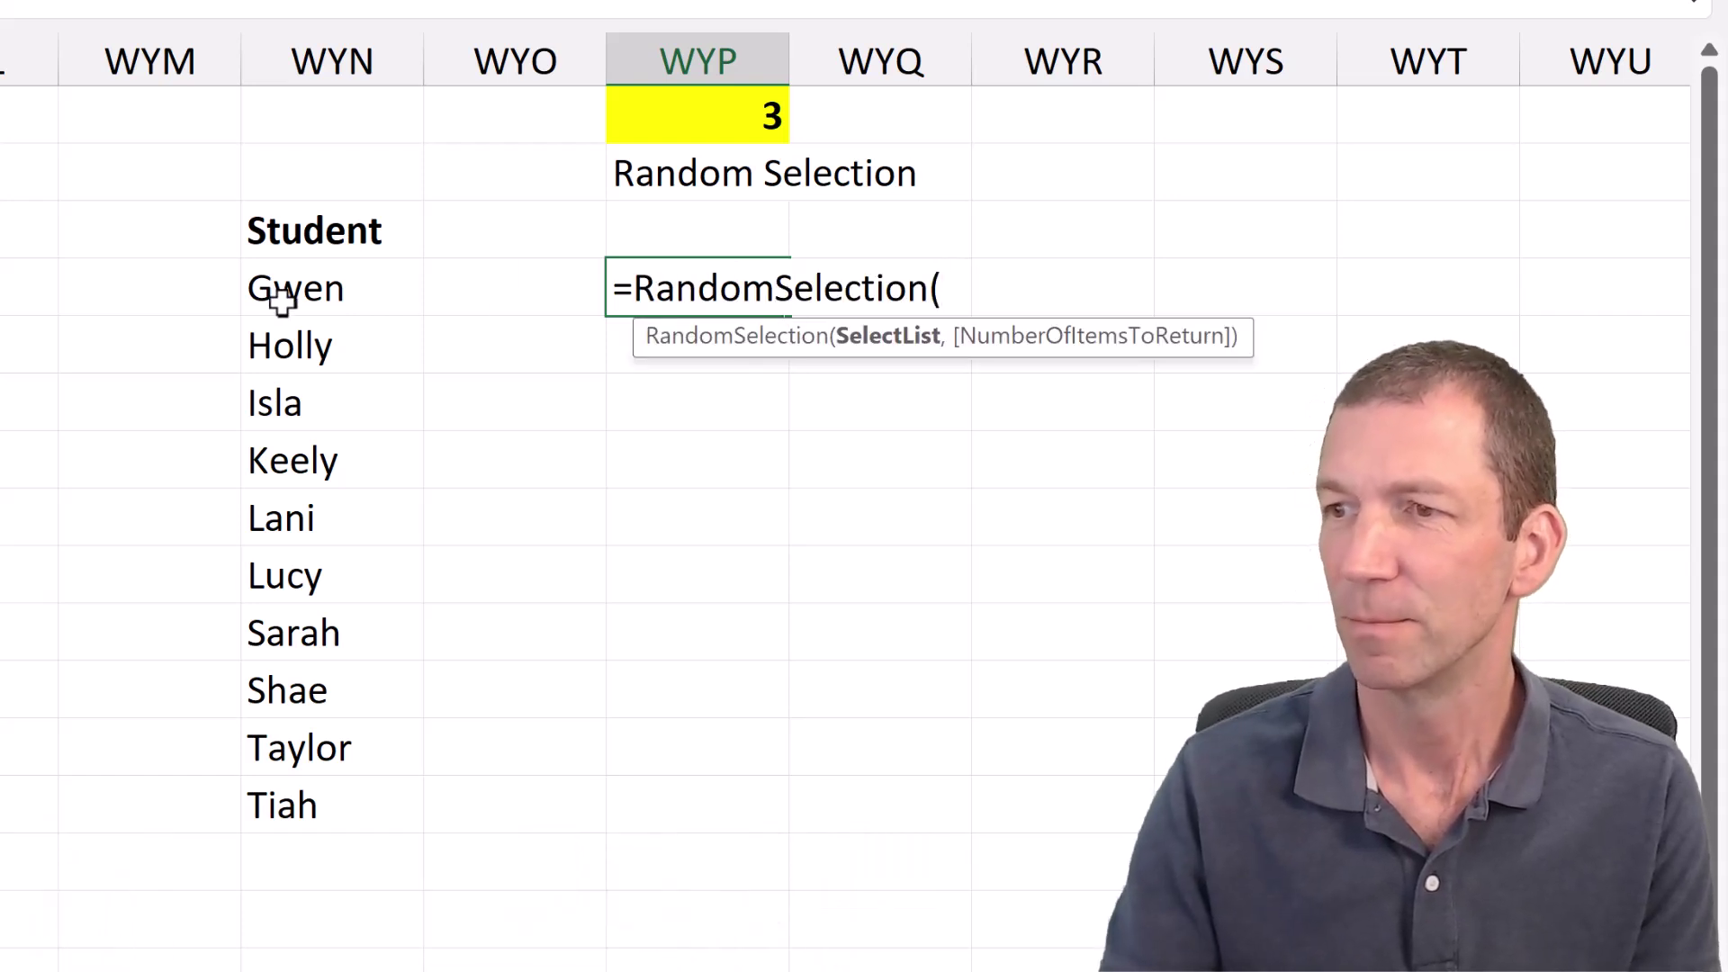
pyautogui.moveTo(282, 301); pyautogui.dragTo(315, 804)
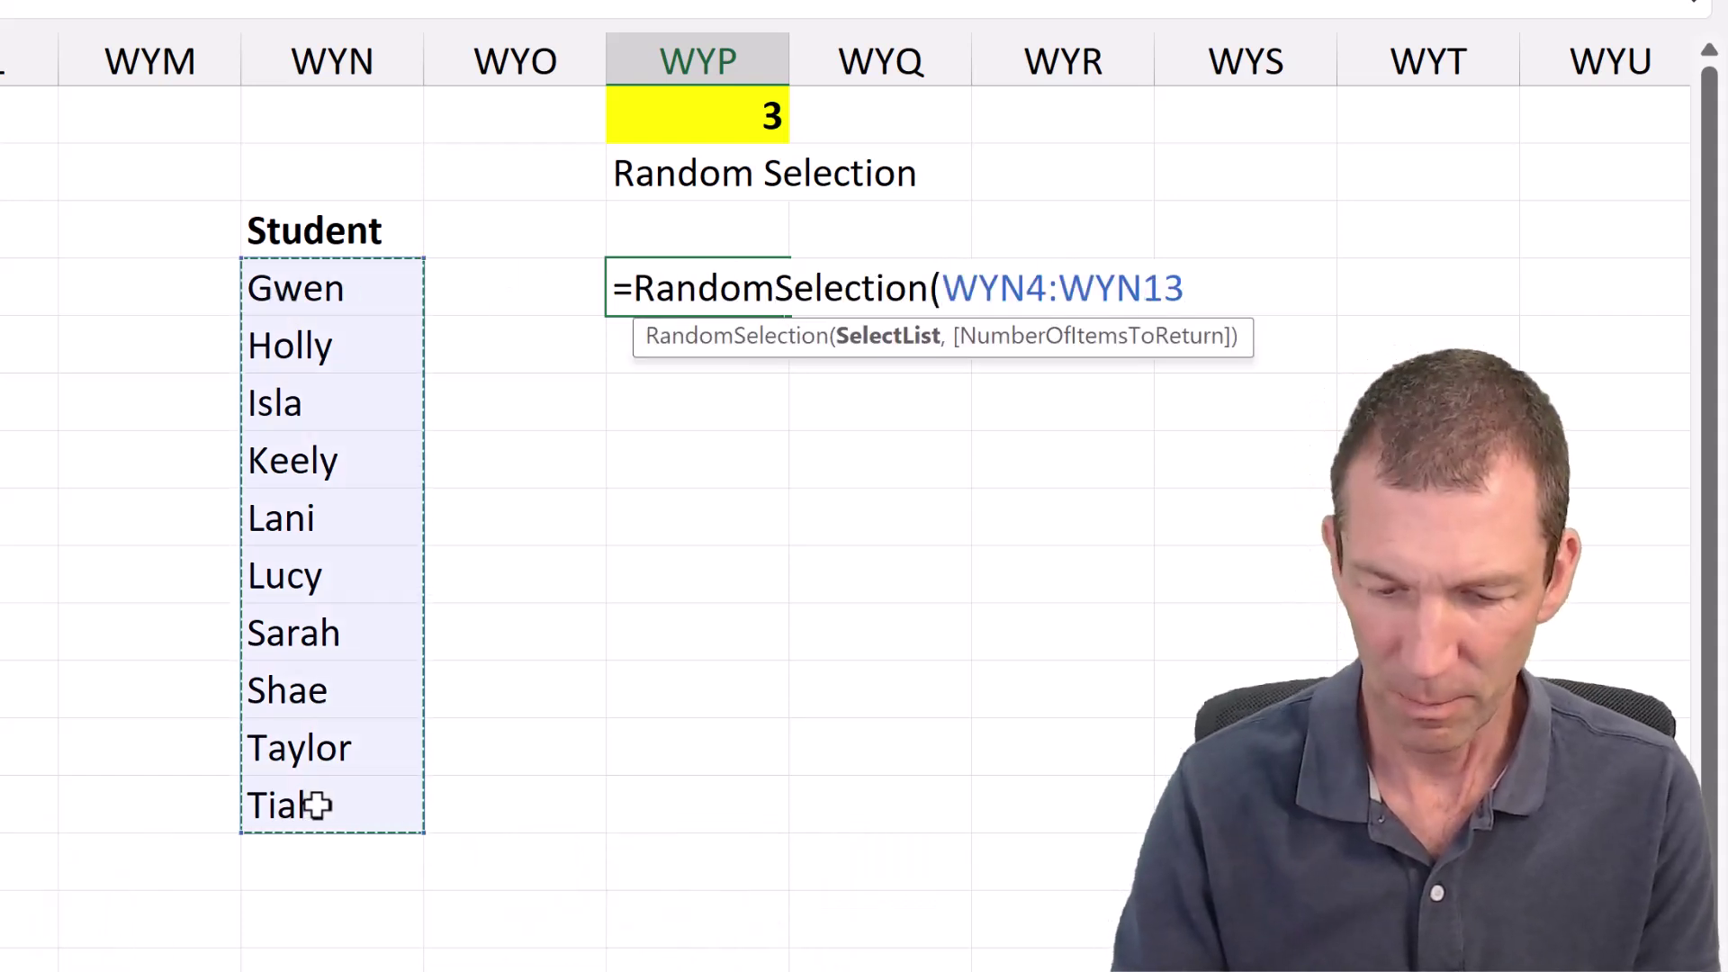
pyautogui.write(',')
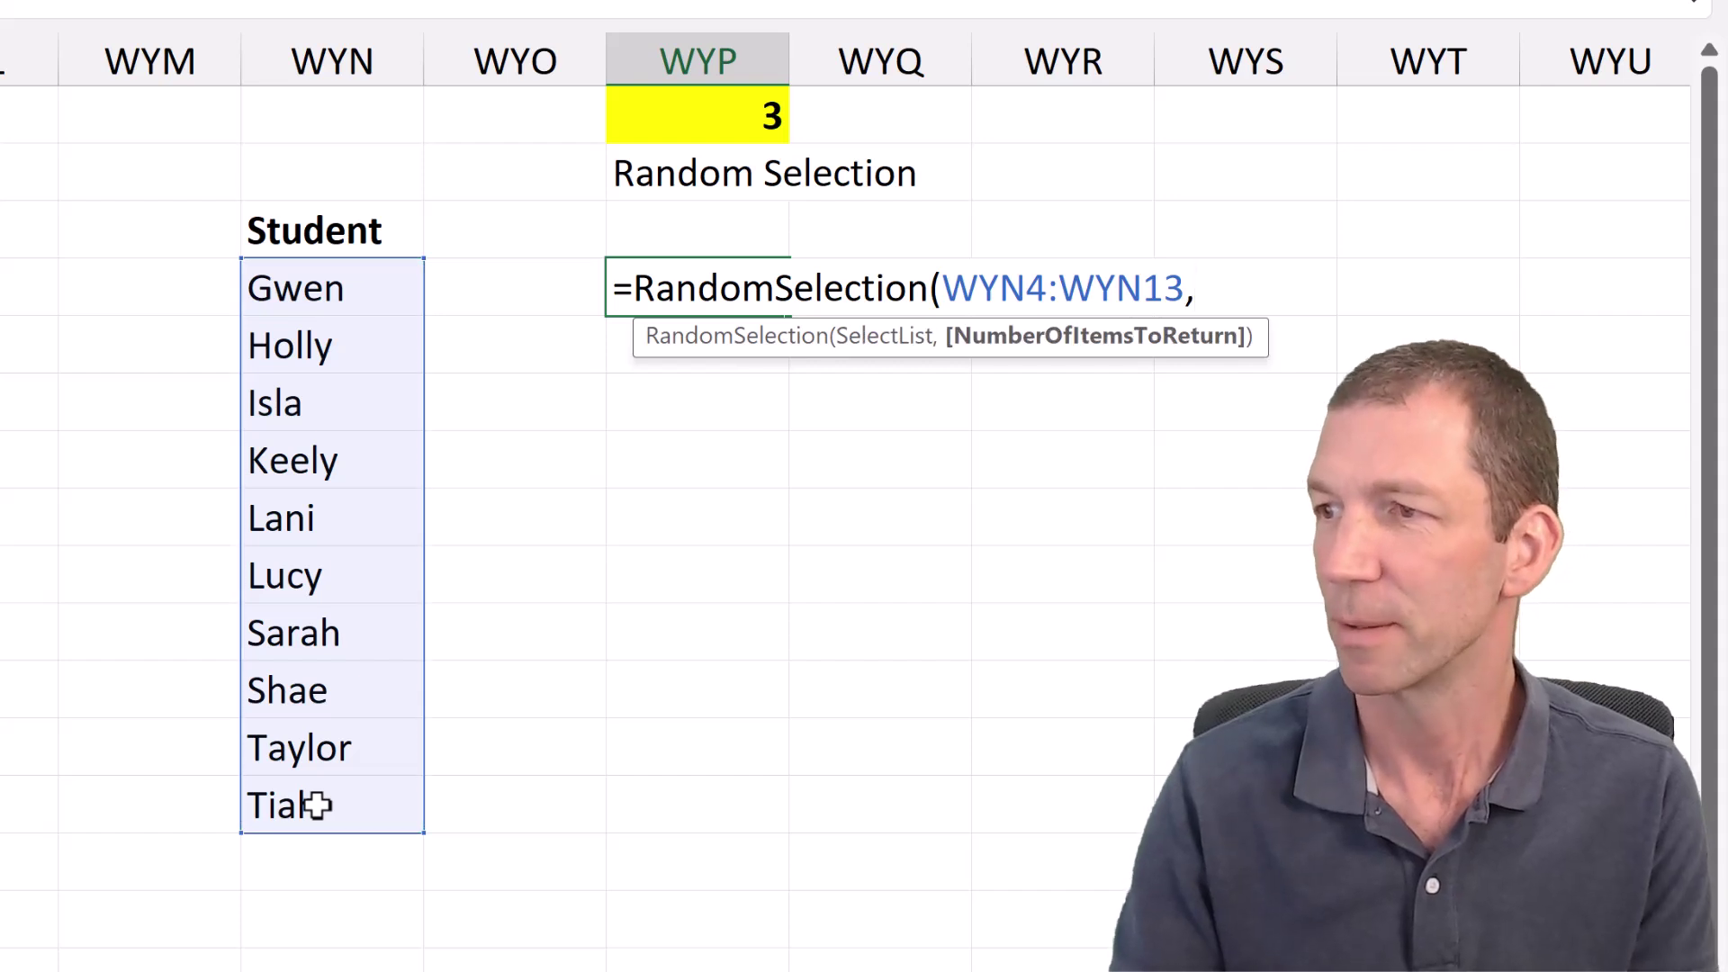
pyautogui.click(714, 131)
pyautogui.press('Return')
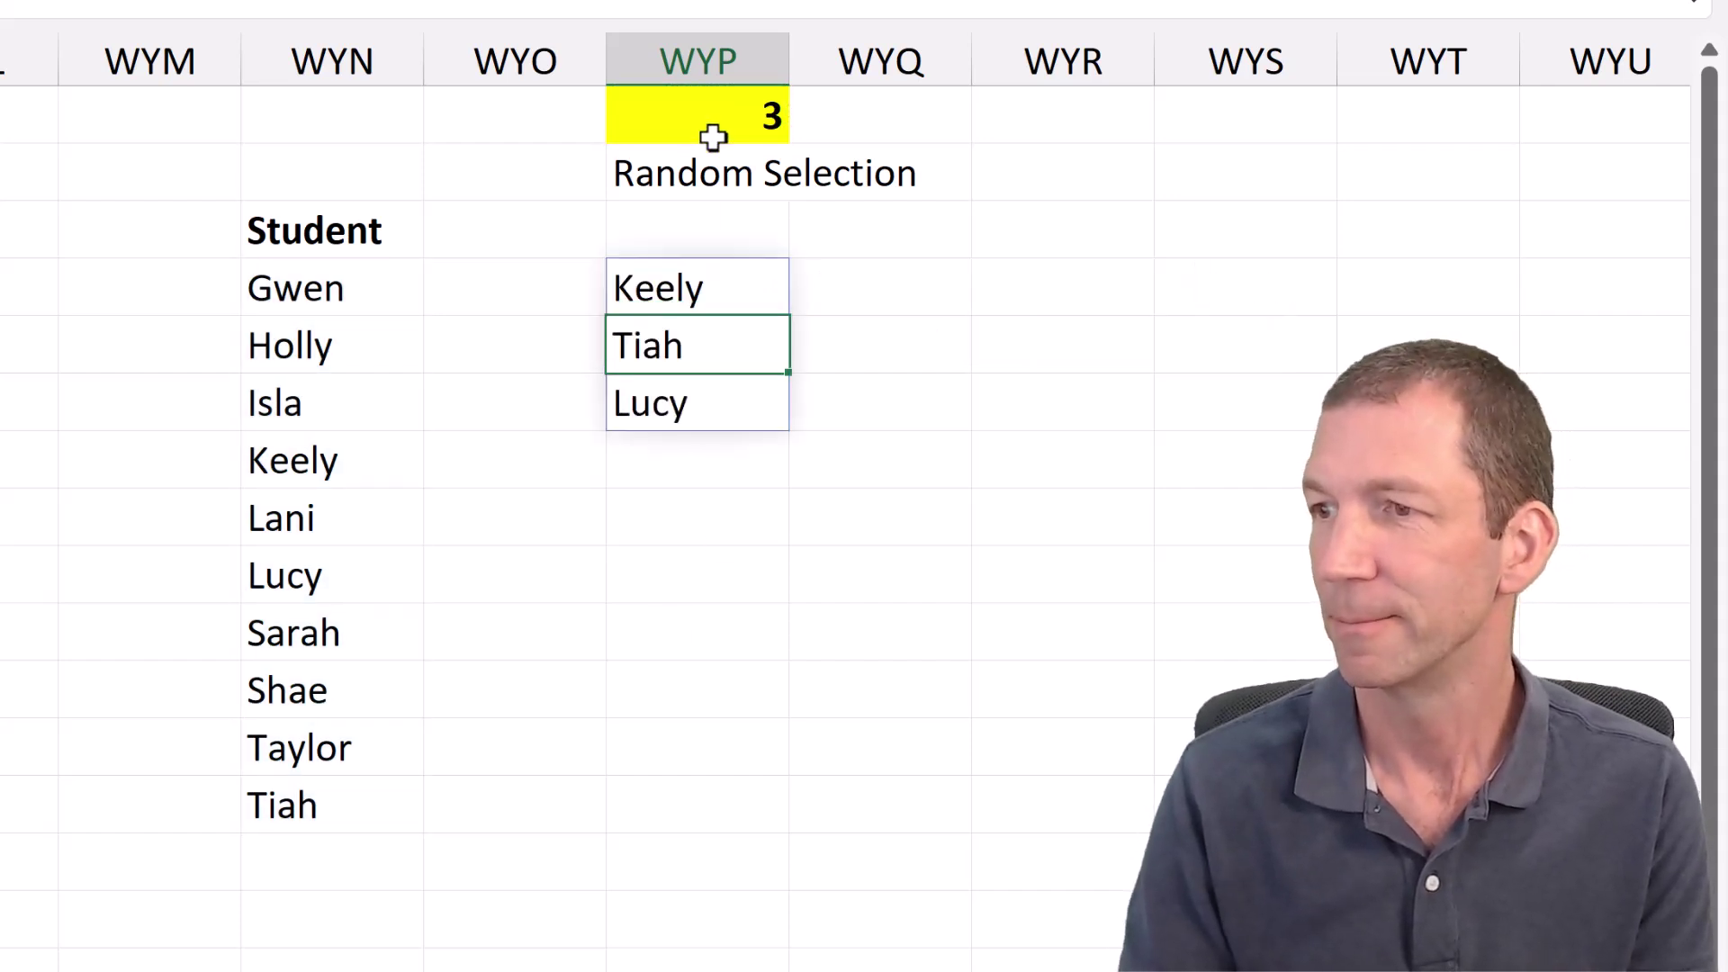
pyautogui.press('Up')
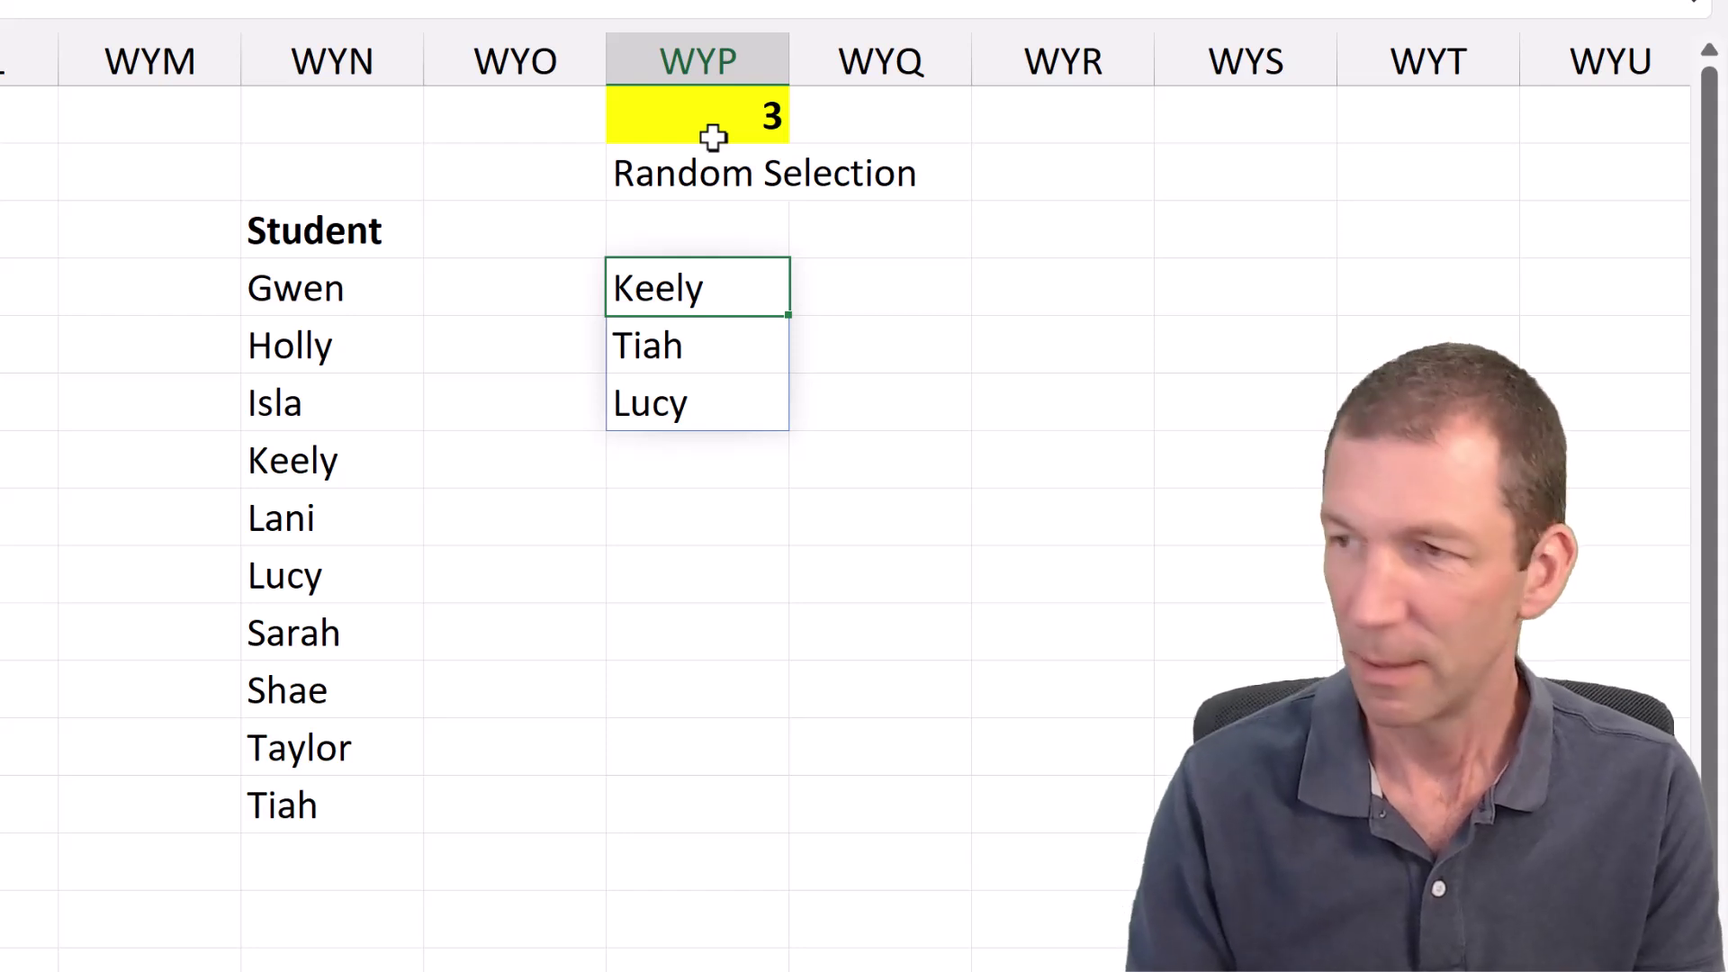
# Change the yellow count cell WYP1 to 5, then to 2, and inspect the formula.
pyautogui.click(722, 126)
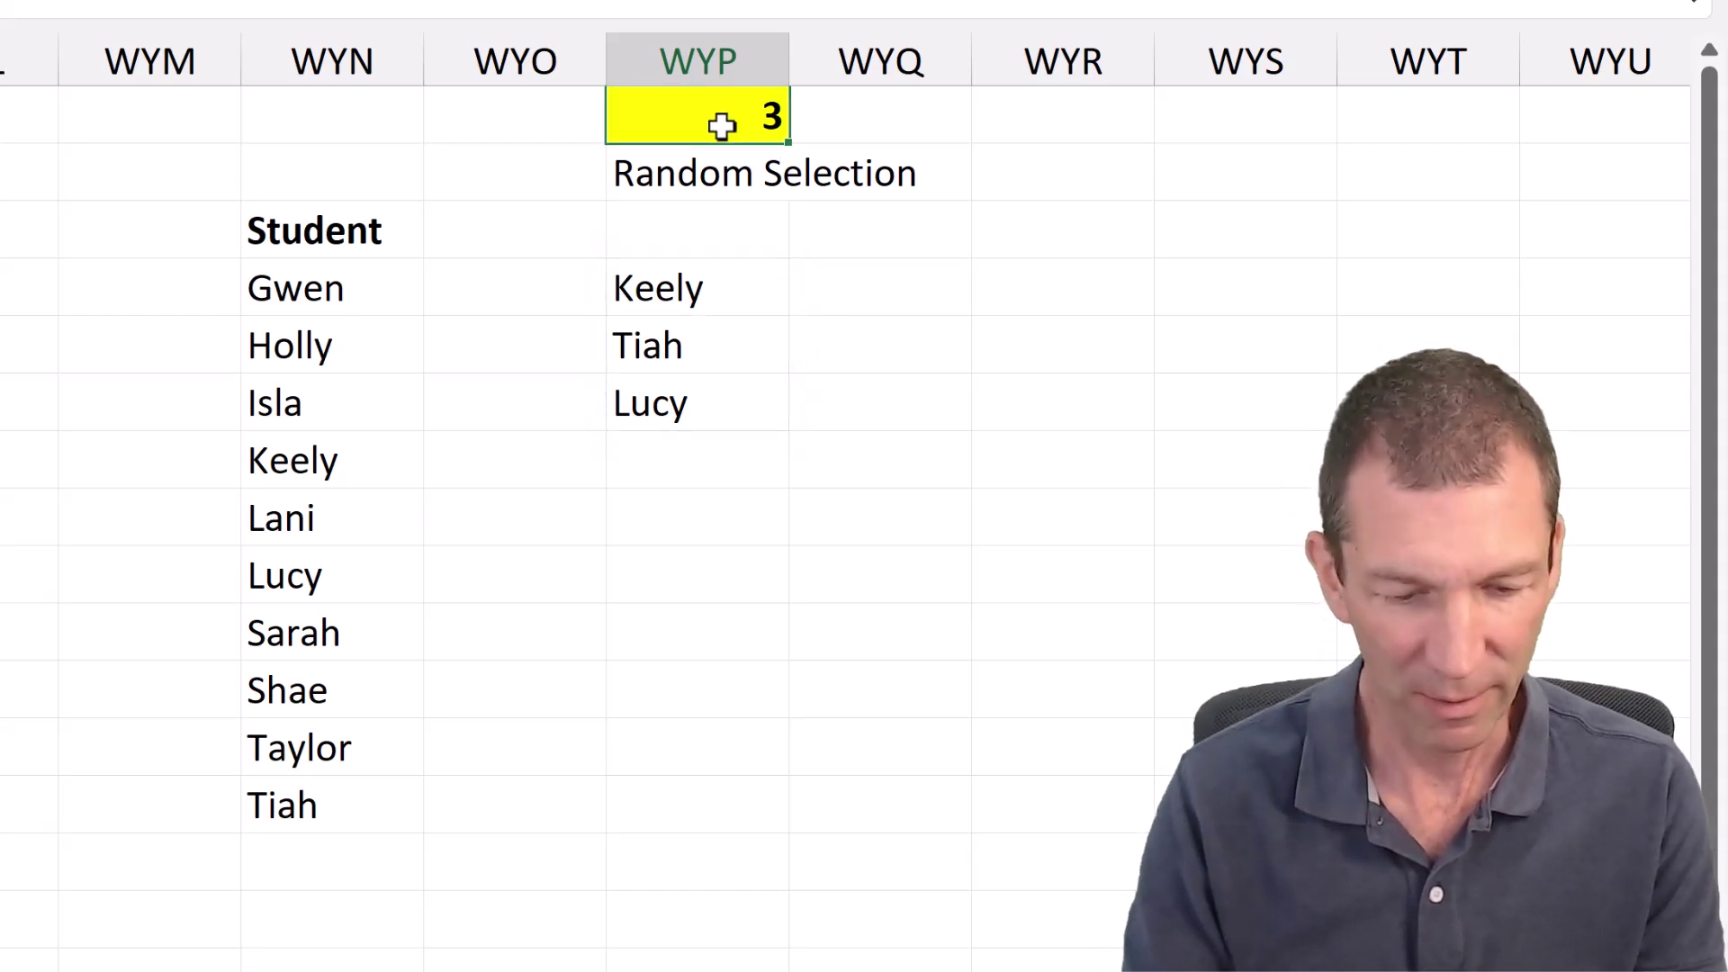
pyautogui.write('5')
pyautogui.press('Return')
pyautogui.click(722, 126)
pyautogui.press('F2')
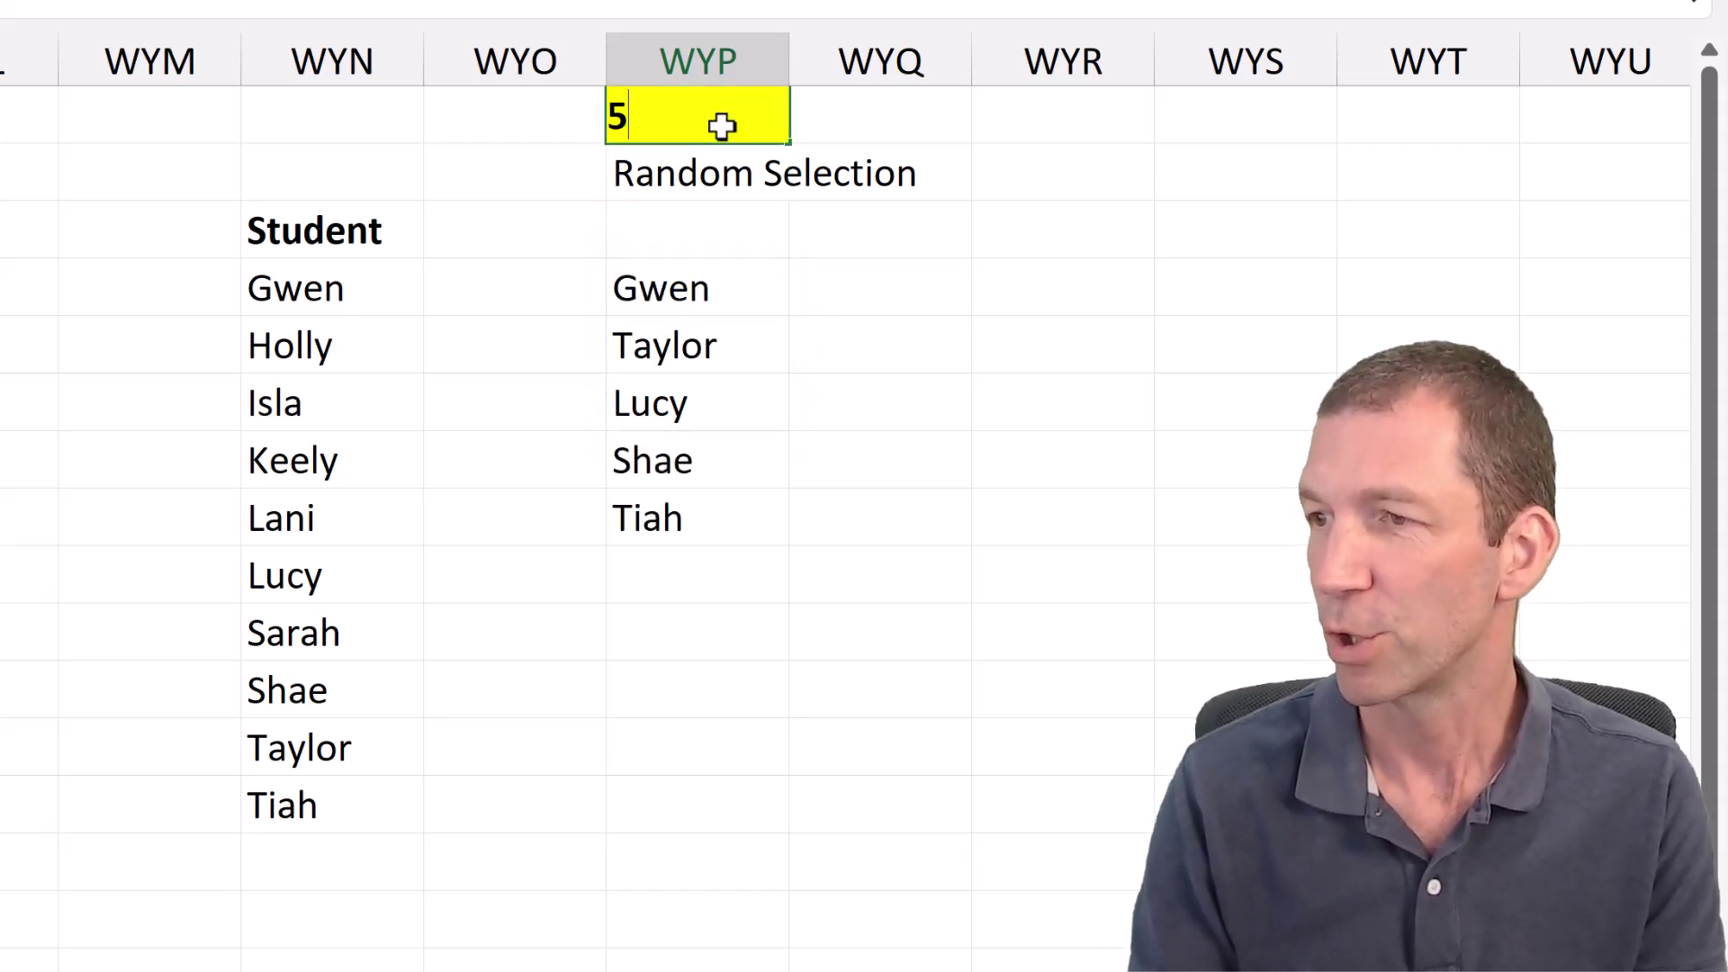
pyautogui.press('BackSpace')
pyautogui.write('2')
pyautogui.press('Return')
pyautogui.click(722, 126)
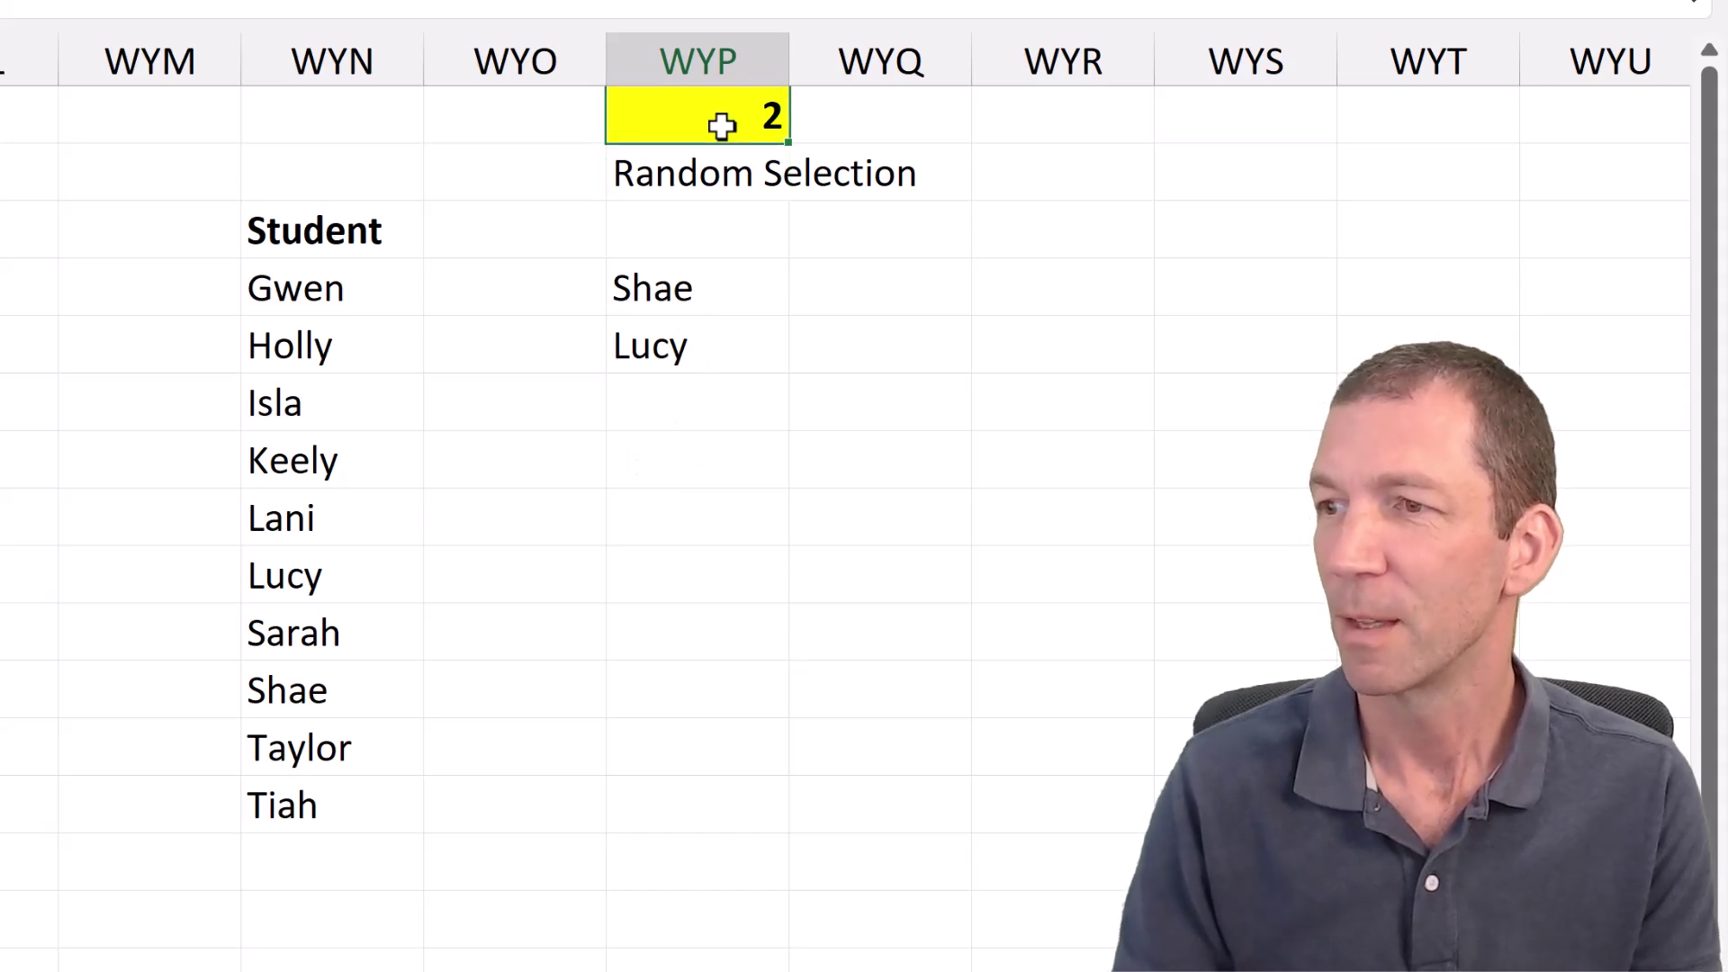
pyautogui.press('Down')
pyautogui.press('Down')
pyautogui.press('Down')
pyautogui.press('F2')
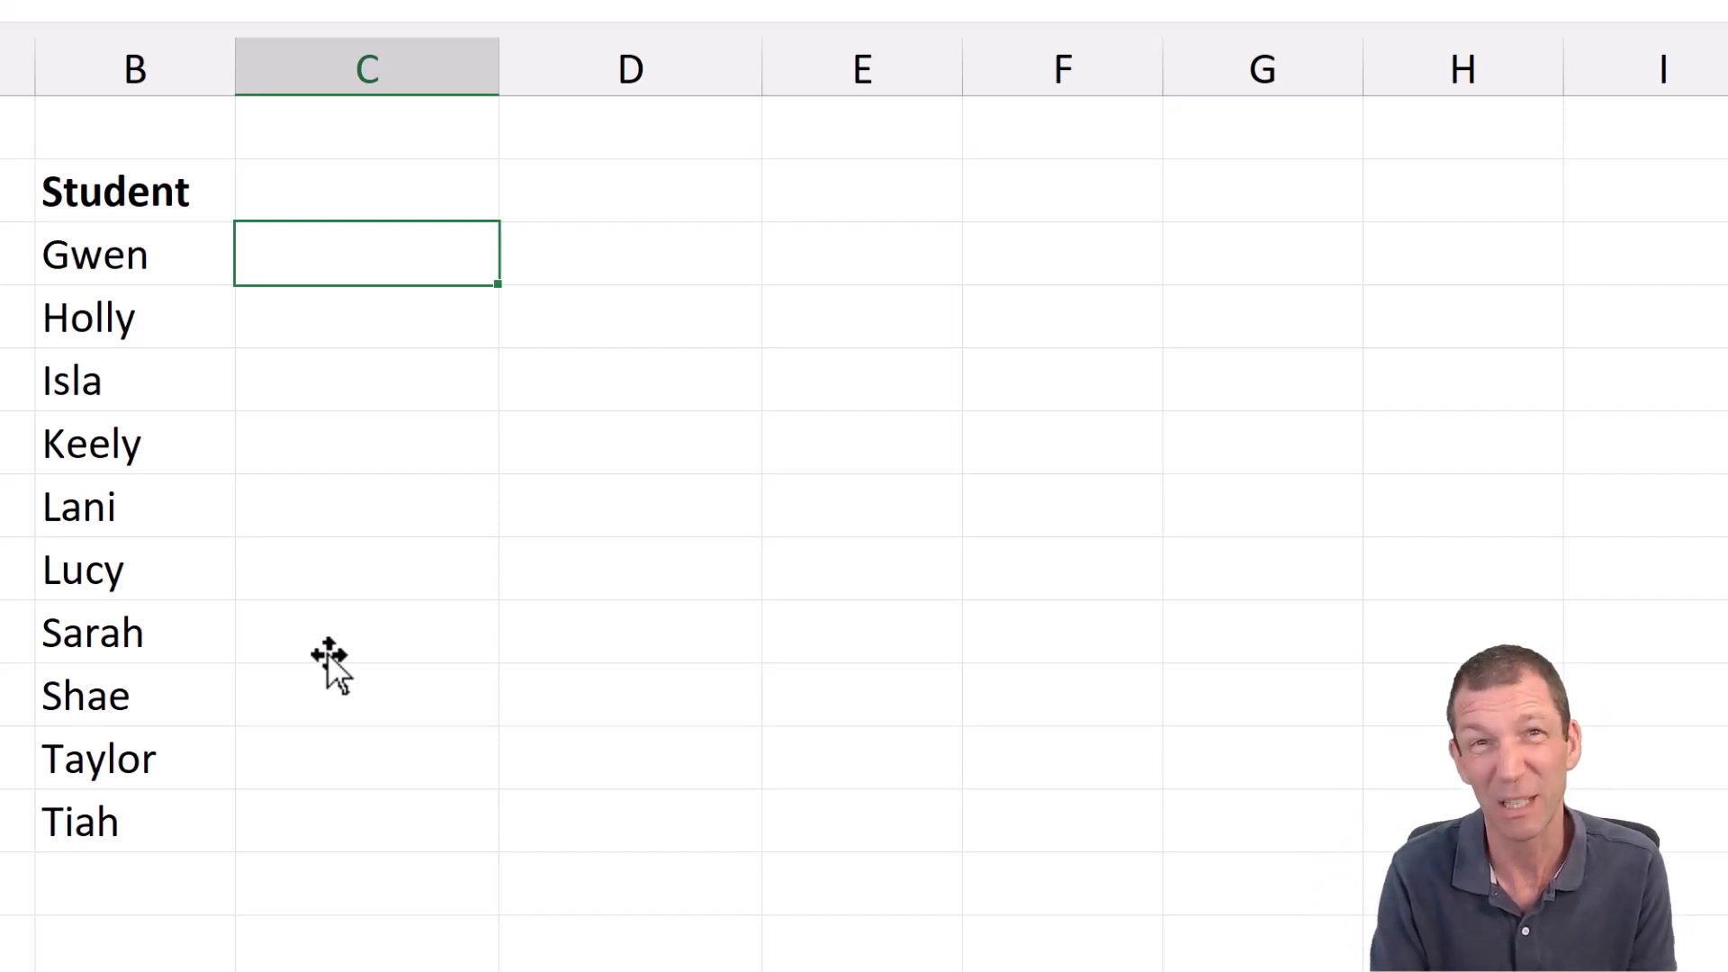
# Enter =RANDARRAY(ROWS(B3:B12)) in C3 so each student gets a random decimal.
pyautogui.write('=randar')
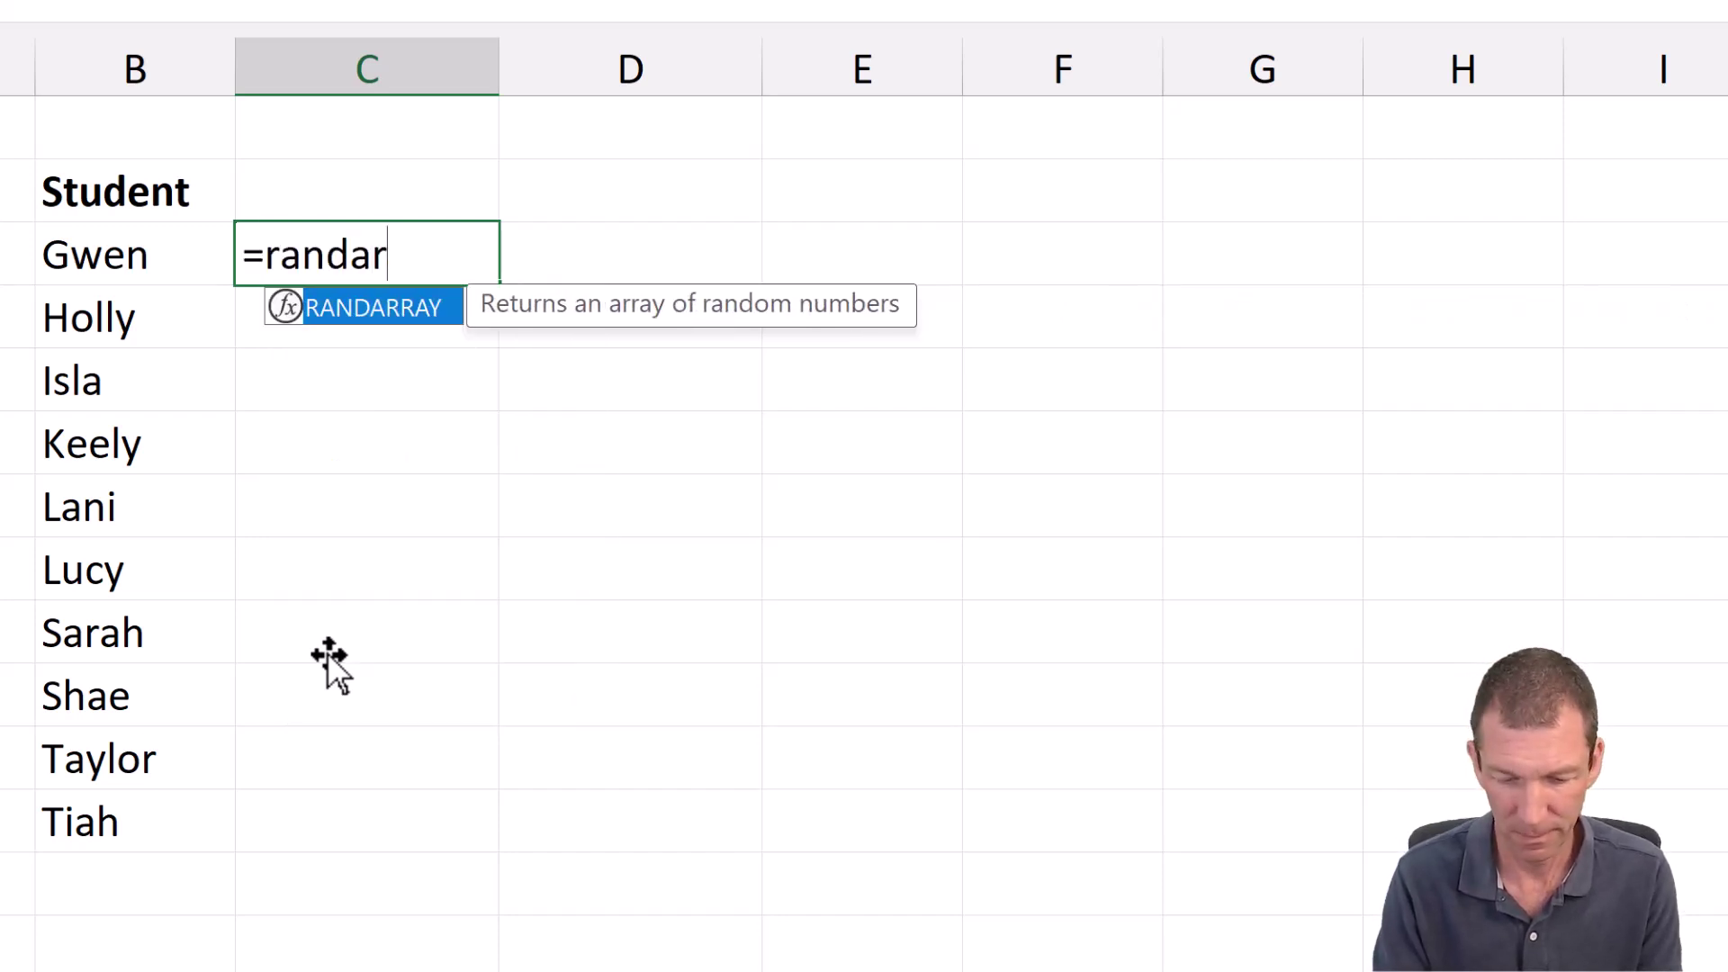
pyautogui.press('Tab')
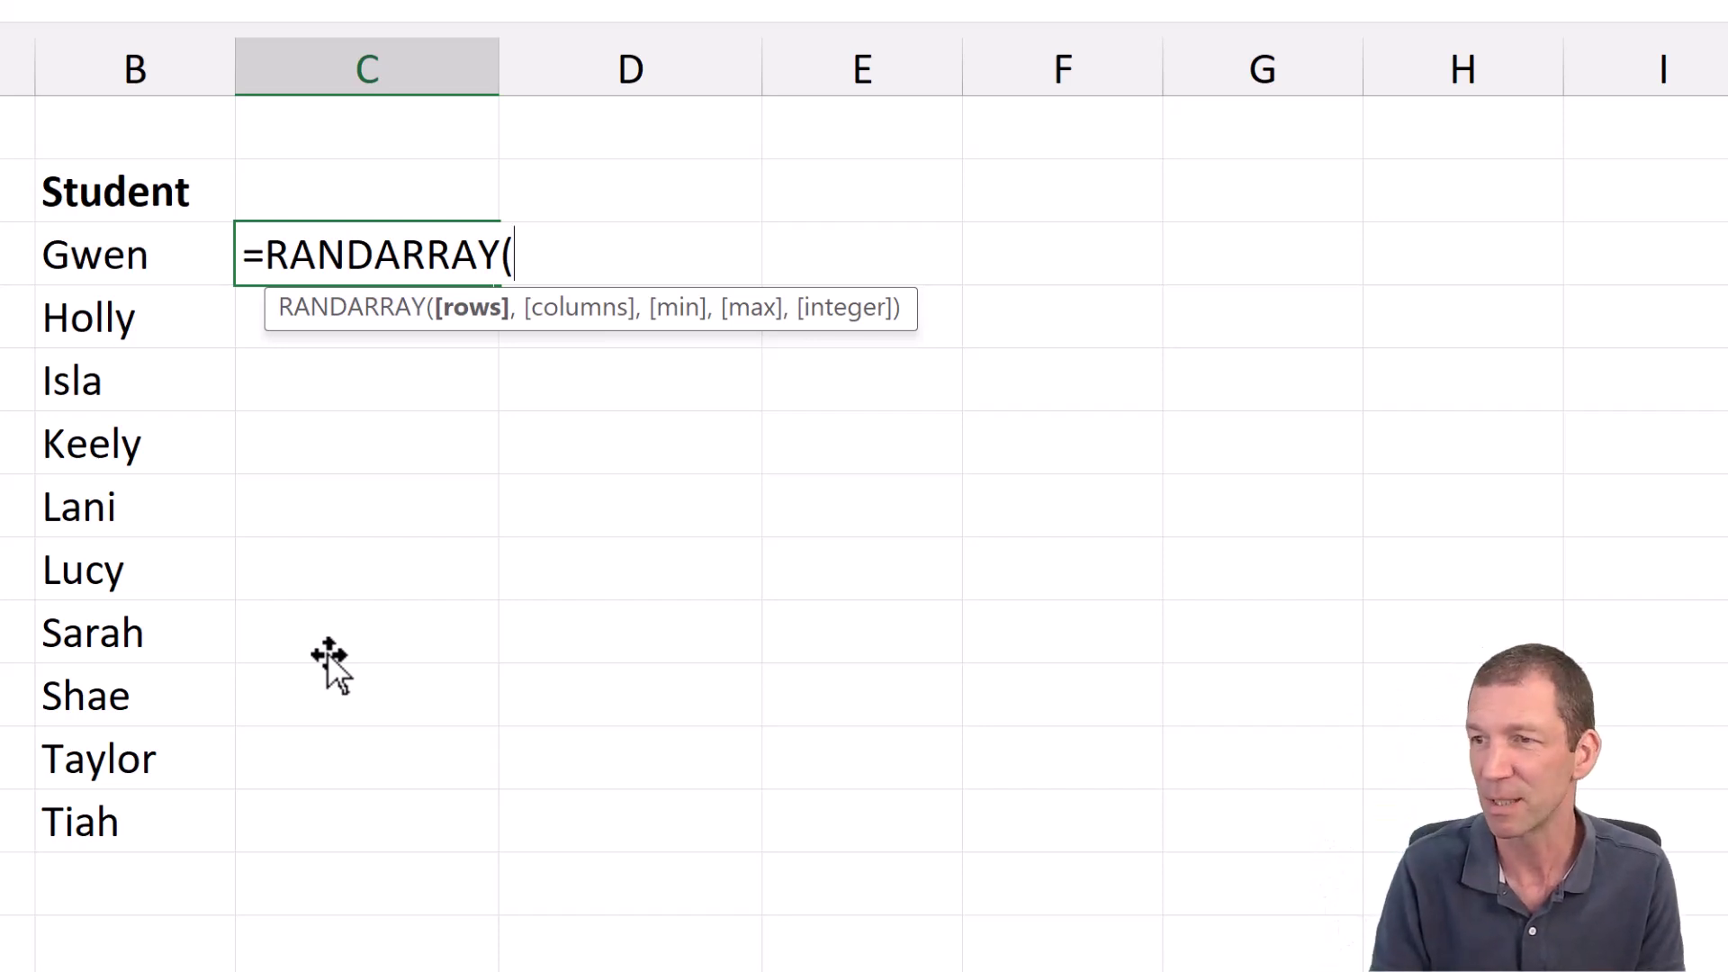
pyautogui.write('rows')
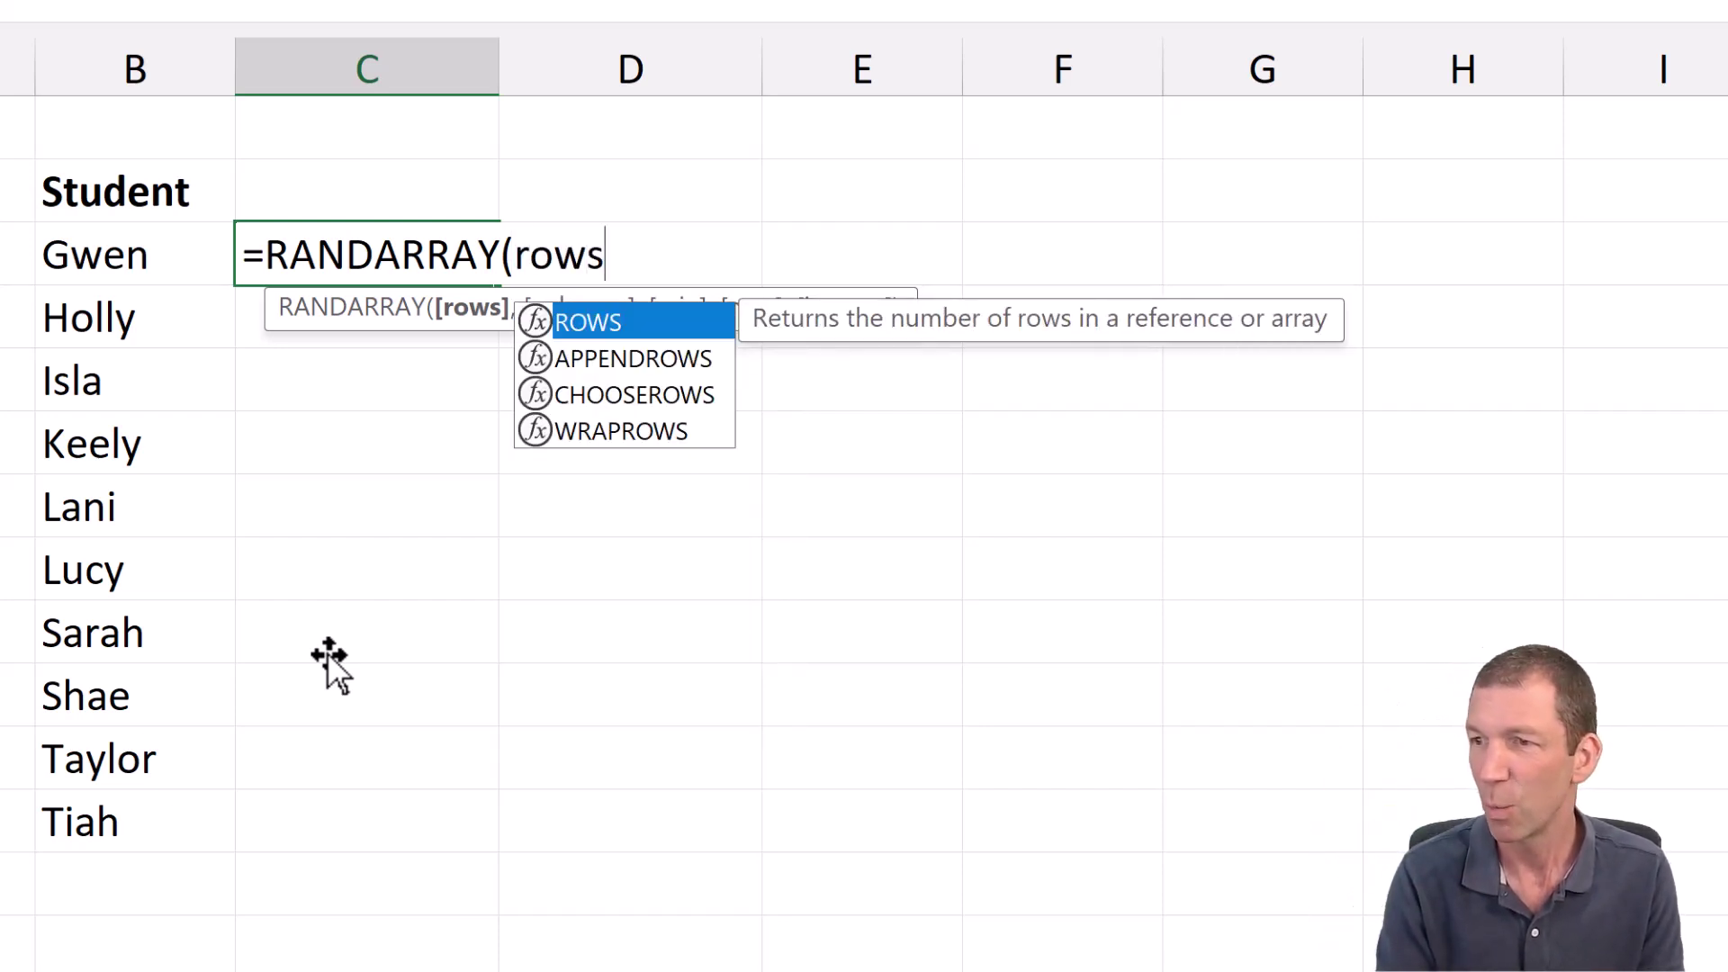
pyautogui.write('(')
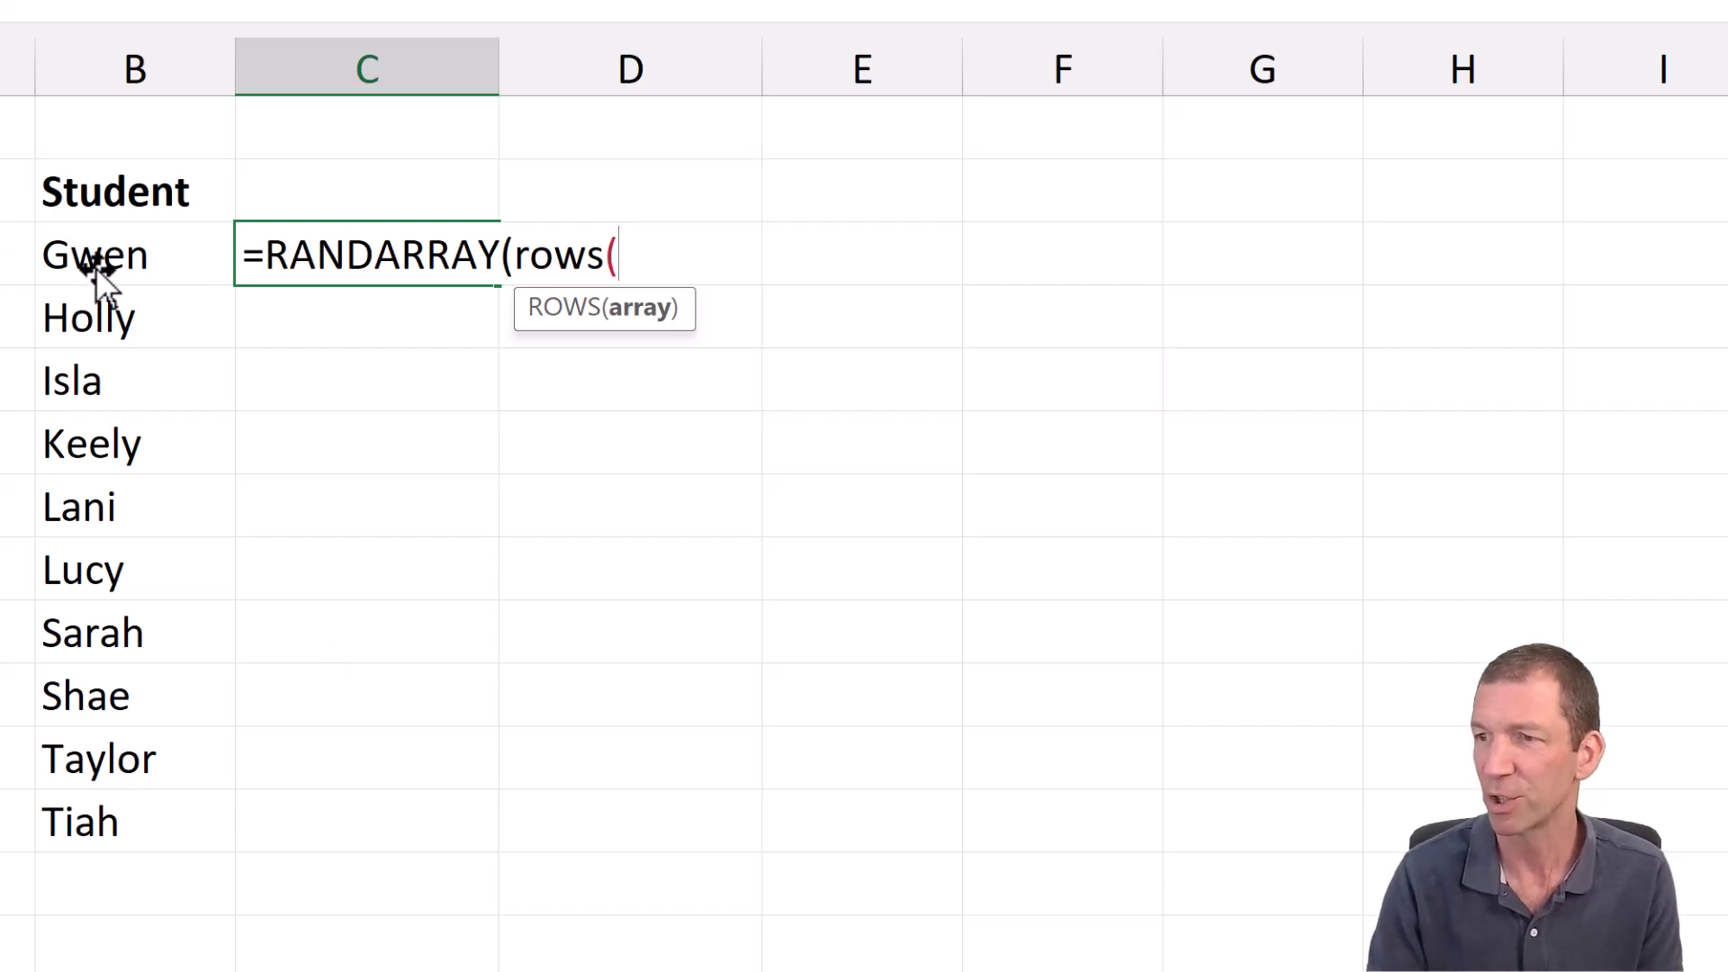
pyautogui.moveTo(85, 262); pyautogui.dragTo(87, 823)
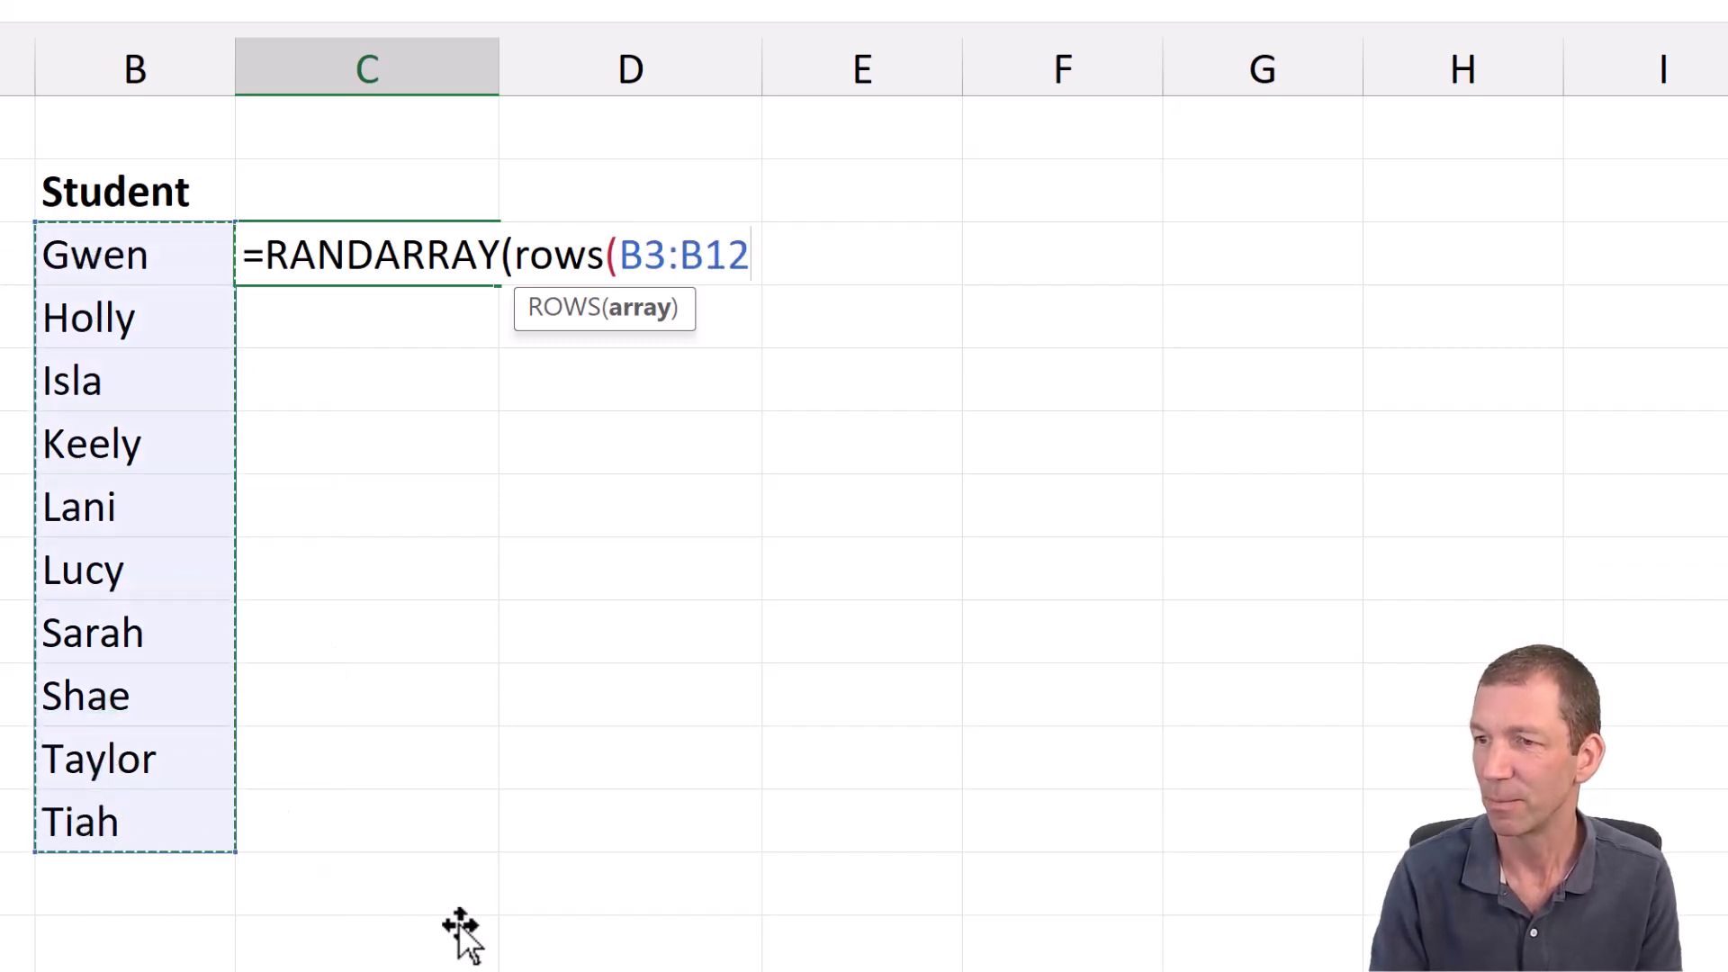
pyautogui.write(')')
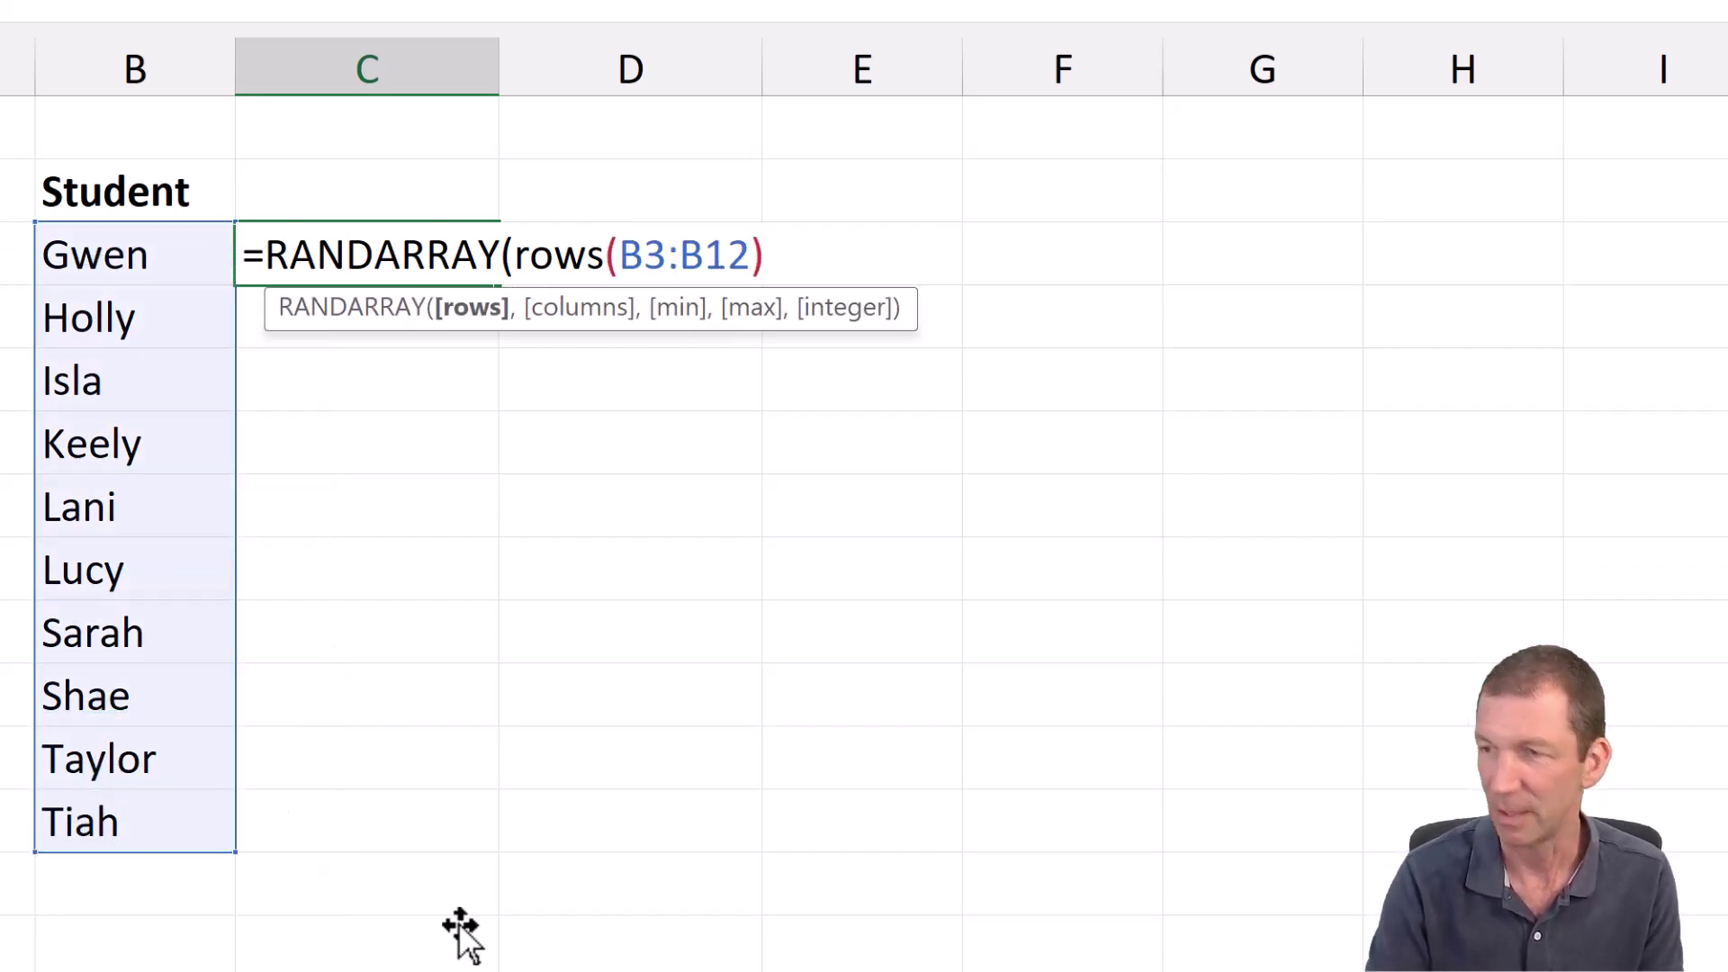
pyautogui.write(')')
pyautogui.press('Return')
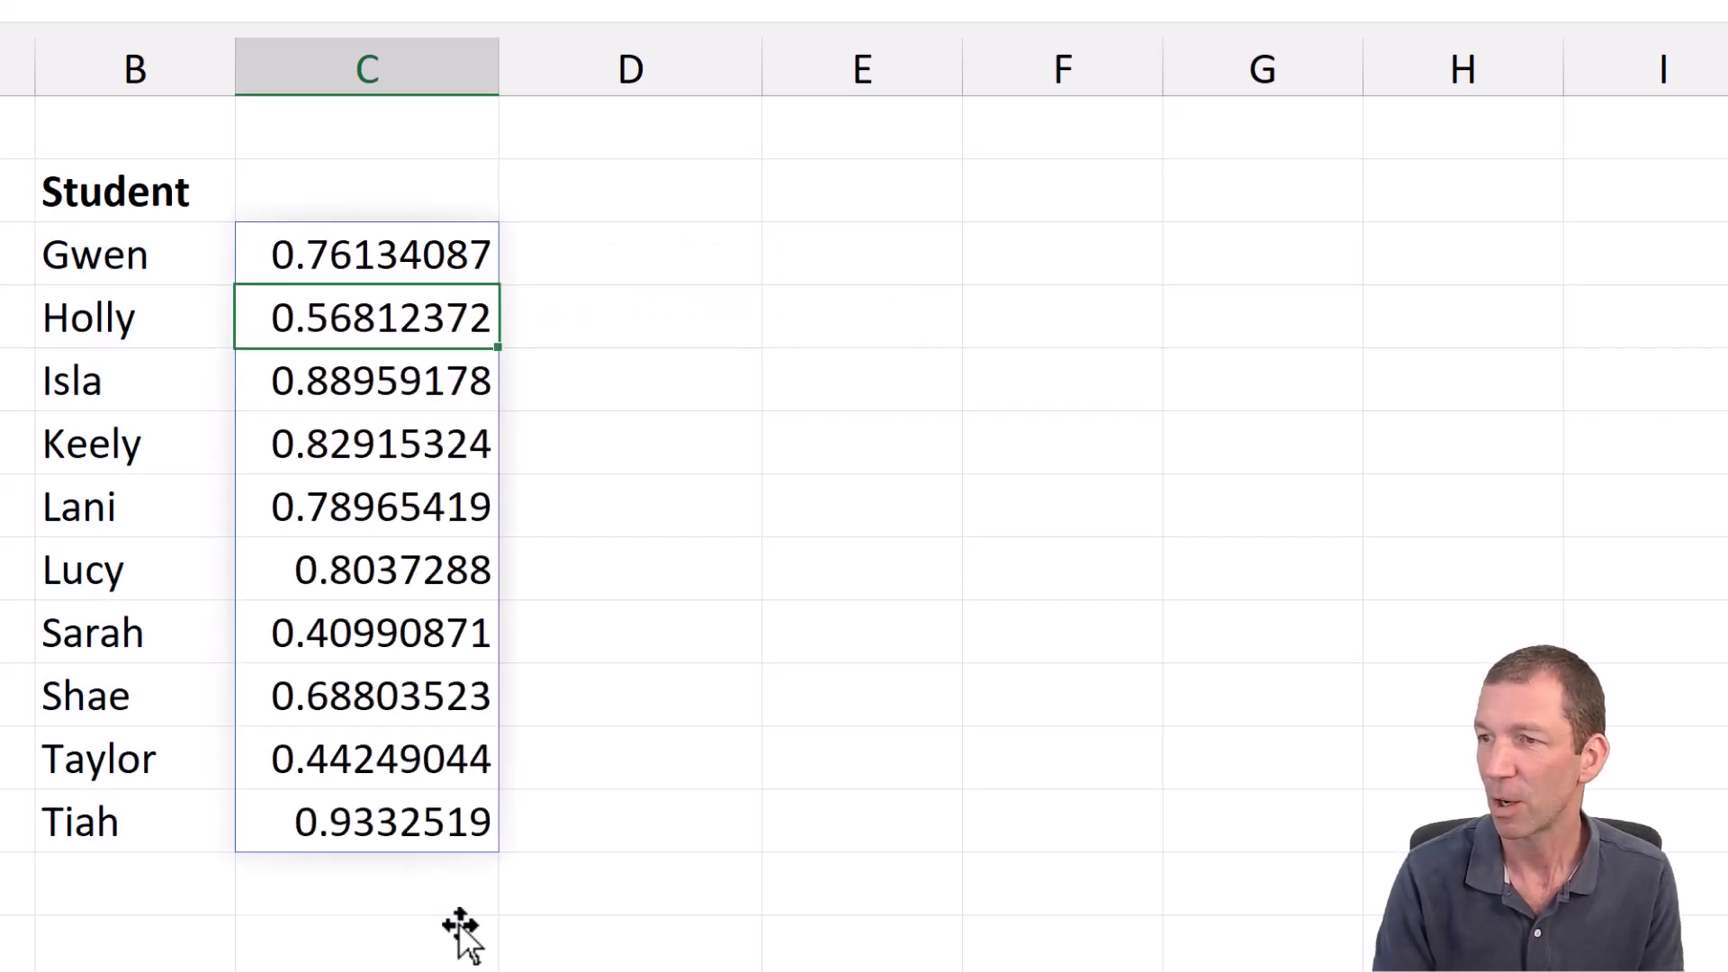
pyautogui.press('Up')
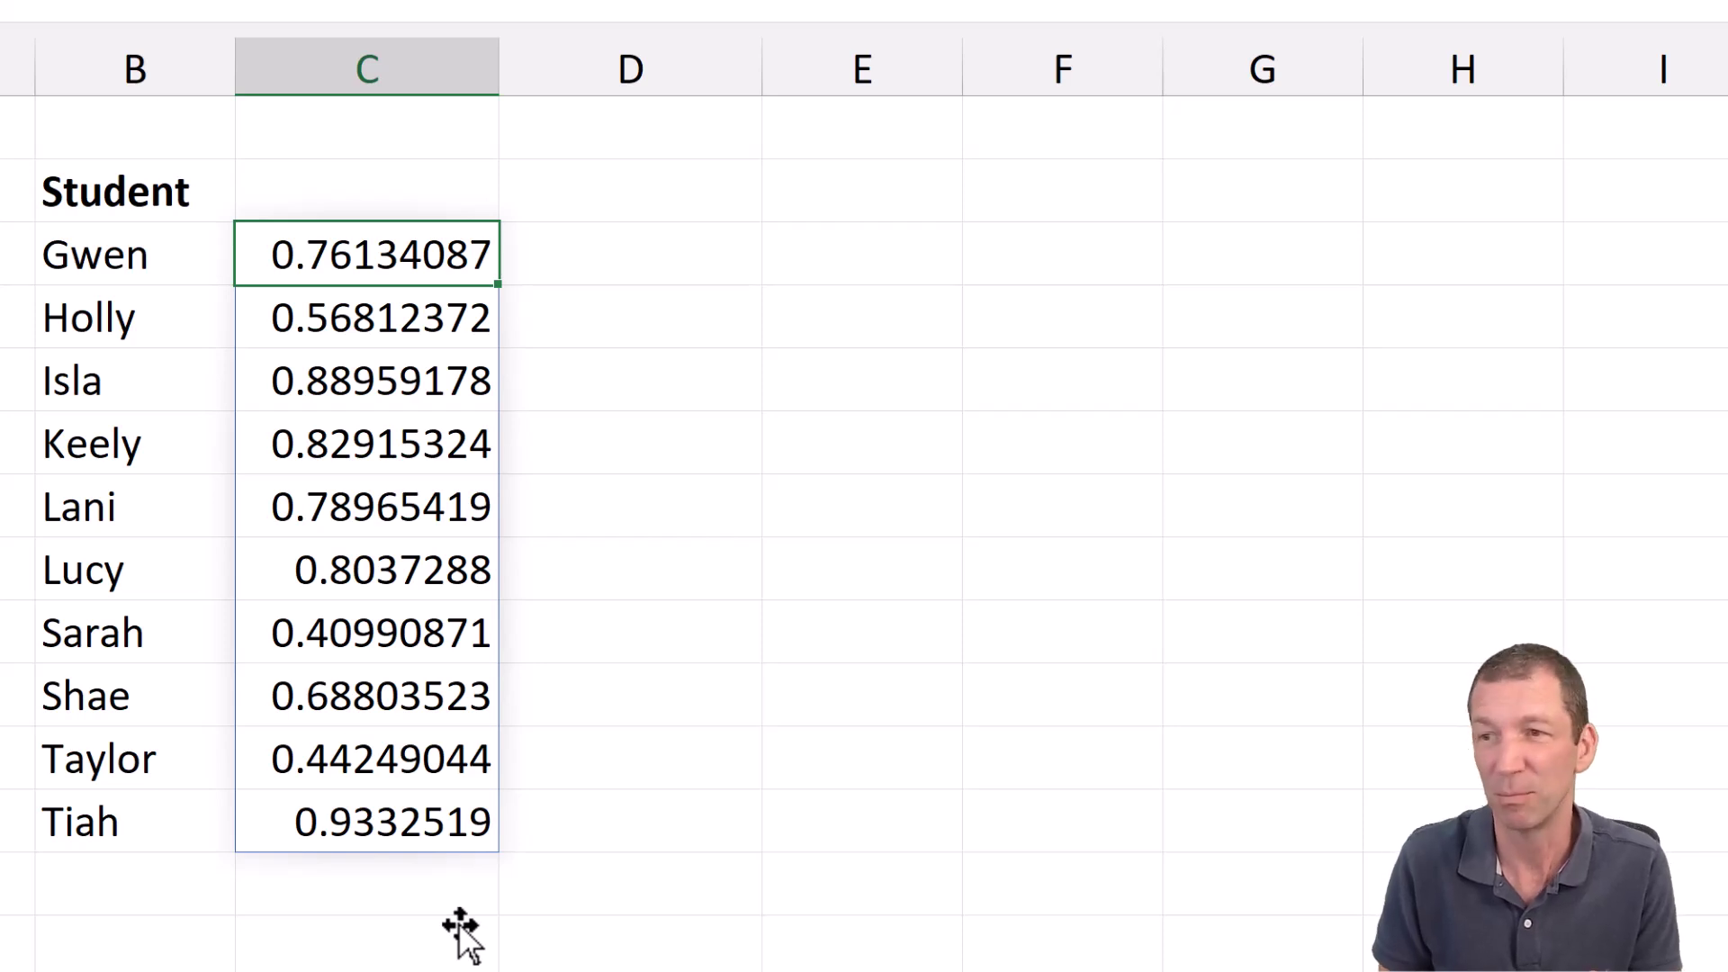
pyautogui.click(886, 217)
pyautogui.click(870, 252)
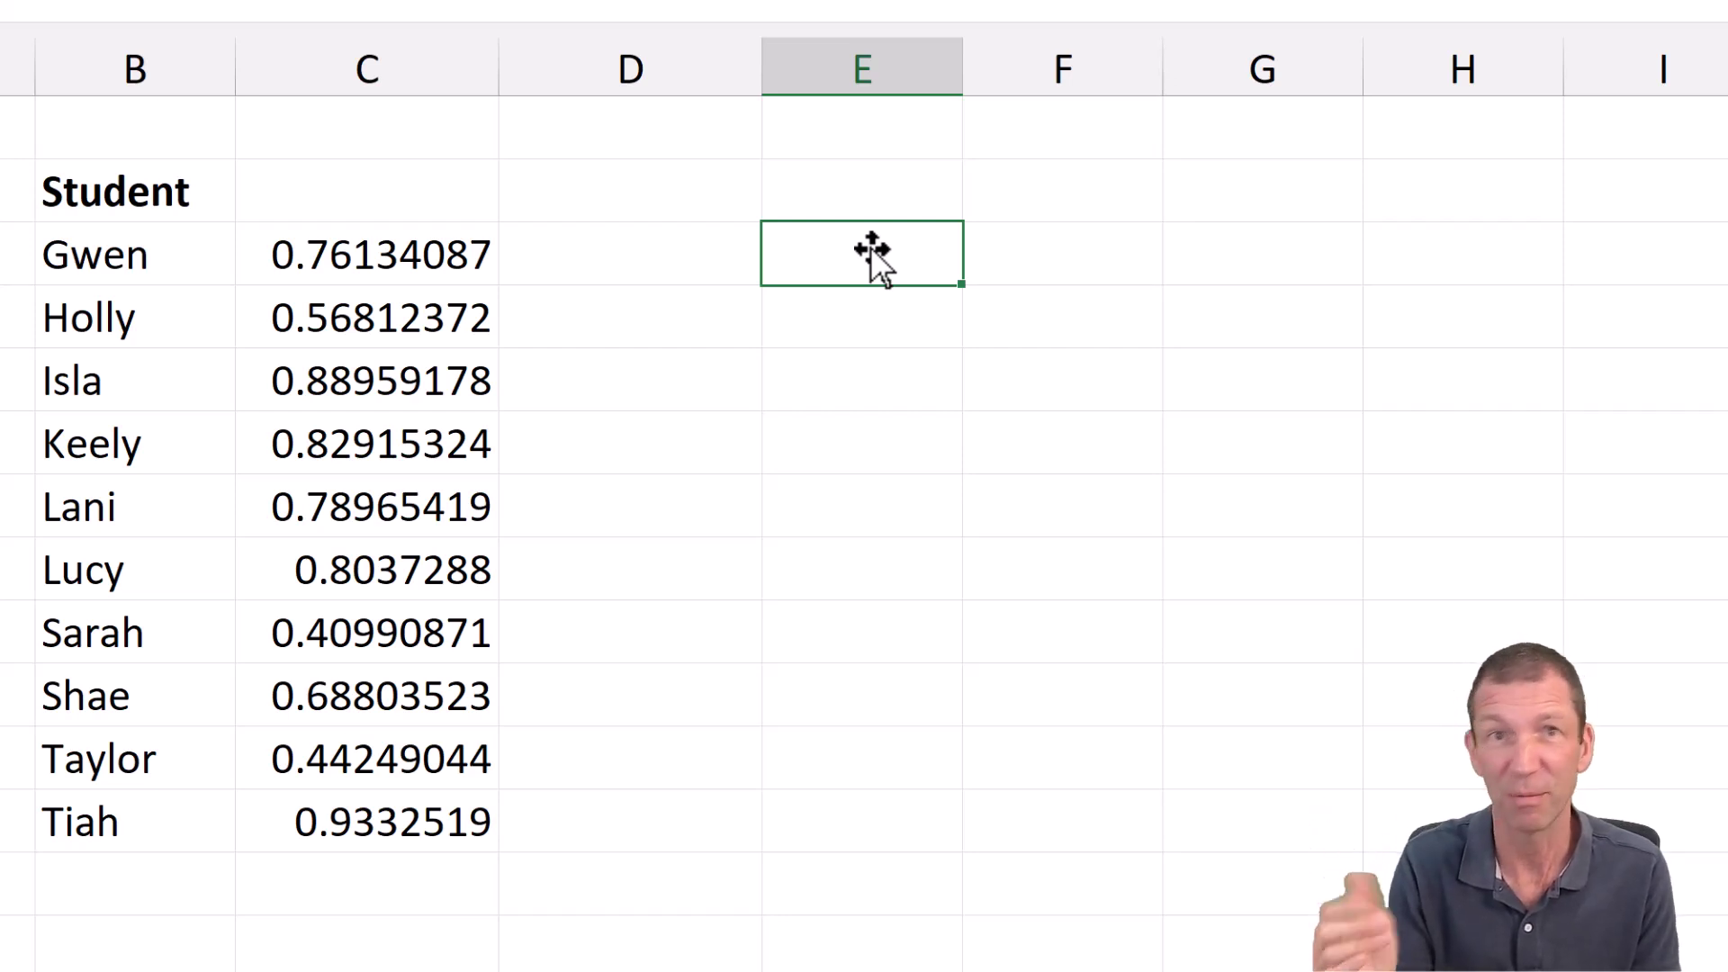
# Enter =SORT(B3:C12,2) in E3 to list students ordered by their random number.
pyautogui.write('=sort')
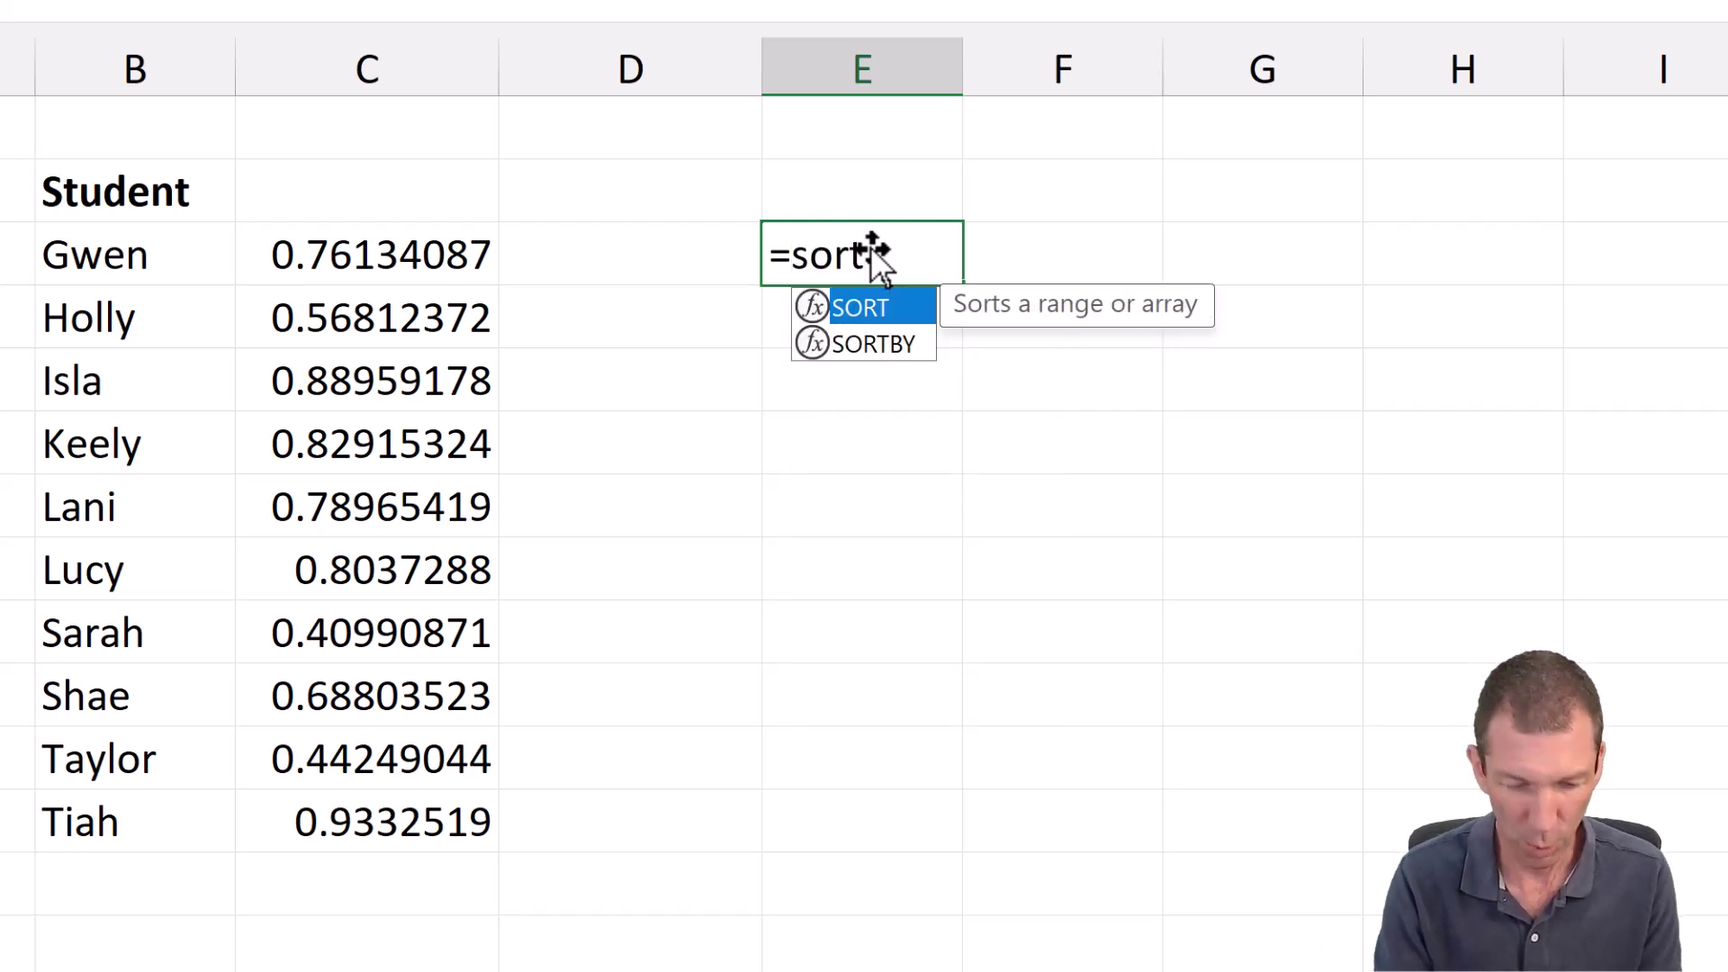
pyautogui.press('Tab')
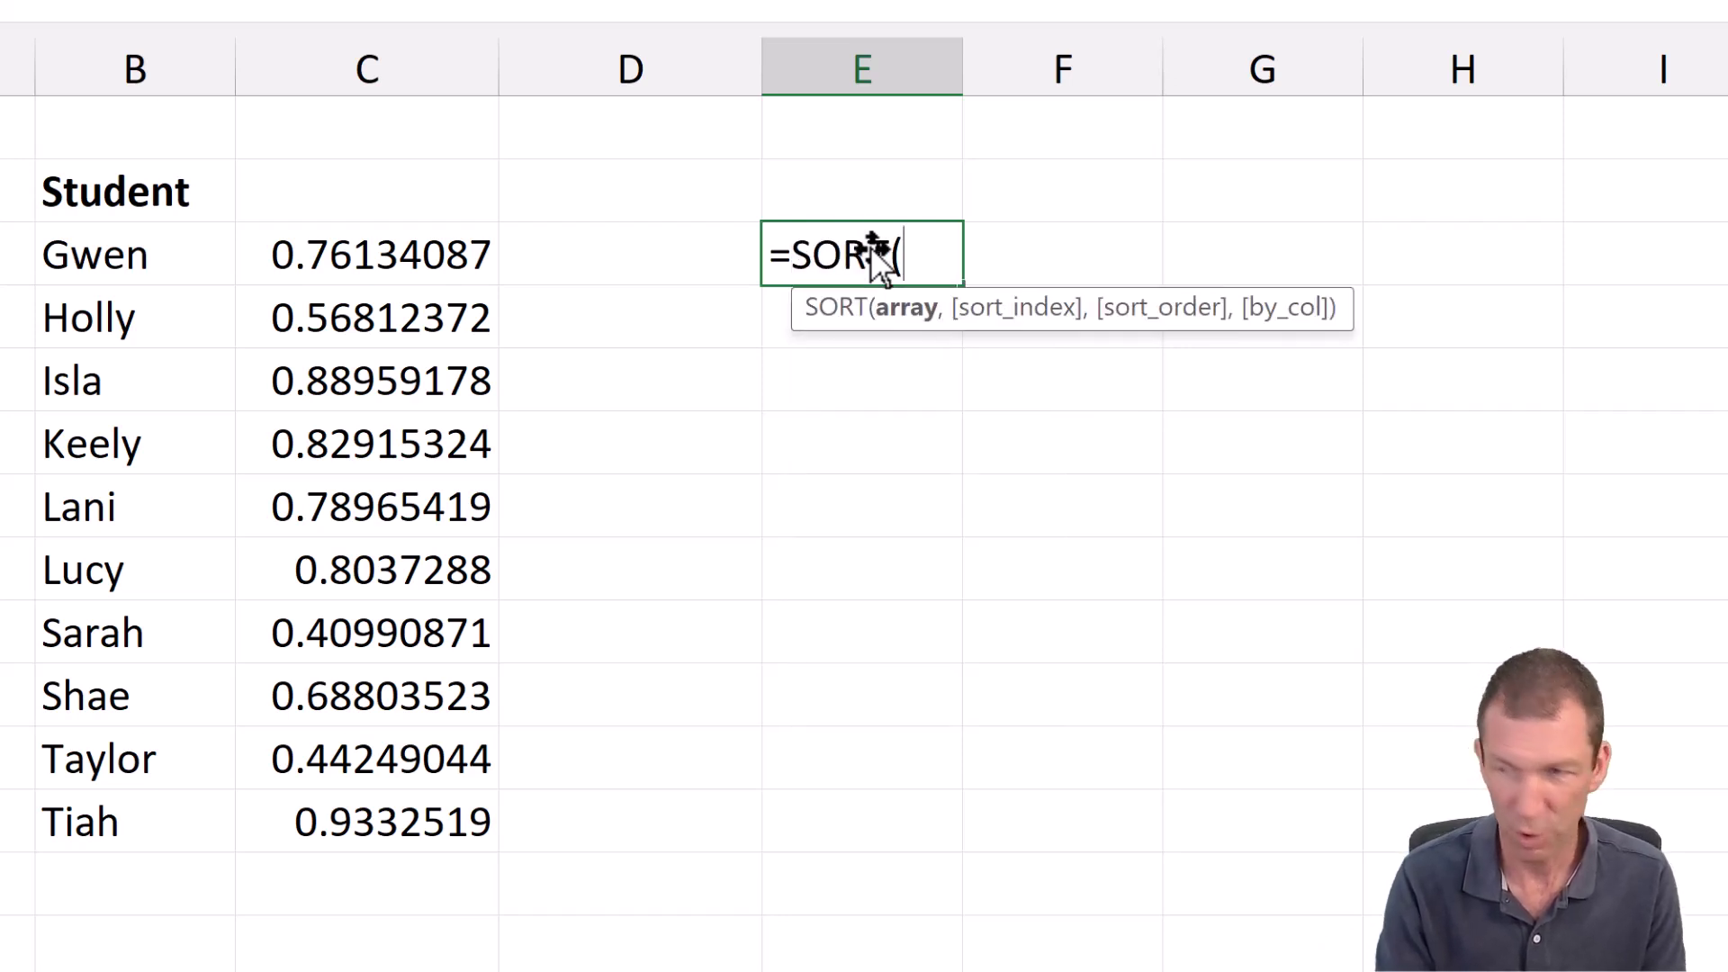
pyautogui.moveTo(173, 268); pyautogui.dragTo(385, 803)
pyautogui.write(',')
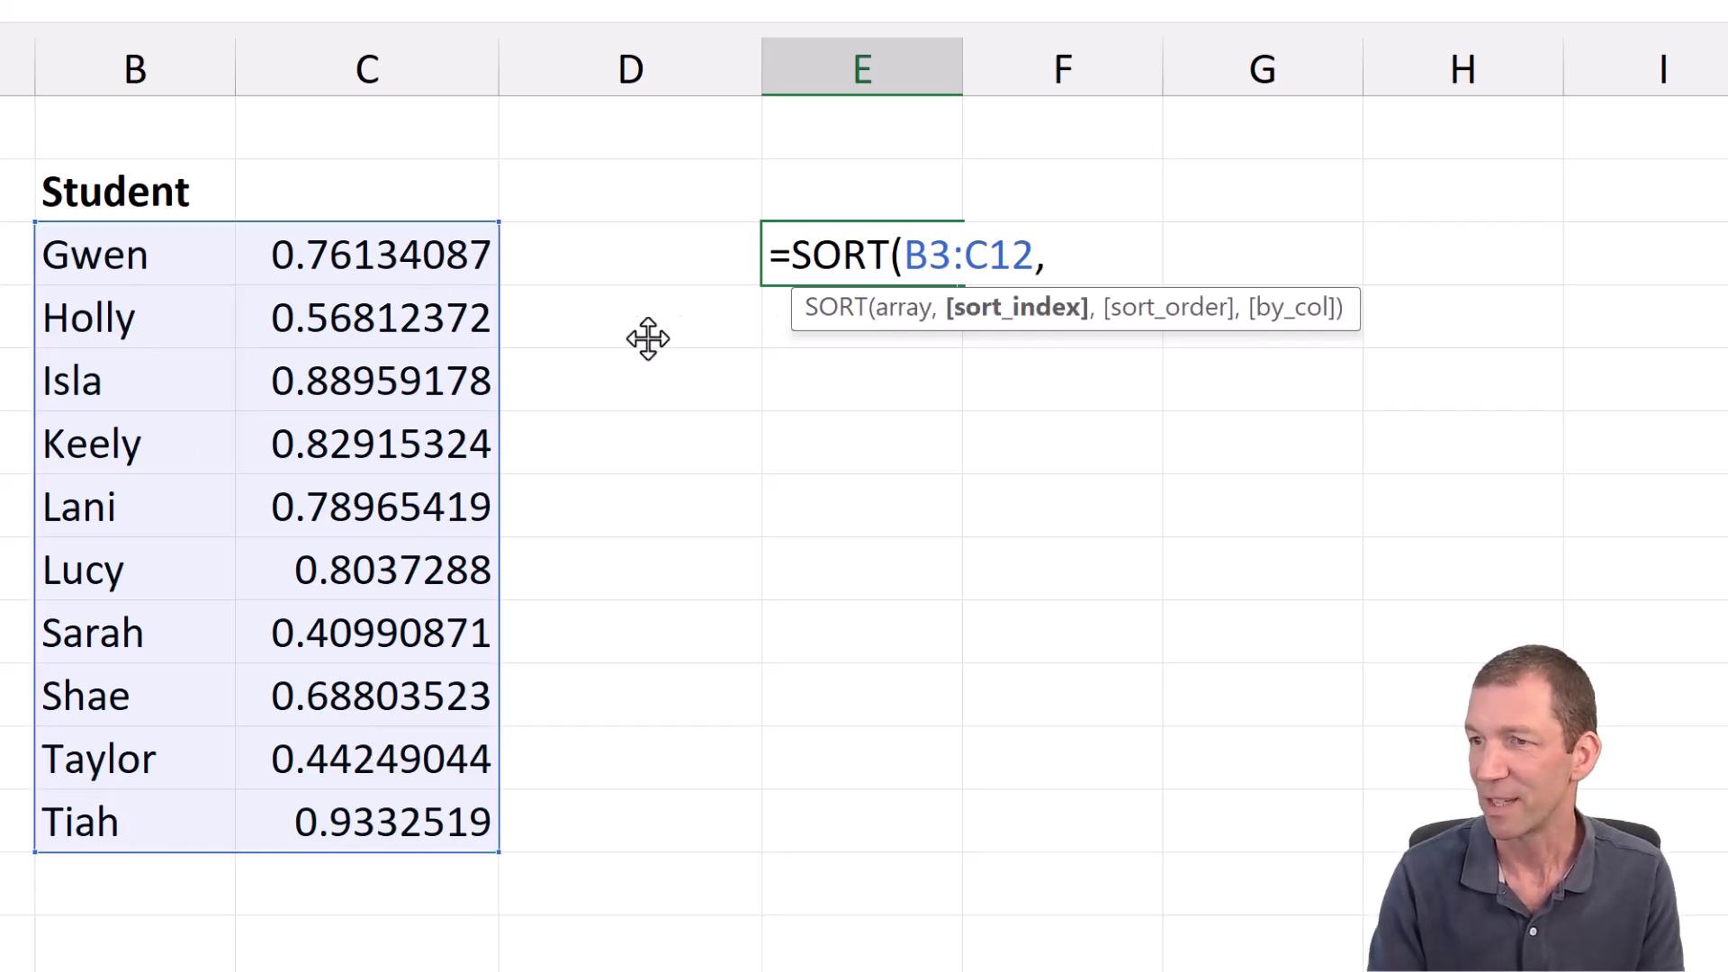
pyautogui.write('2)')
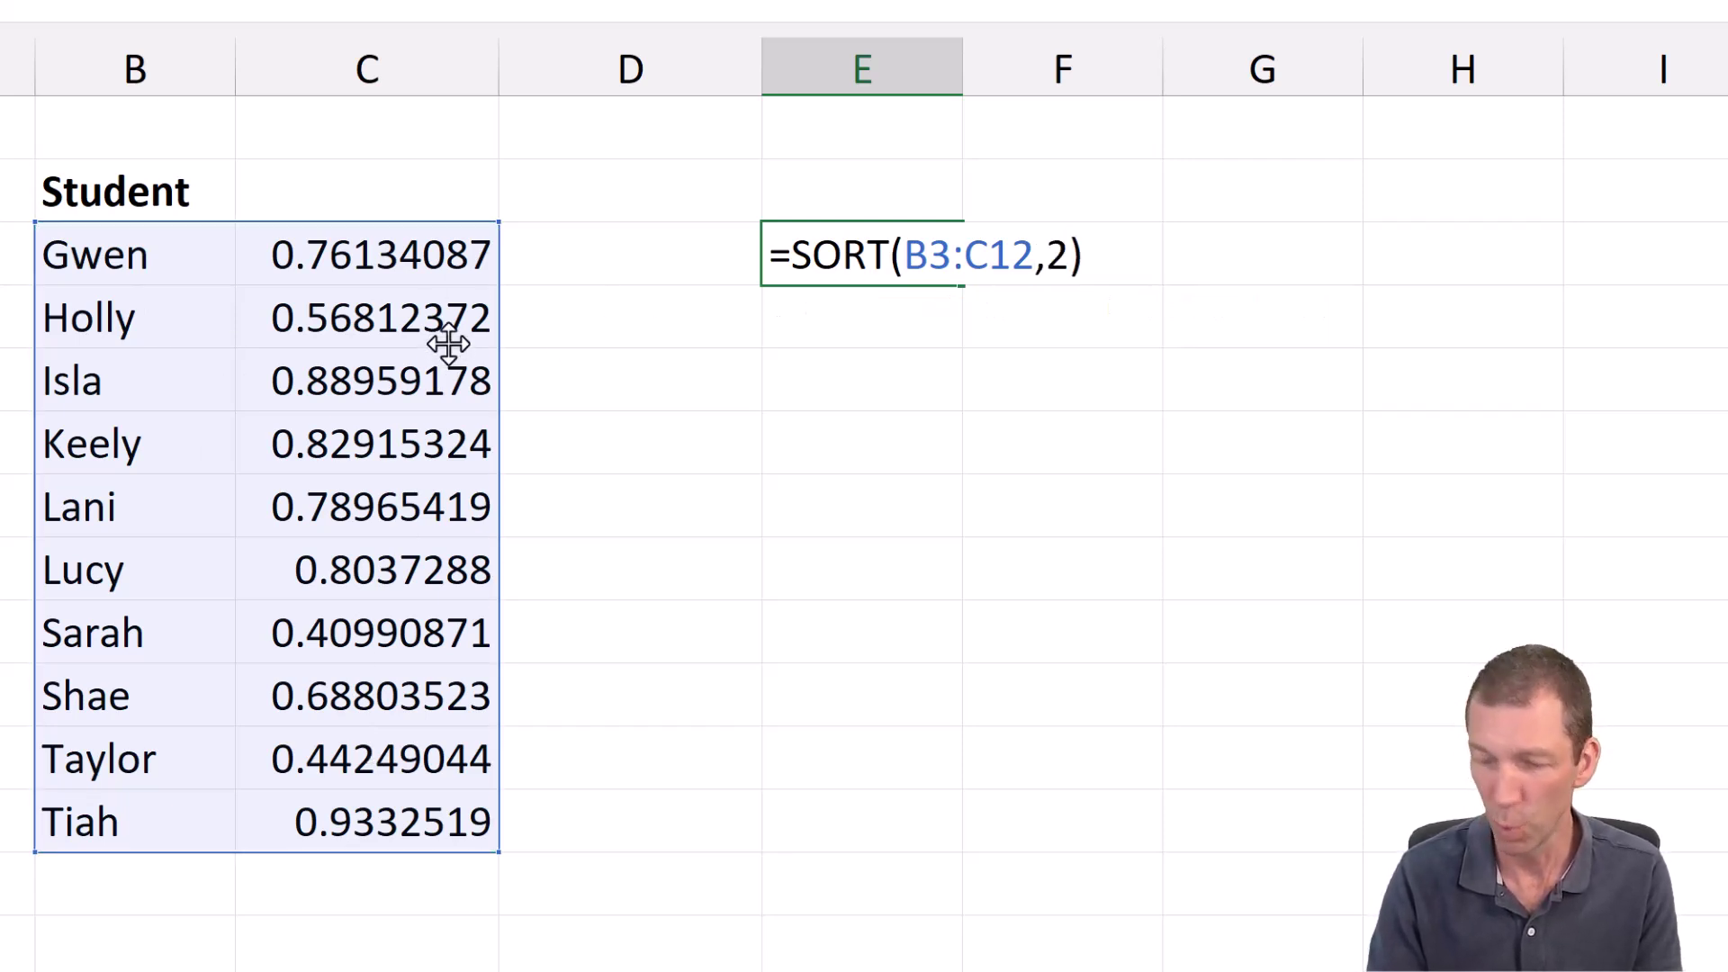
pyautogui.press('Return')
pyautogui.press('Up')
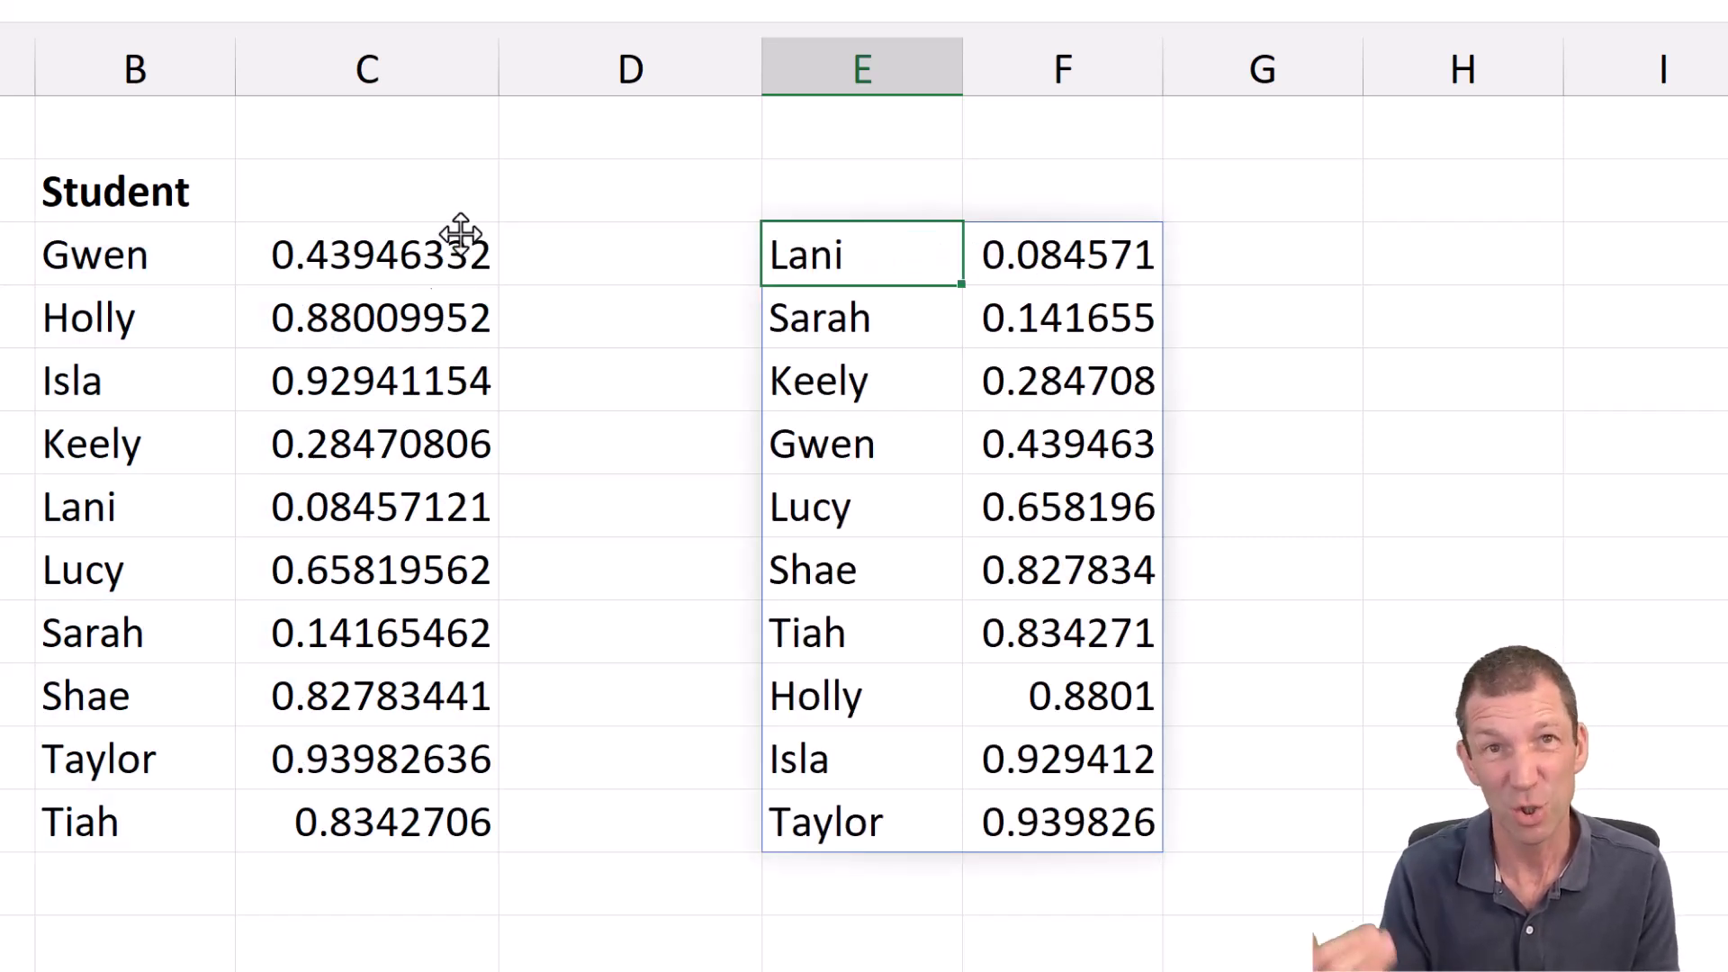
# Recalculate twice with F9 to reshuffle the sorted student order.
pyautogui.click(875, 177)
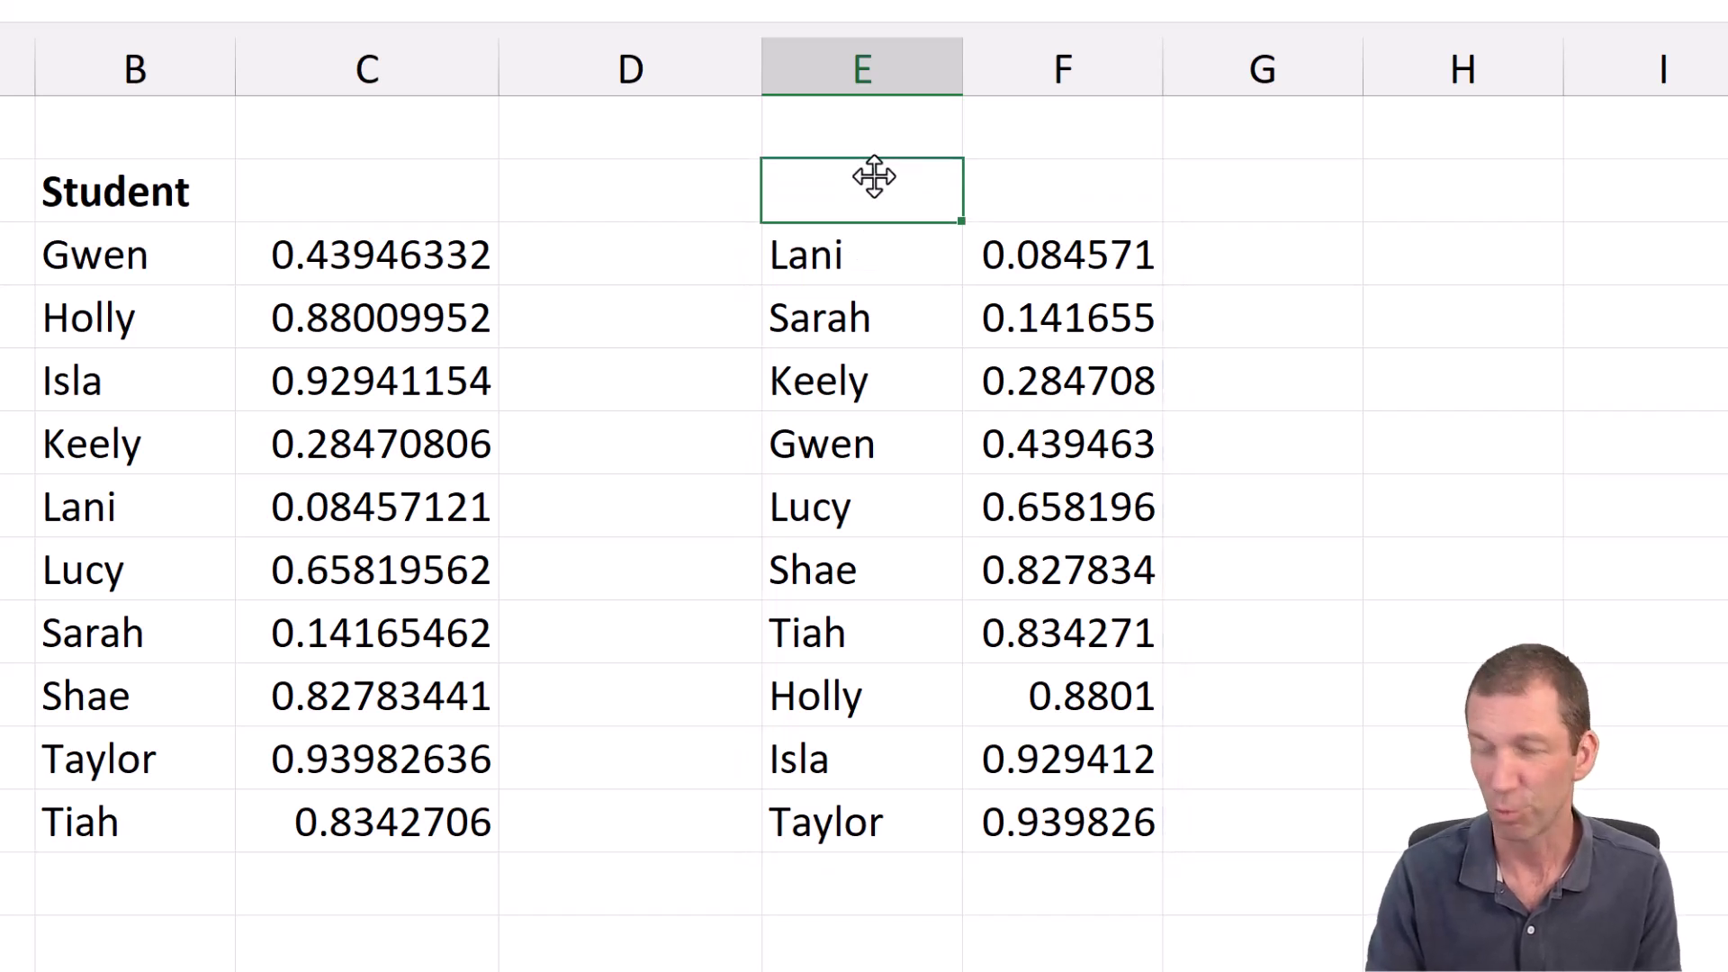
pyautogui.press('F9')
pyautogui.press('F9')
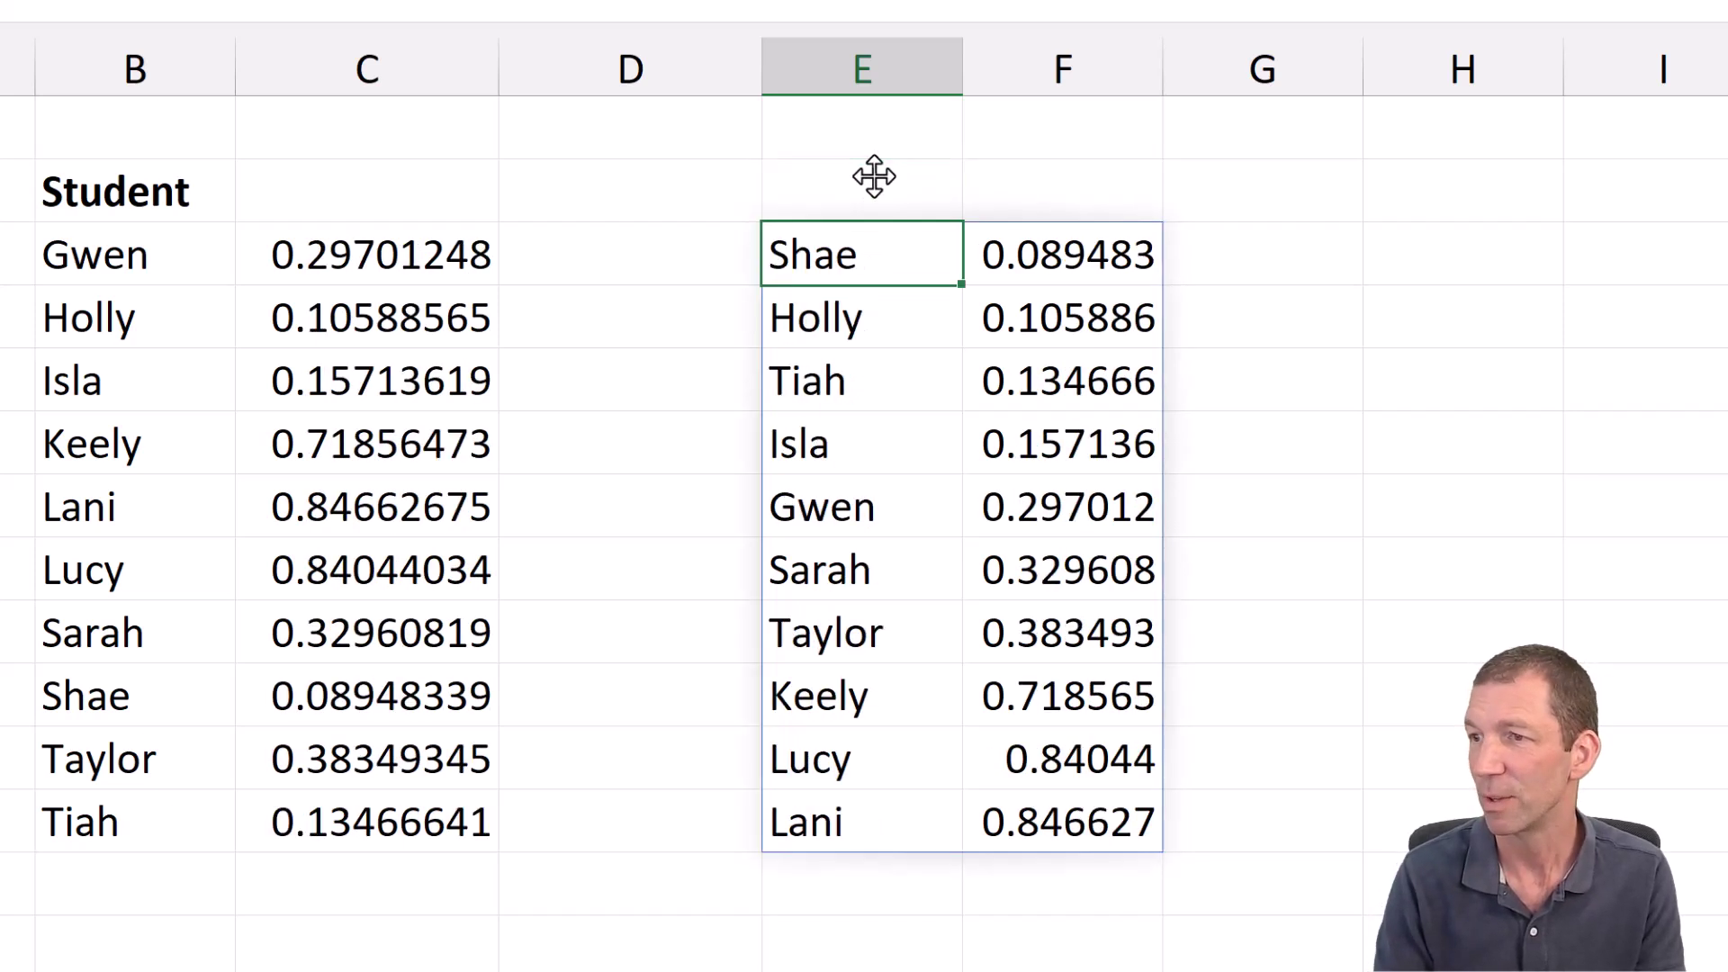
pyautogui.press('F9')
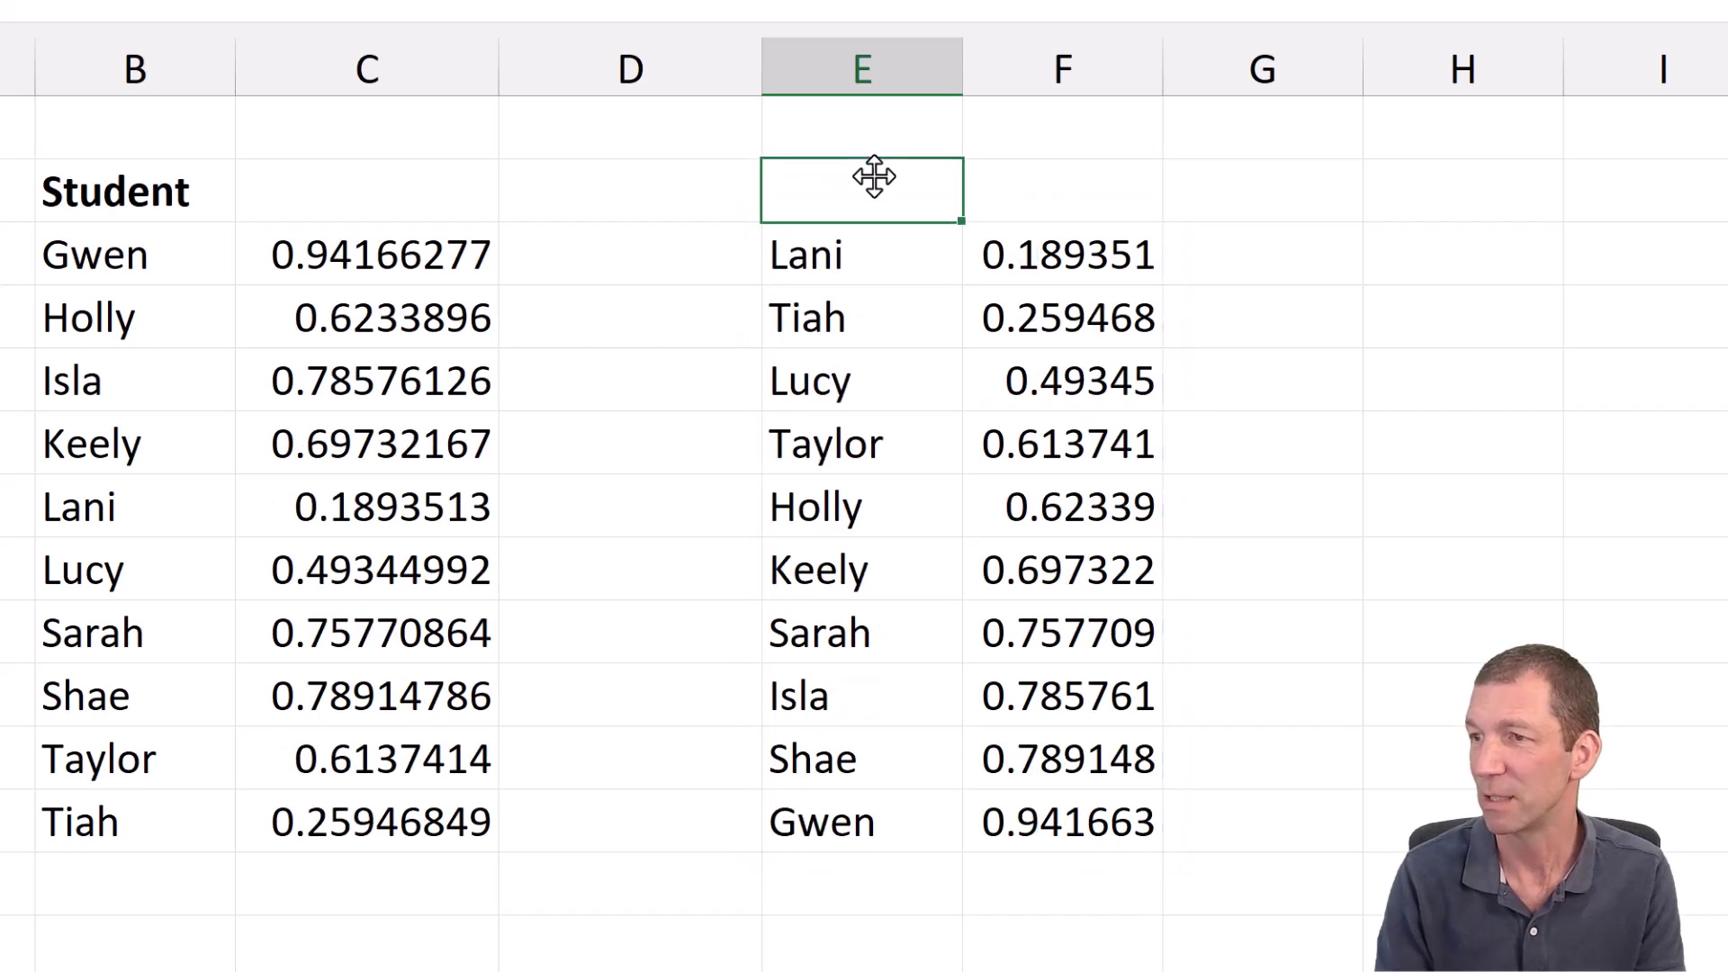
pyautogui.press('Down')
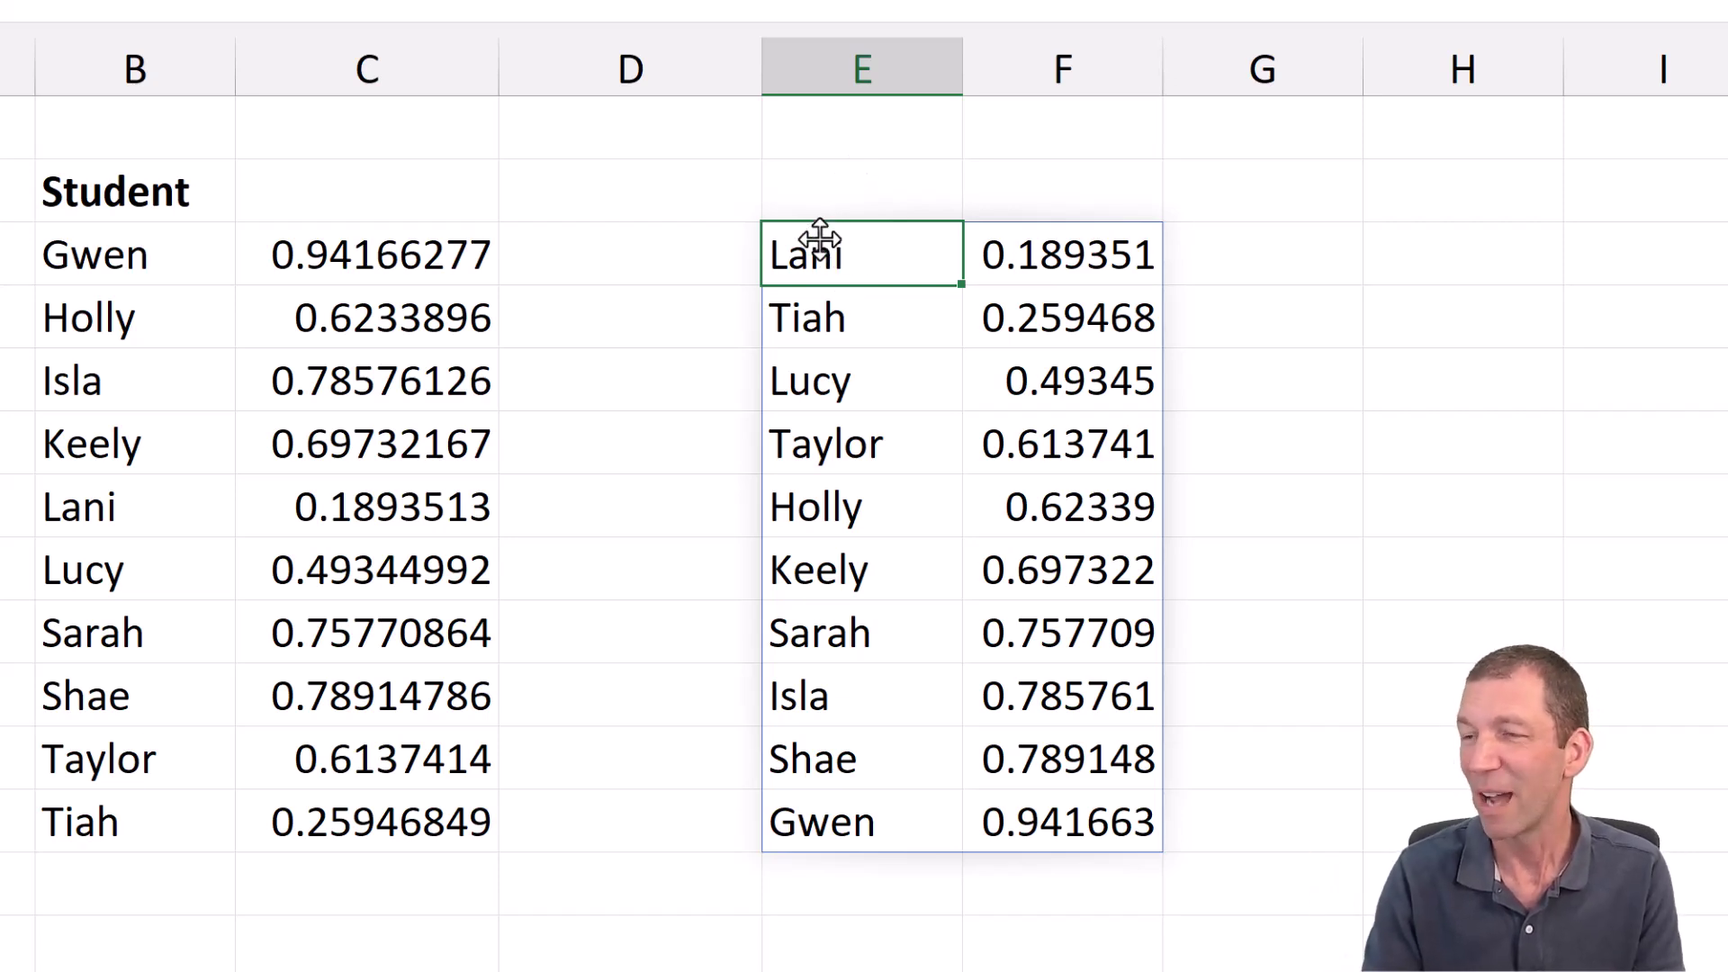
# Enter =TAKE(E3#,3) in H3 to return the top 3 sorted students.
pyautogui.click(1465, 270)
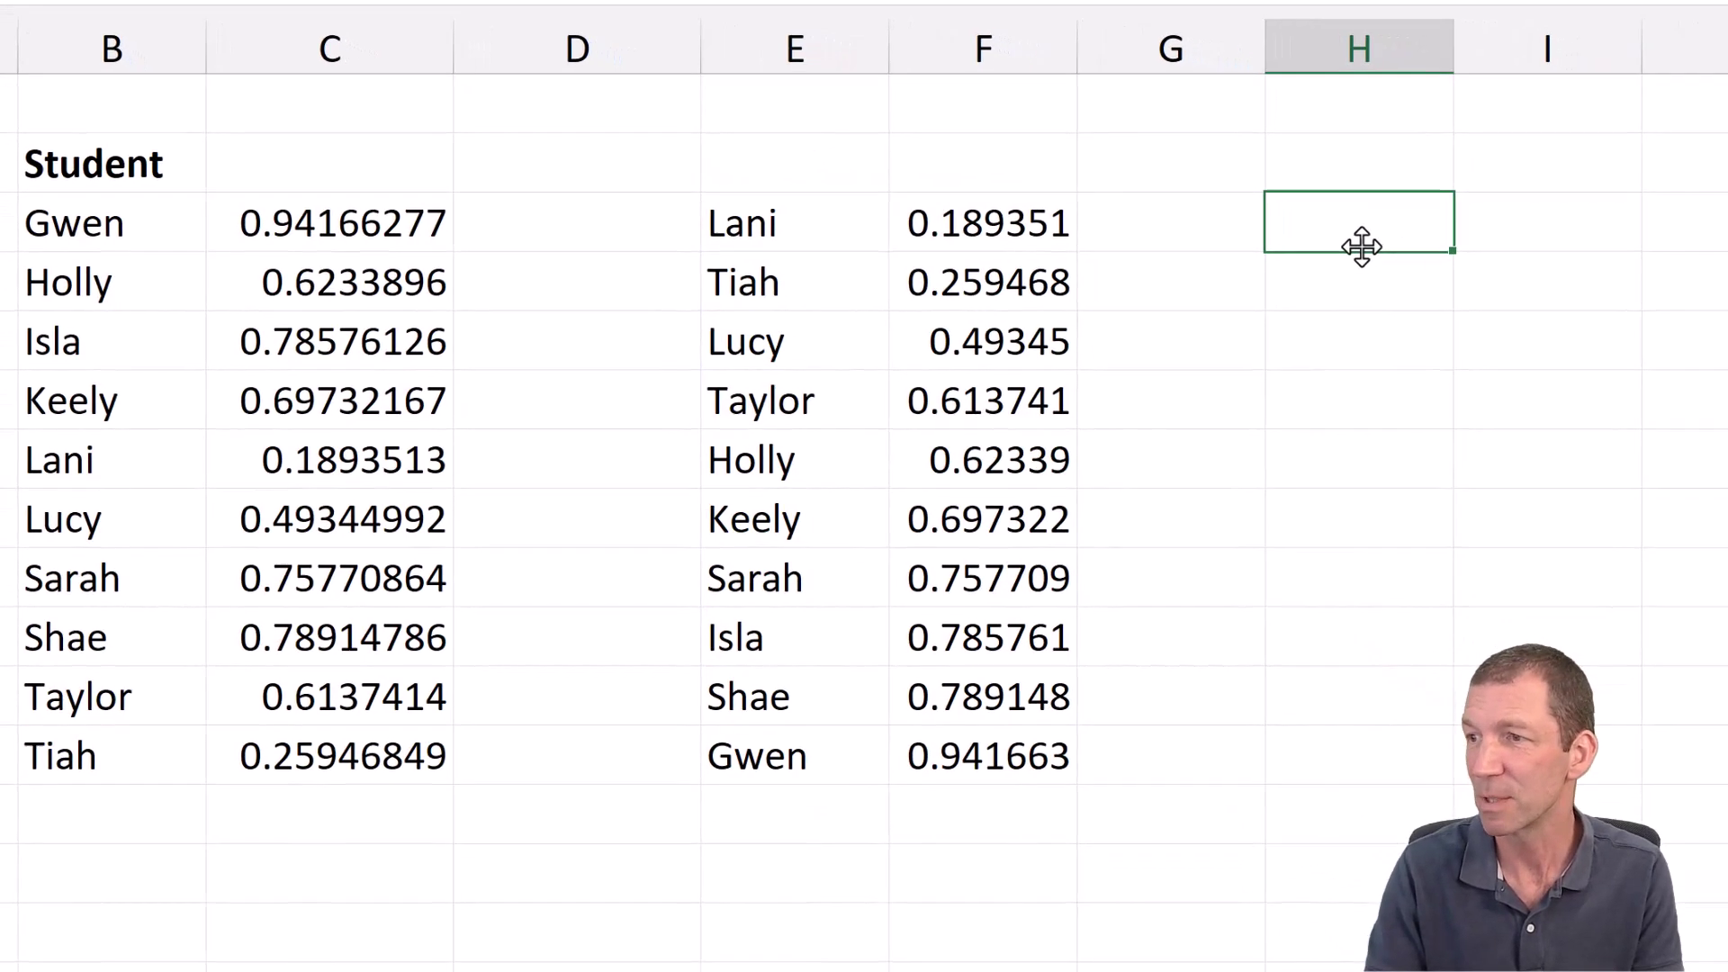
pyautogui.write('=tak')
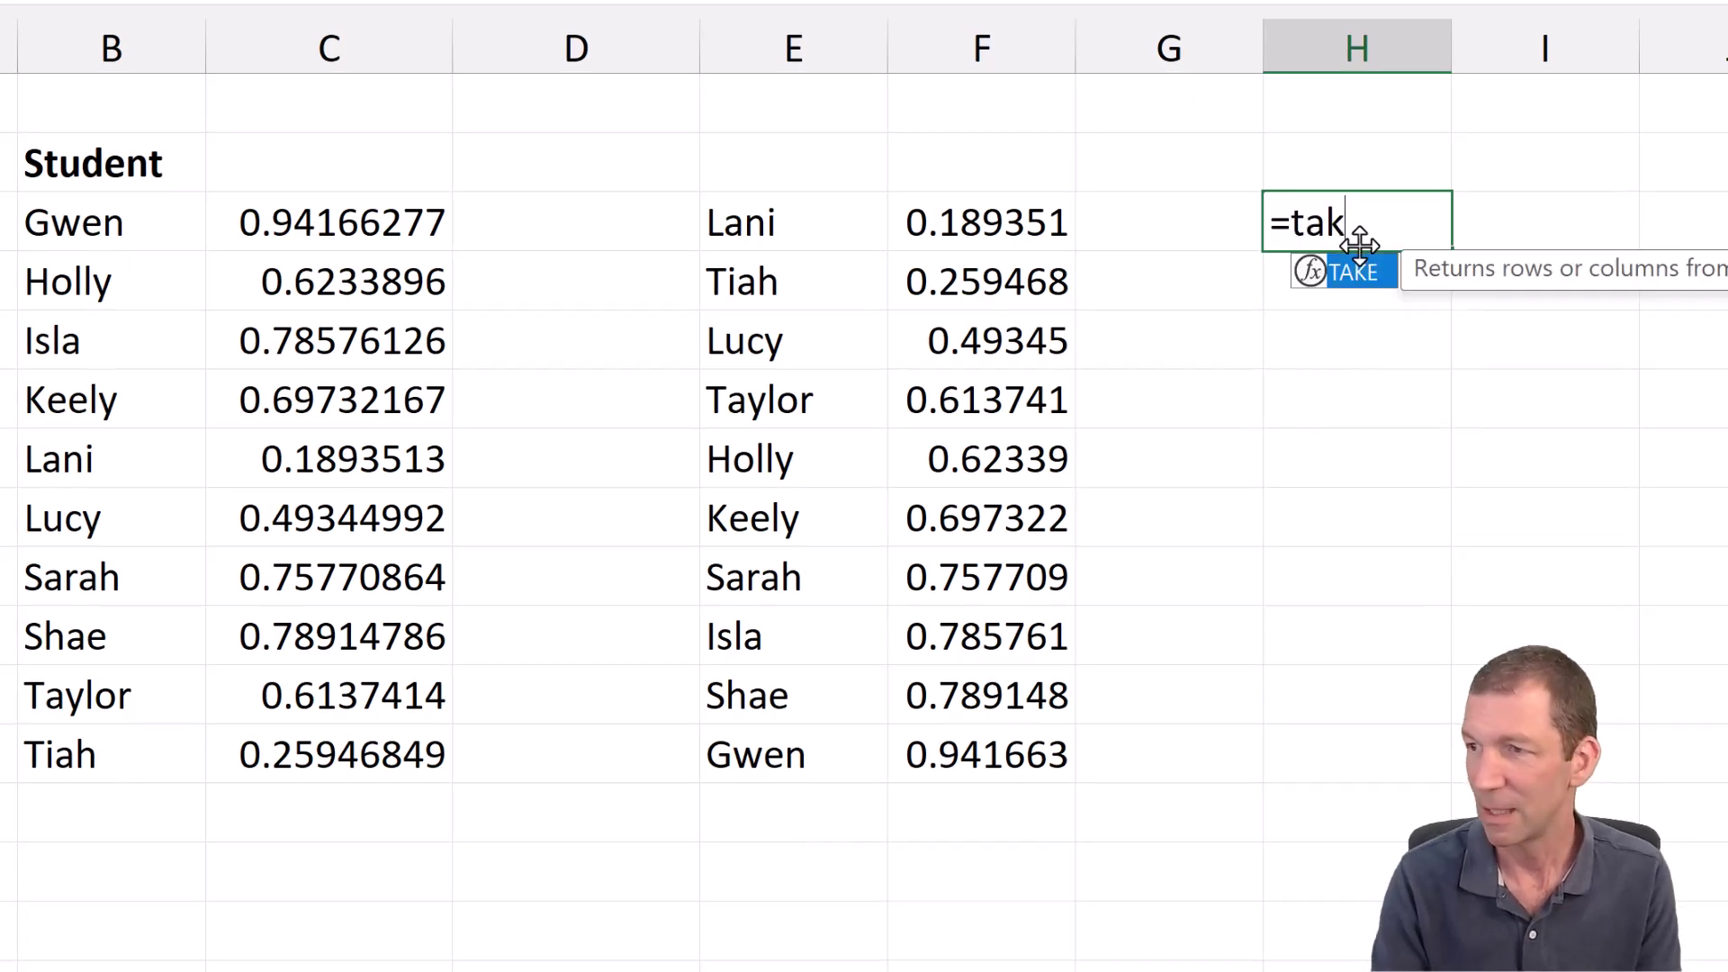
pyautogui.press('Tab')
pyautogui.click(794, 221)
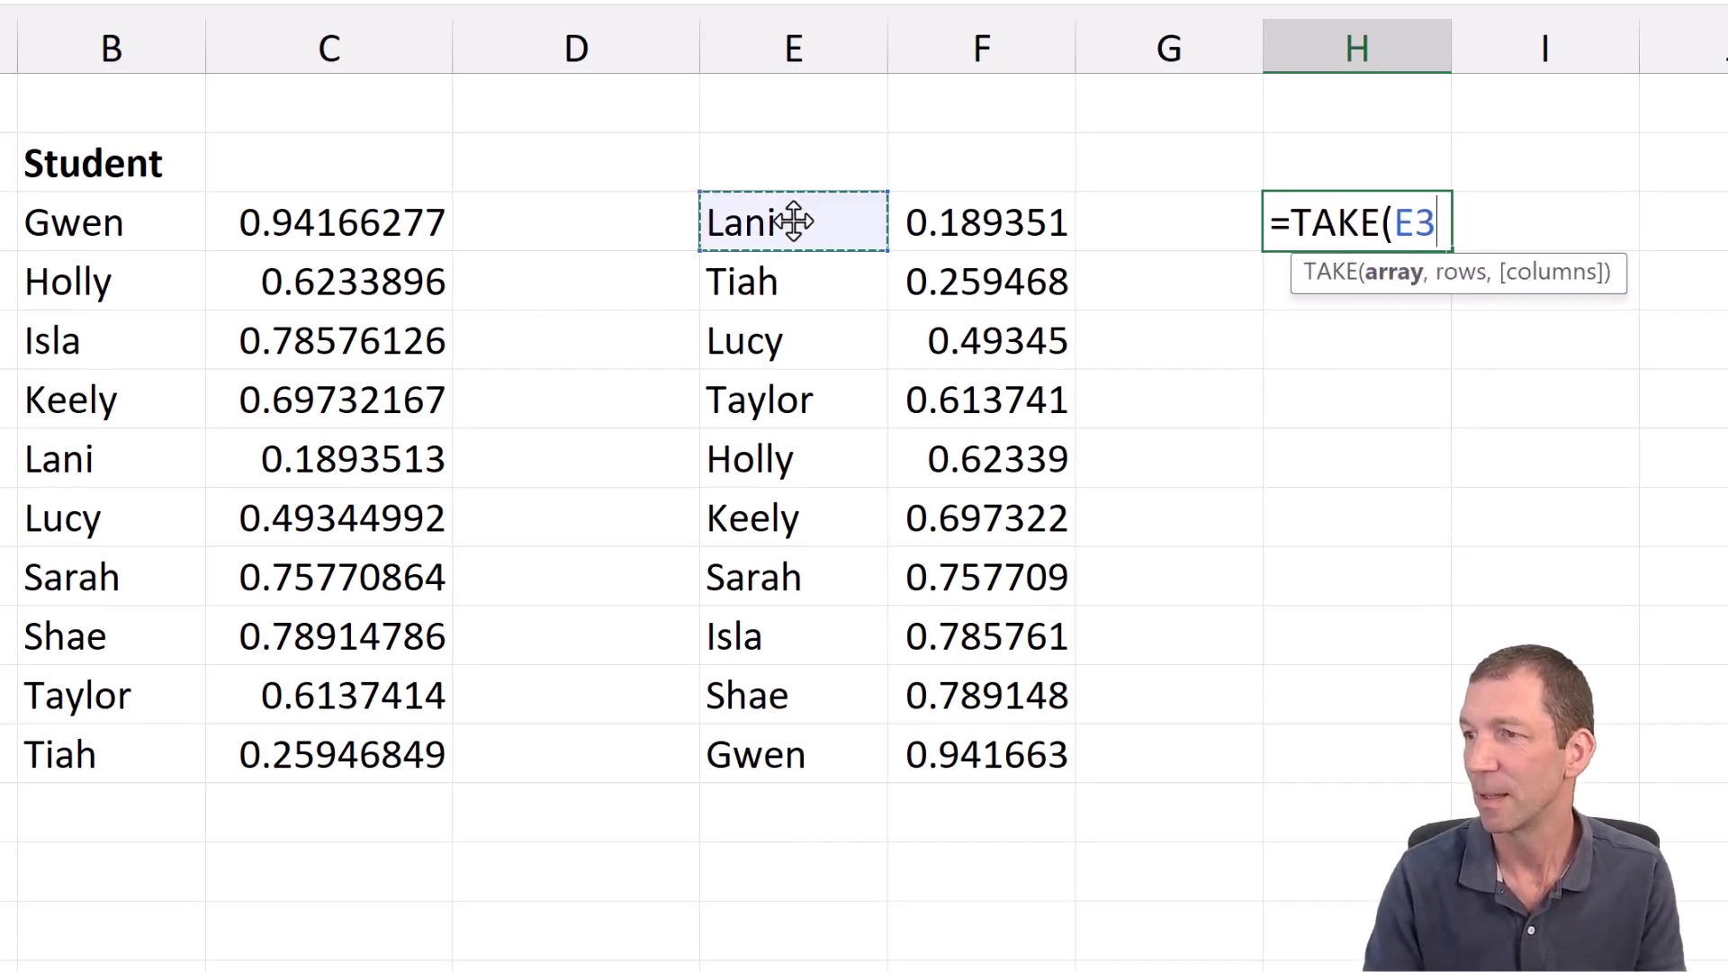
pyautogui.write('#')
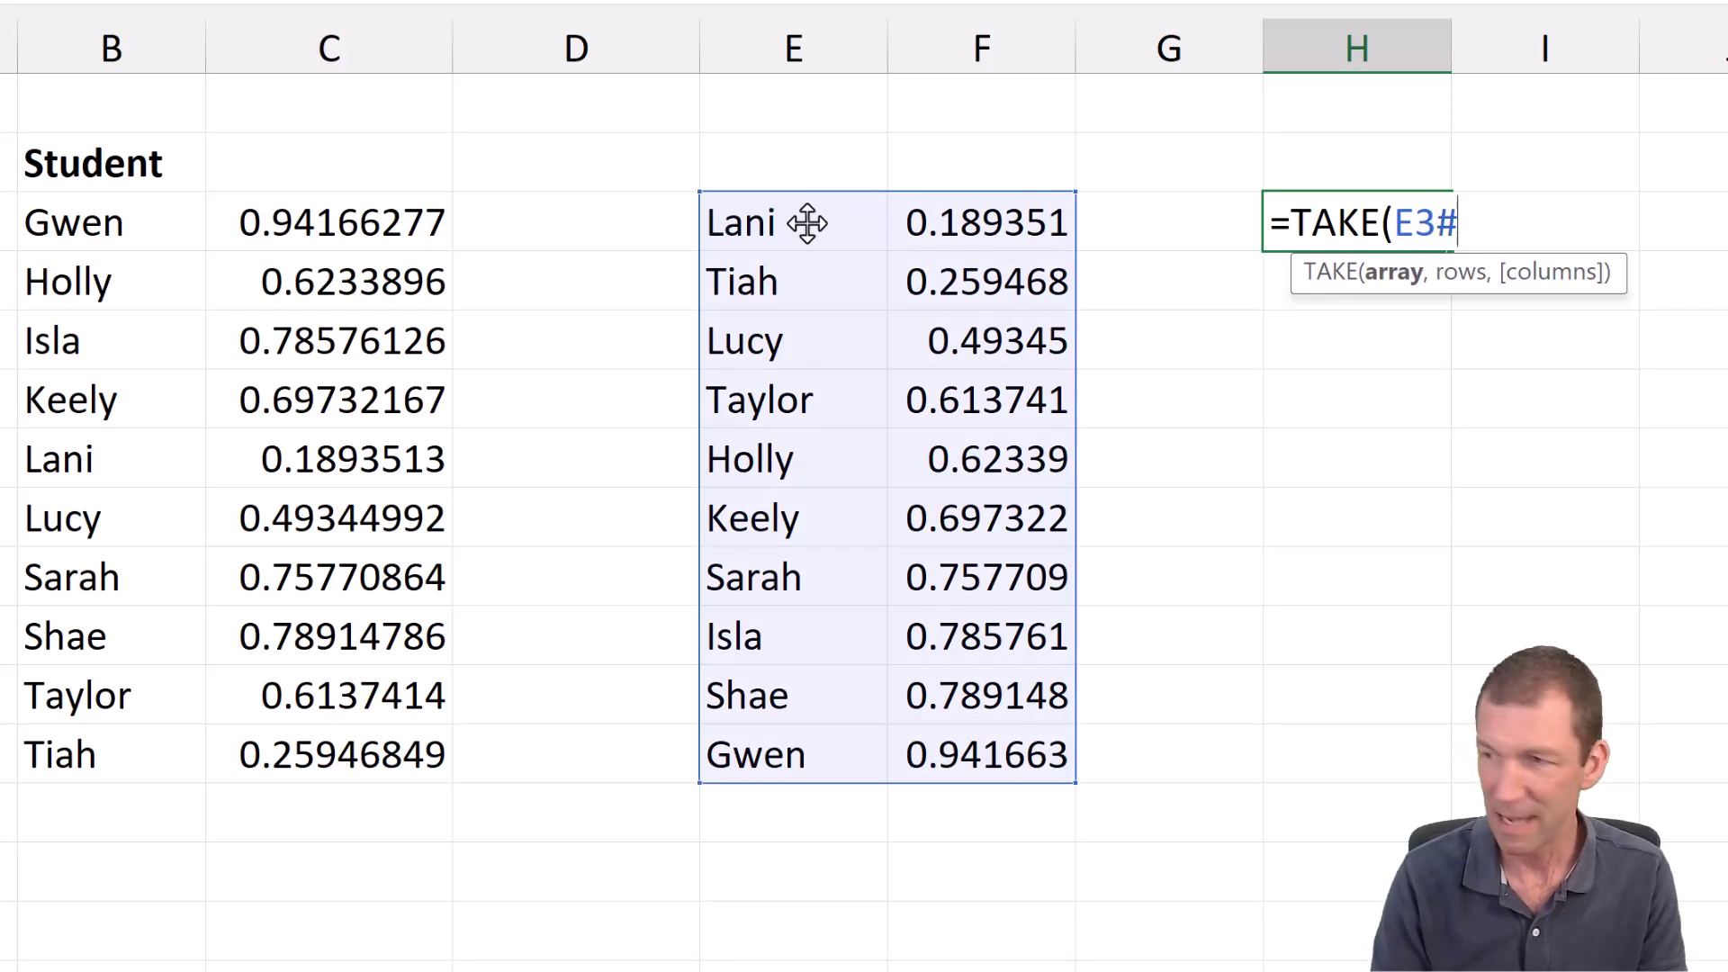
pyautogui.write(',')
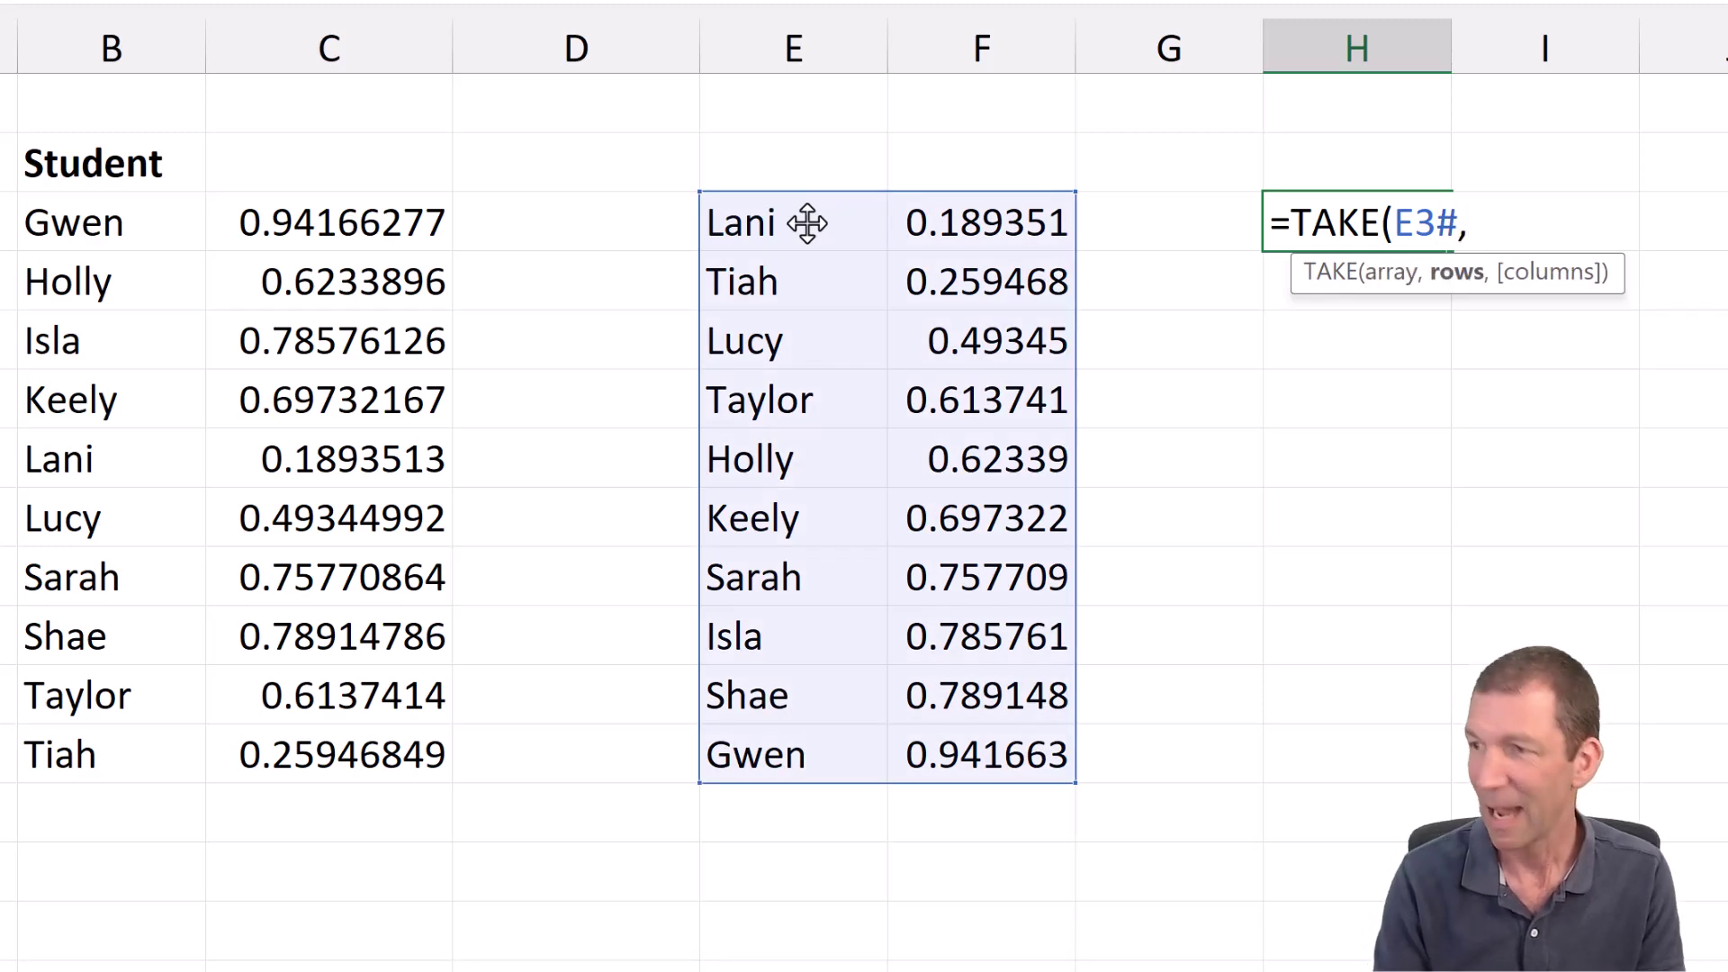
pyautogui.write('3)')
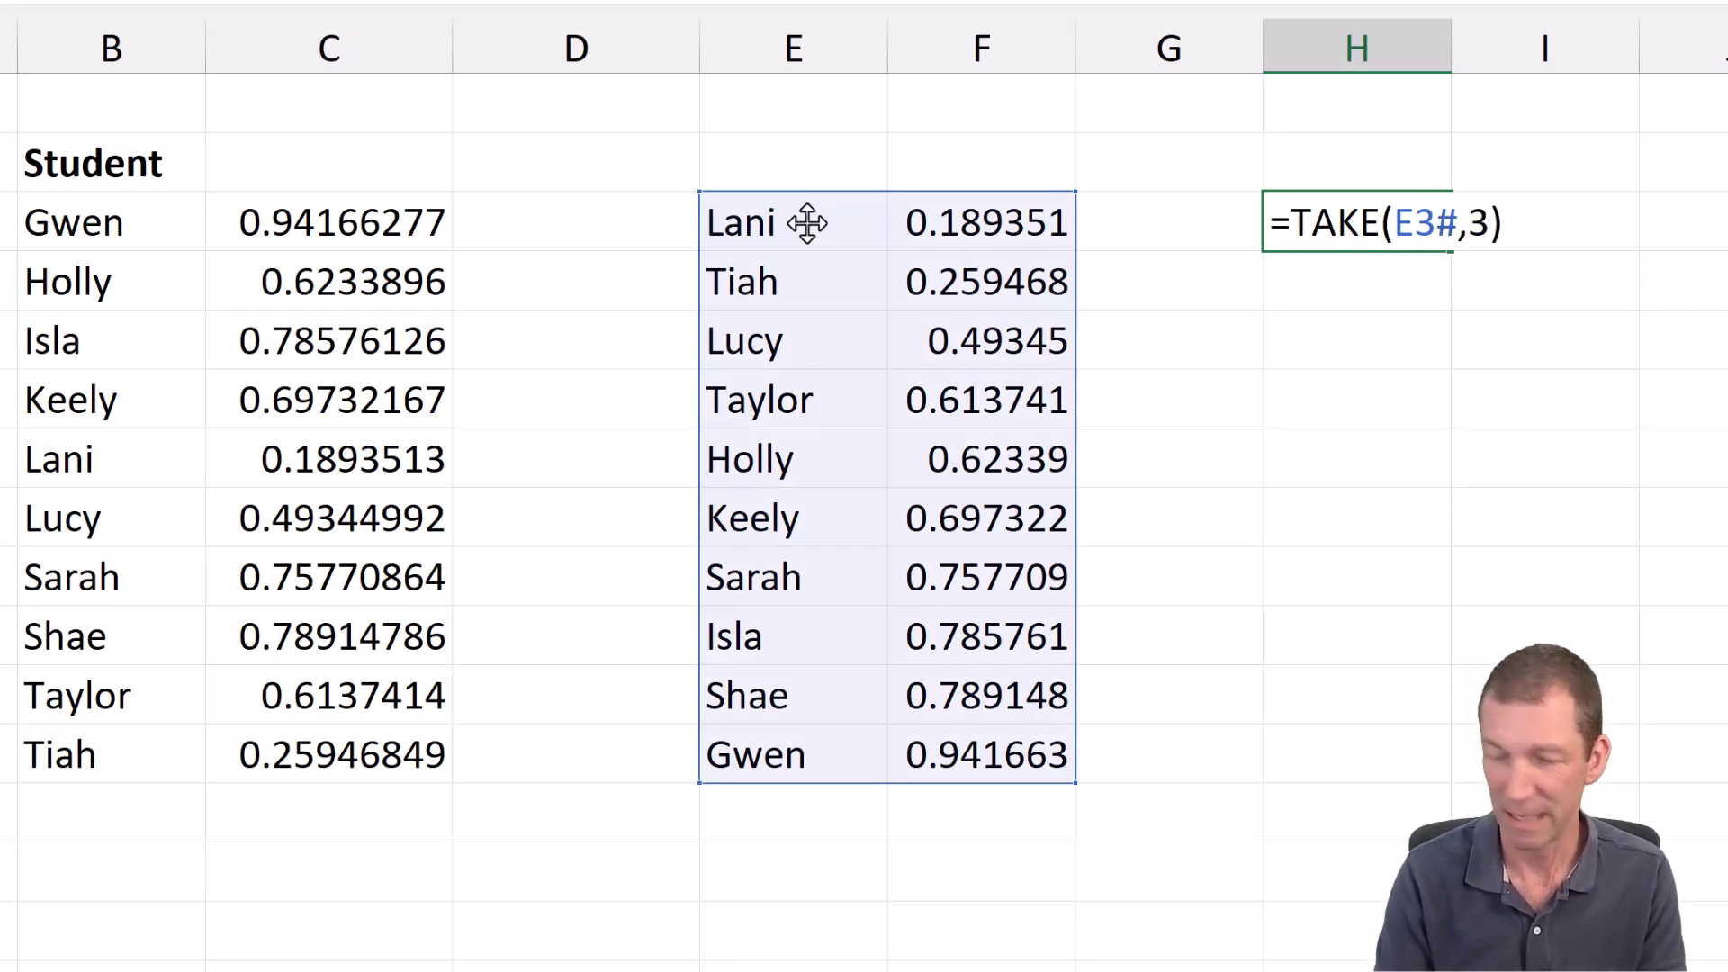
pyautogui.hotkey('ctrl', 'Return')
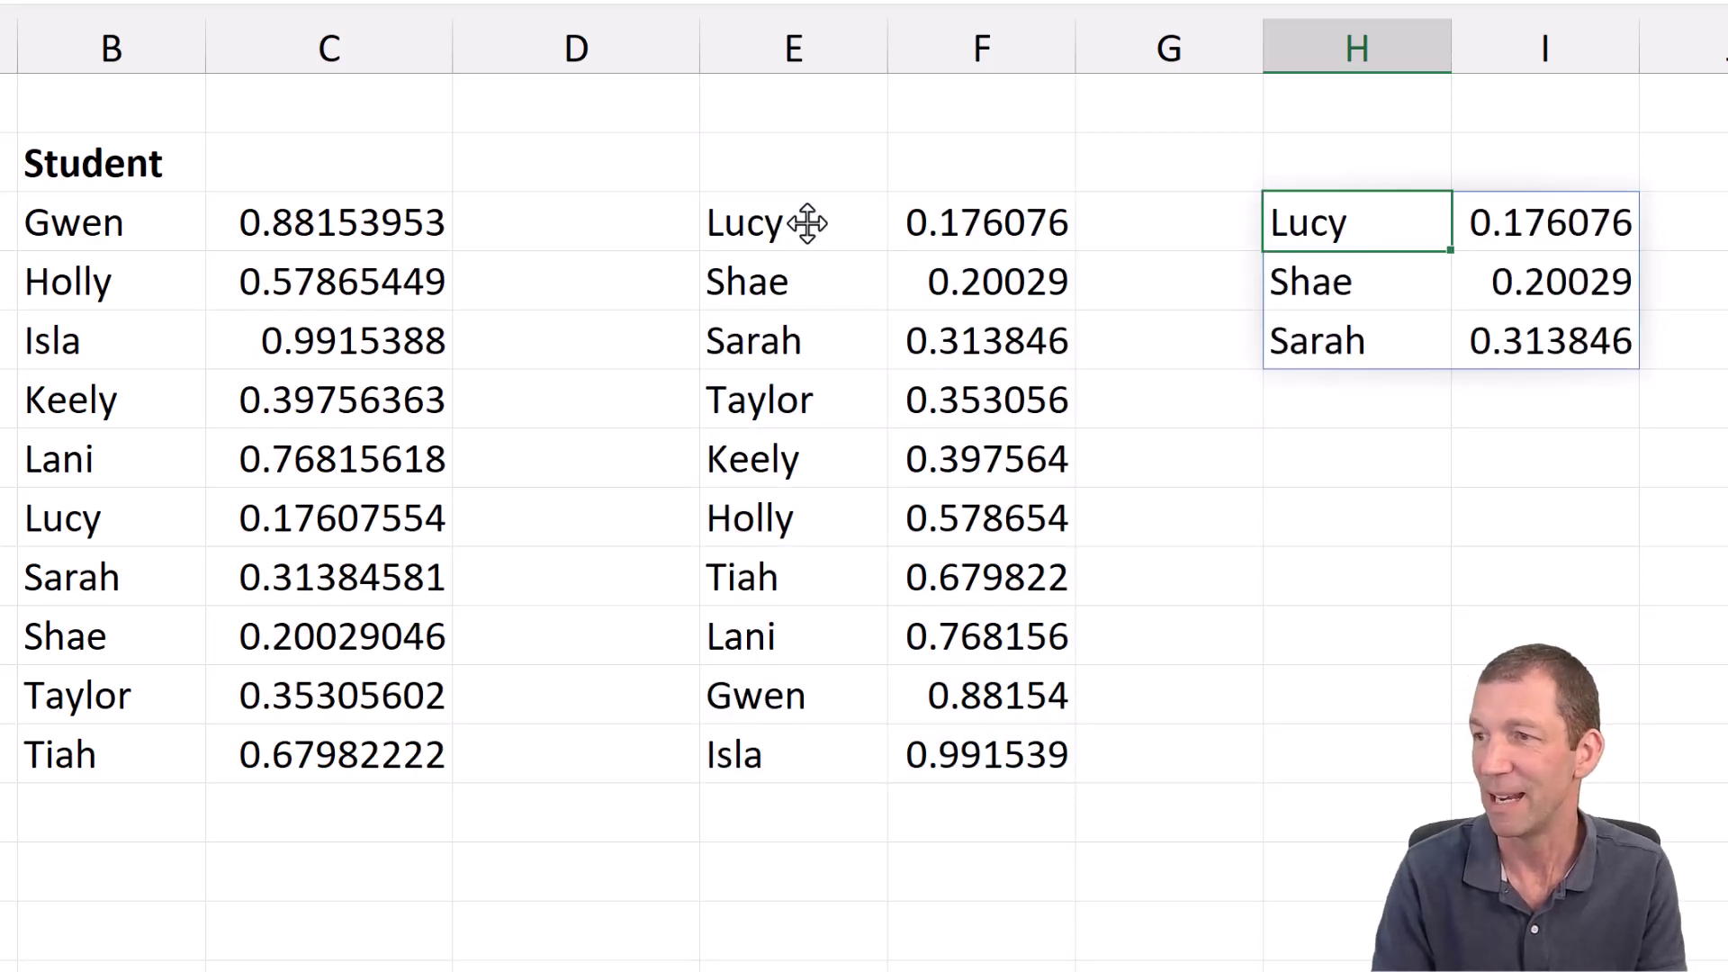
# Put 3 in H1 and replace the hard-coded 3 in the TAKE formula with H1.
pyautogui.click(1322, 125)
pyautogui.write('3')
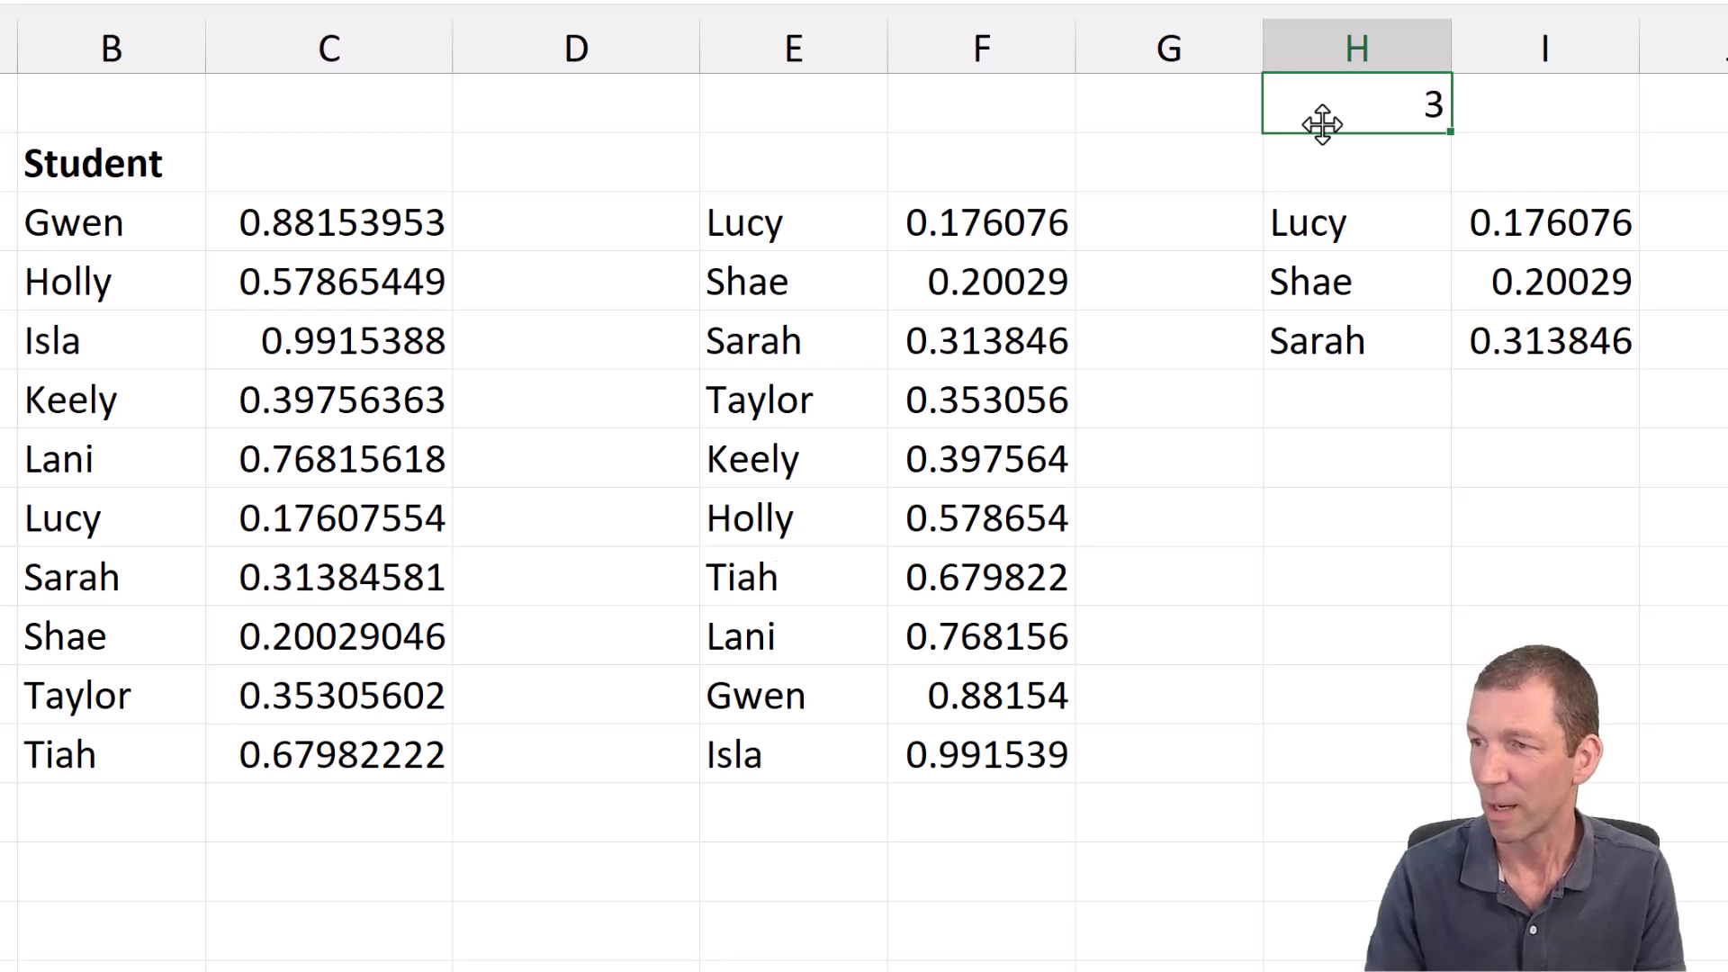
pyautogui.press('Return')
pyautogui.press('Return')
pyautogui.press('F2')
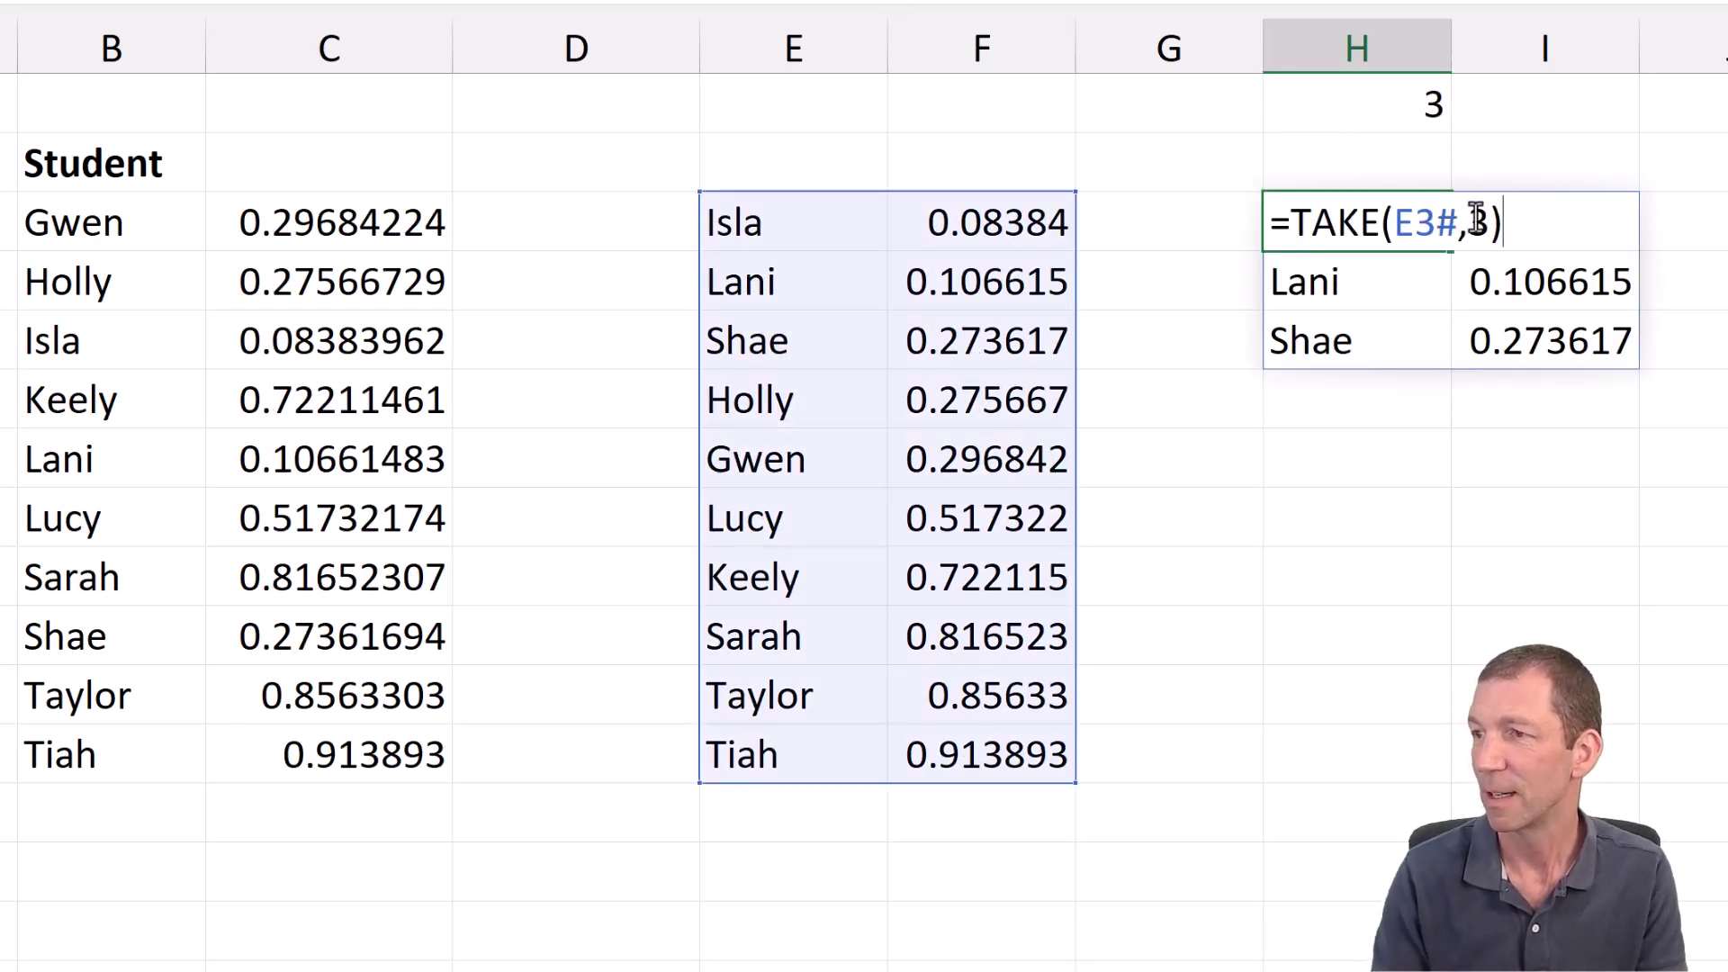
pyautogui.click(1471, 224)
pyautogui.doubleClick(1477, 223)
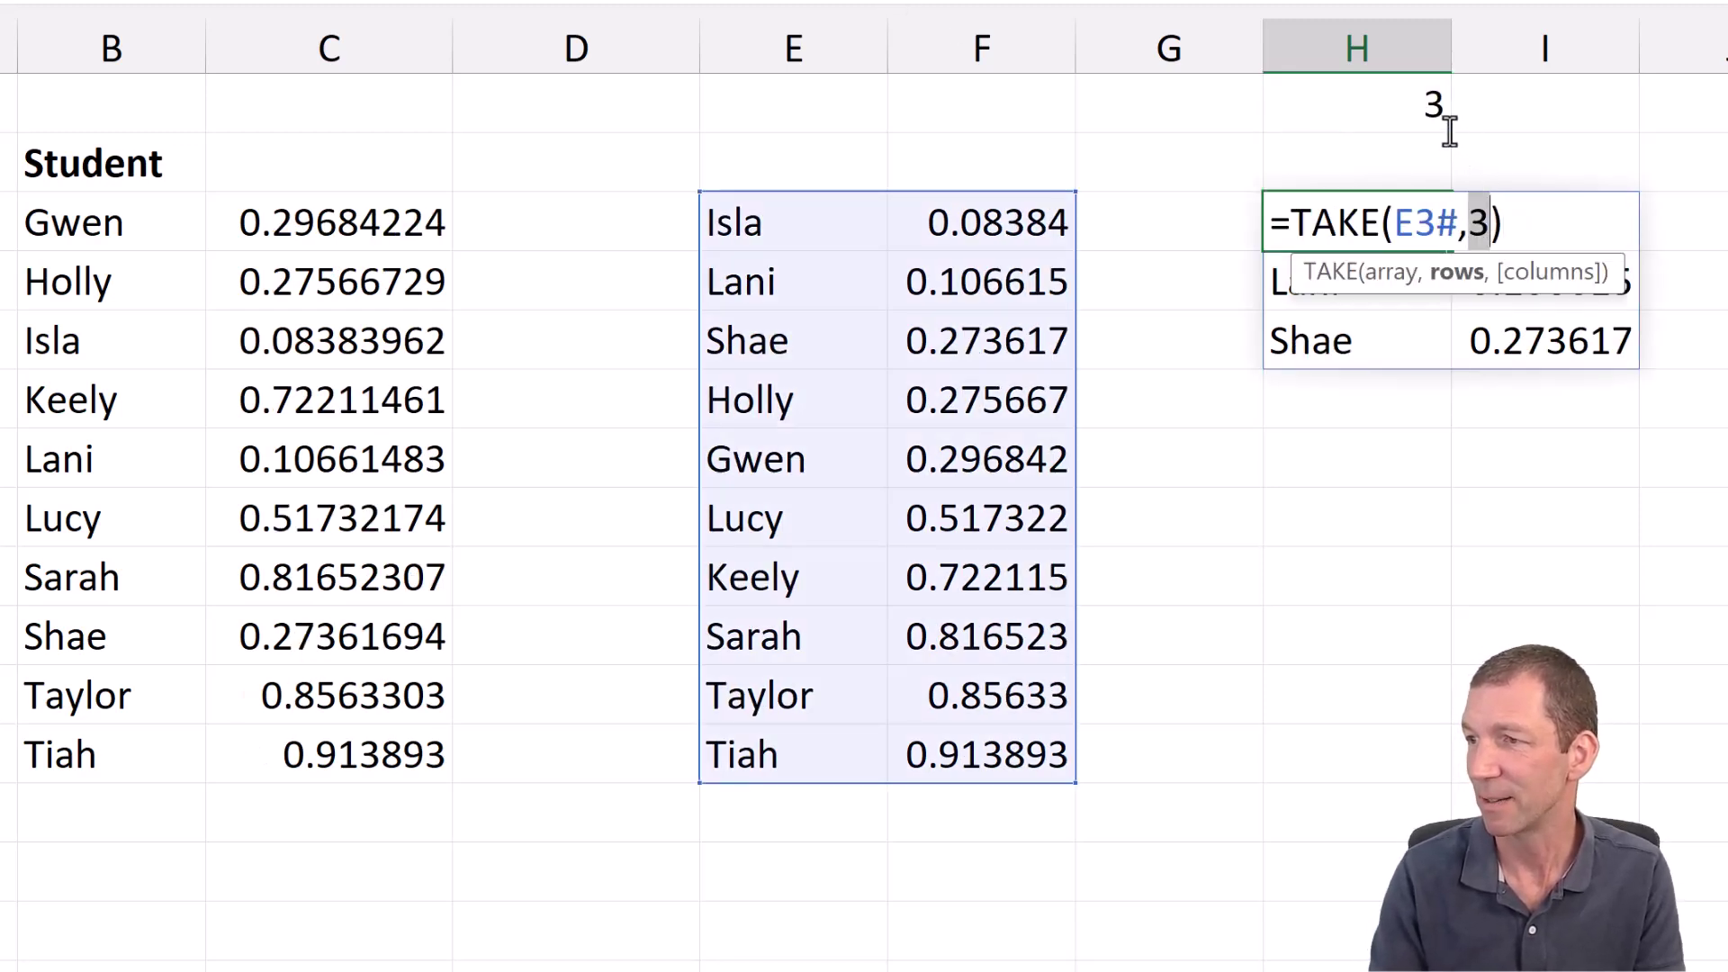
pyautogui.click(1431, 104)
pyautogui.press('Return')
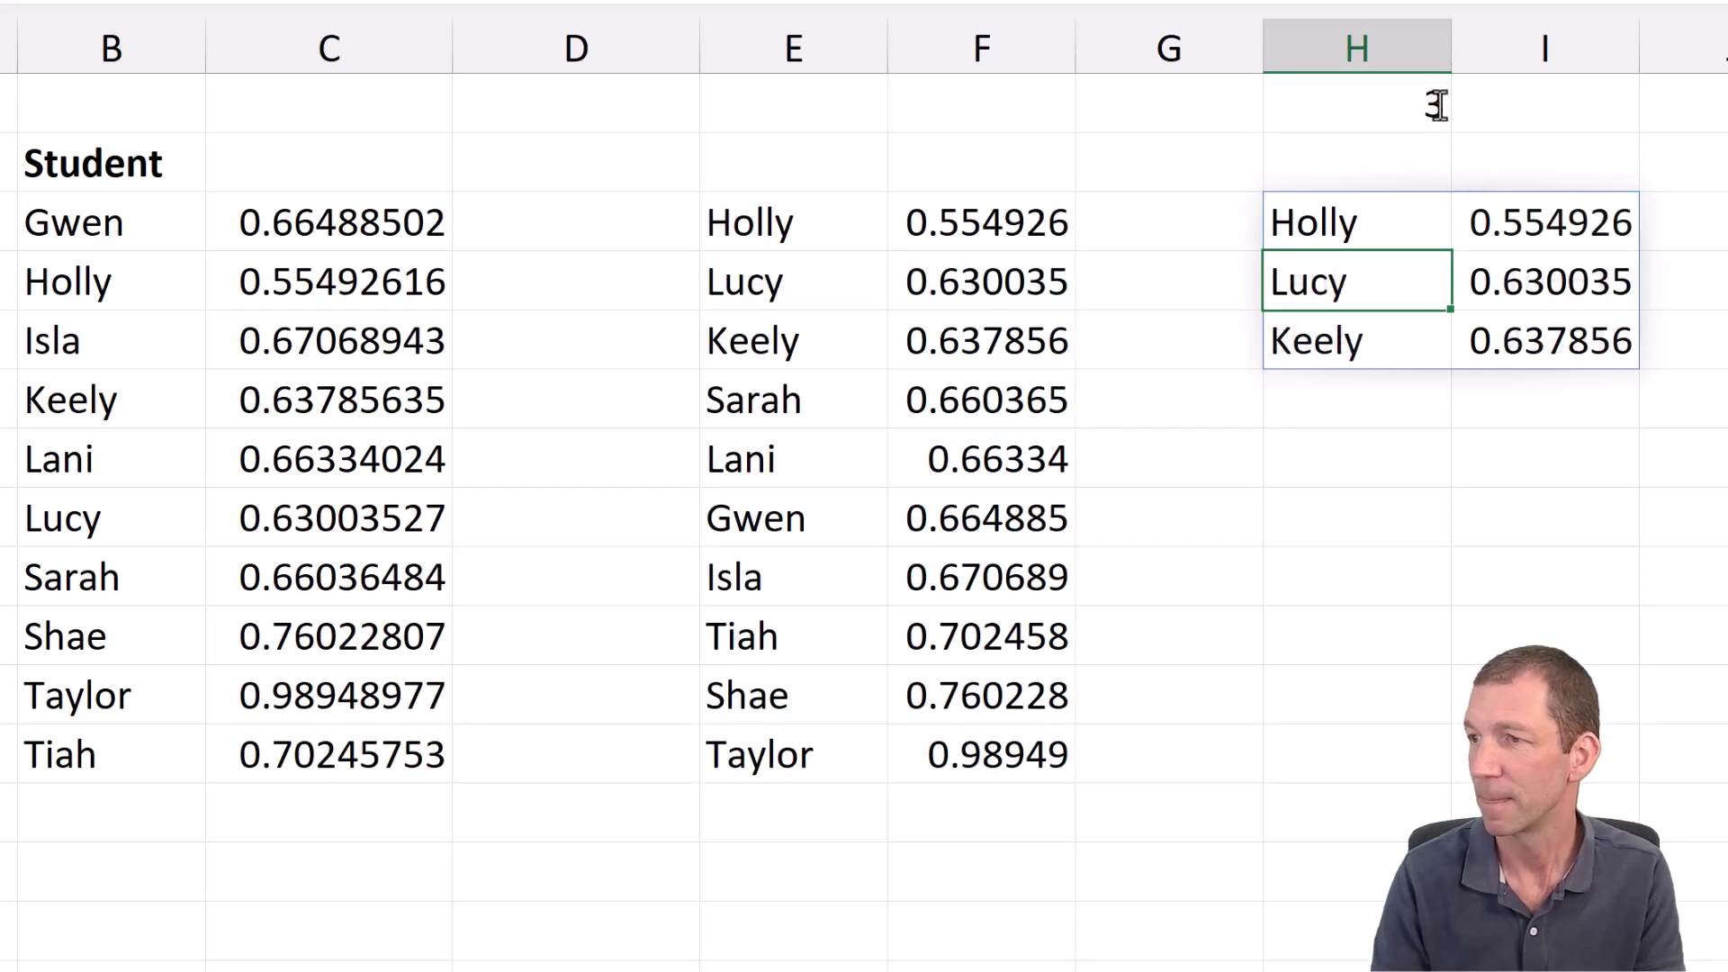
pyautogui.press('Up')
# Change the H1 count to 2, then to 1.
pyautogui.click(1386, 94)
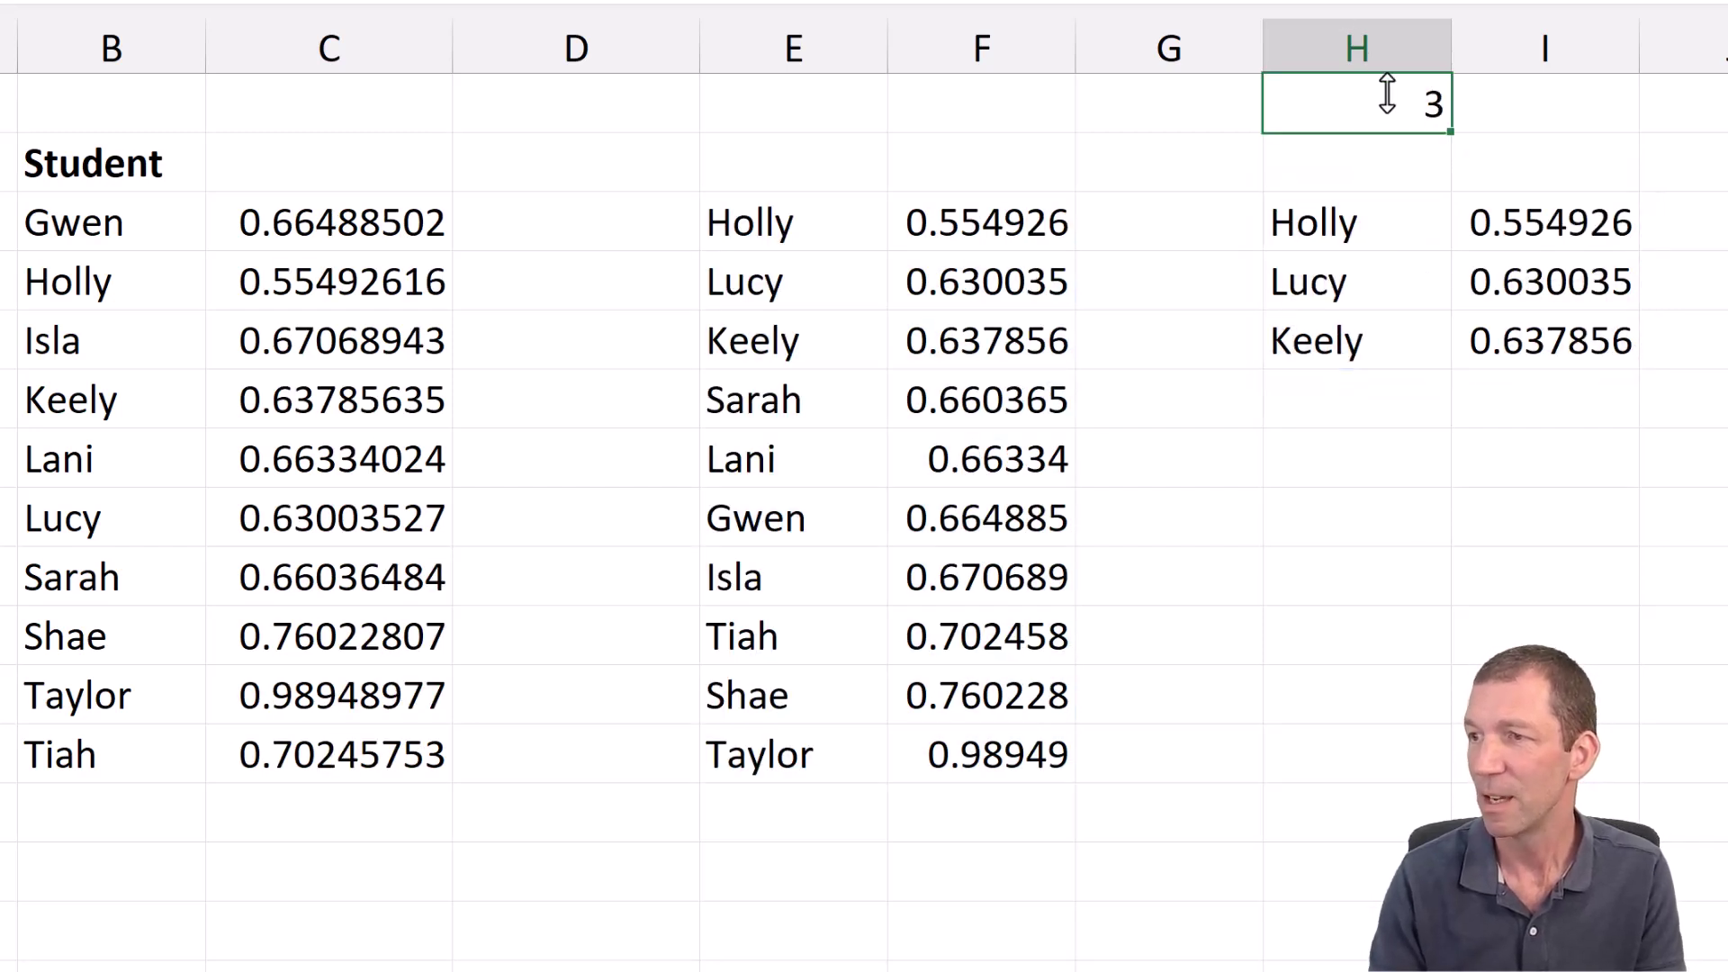
pyautogui.write('2')
pyautogui.press('Return')
pyautogui.click(1386, 94)
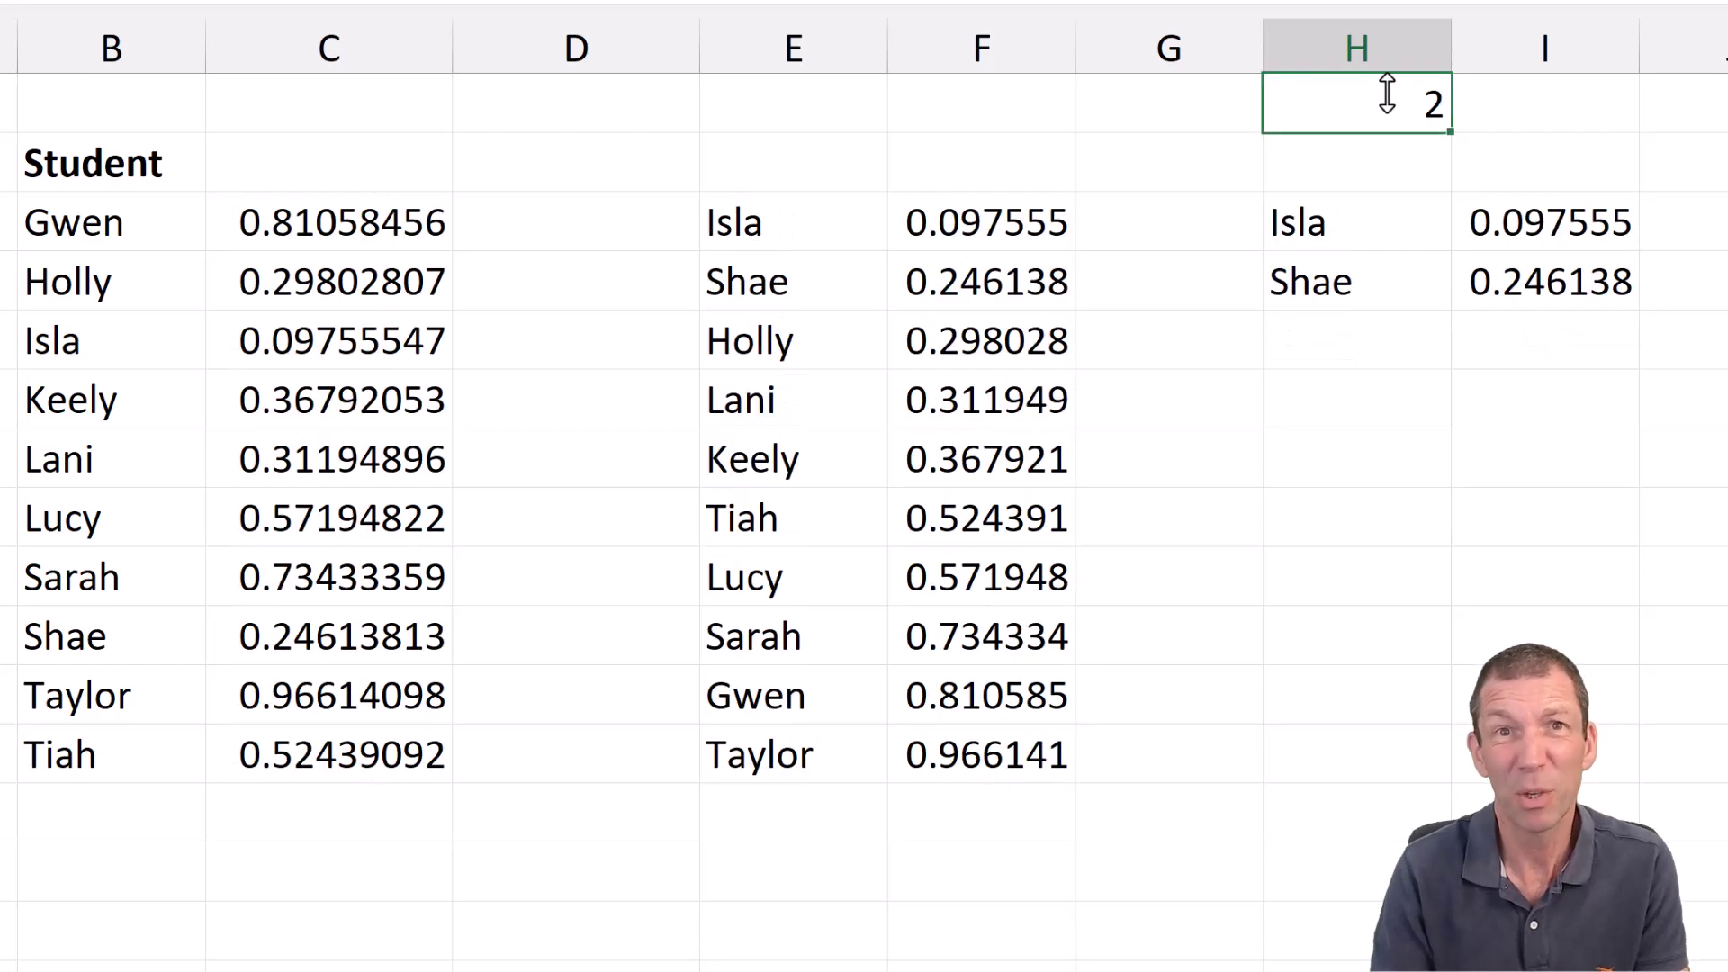
pyautogui.write('1')
pyautogui.press('Return')
pyautogui.click(1386, 94)
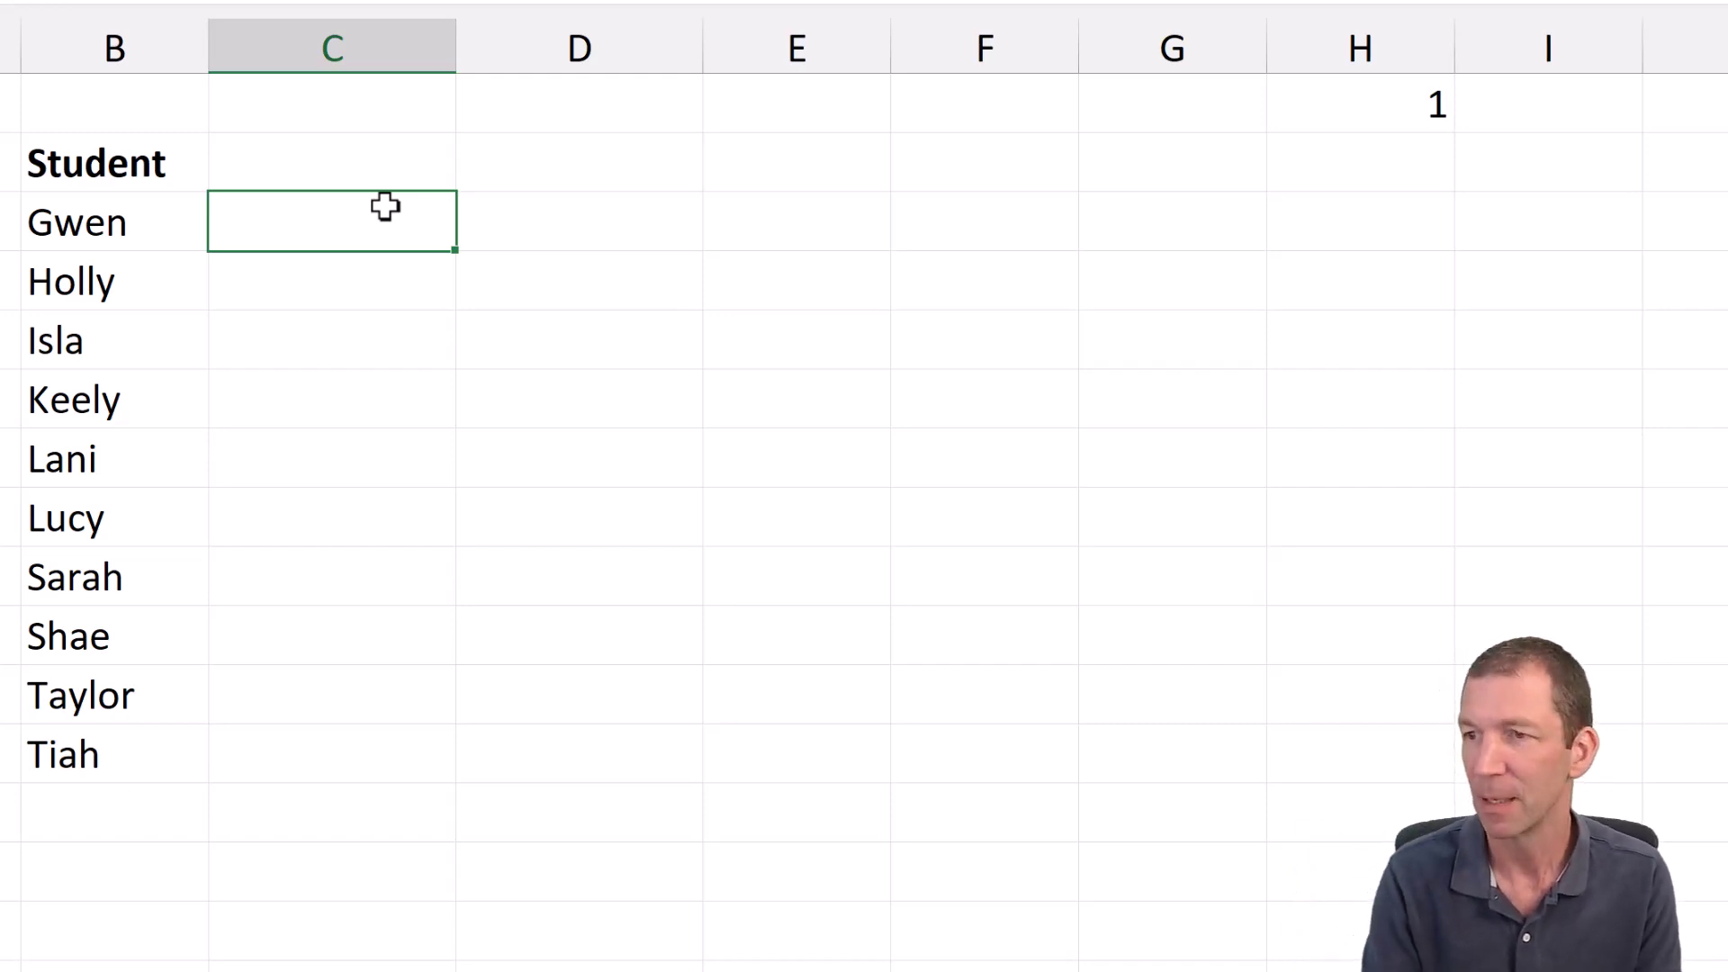
# Start a LET formula in C3 naming B3:B12 as SelectedList.
pyautogui.write('=LET')
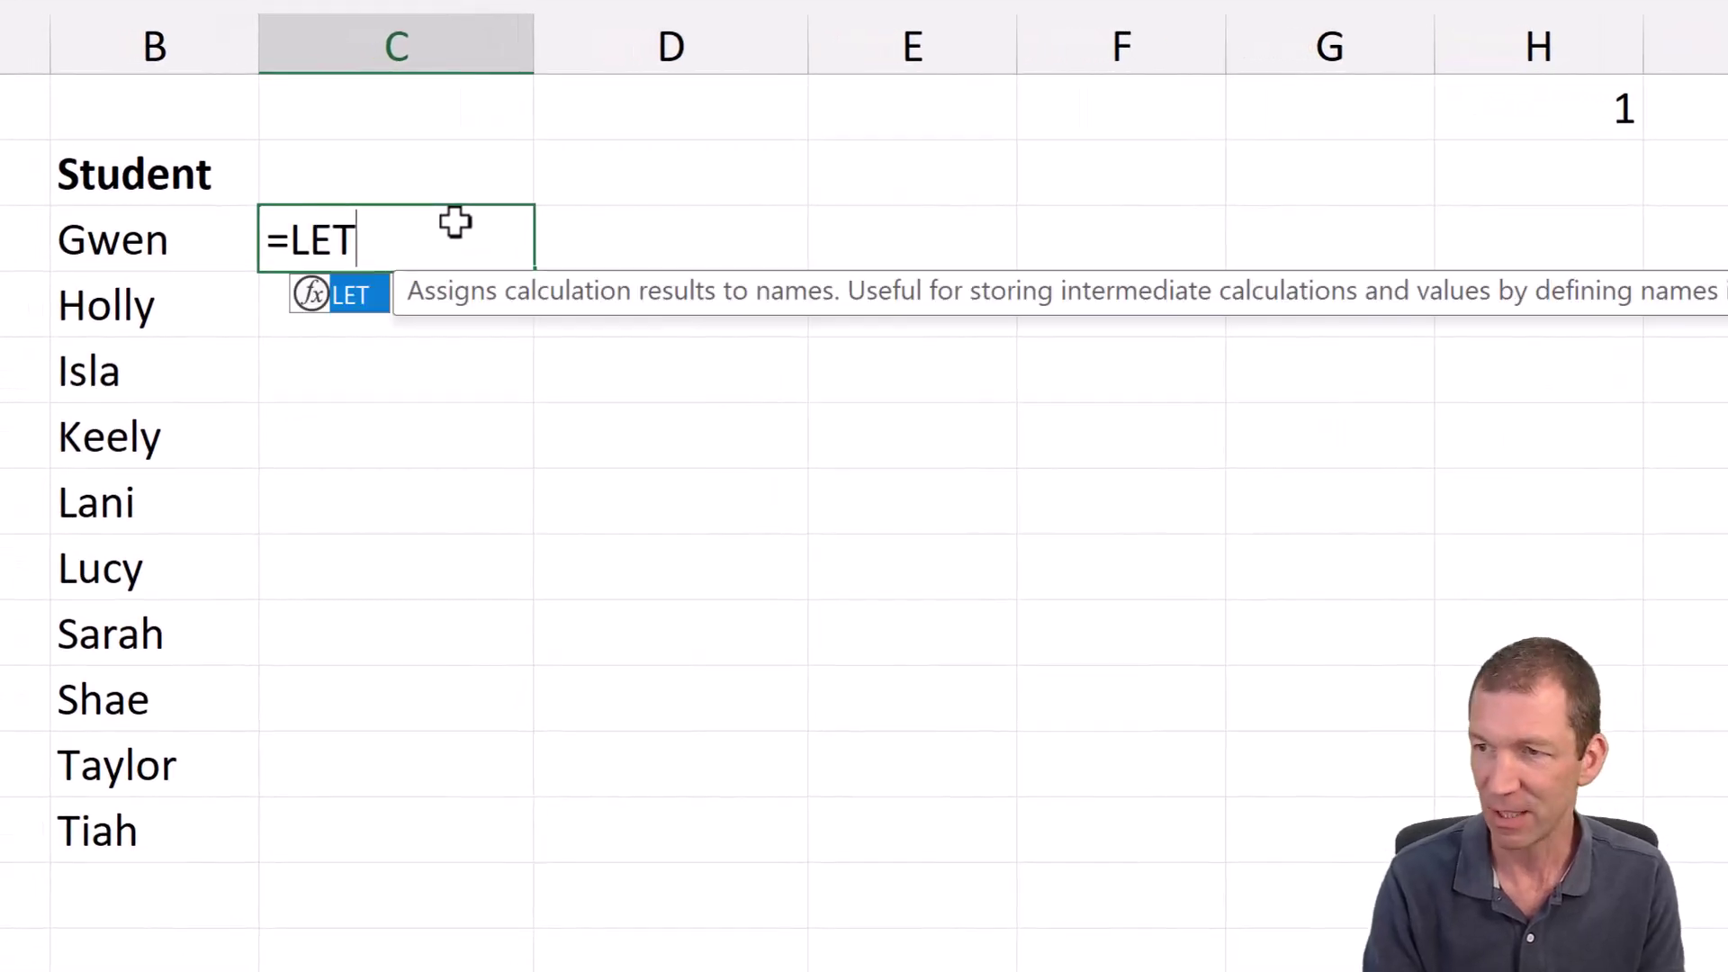
pyautogui.write('(')
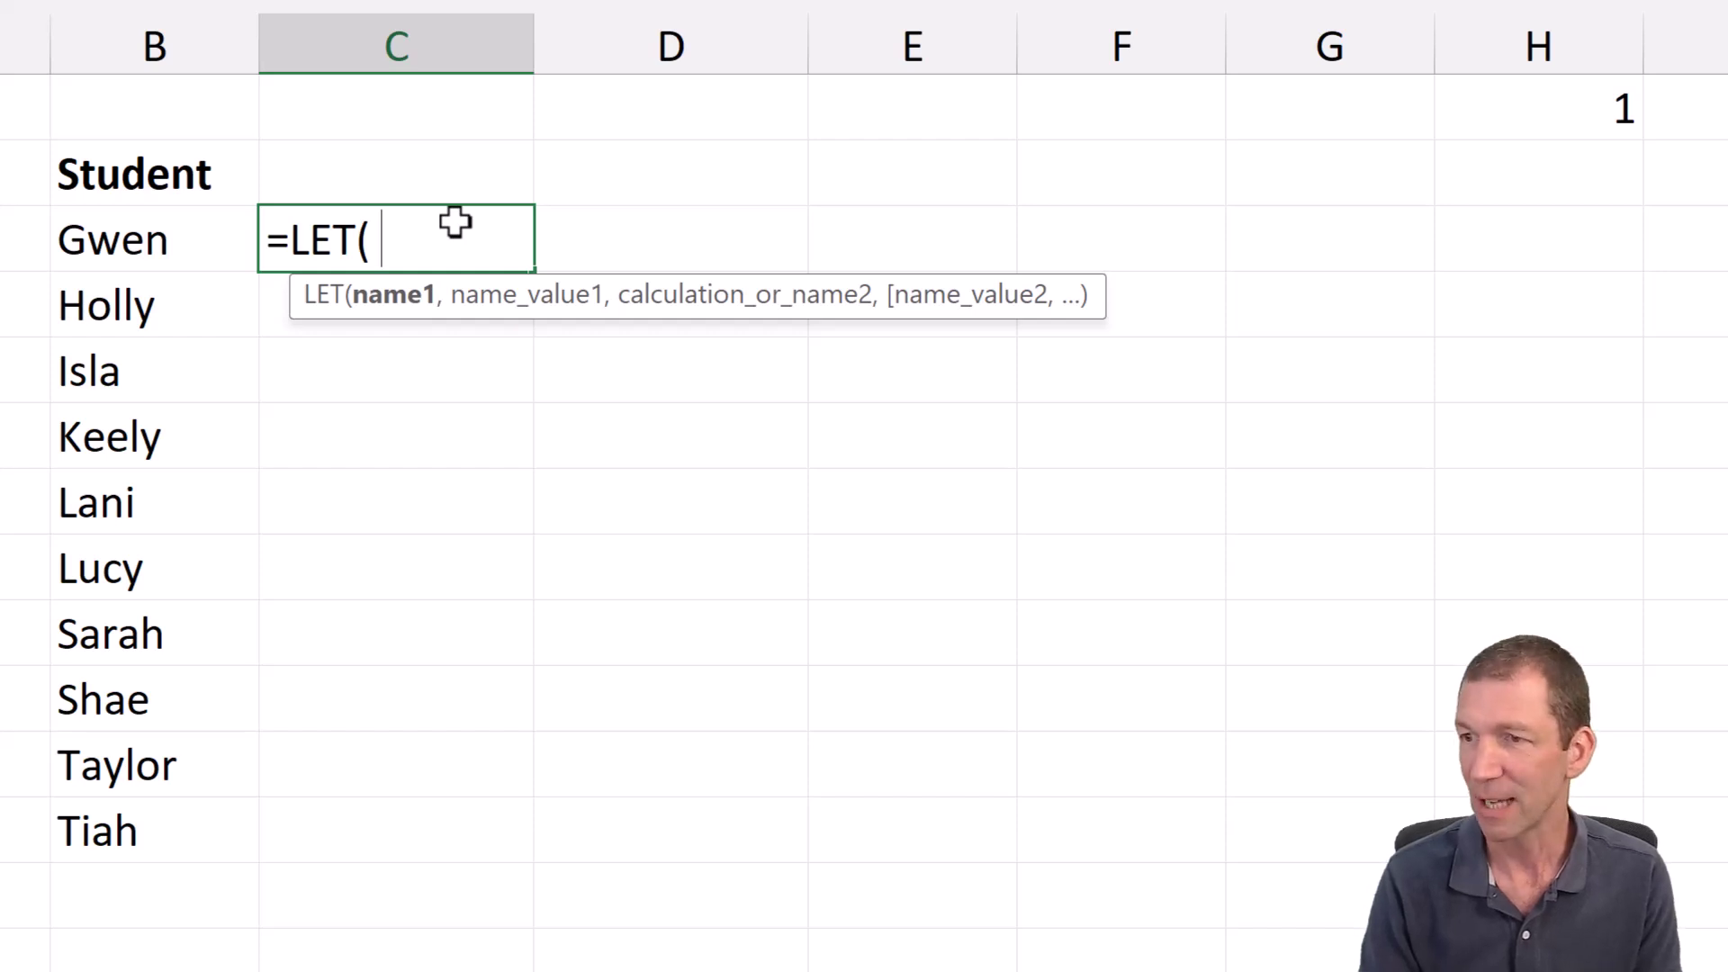
pyautogui.hotkey('alt', 'Return')
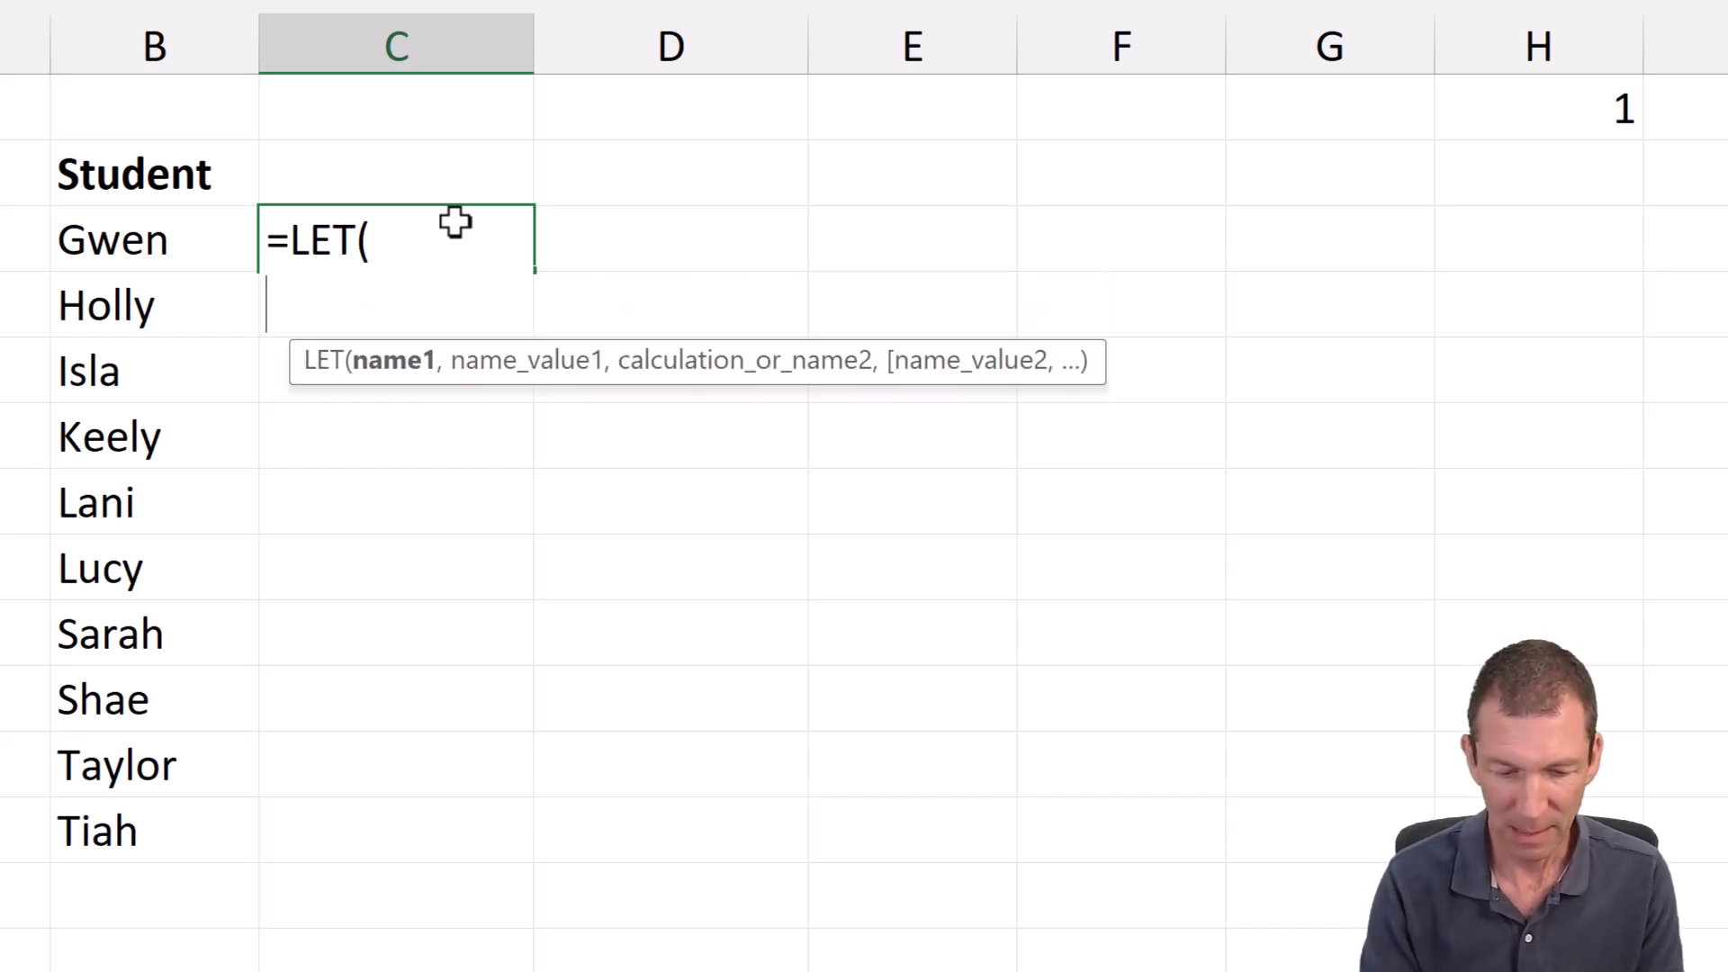
pyautogui.write('SelectedL')
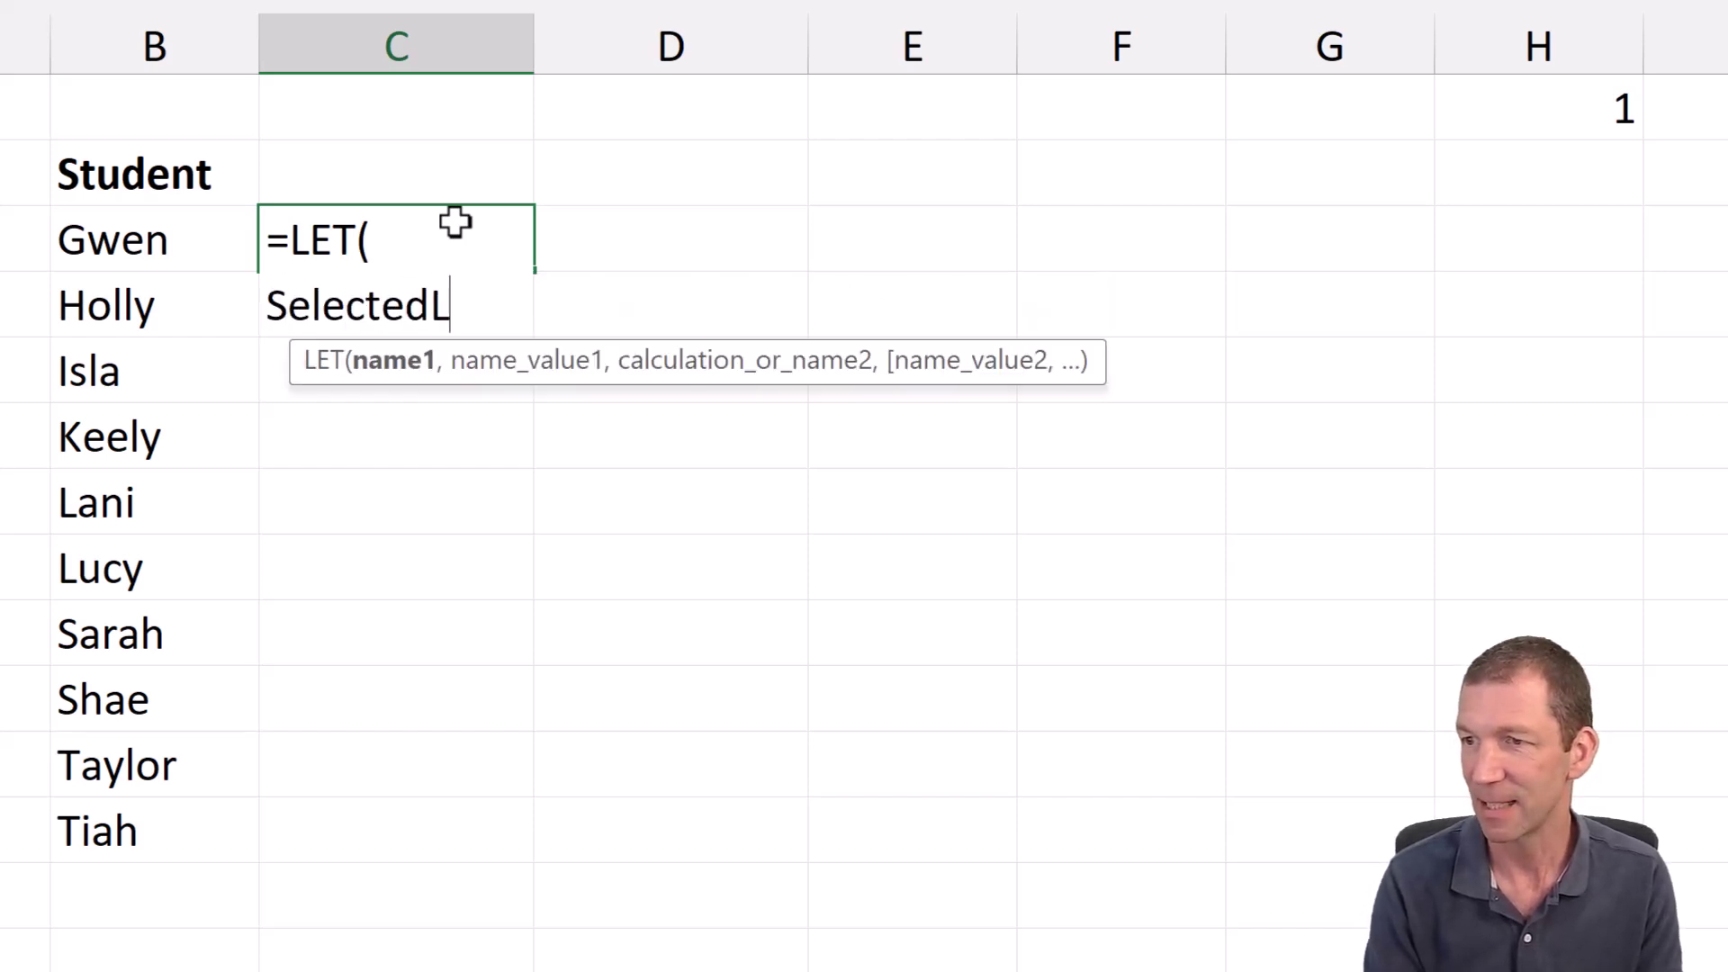
pyautogui.write('ist')
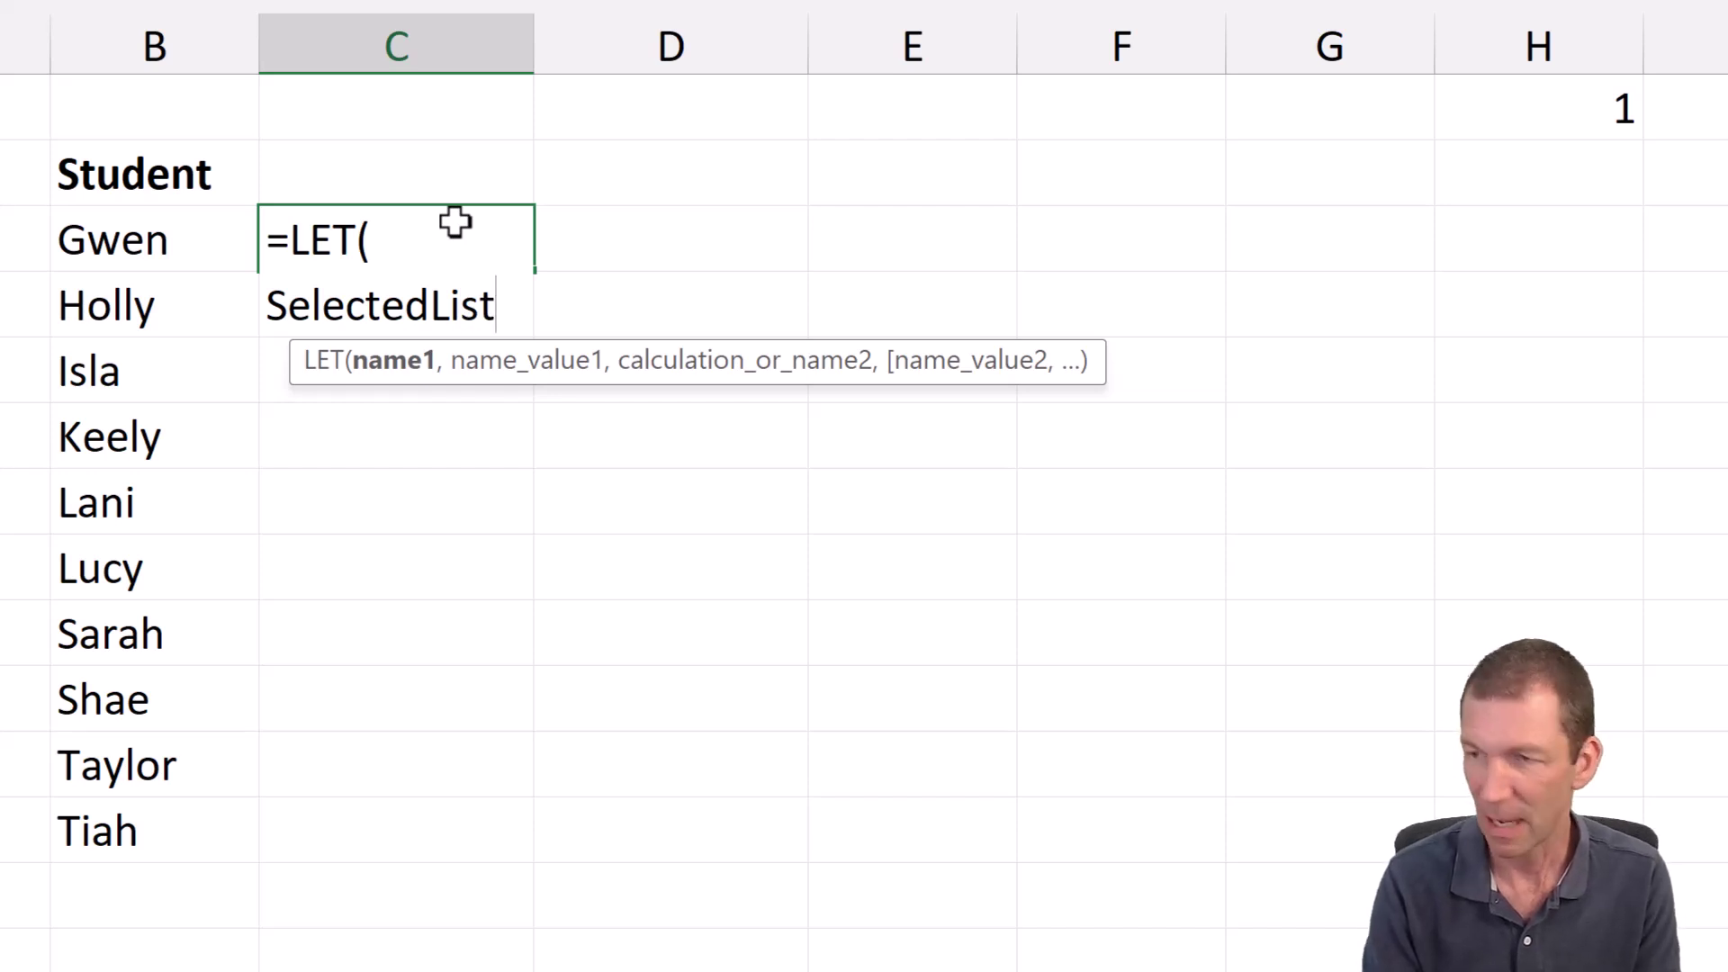
pyautogui.write(',')
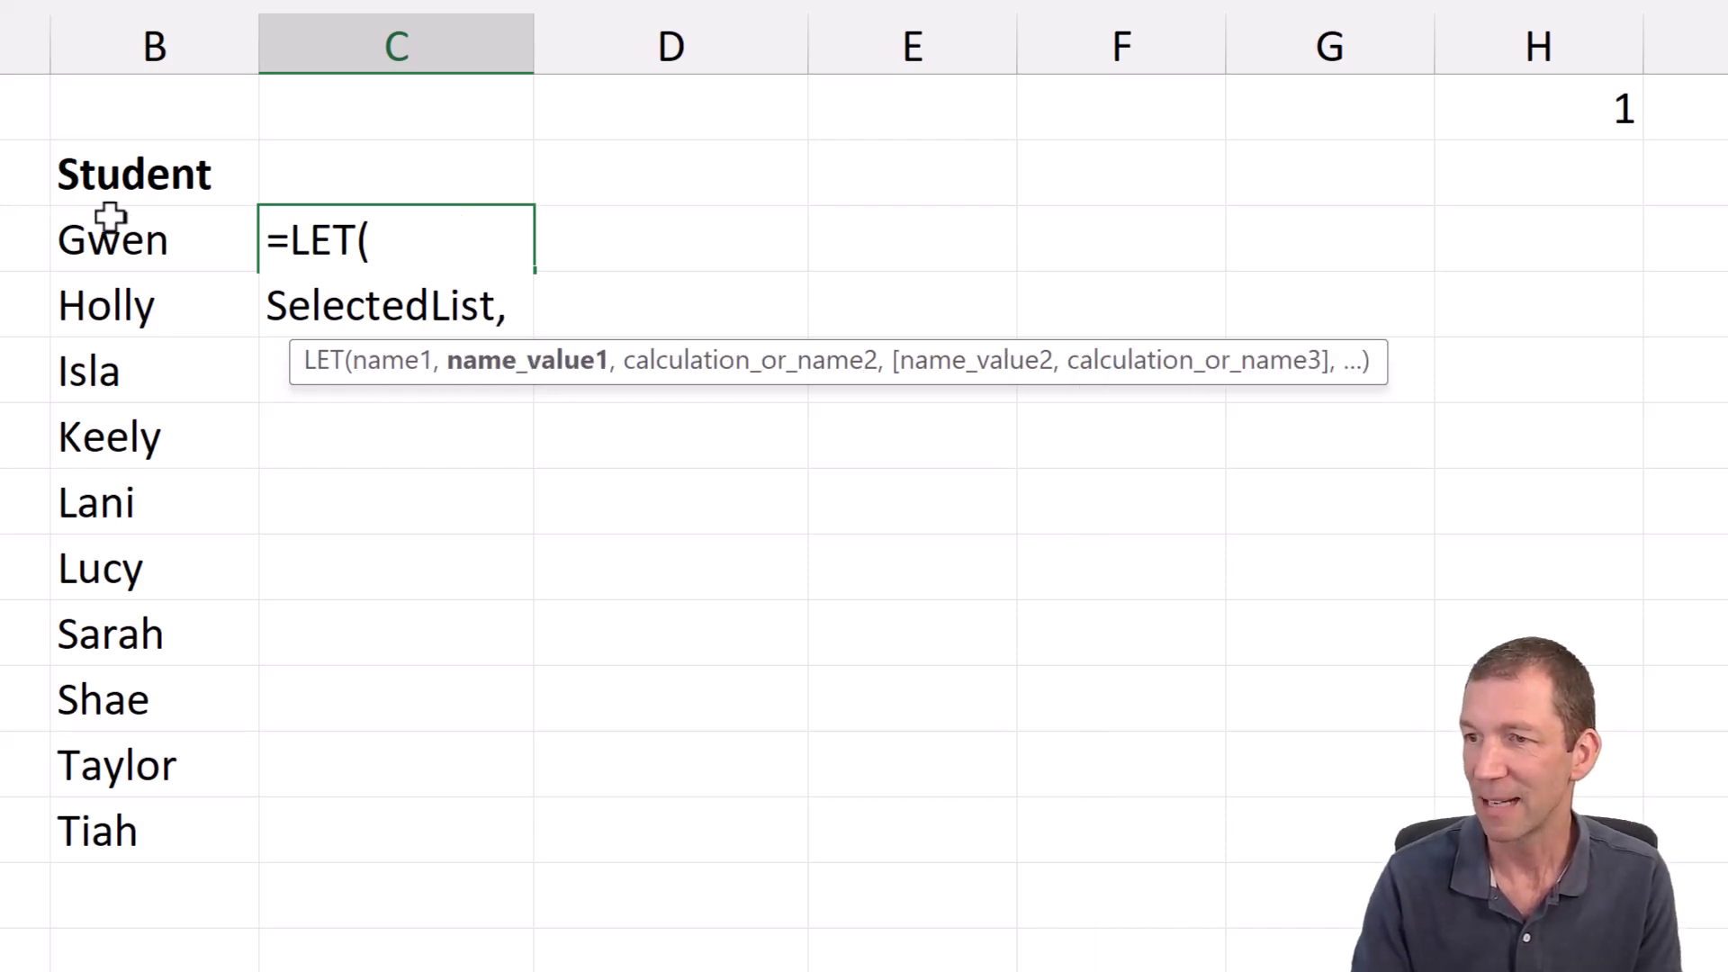
pyautogui.moveTo(110, 216); pyautogui.dragTo(117, 826)
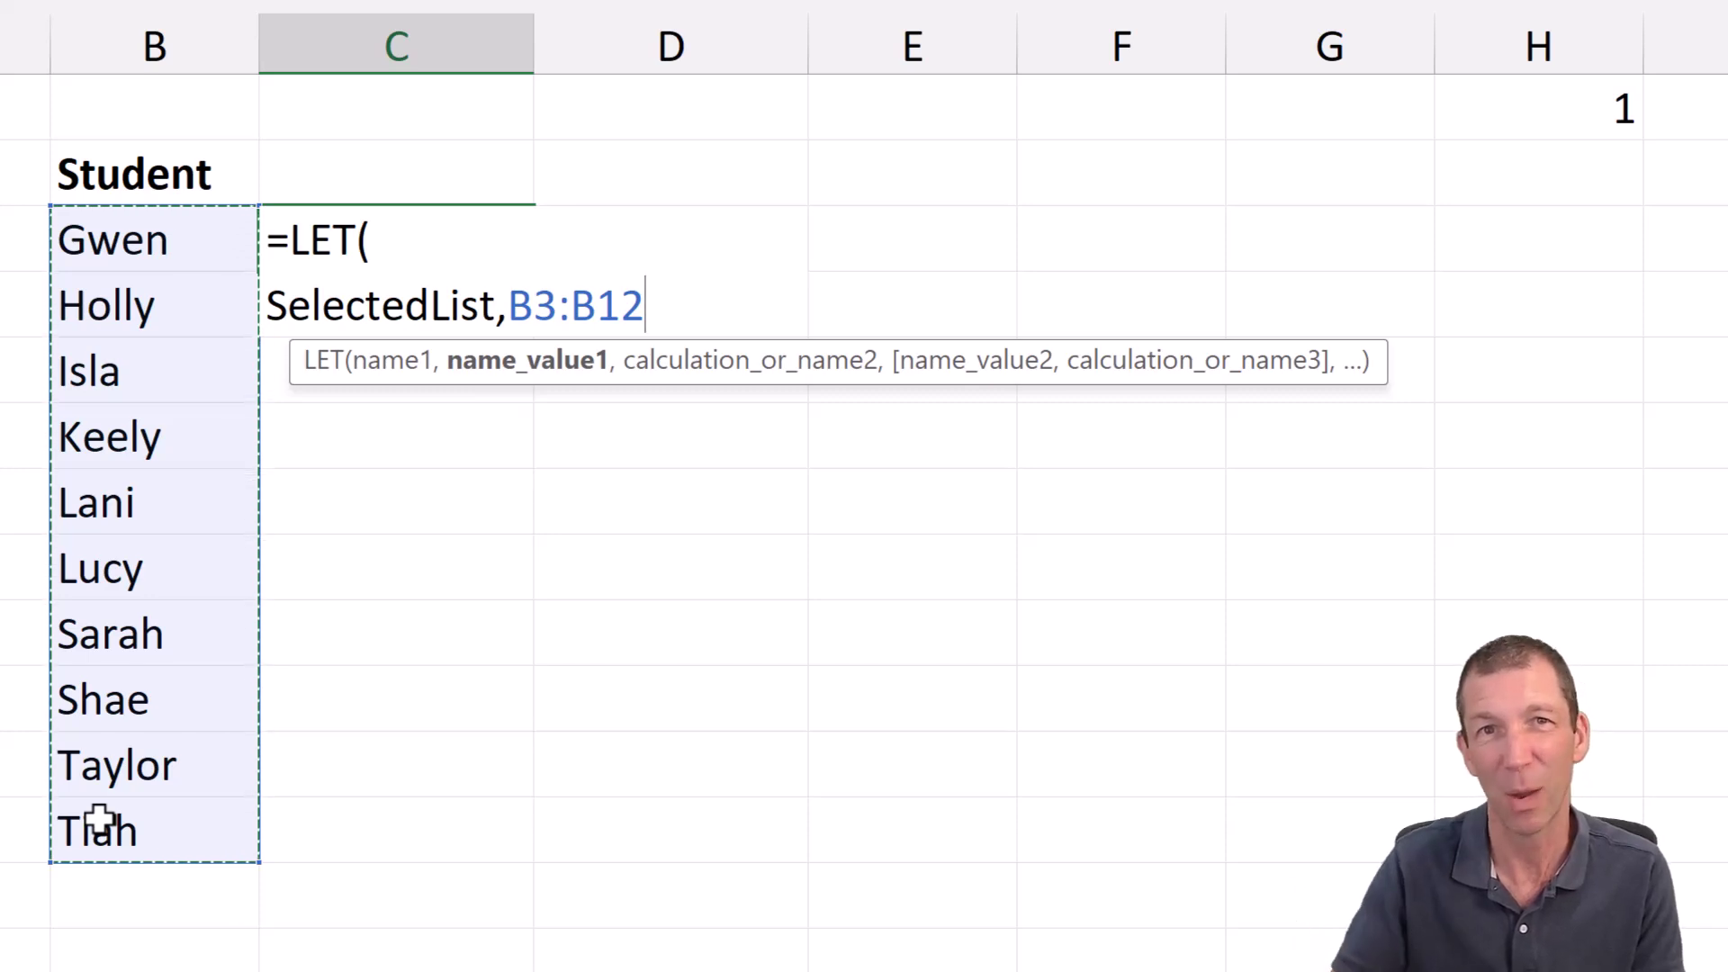
pyautogui.write(',')
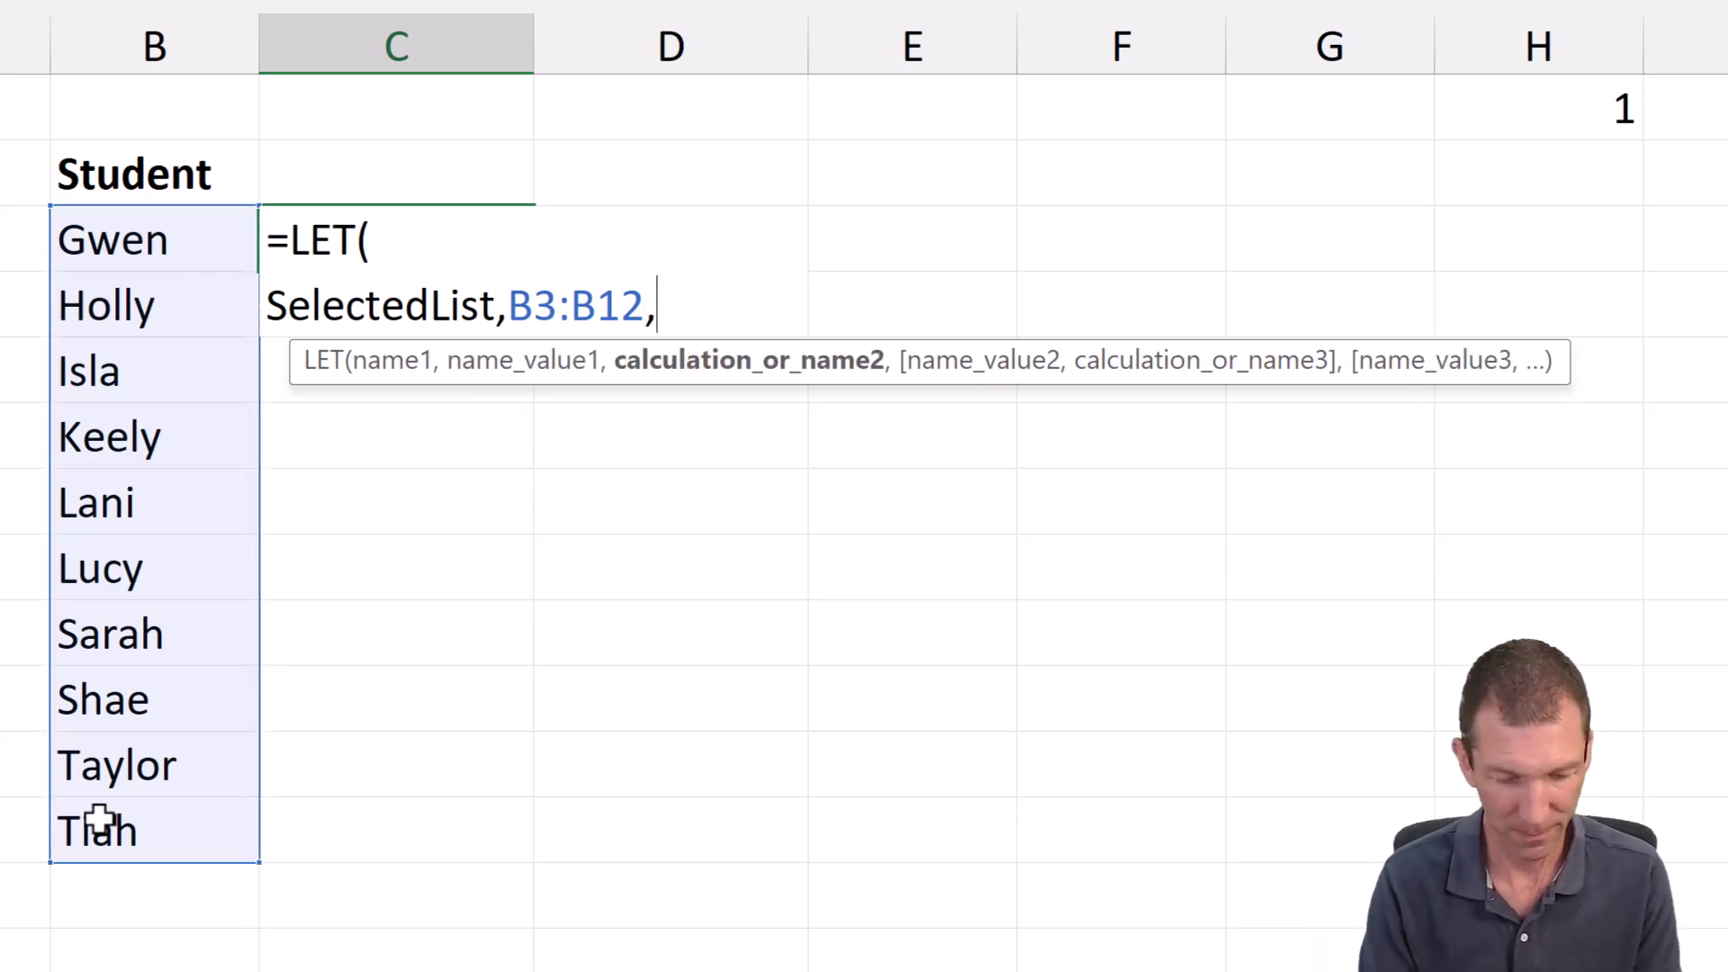
pyautogui.hotkey('alt', 'Return')
pyautogui.hotkey('alt', 'Return')
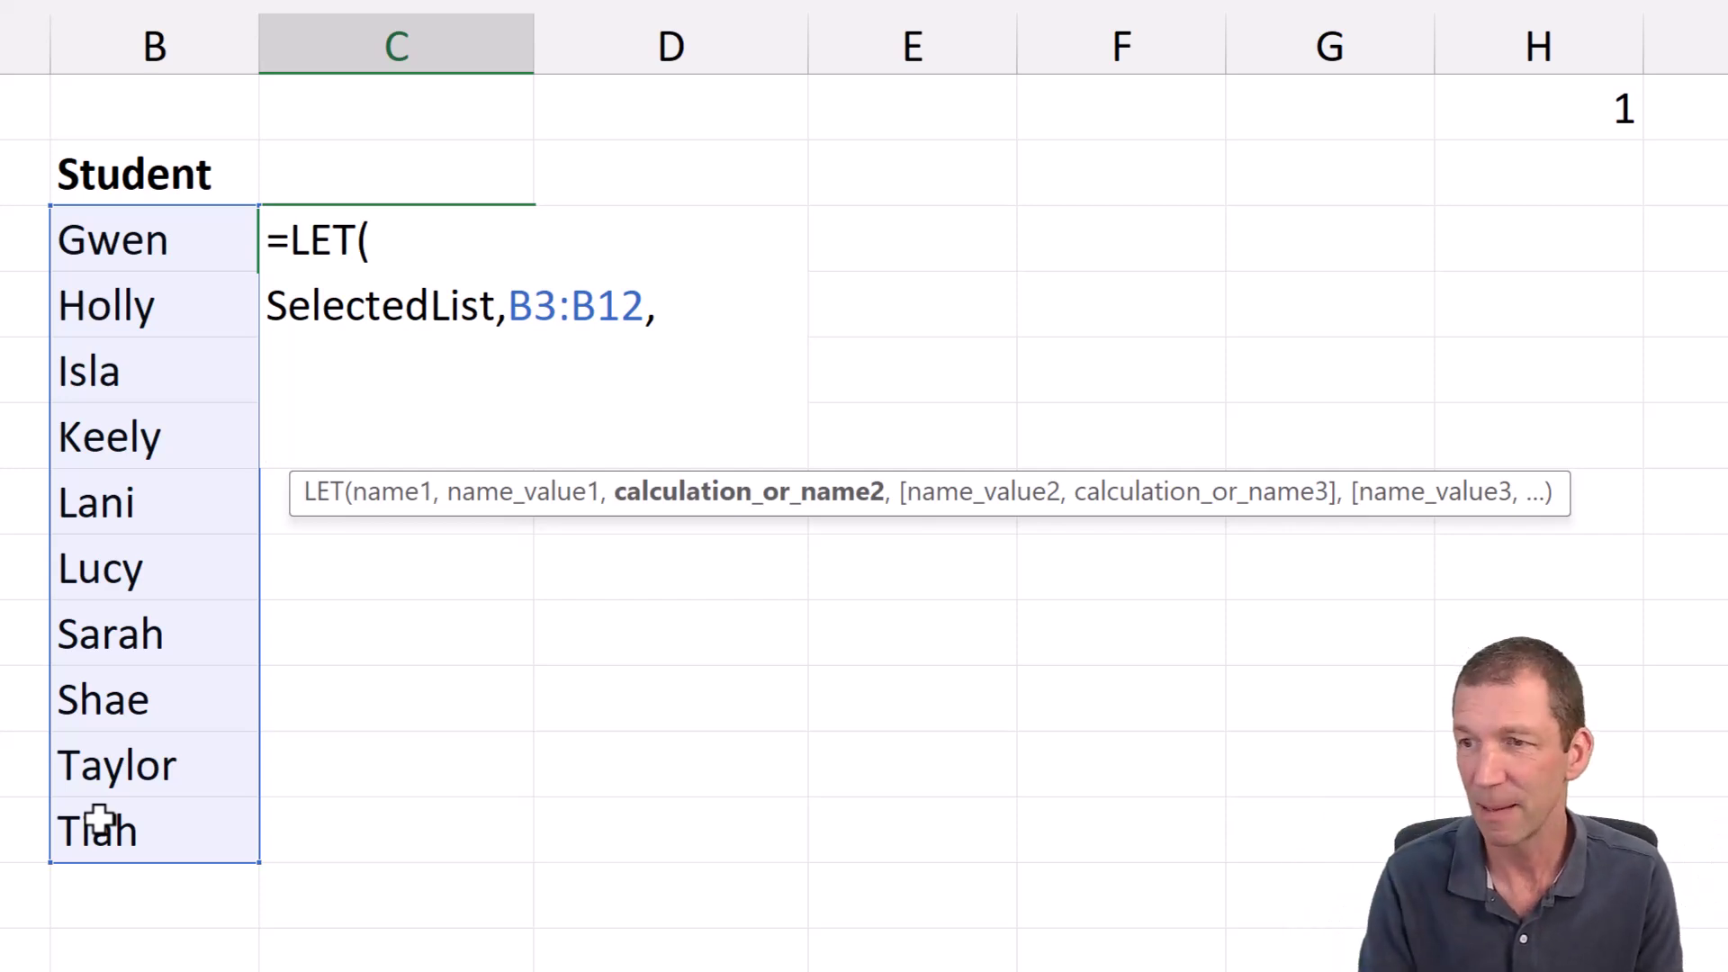
# Finish LET with HSTACK(SelectedList, RANDARRAY(ROWS(SelectedList))), accepting the suggested correction.
pyautogui.write('HSTACK')
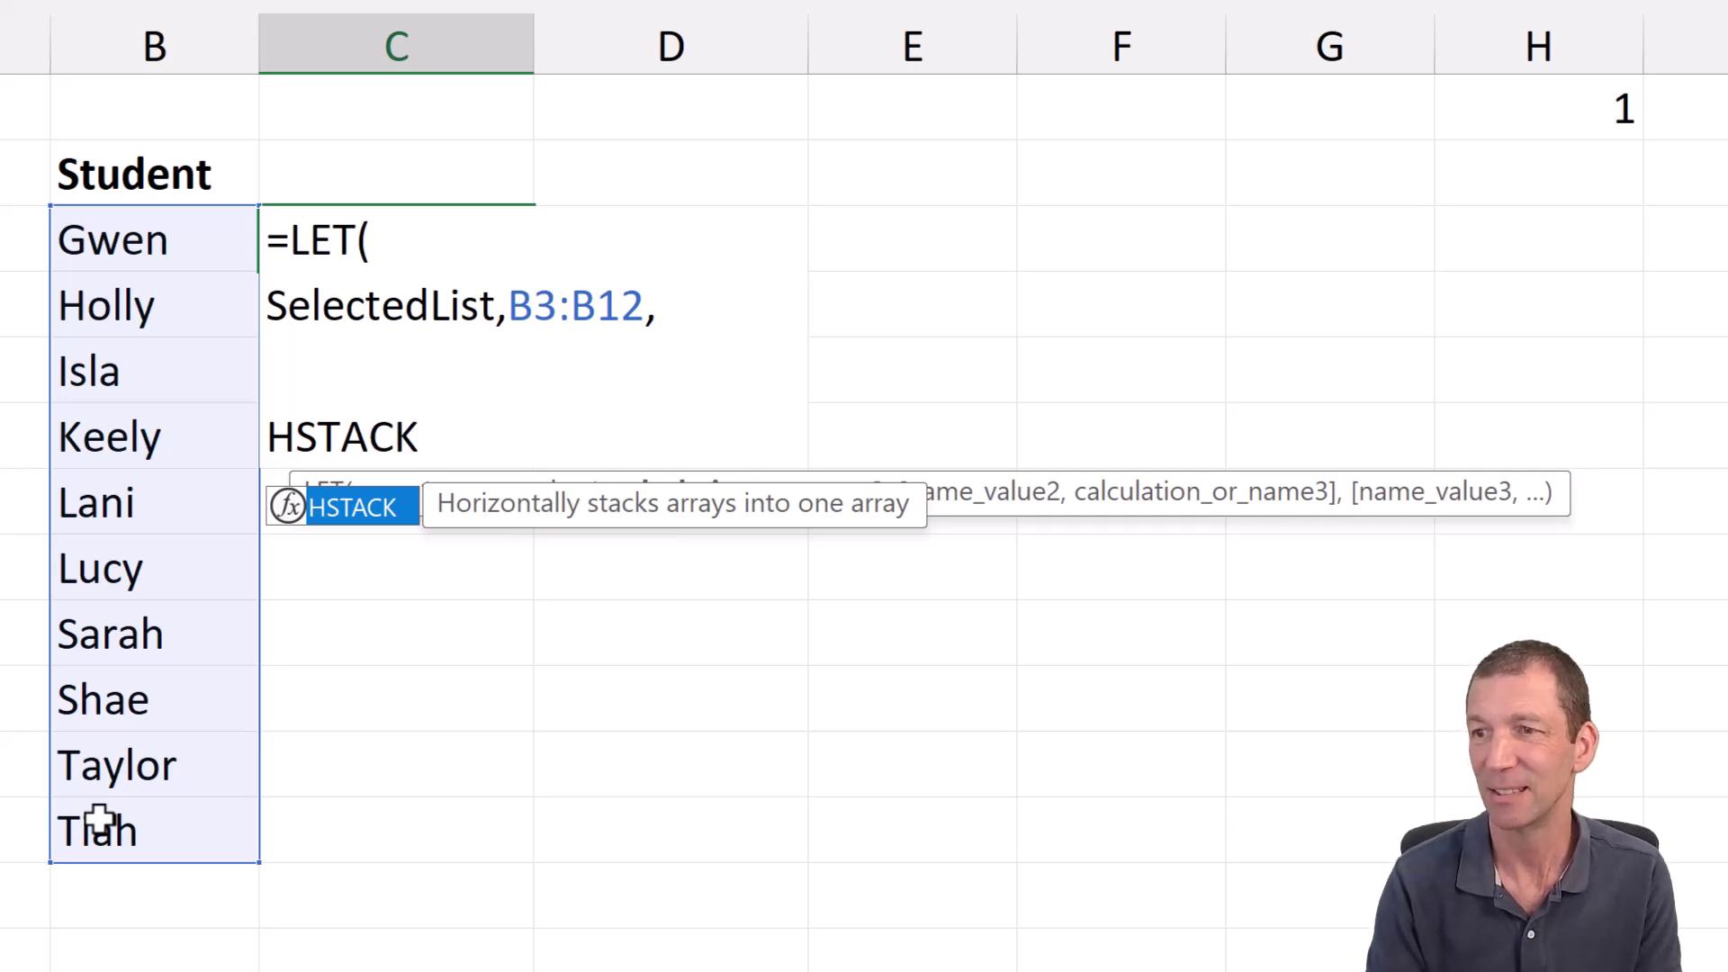
pyautogui.write('(')
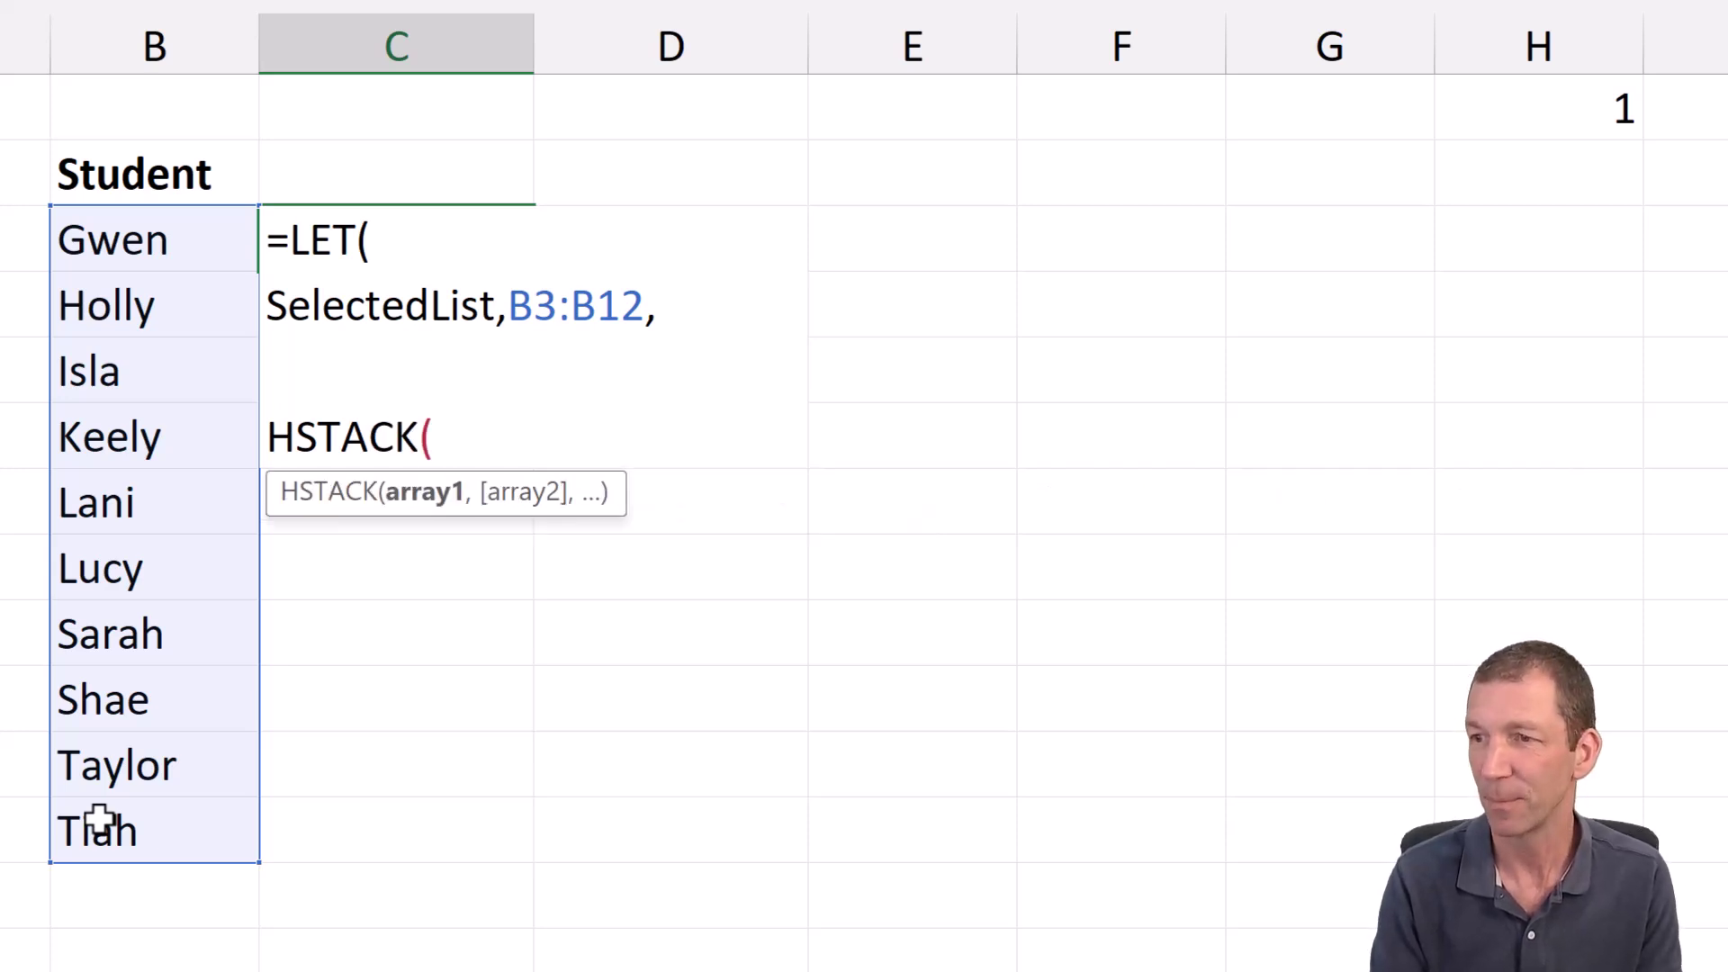
pyautogui.write('se')
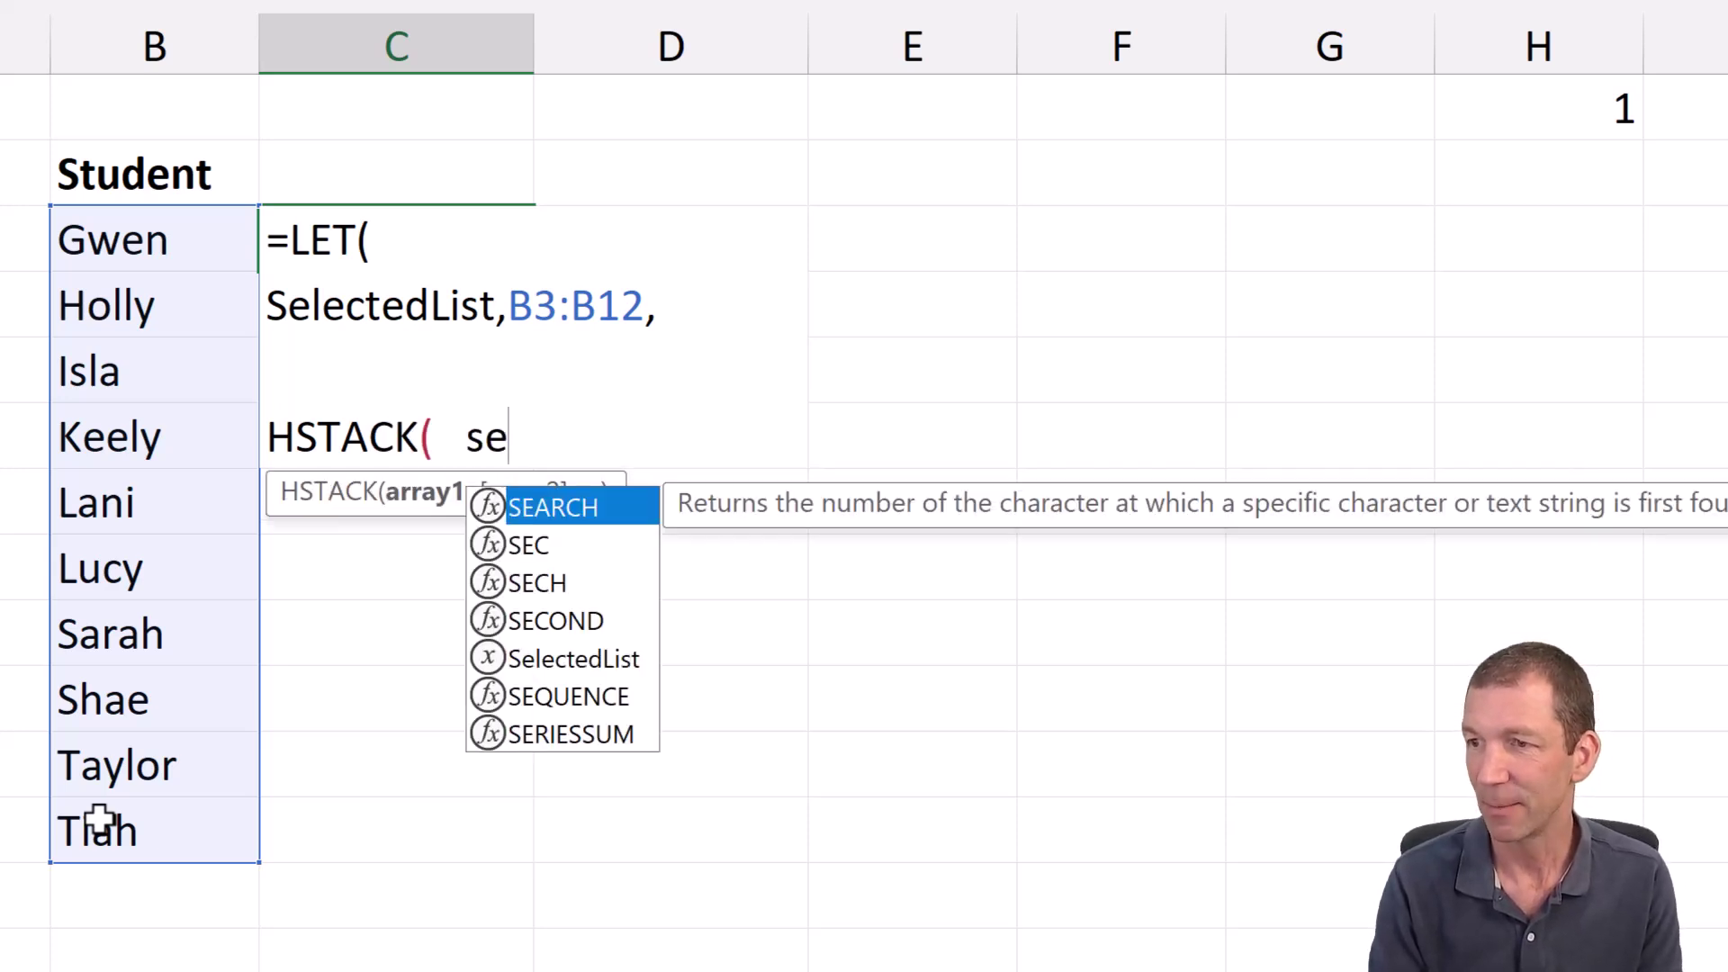
pyautogui.write('le')
pyautogui.press('Tab')
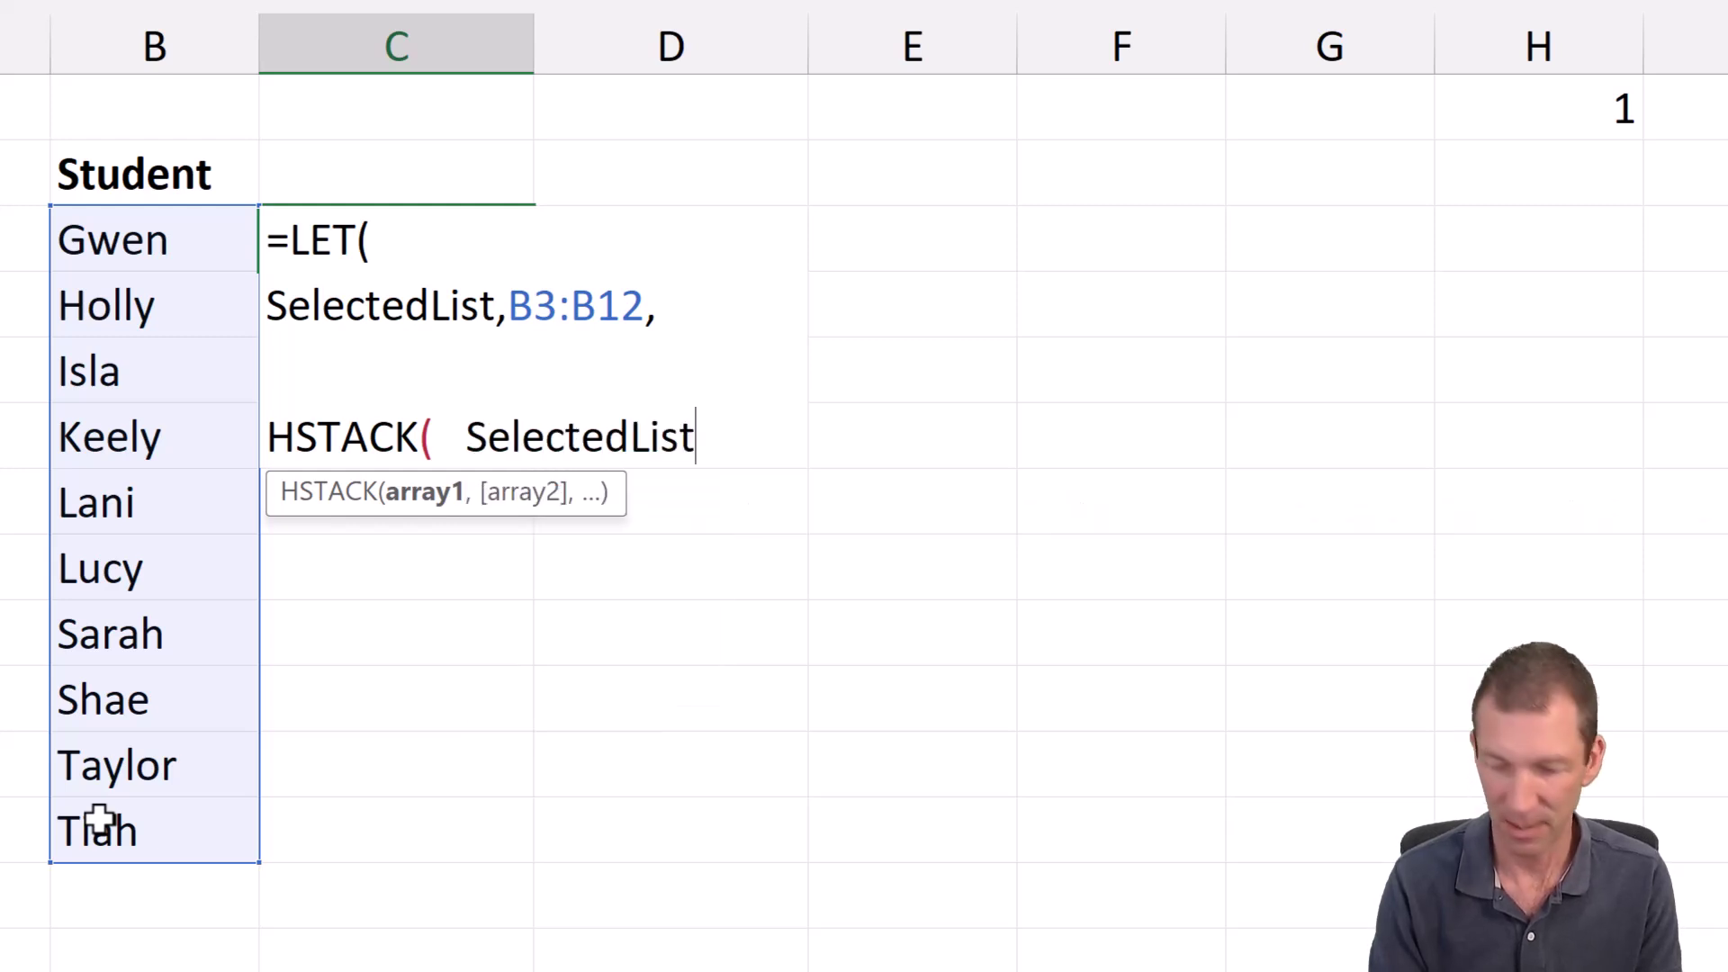
pyautogui.write(',   RAND')
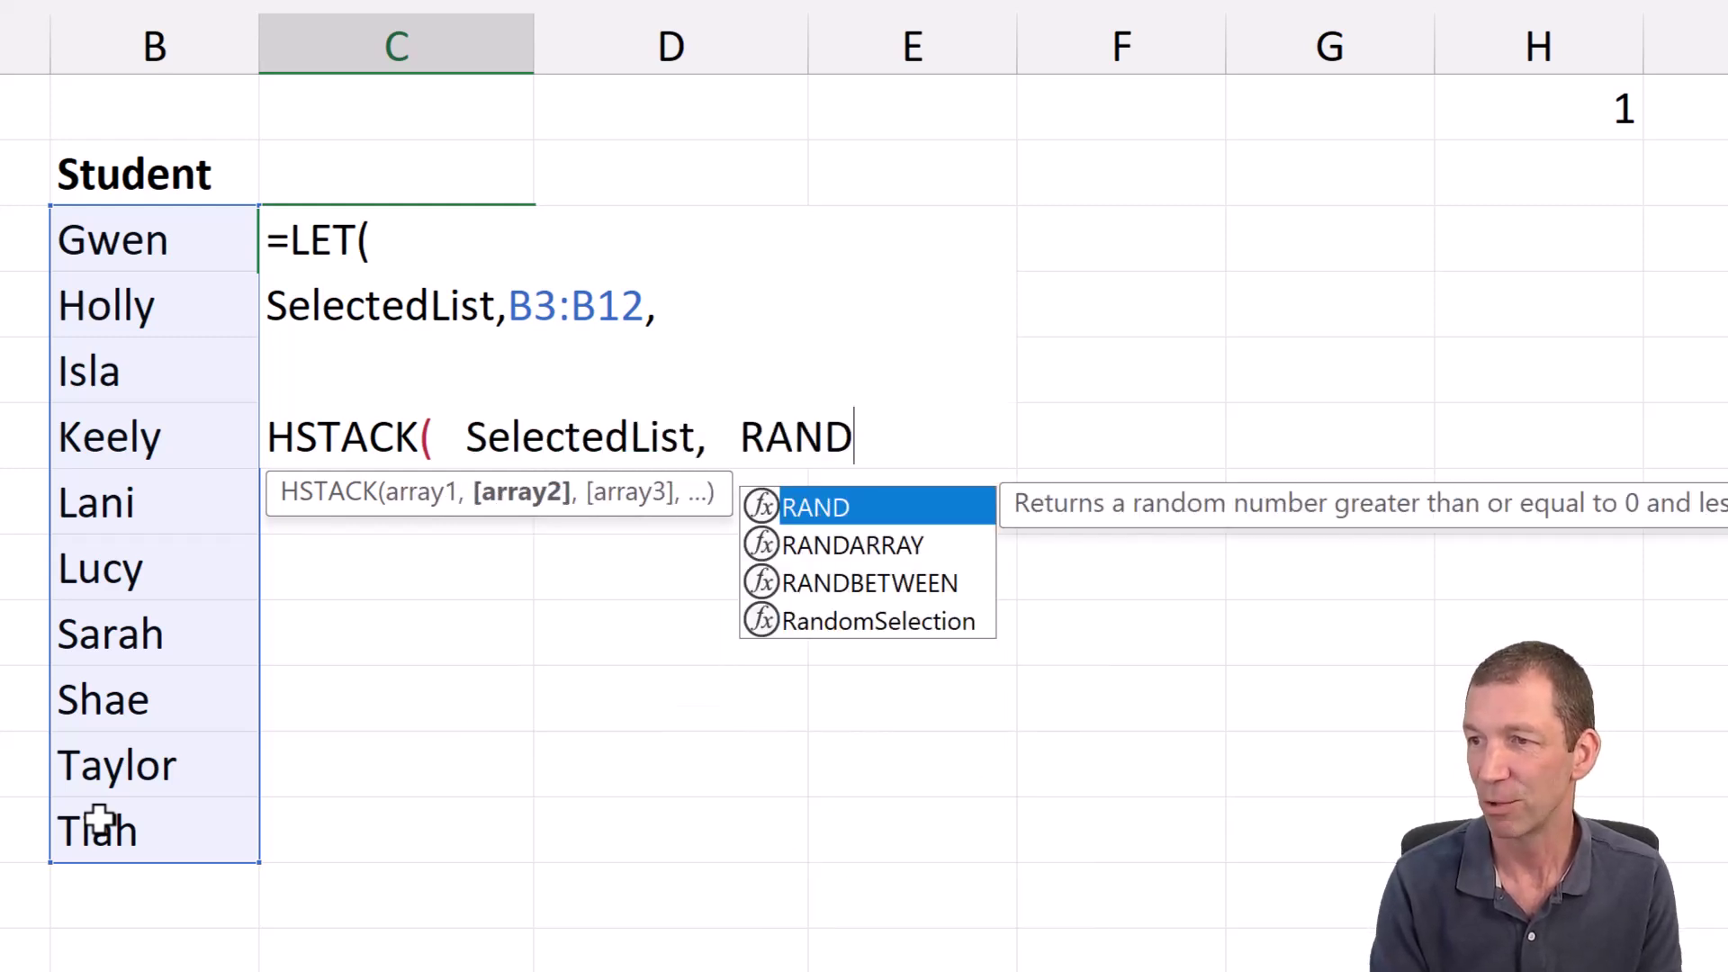
pyautogui.press('Down')
pyautogui.press('Tab')
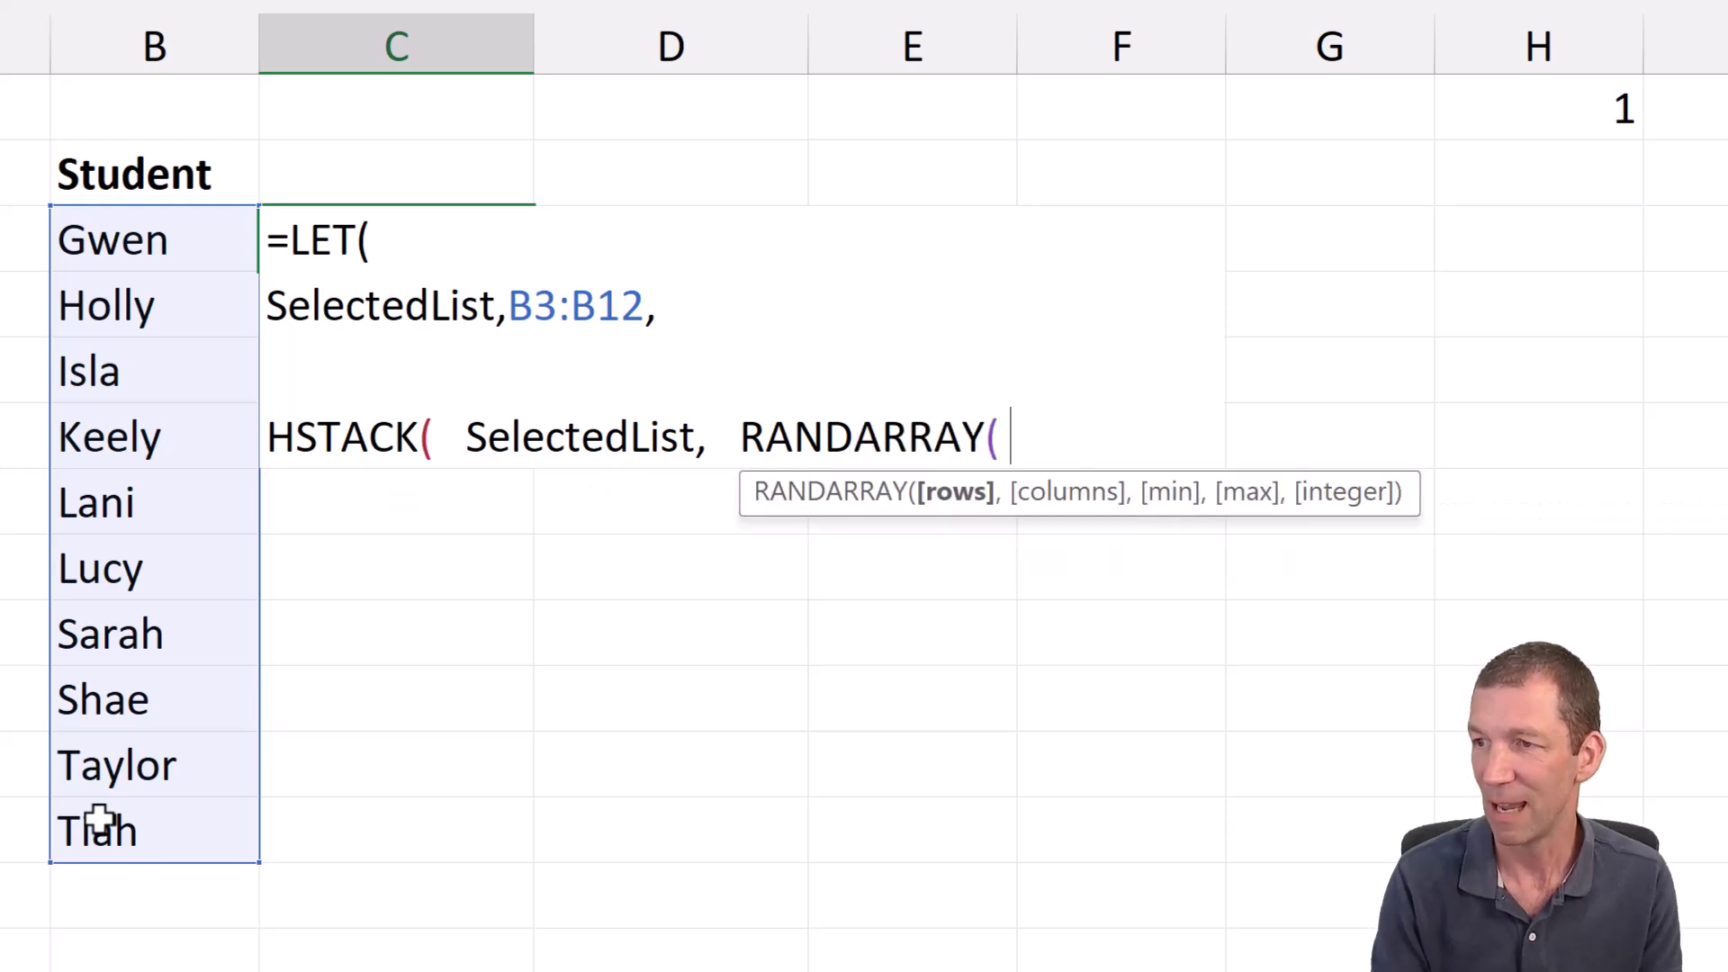
pyautogui.write('ROWS(')
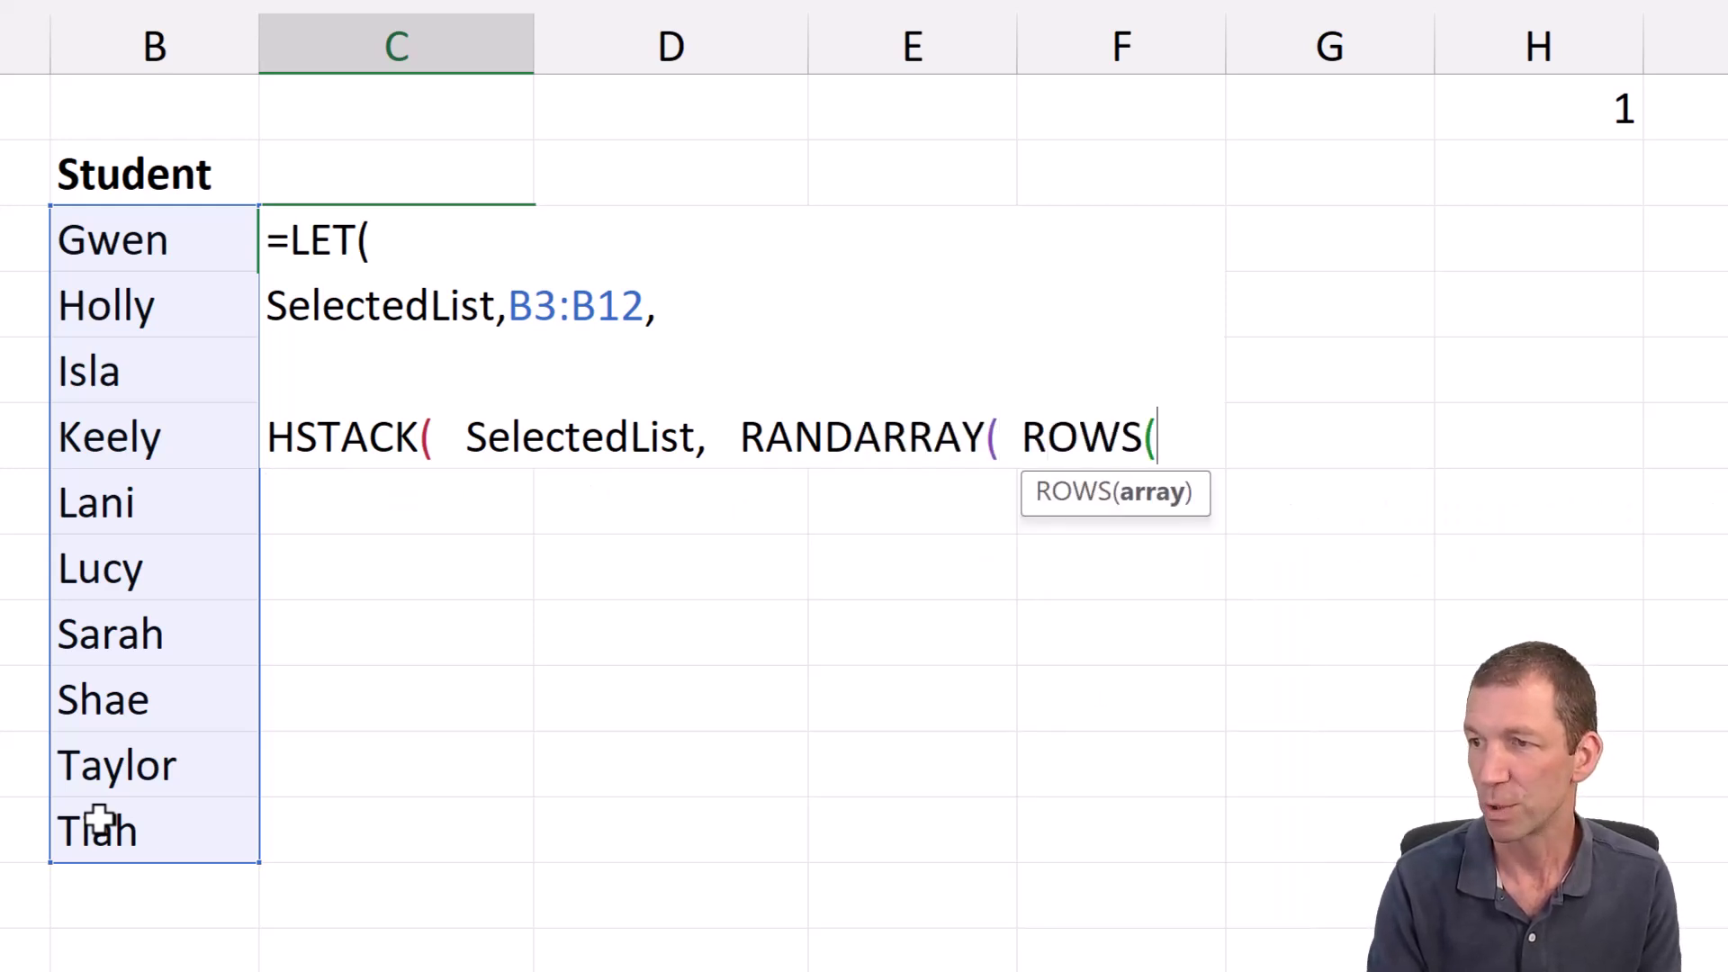
pyautogui.write('SELE')
pyautogui.press('Tab')
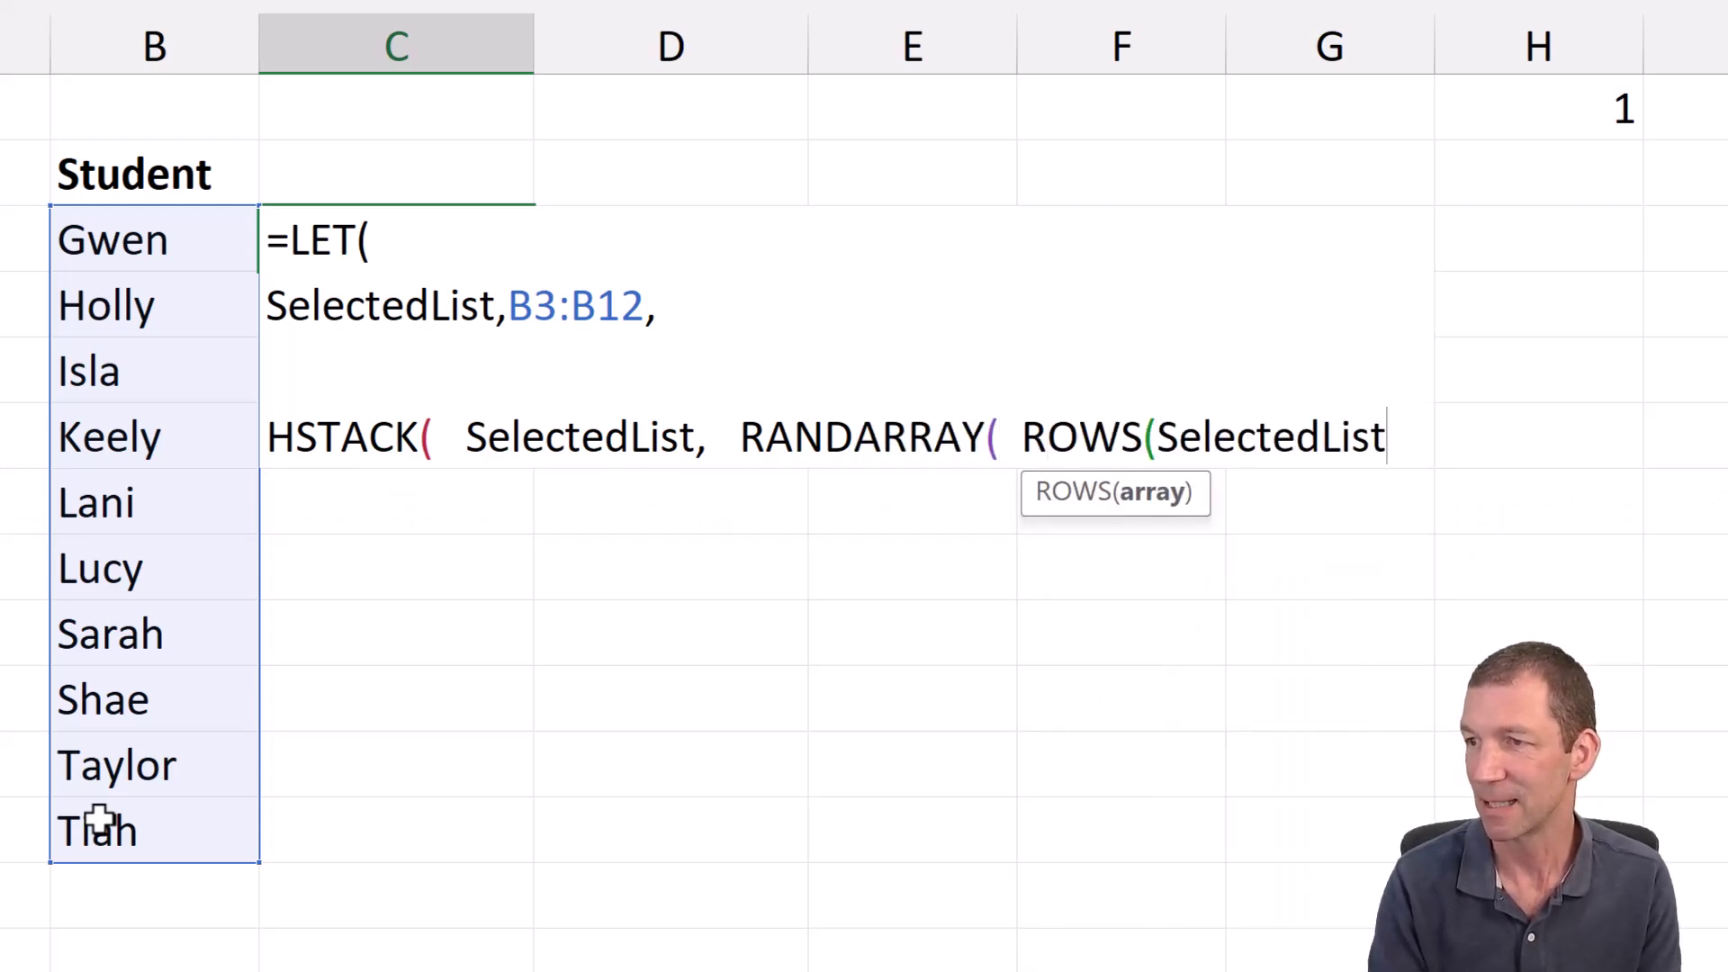
pyautogui.write(') )')
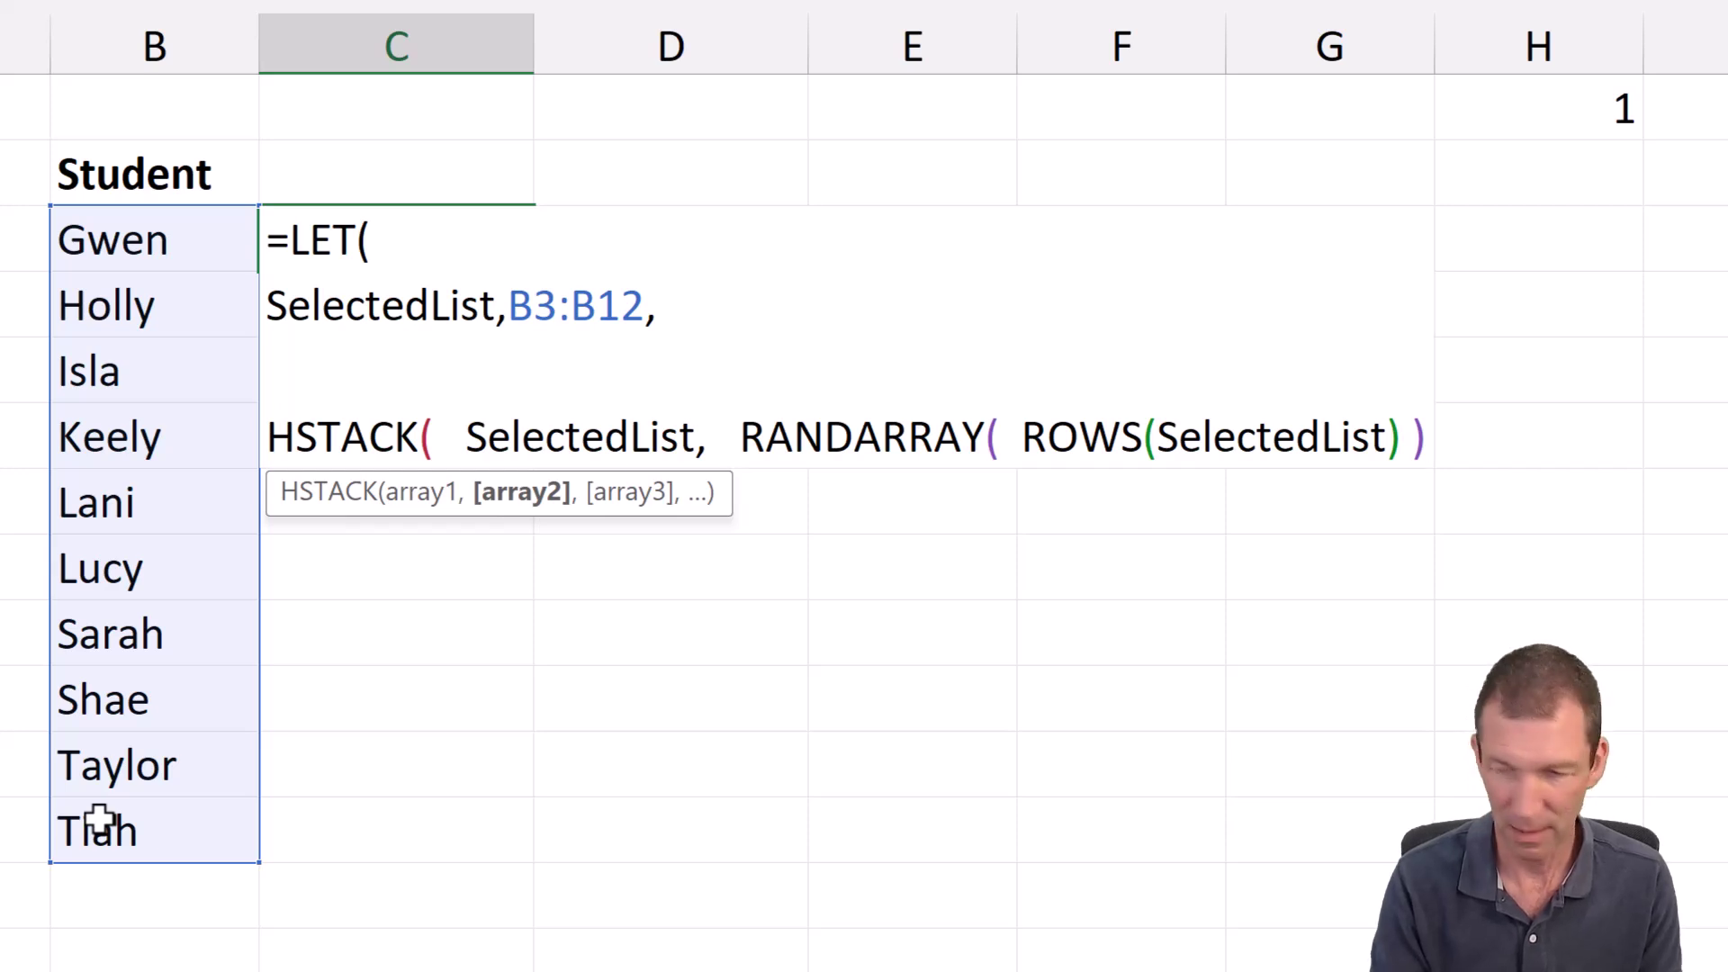
pyautogui.hotkey('alt', 'Return')
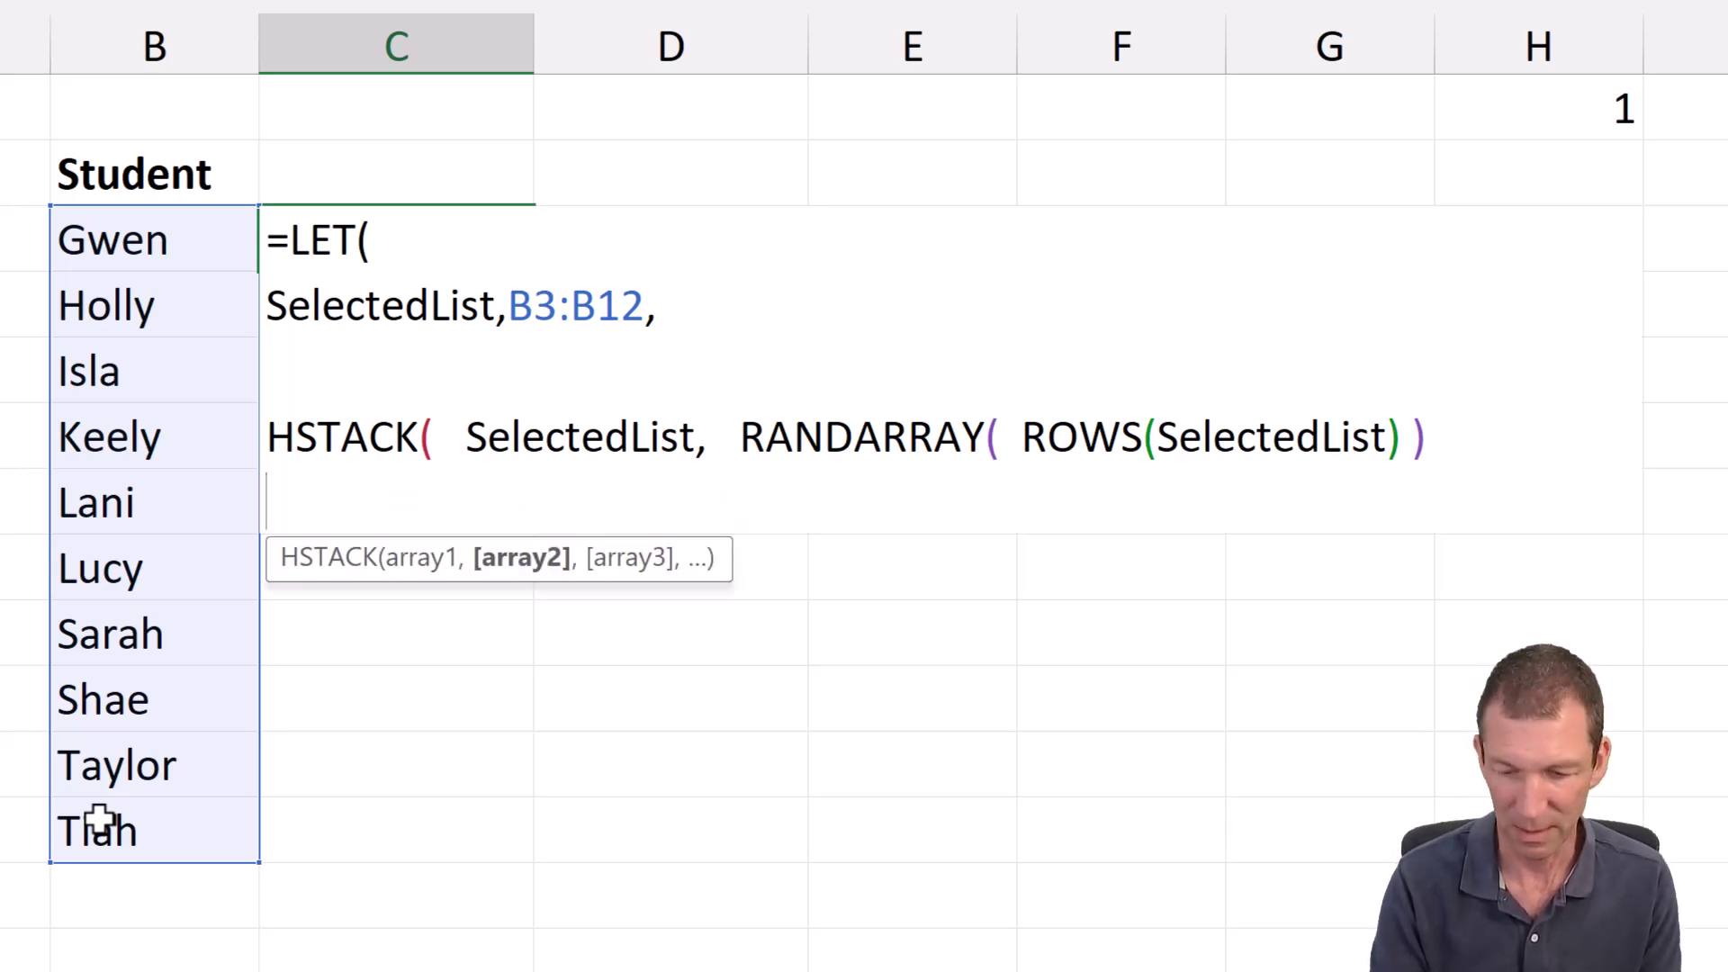
pyautogui.hotkey('alt', 'Return')
pyautogui.write(')')
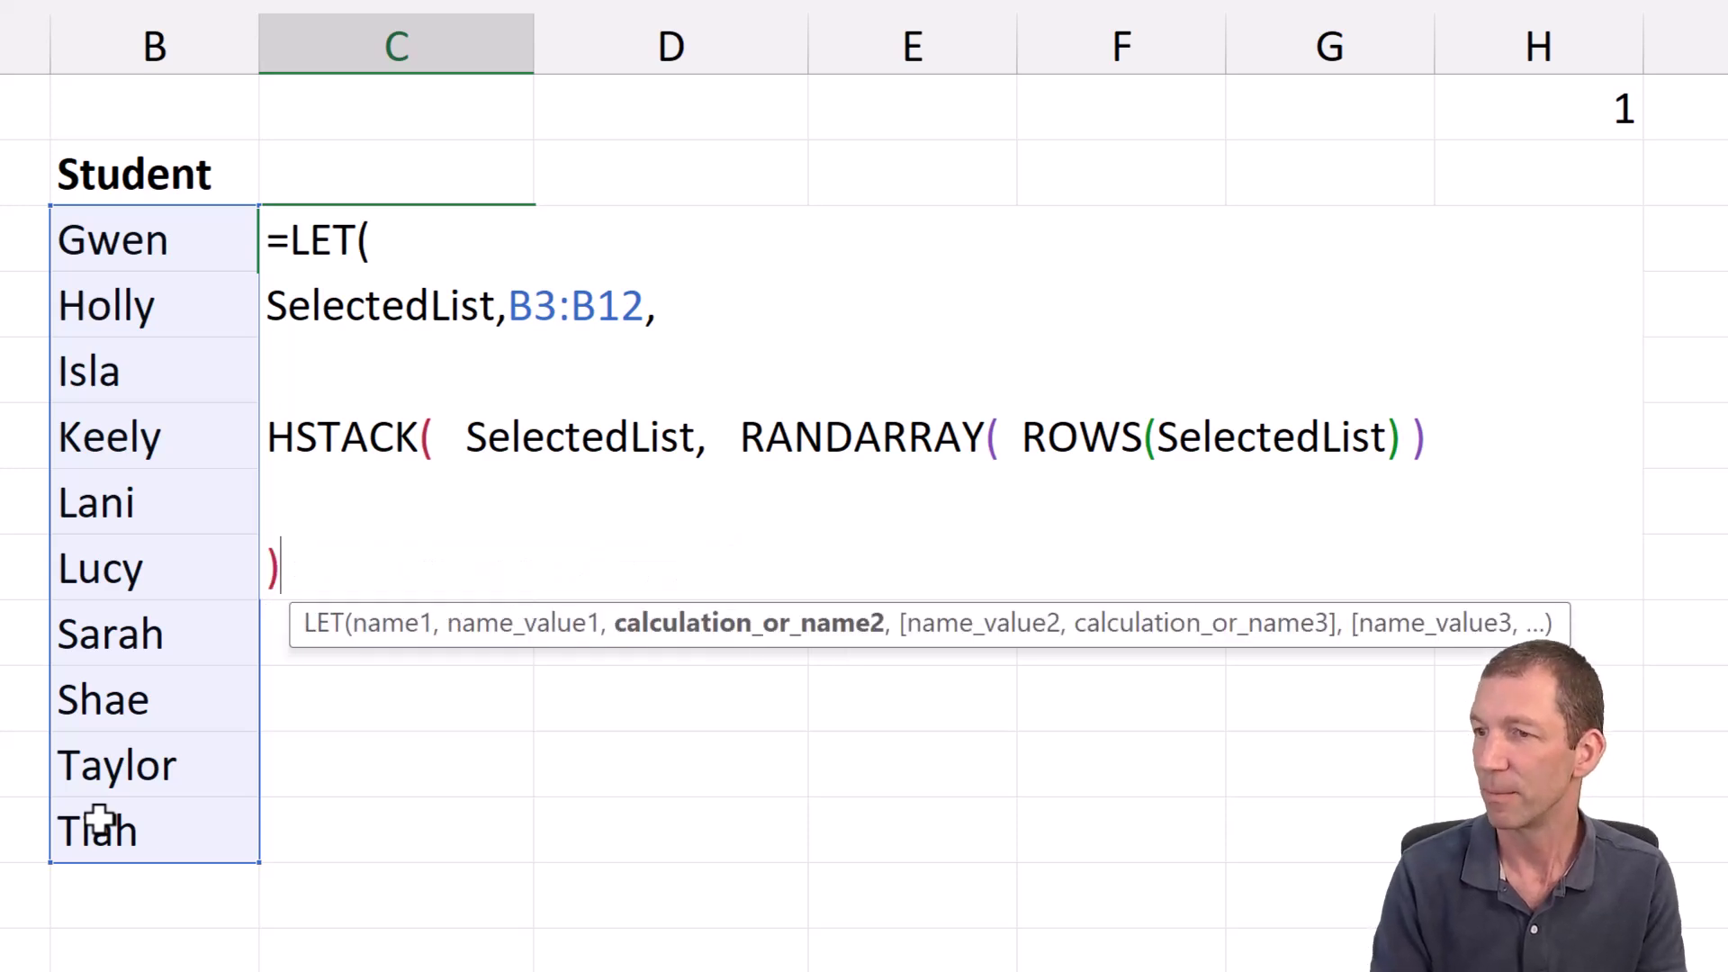
pyautogui.press('Return')
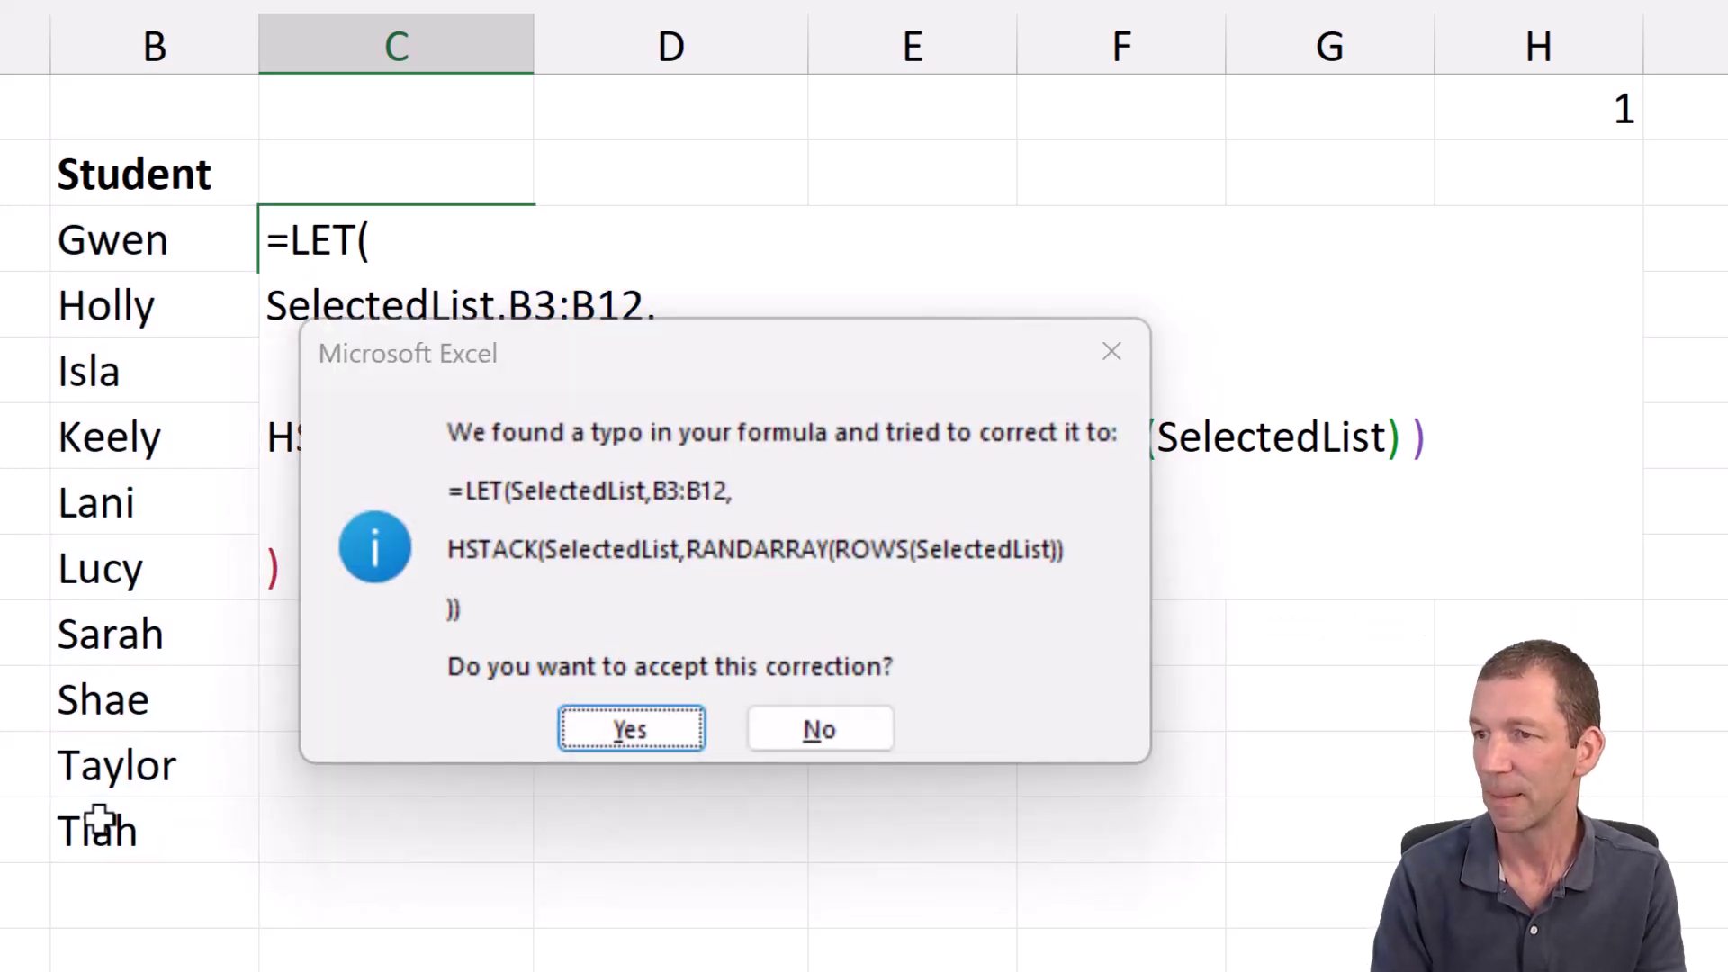
pyautogui.press('Return')
pyautogui.press('F2')
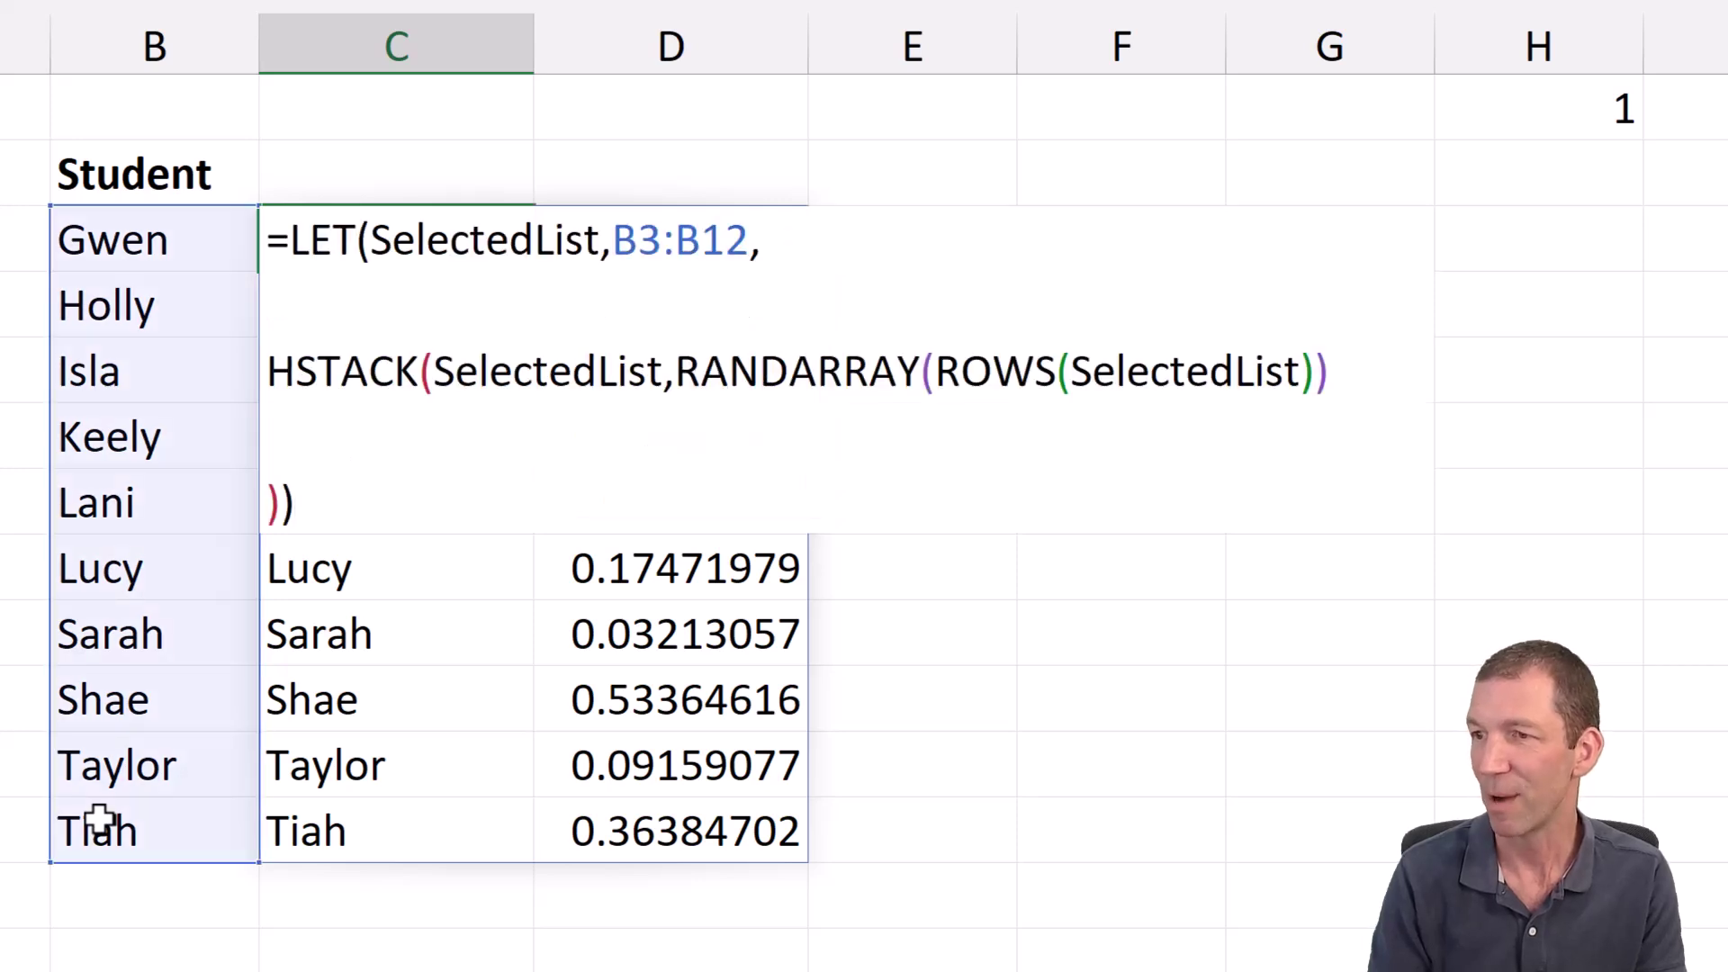
# Insert SORT( on a new line before the HSTACK expression in C3's formula.
pyautogui.press('Escape')
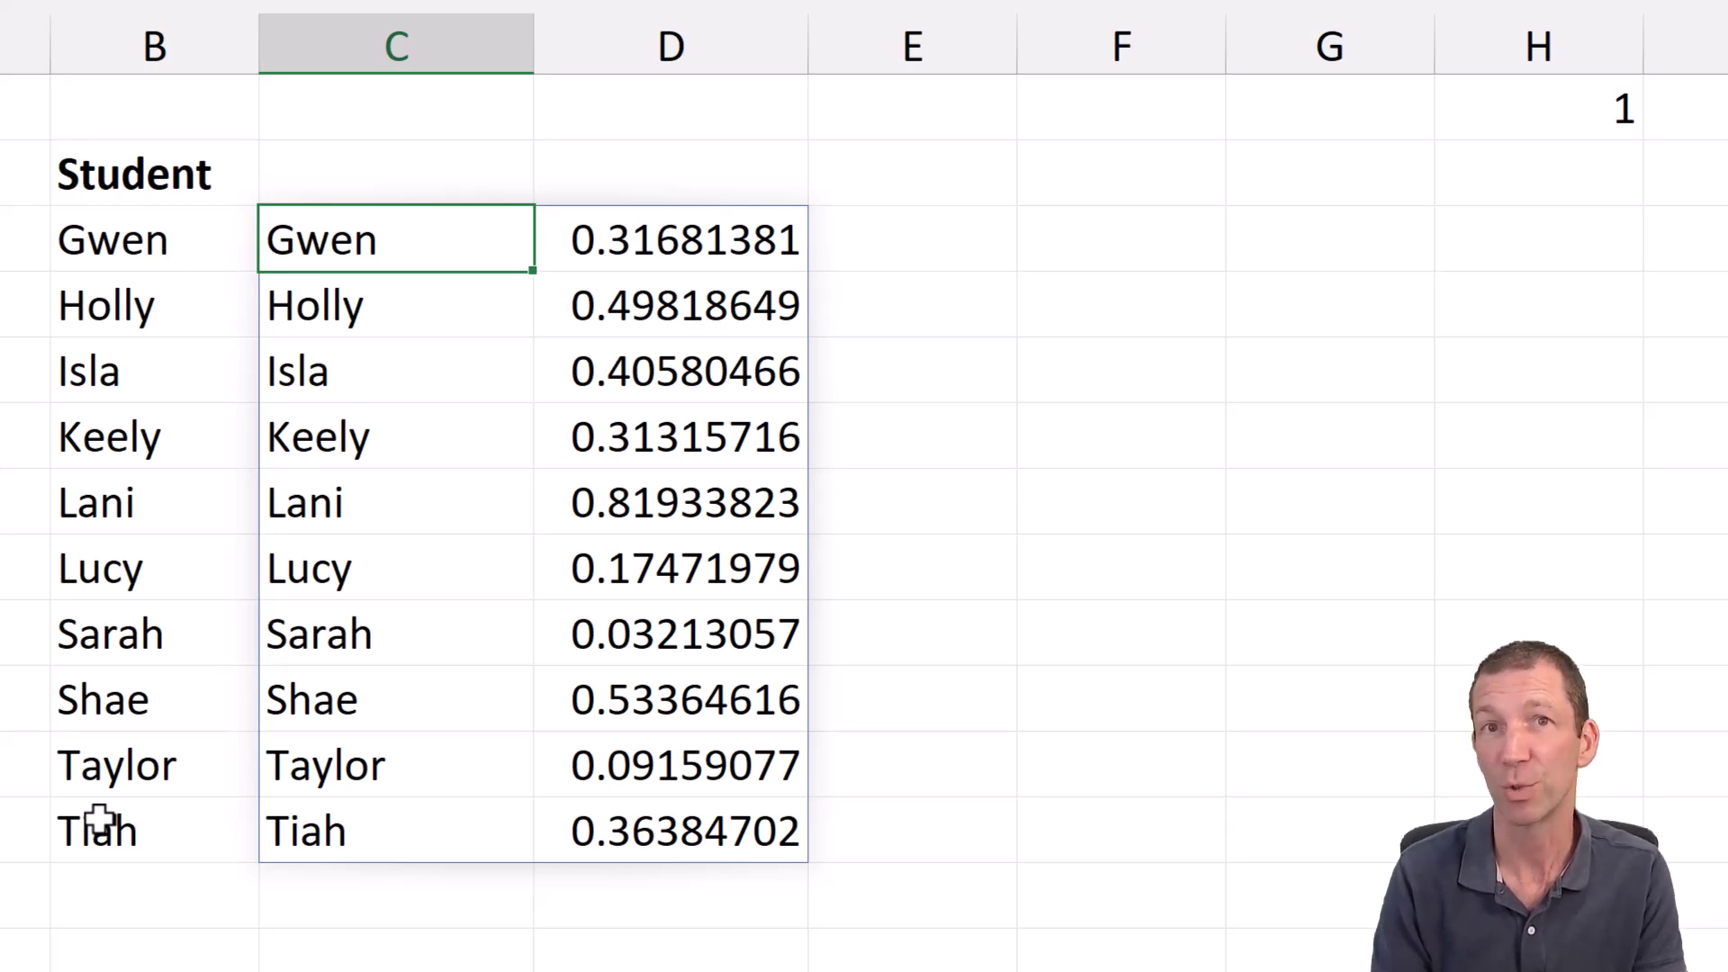
pyautogui.press('F2')
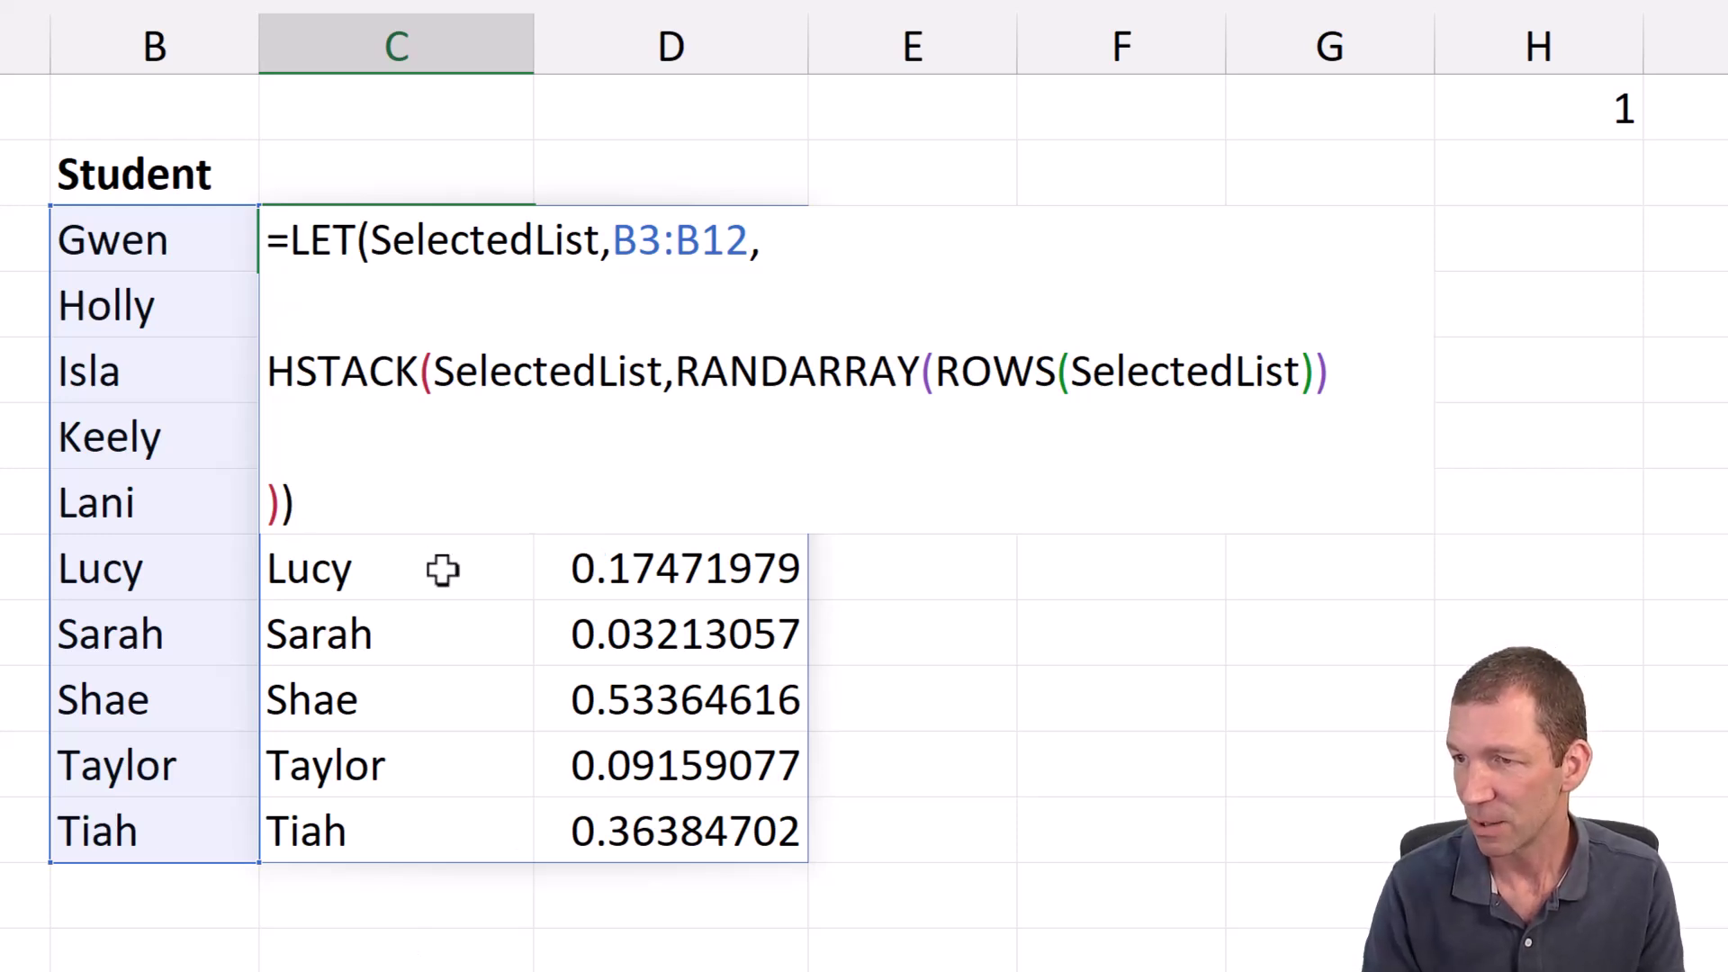
pyautogui.press('Left')
pyautogui.hotkey('alt', 'Return')
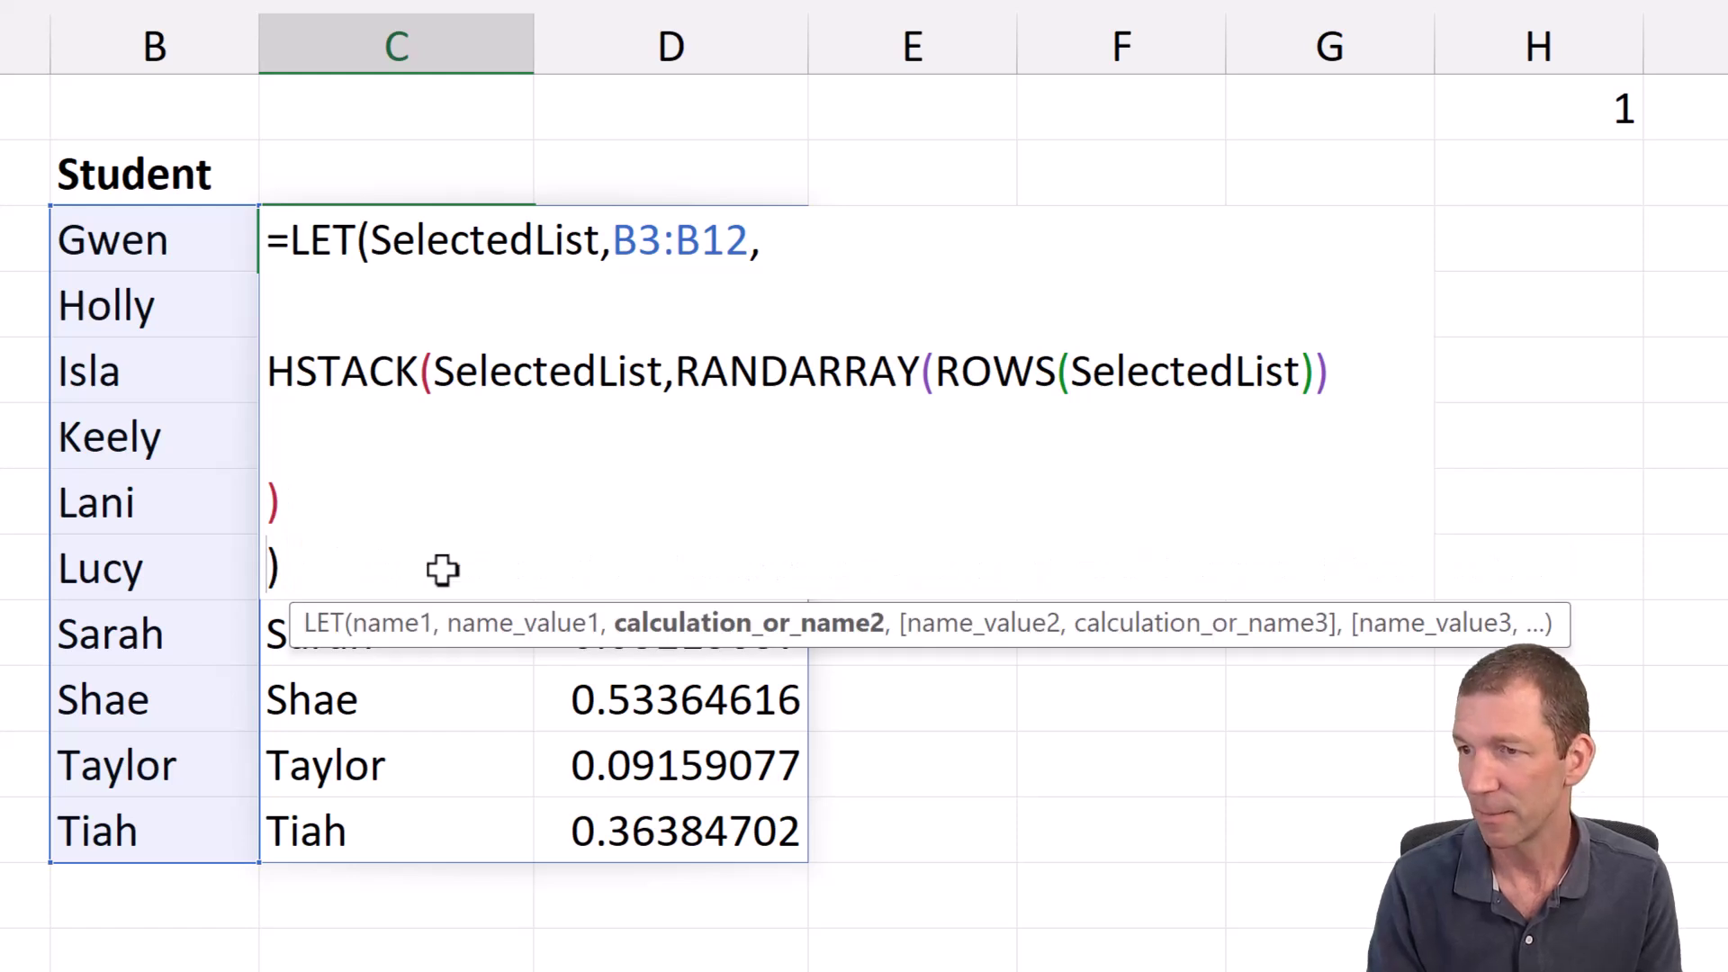
pyautogui.hotkey('alt', 'Return')
pyautogui.press('Up')
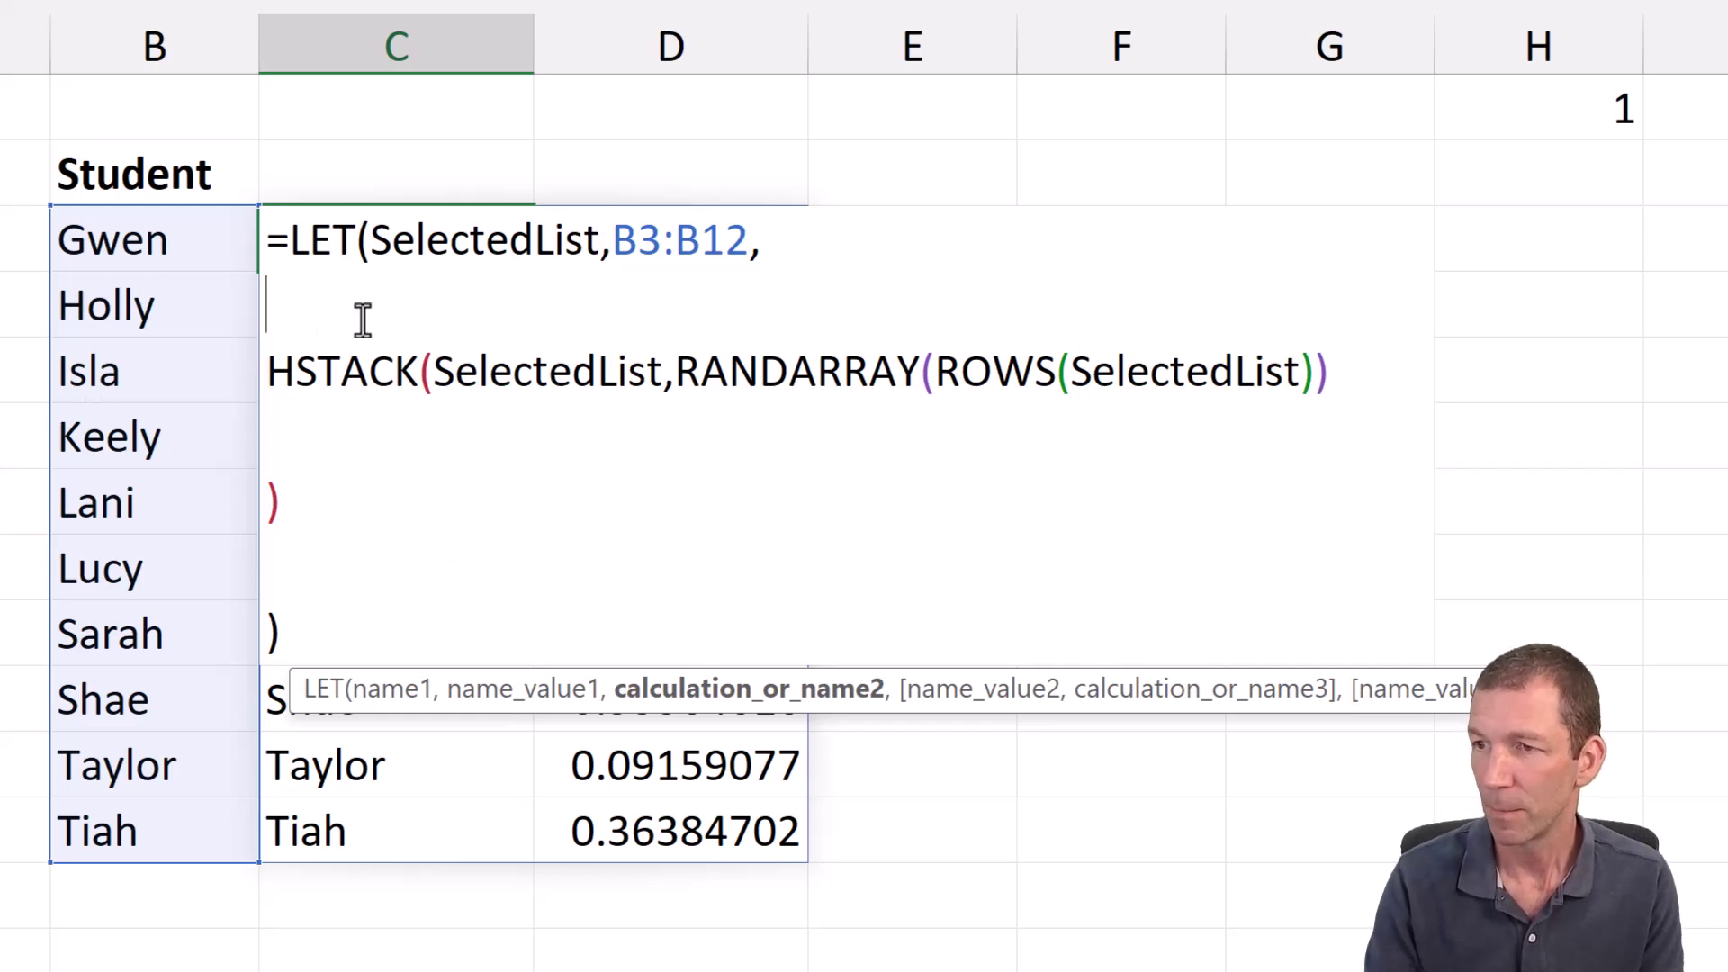
pyautogui.write('SORT*')
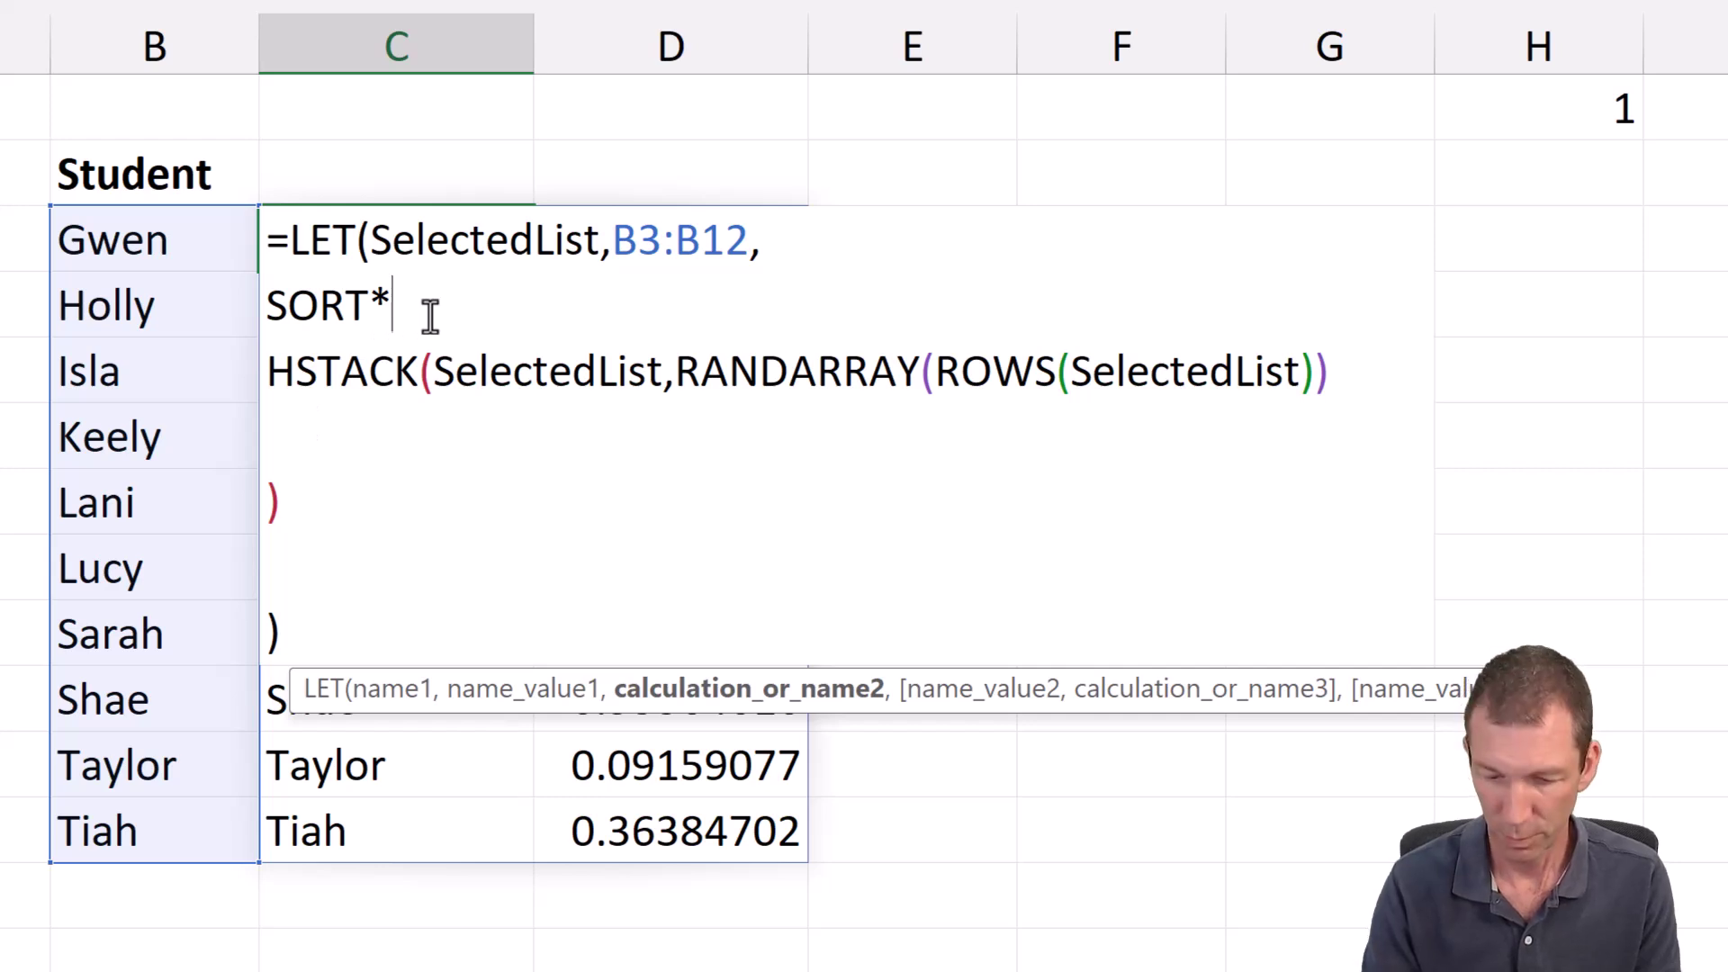
pyautogui.press('BackSpace')
pyautogui.write('(')
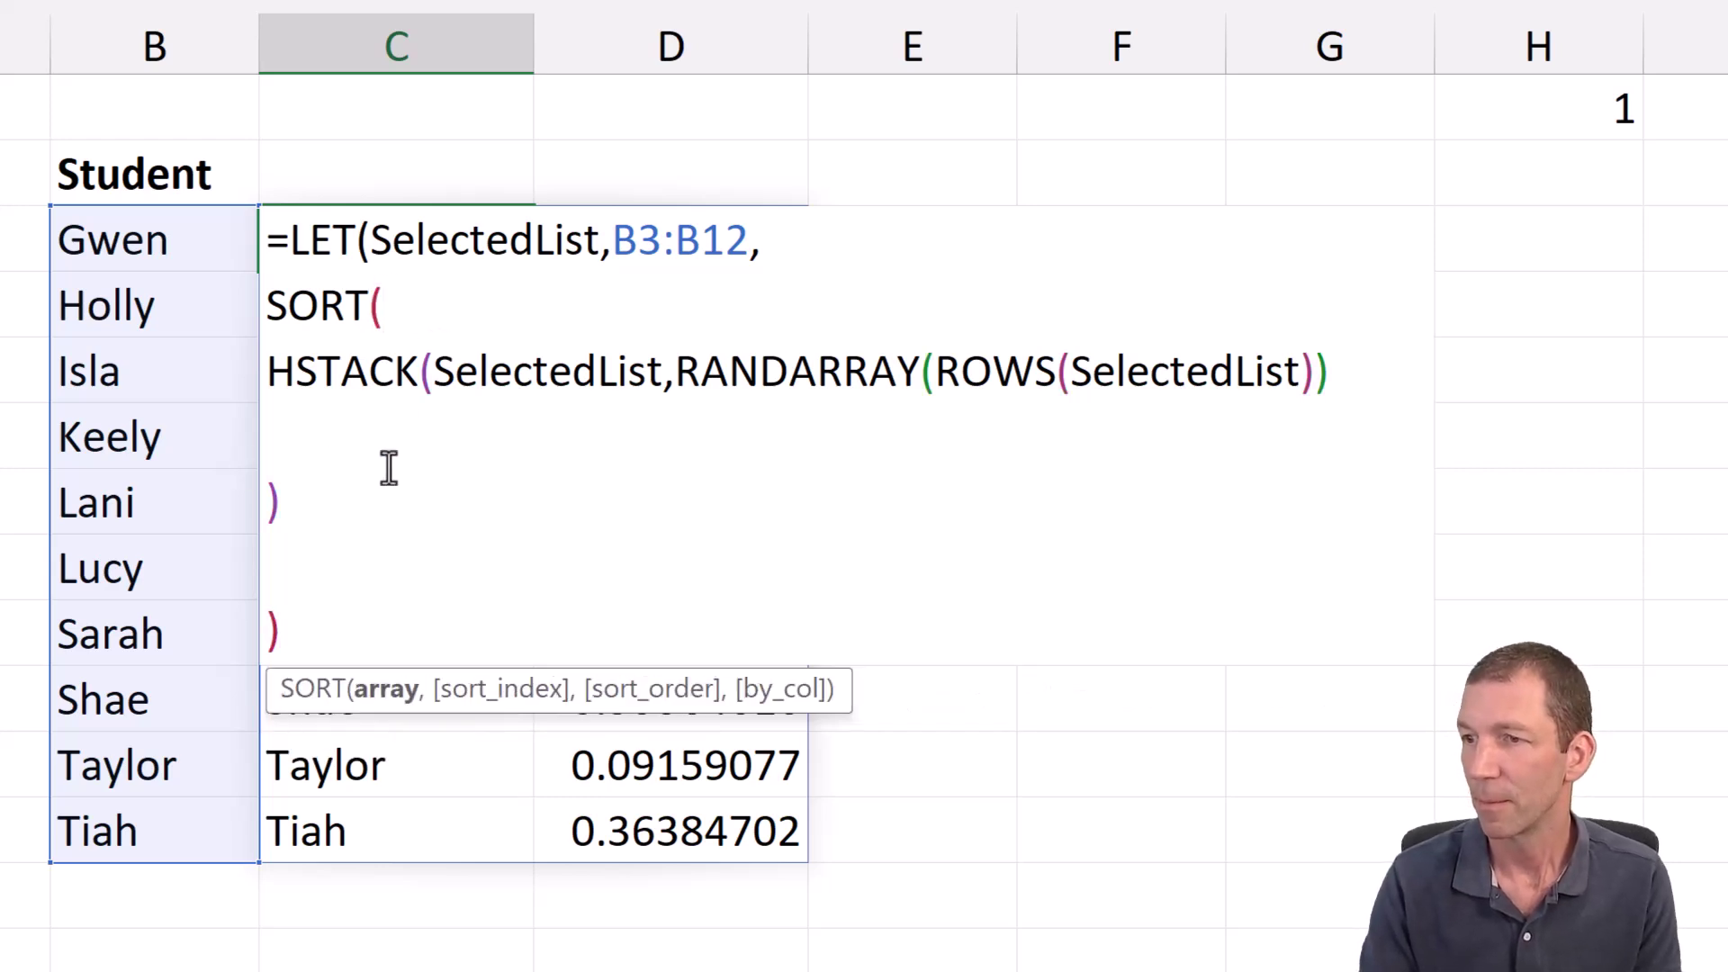
# Close SORT with sort column 2 and commit, ordering students by random number.
pyautogui.click(385, 436)
pyautogui.press('Delete')
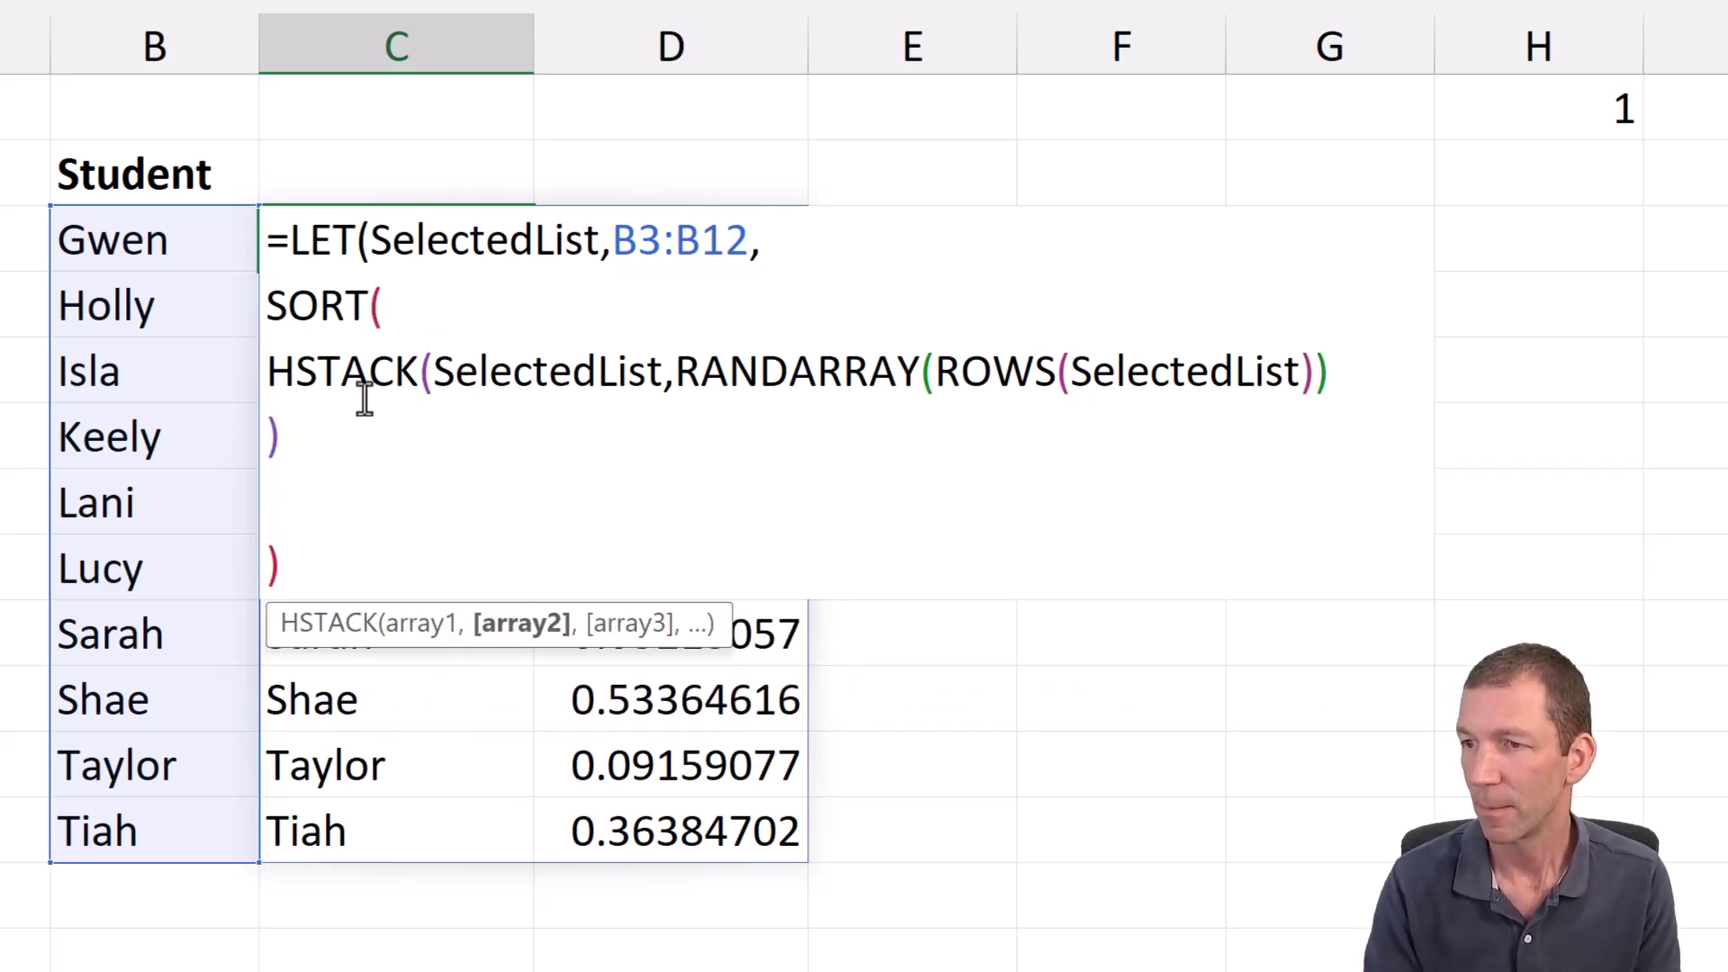
pyautogui.press('Down')
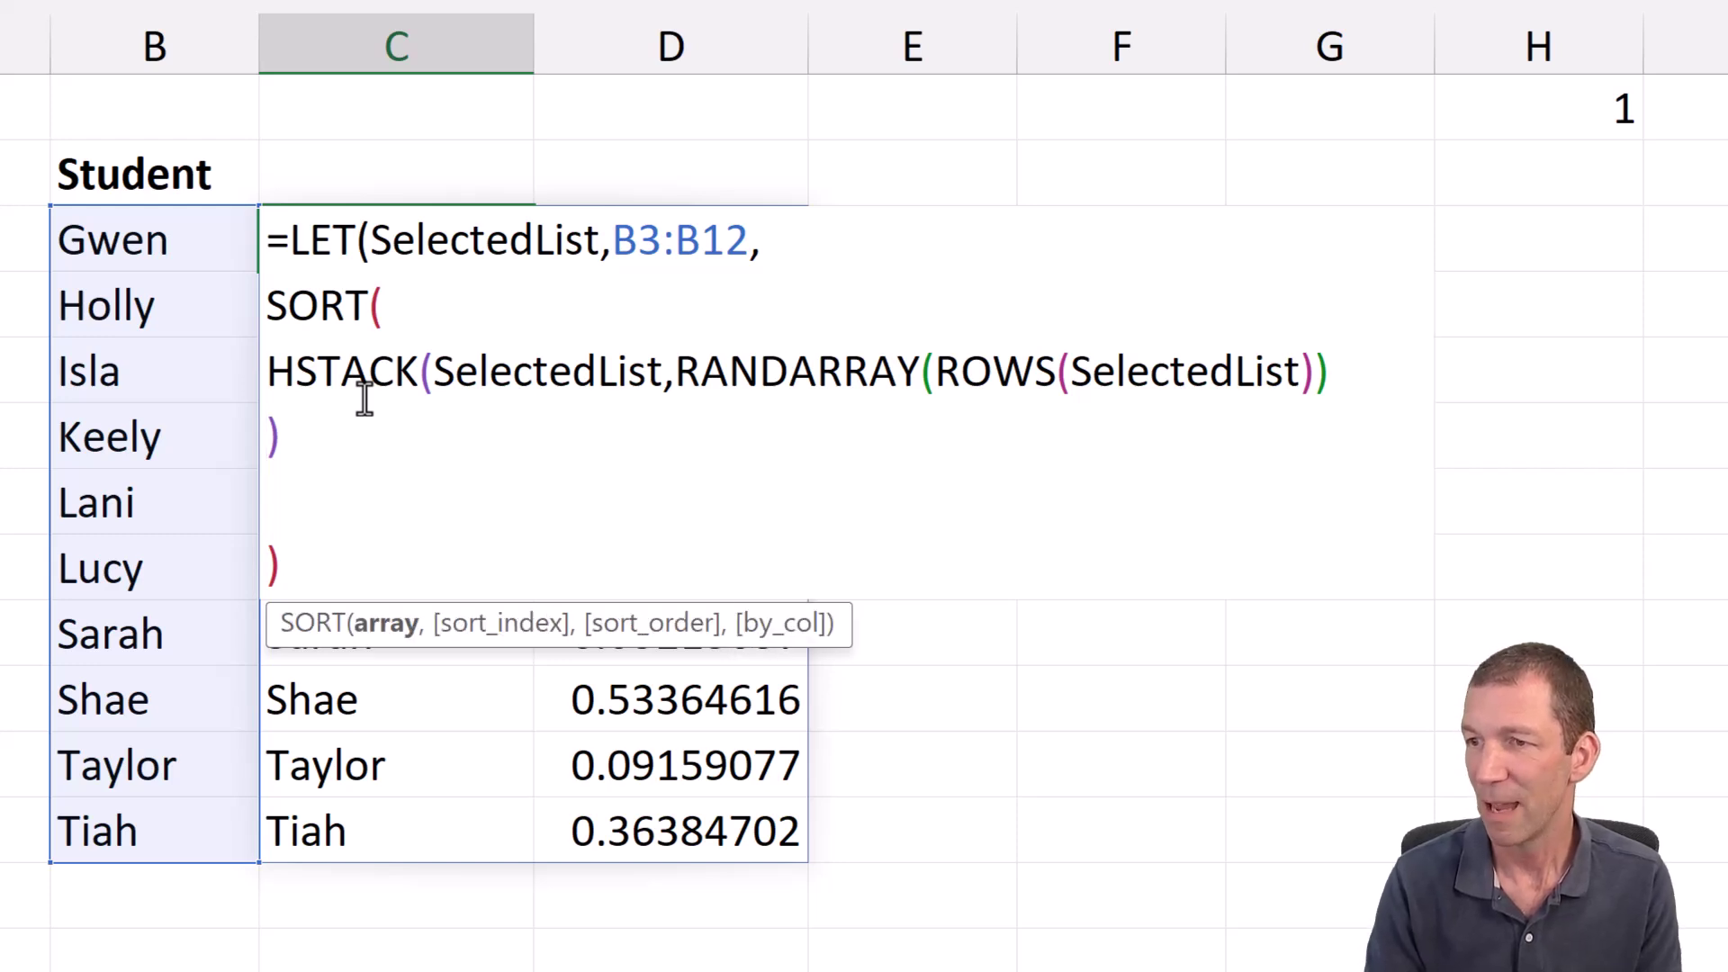
pyautogui.write(',')
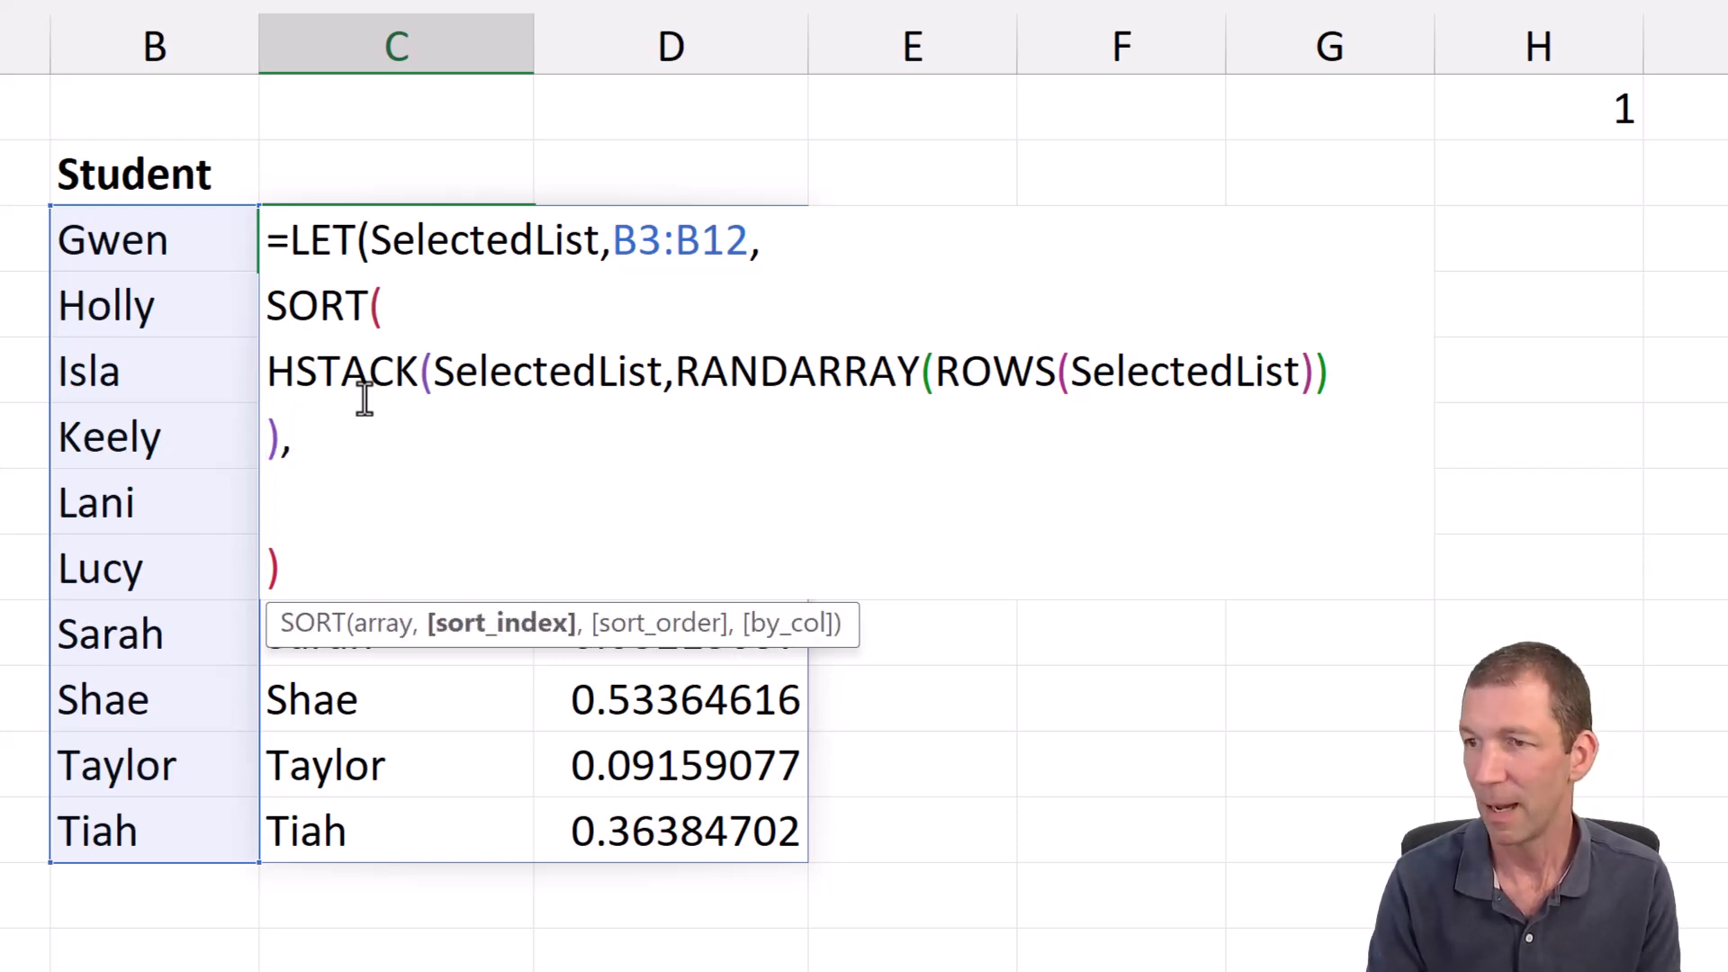
pyautogui.write(' 2  ')
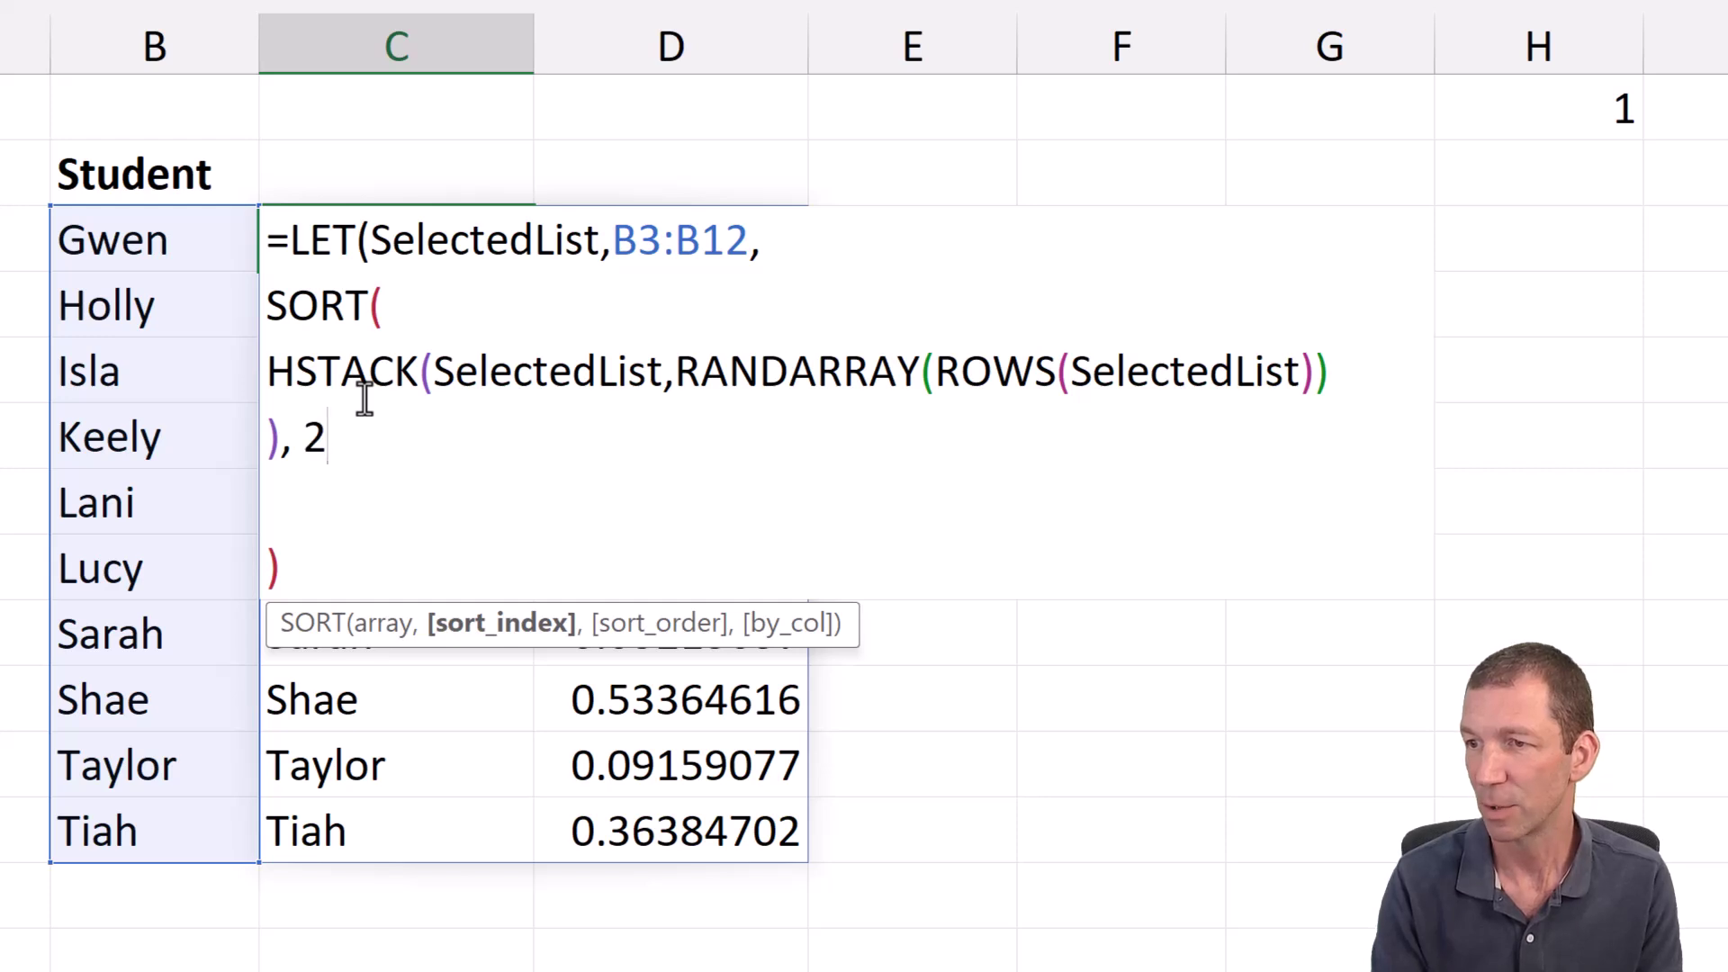
pyautogui.write(')')
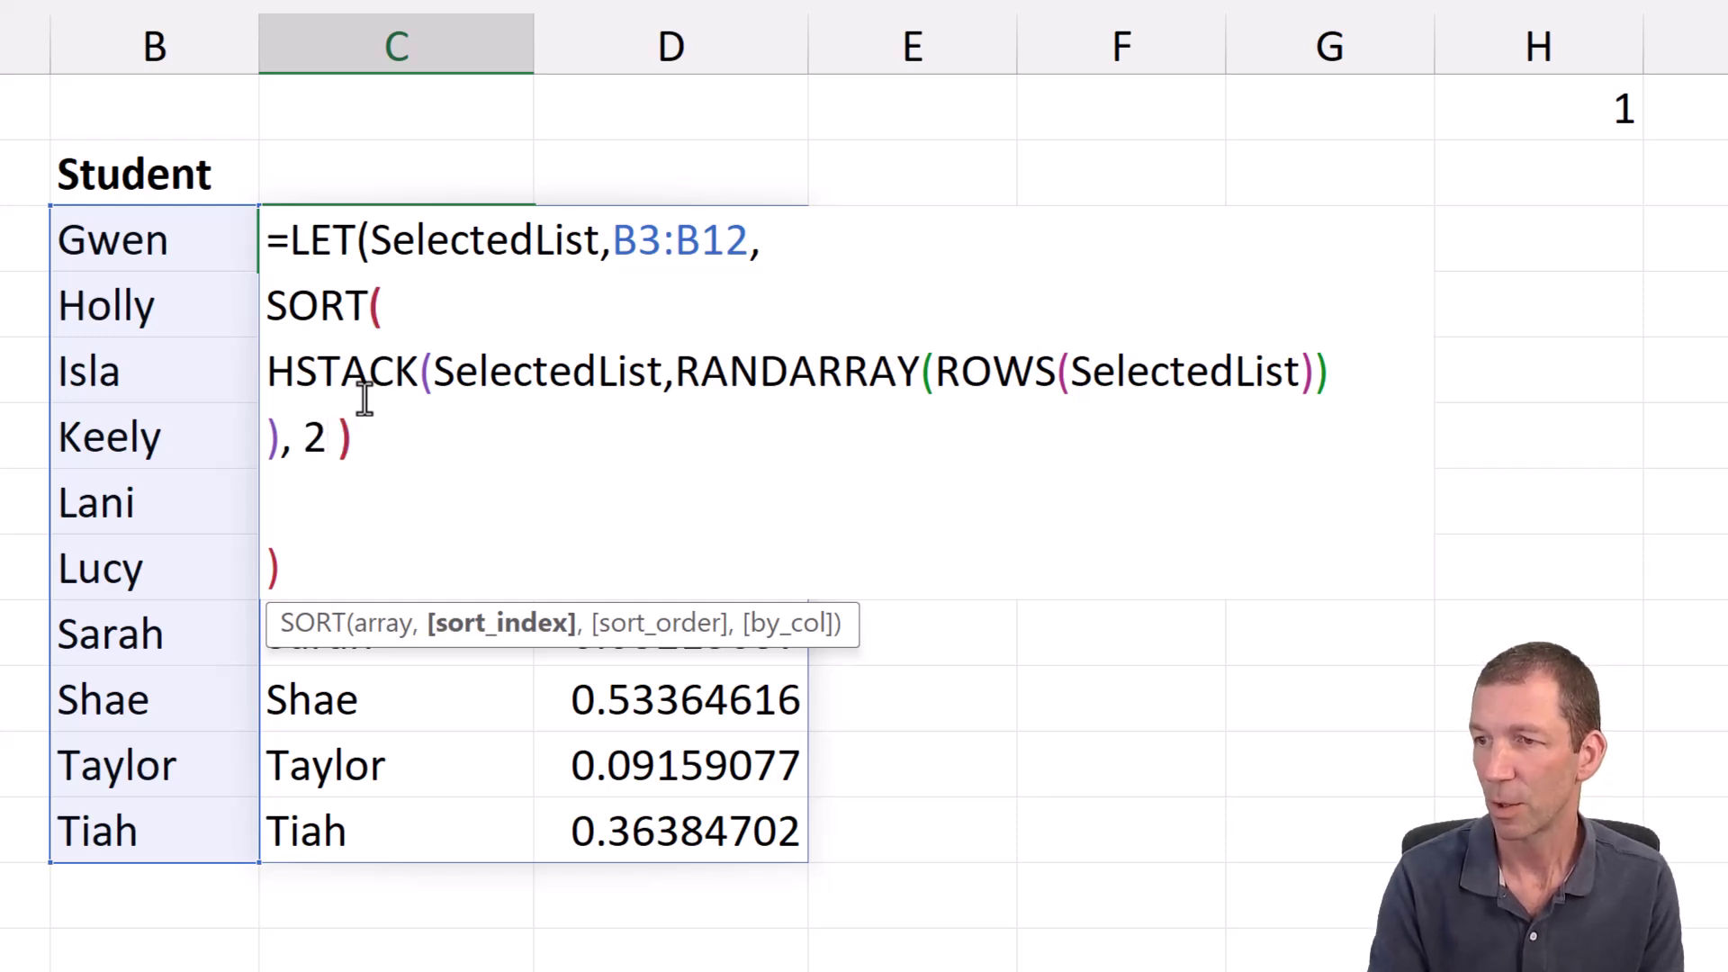
pyautogui.press('BackSpace')
pyautogui.hotkey('alt', 'Return')
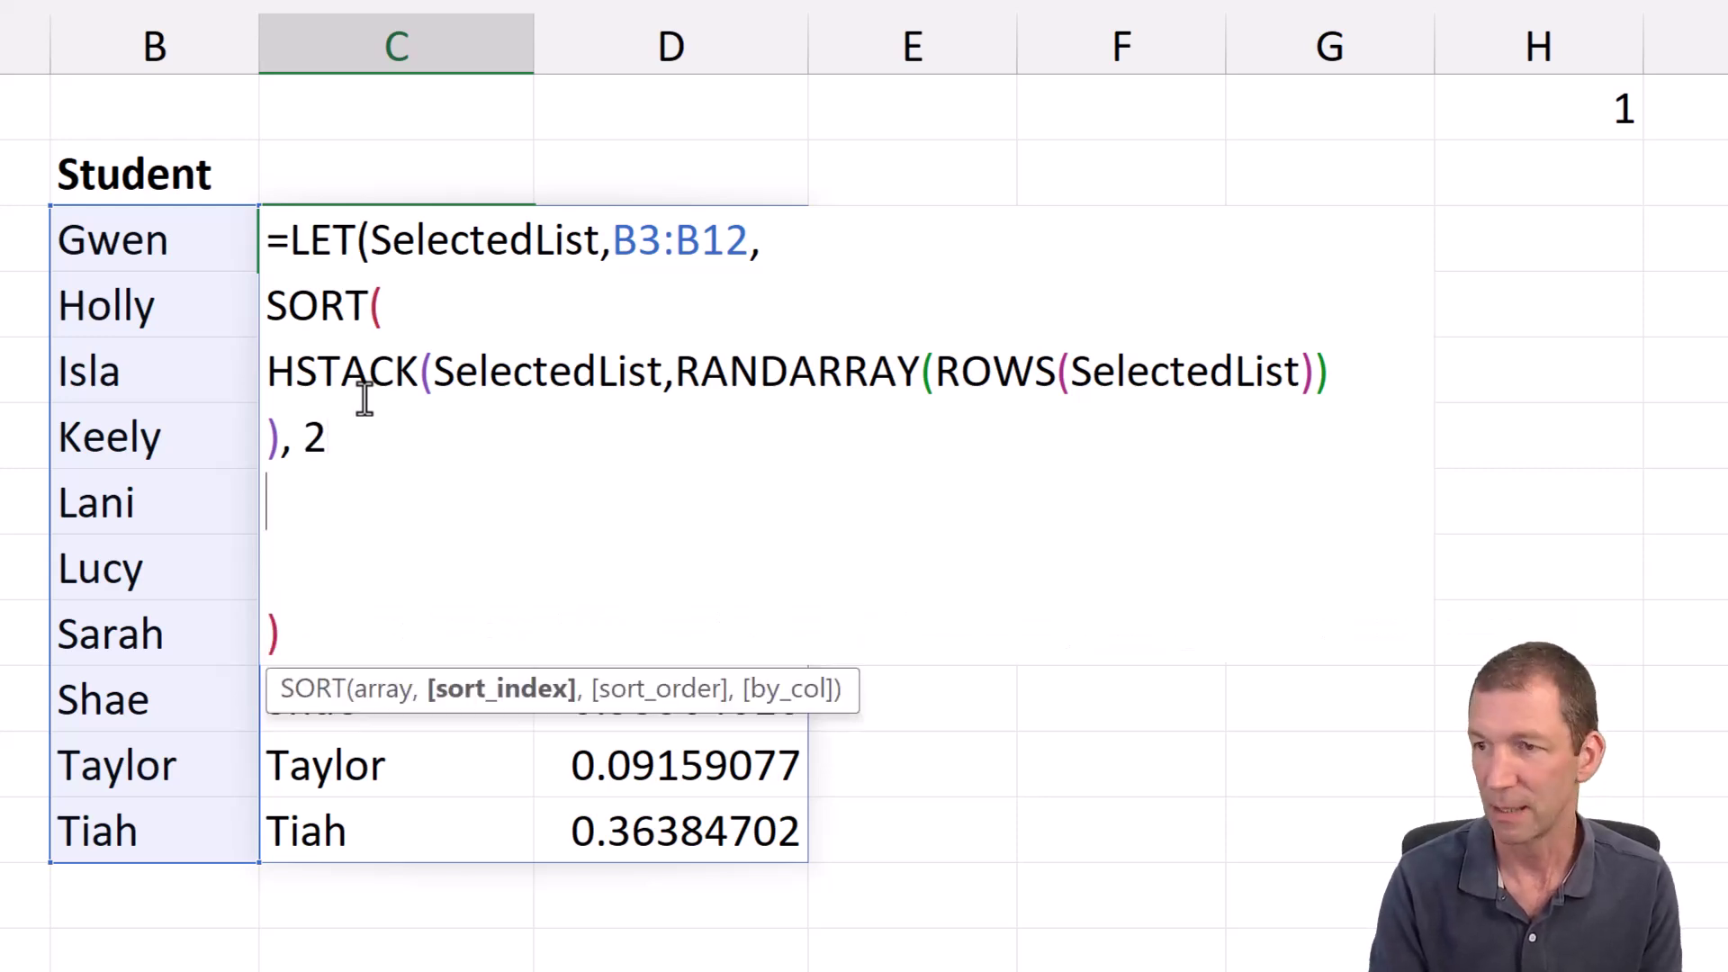
pyautogui.write(')')
pyautogui.press('Return')
pyautogui.press('Up')
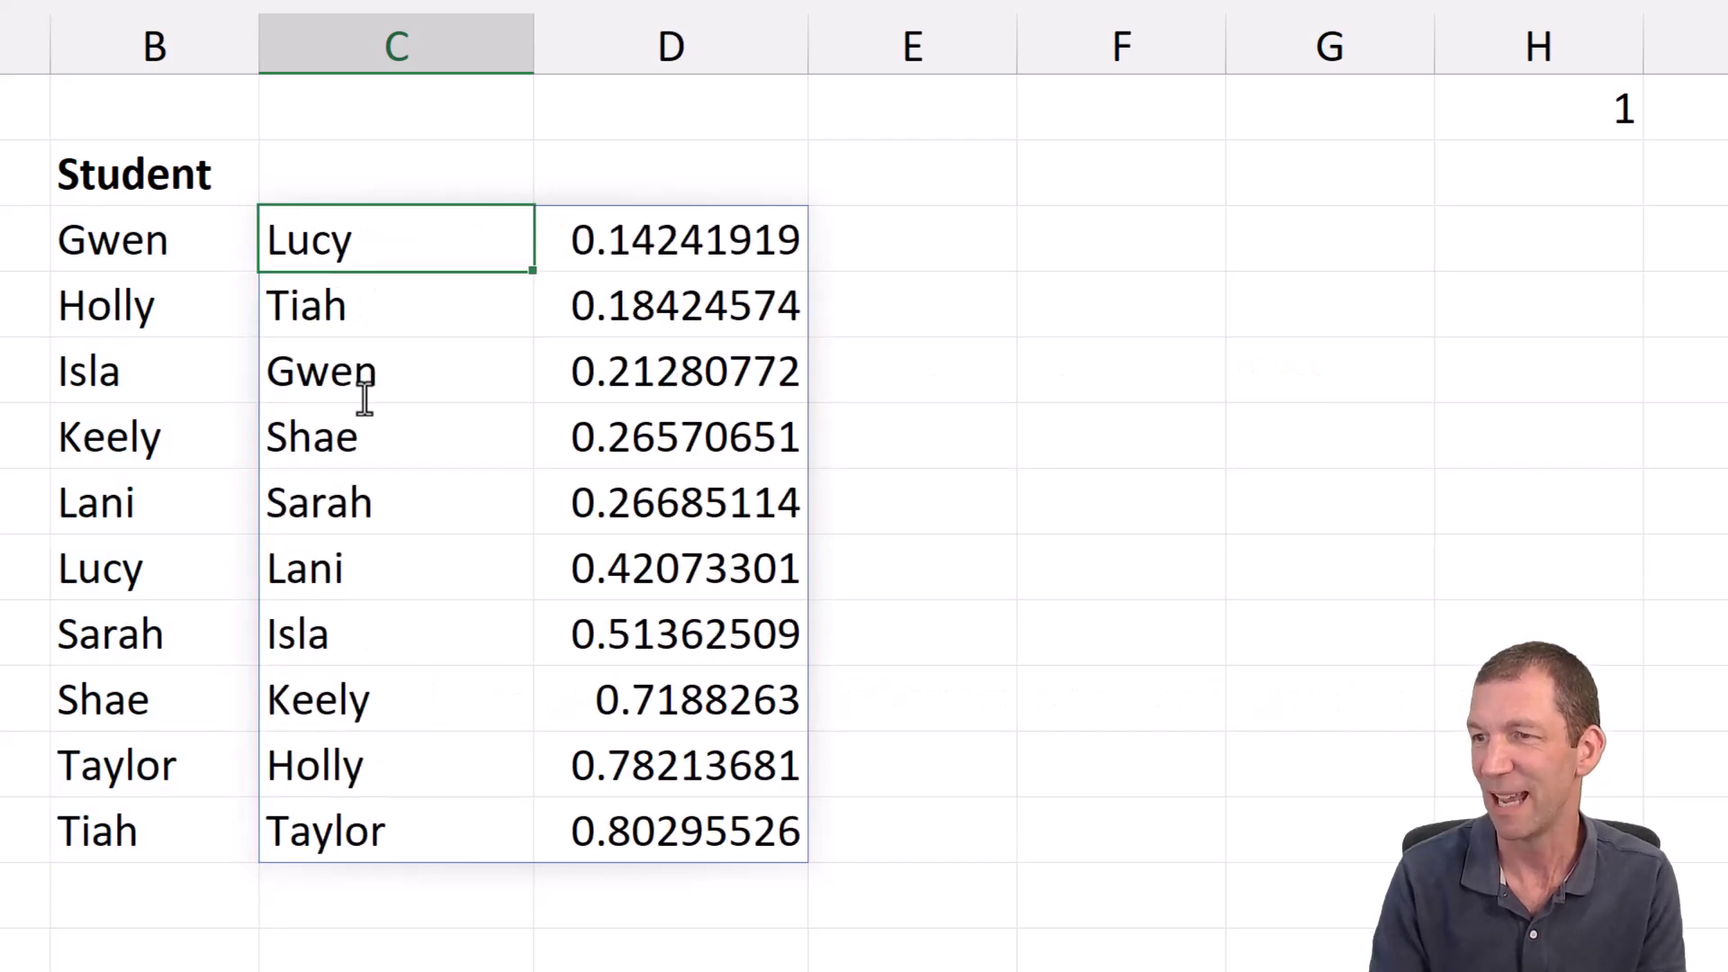
pyautogui.doubleClick(397, 235)
pyautogui.click(290, 311)
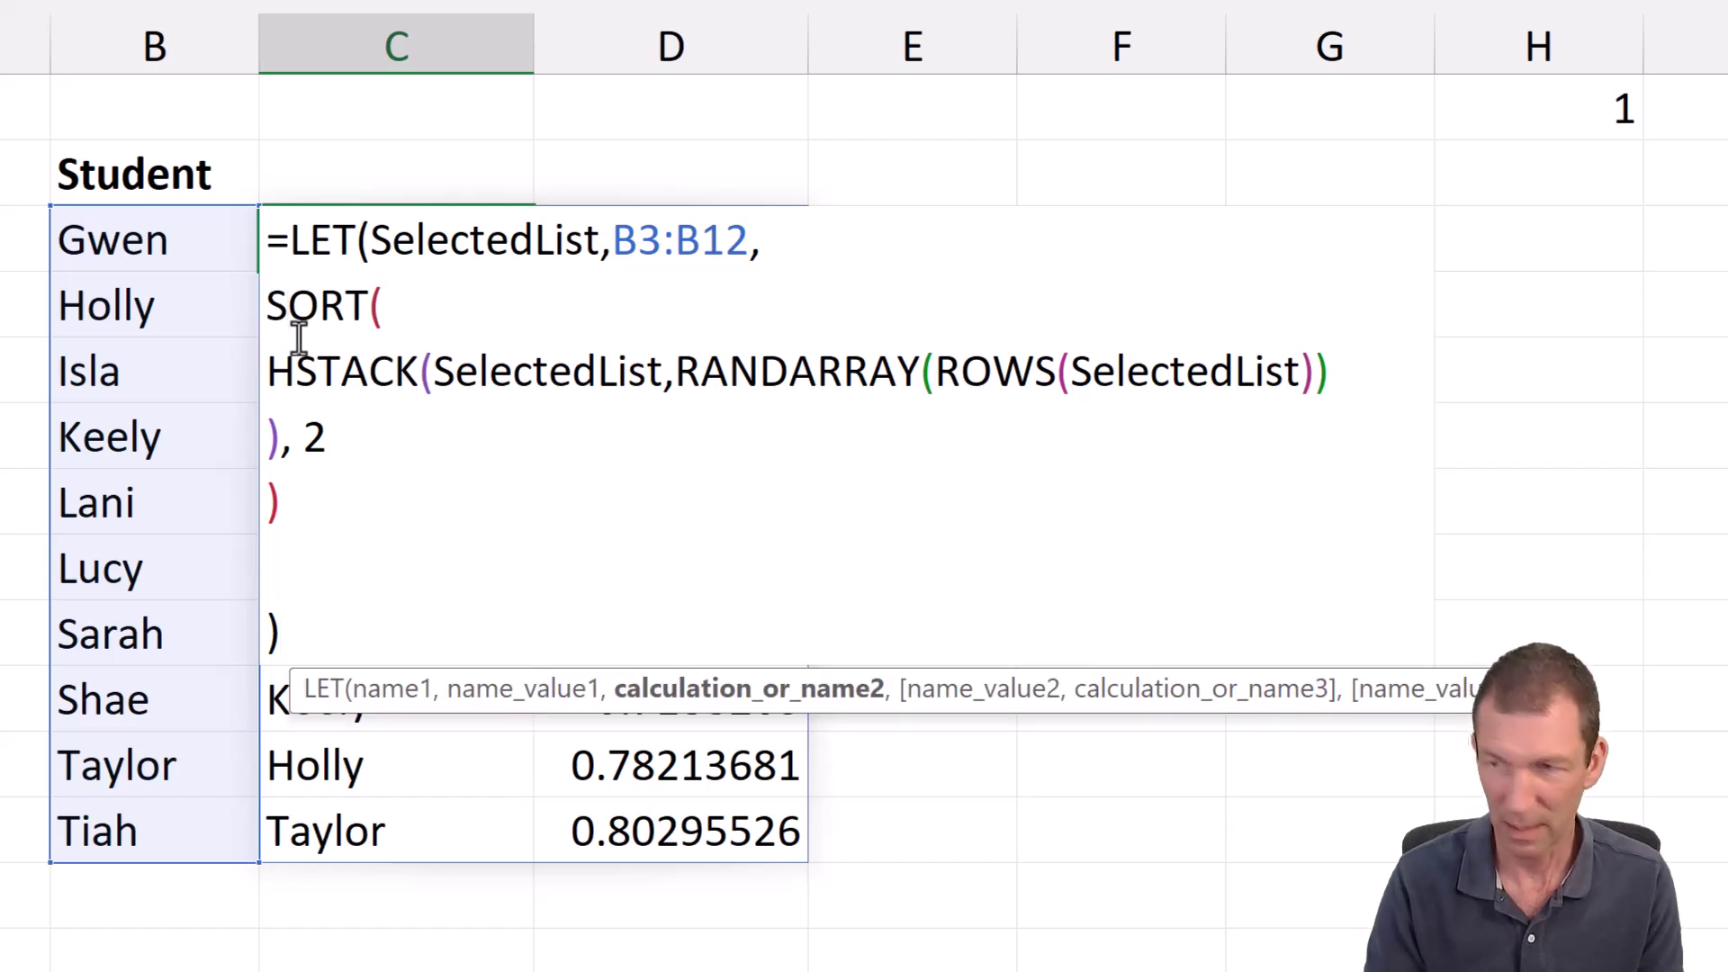
pyautogui.hotkey('alt', 'Return')
# Wrap the SORT expression in TAKE(…,3,1) to return three random students.
pyautogui.press('BackSpace')
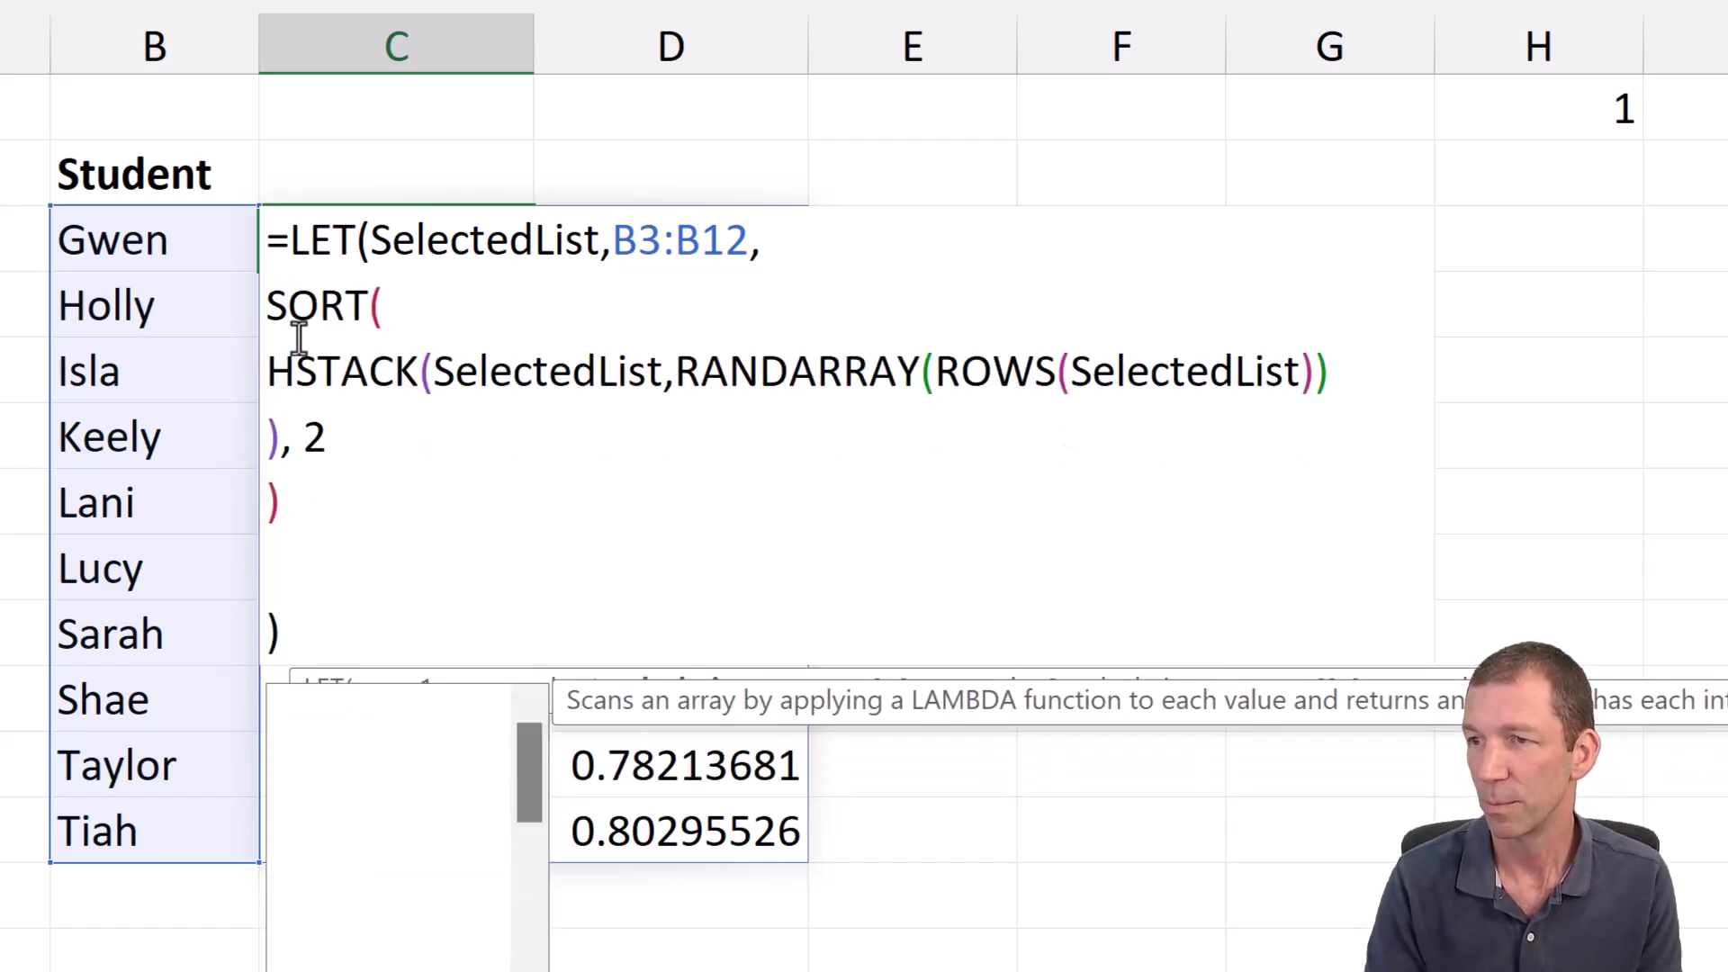
pyautogui.press('Left')
pyautogui.hotkey('alt', 'Return')
pyautogui.hotkey('alt', 'Return')
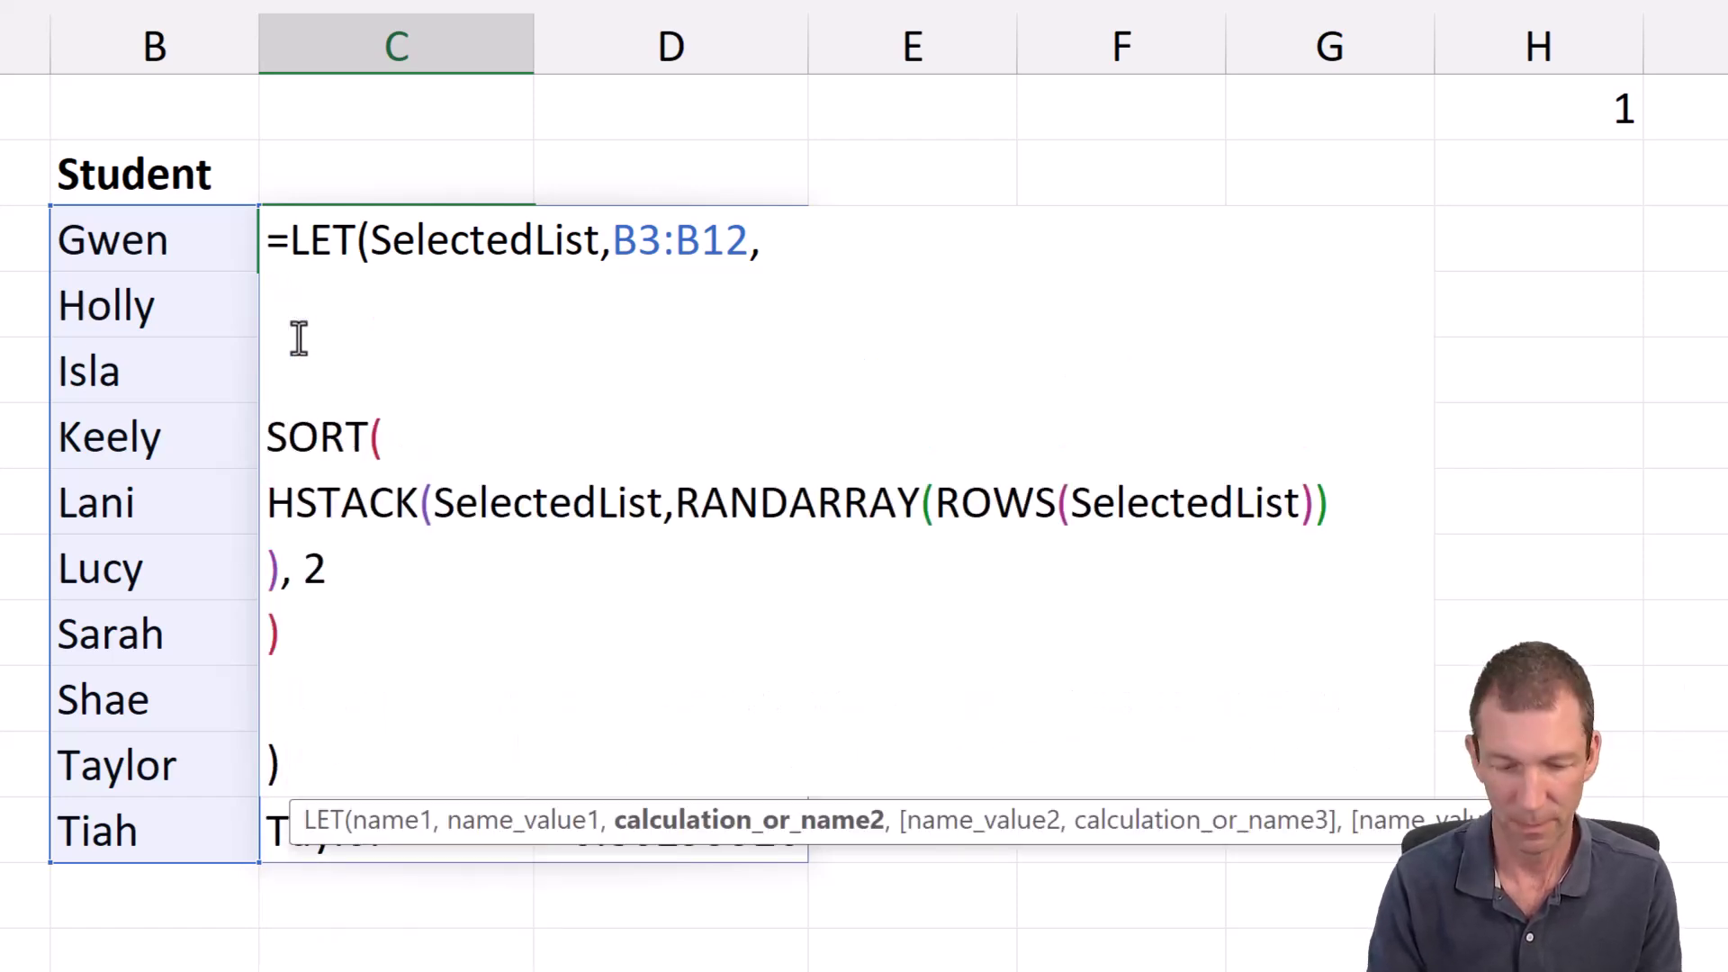
pyautogui.write('TAKE(')
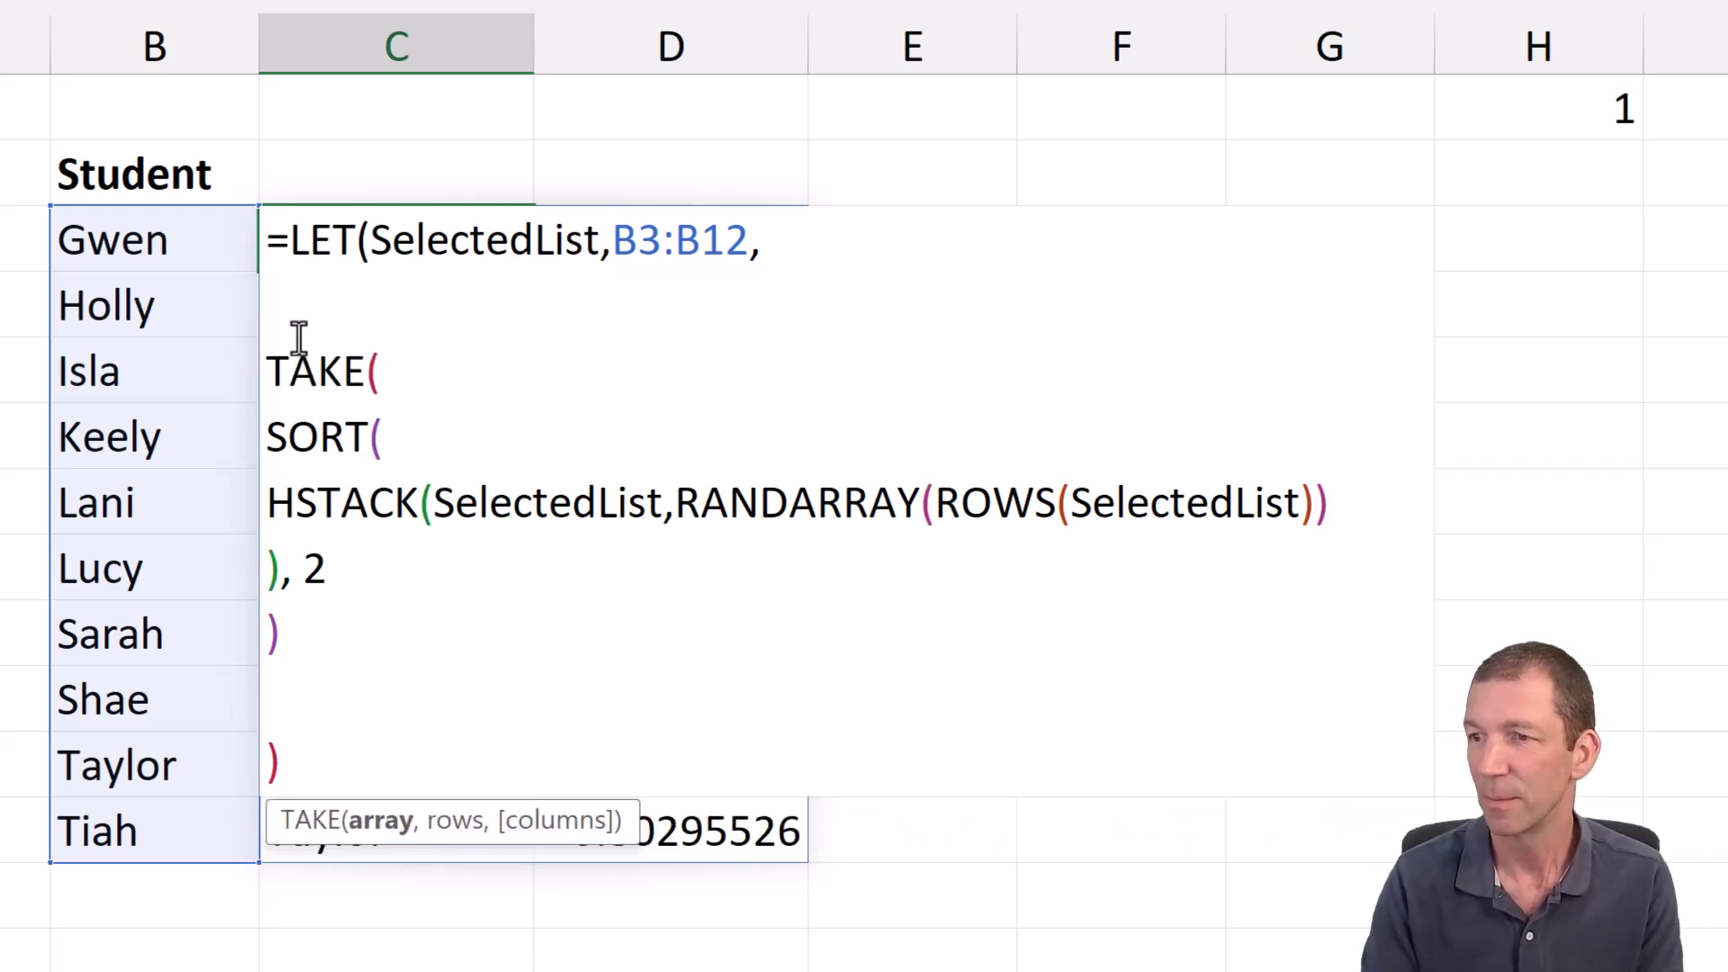
pyautogui.click(351, 690)
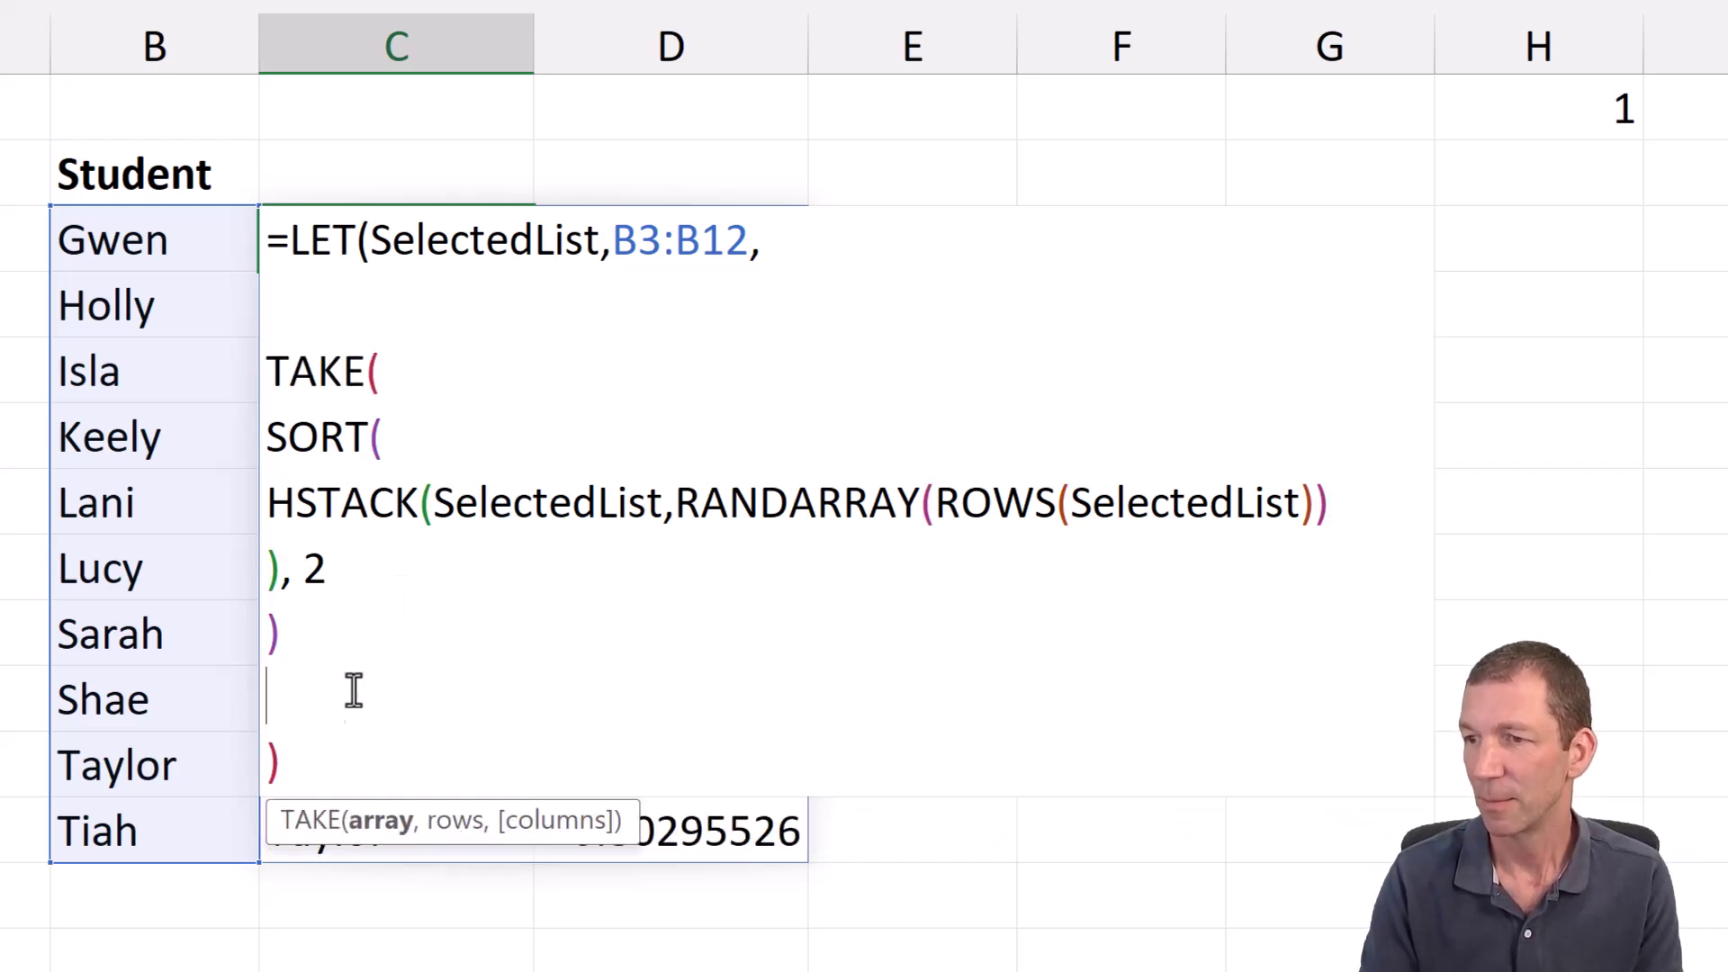
pyautogui.press('Return')
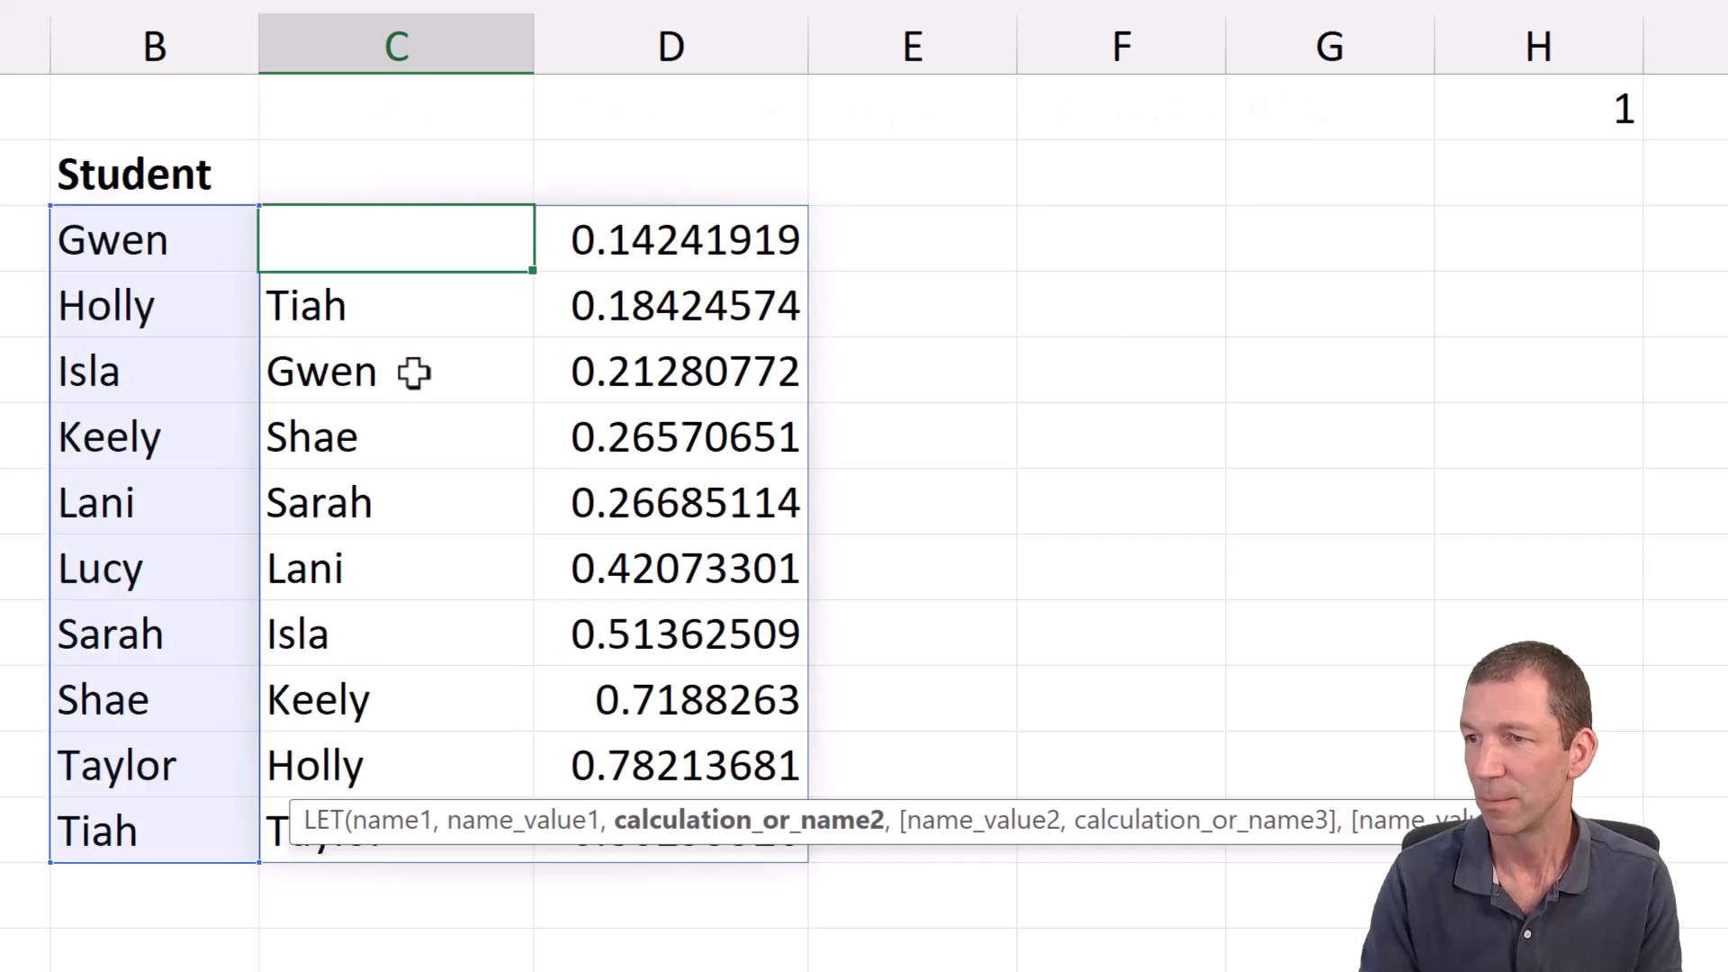
pyautogui.click(290, 700)
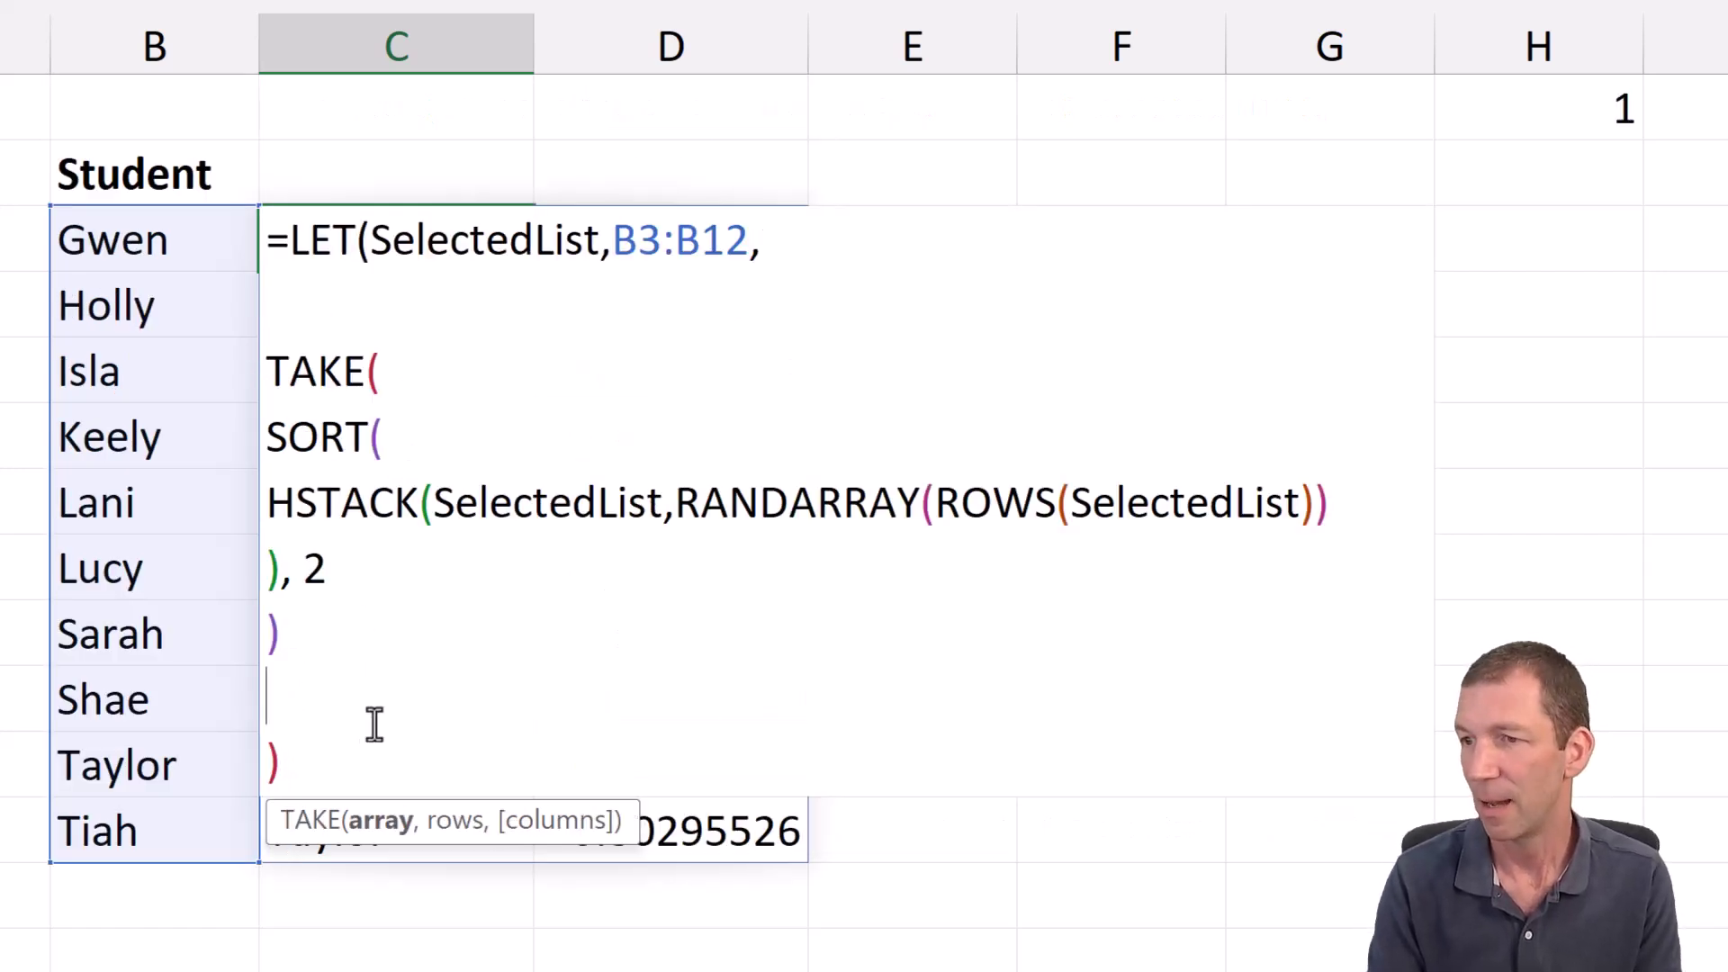
pyautogui.write(',')
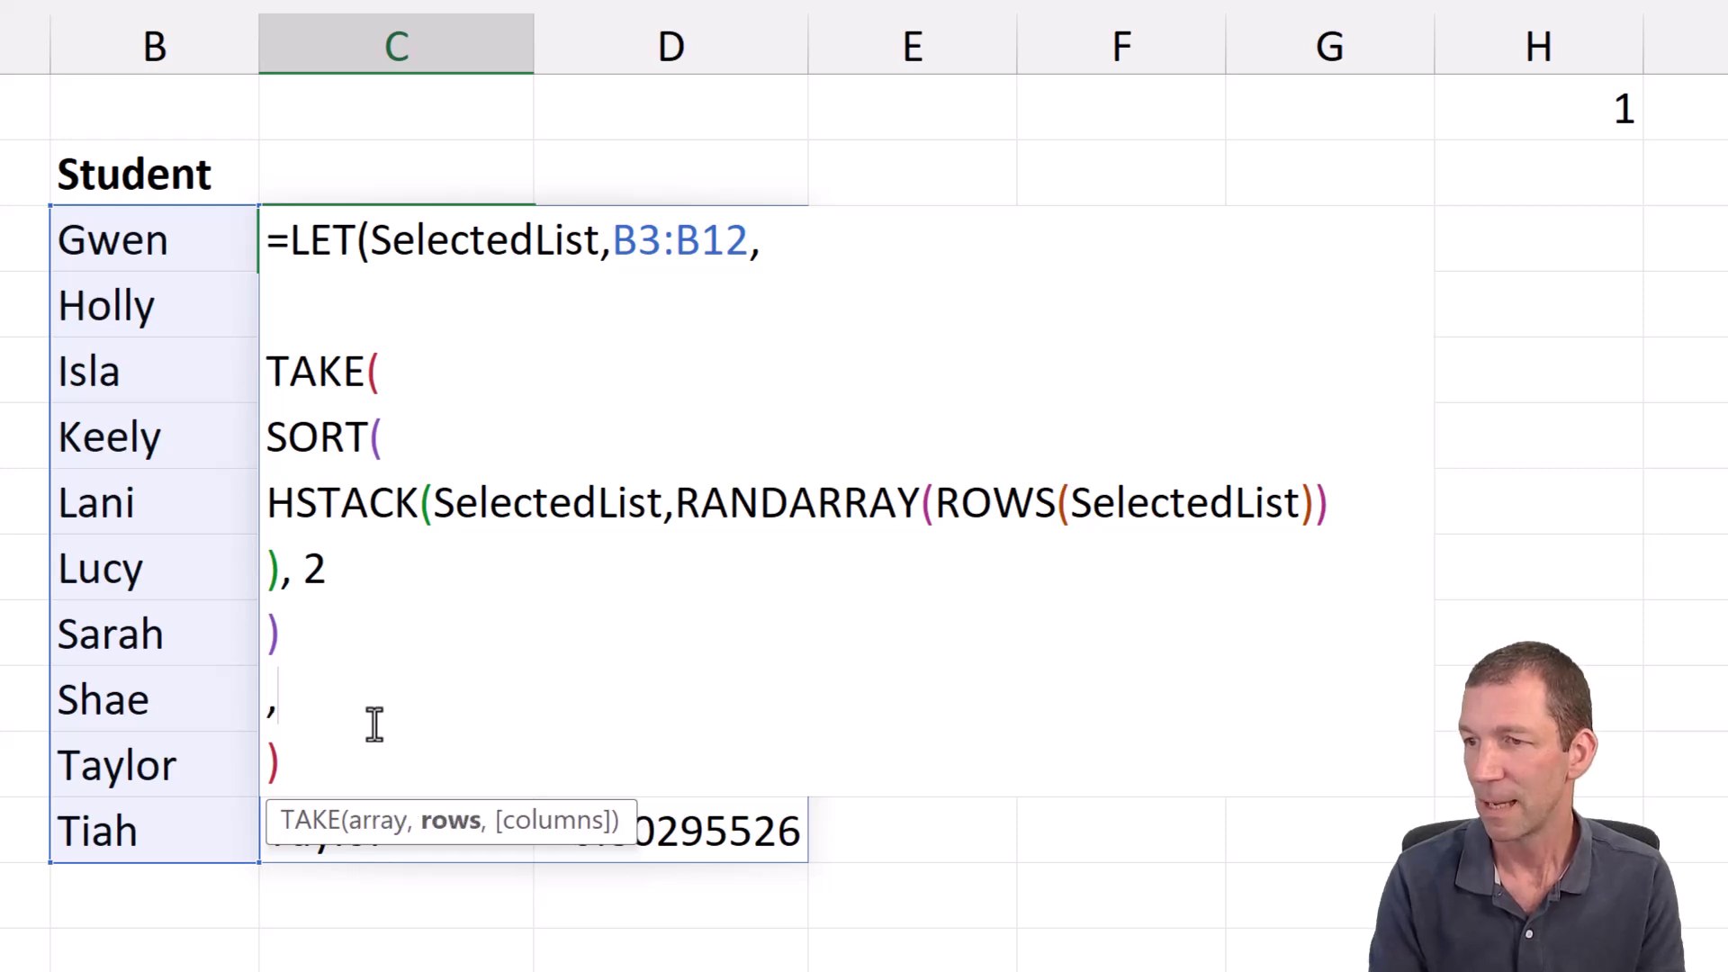
pyautogui.write('3,1')
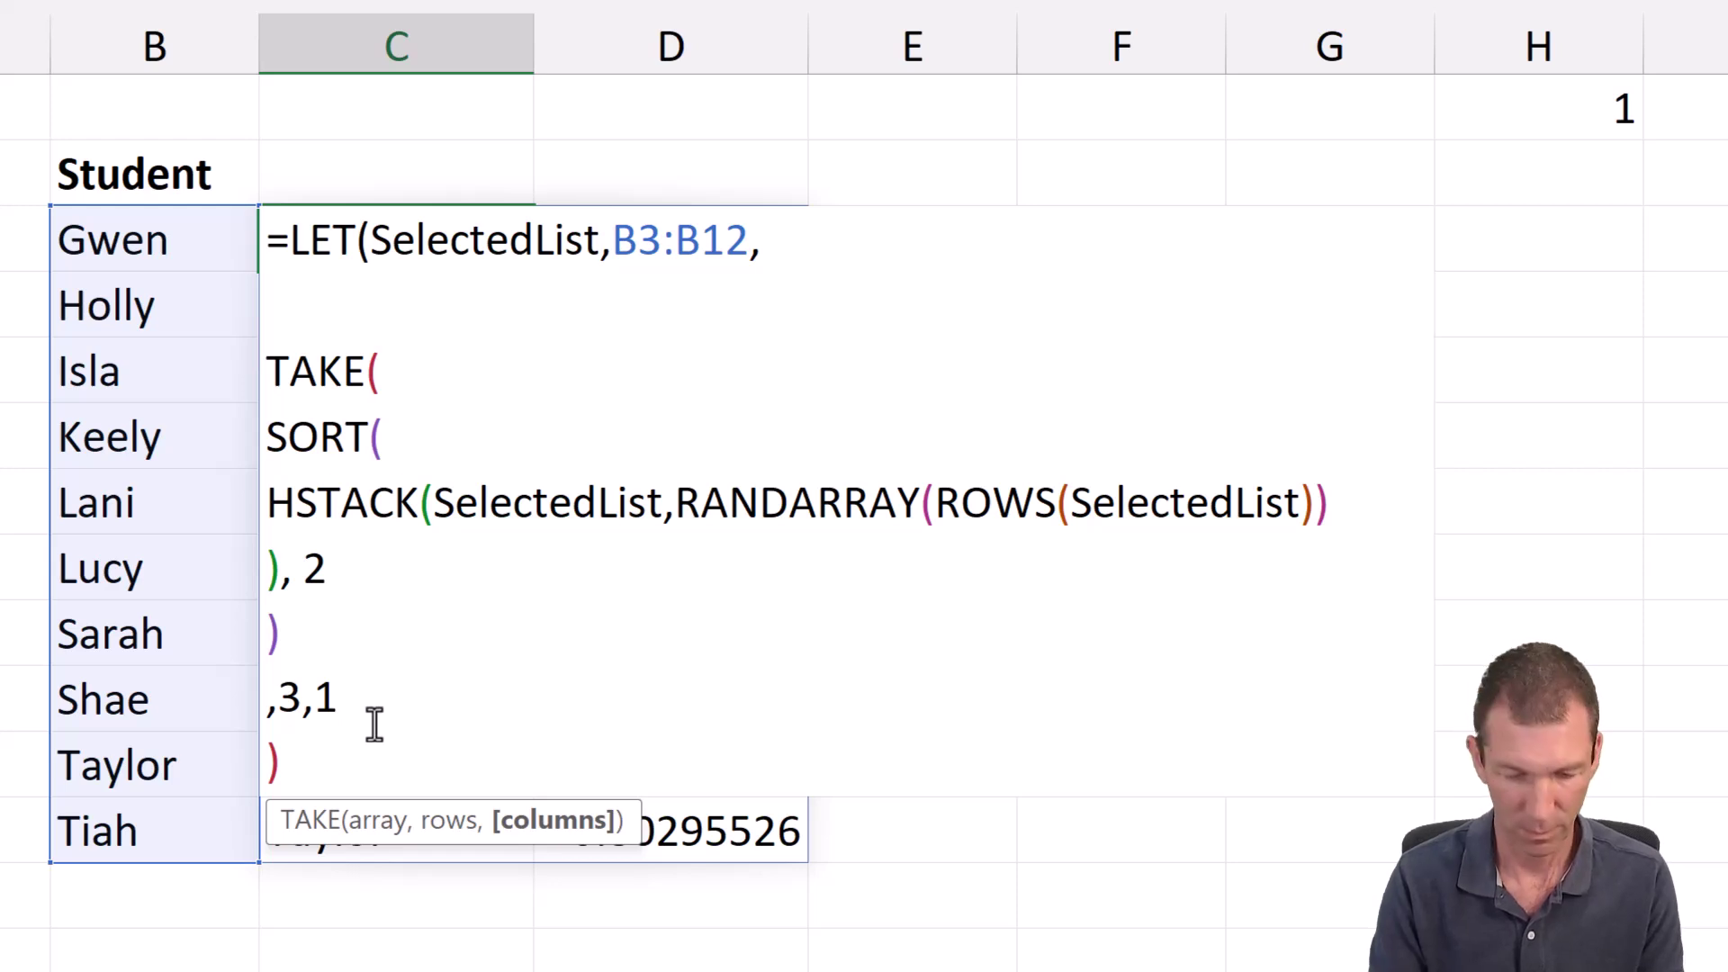
pyautogui.hotkey('alt', 'Return')
pyautogui.write(')')
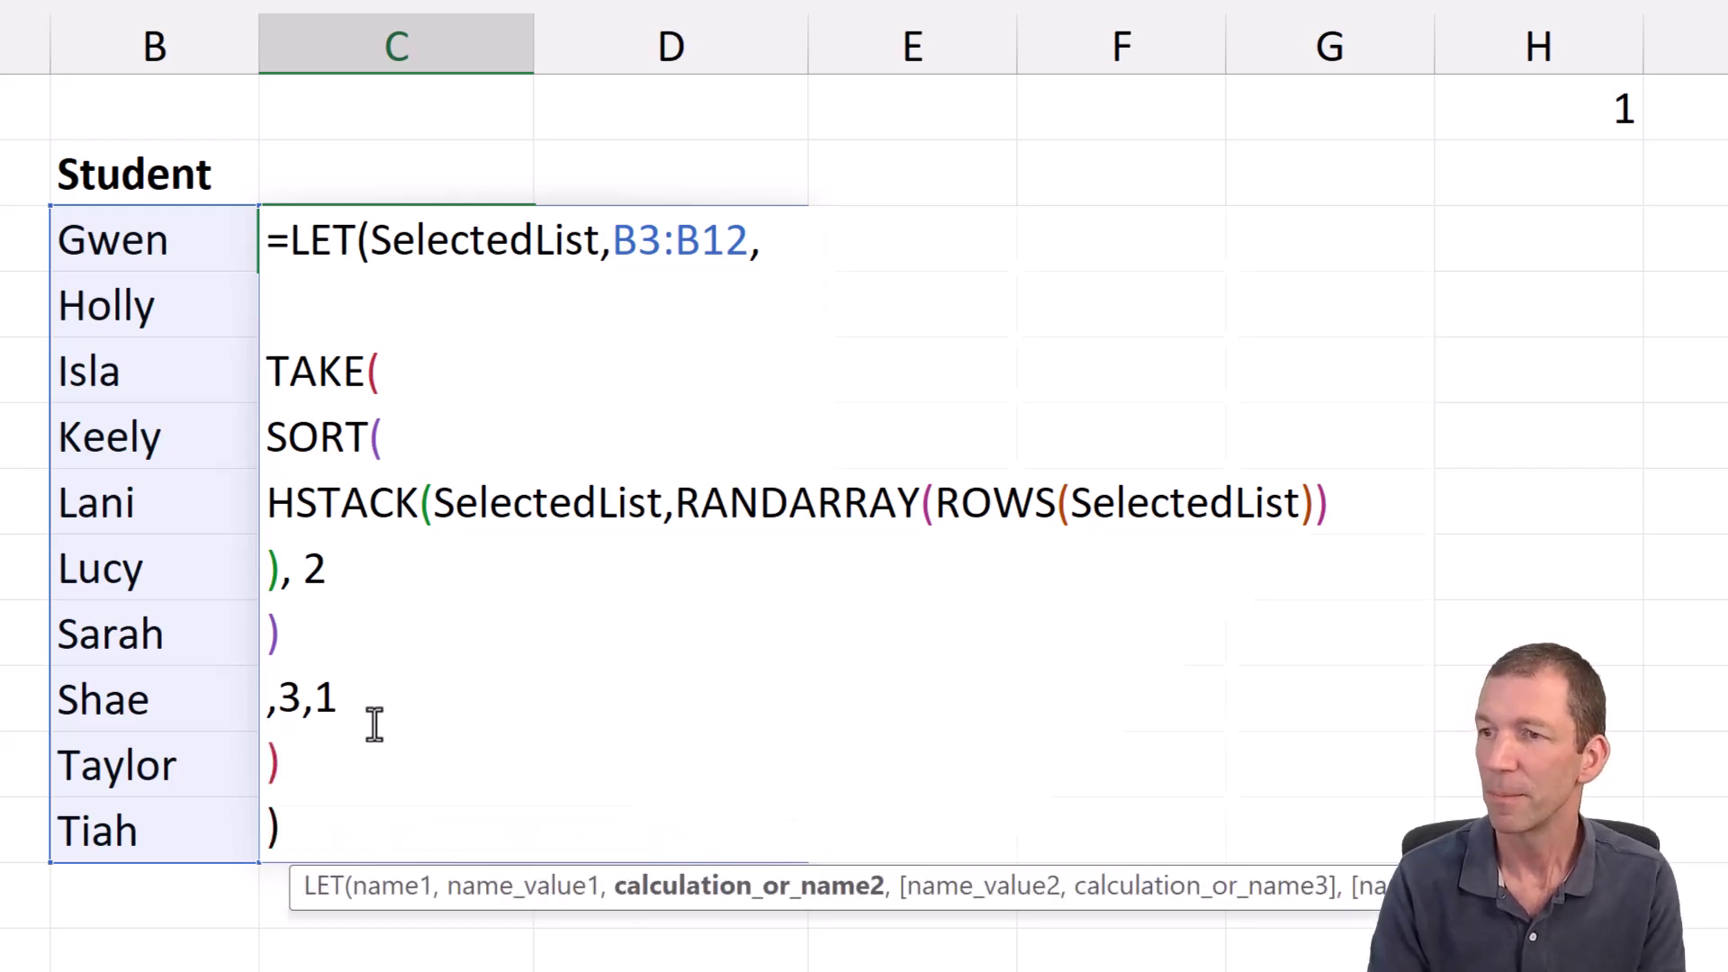
pyautogui.press('Return')
pyautogui.press('Up')
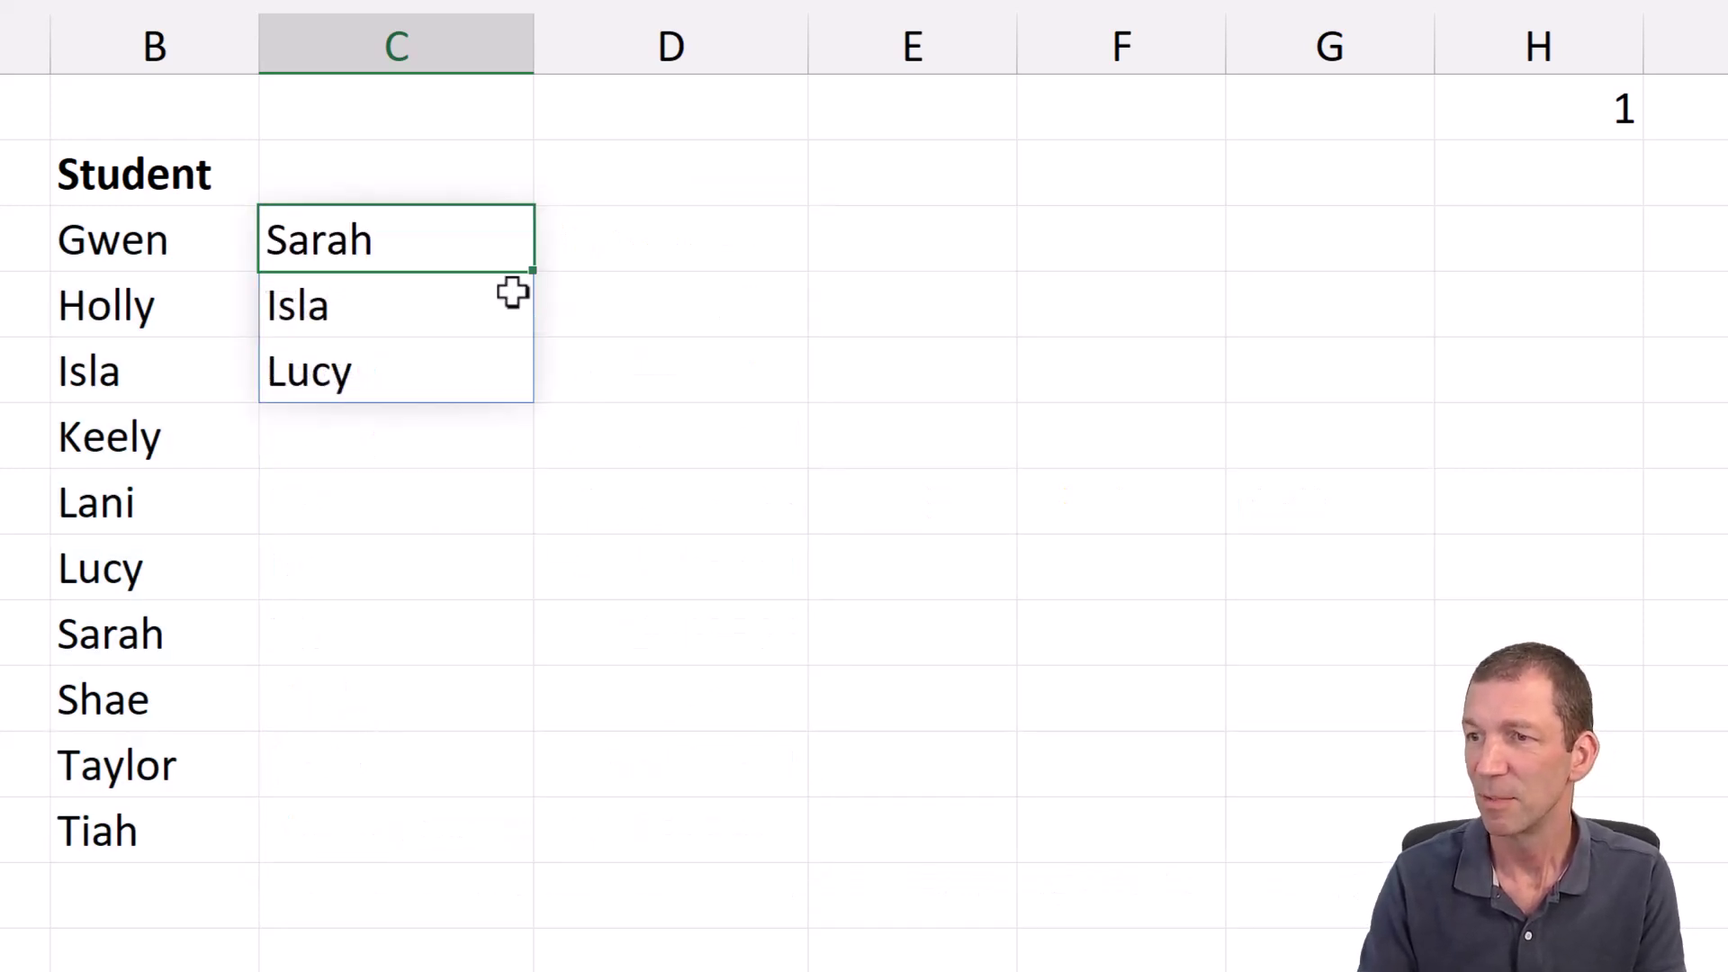
# Reopen the C3 formula and select the hard-coded row count 3 in TAKE.
pyautogui.doubleClick(498, 243)
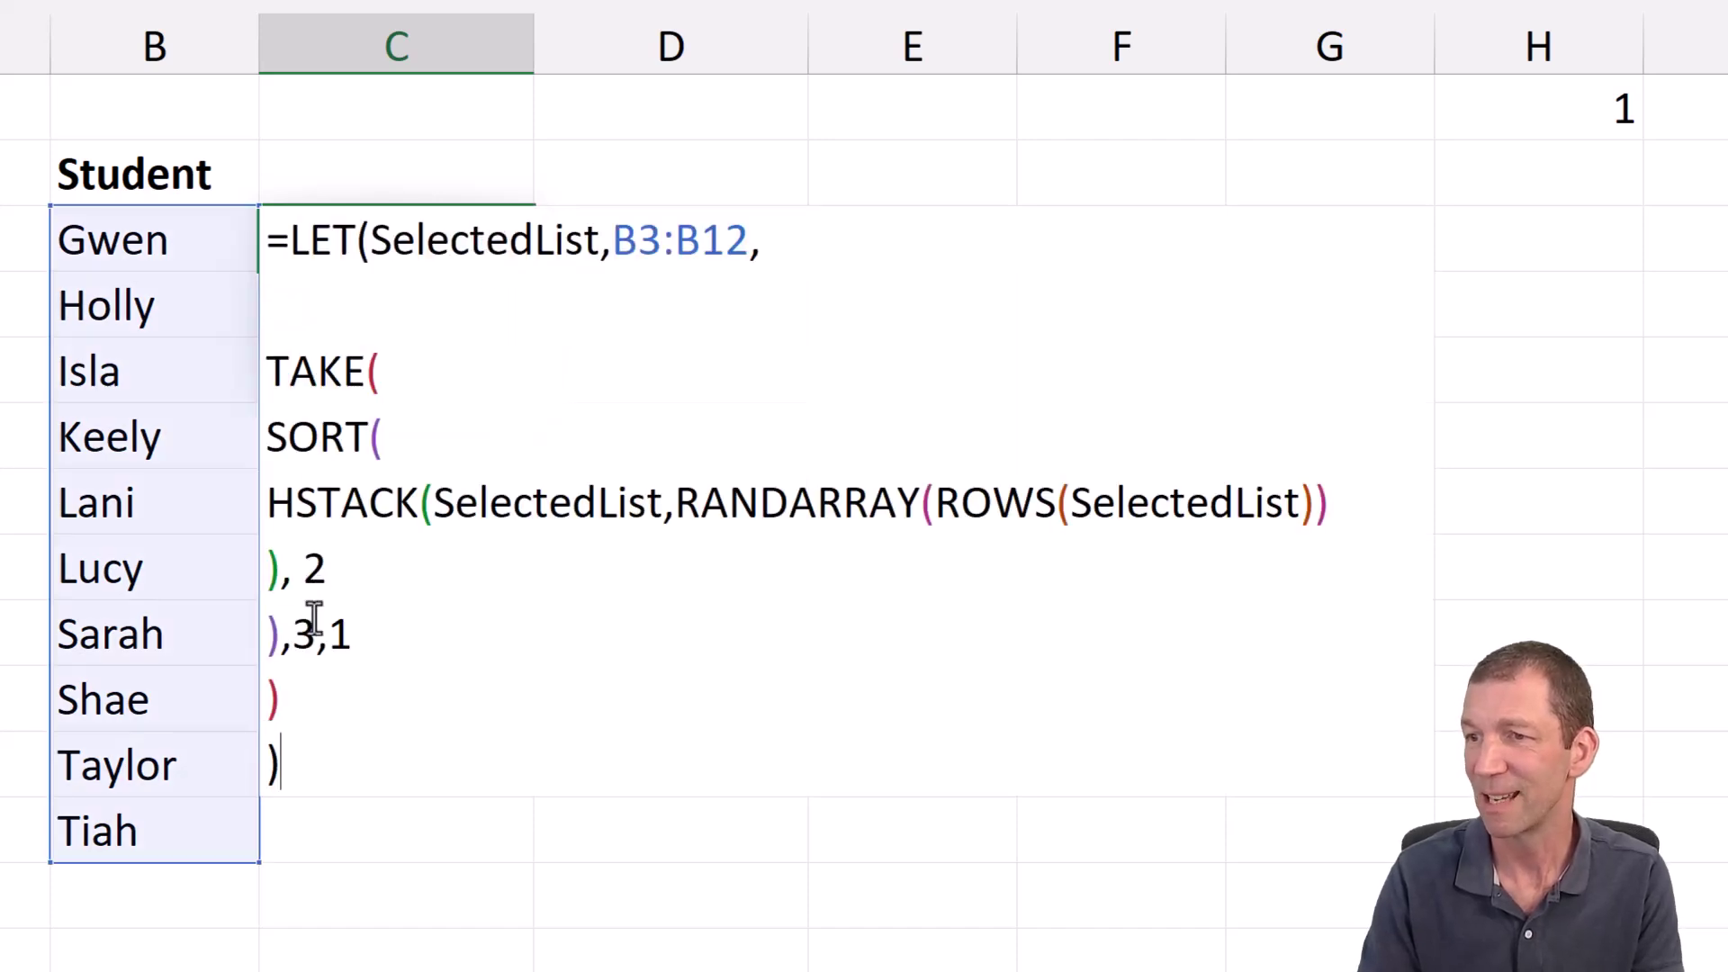
pyautogui.press('Escape')
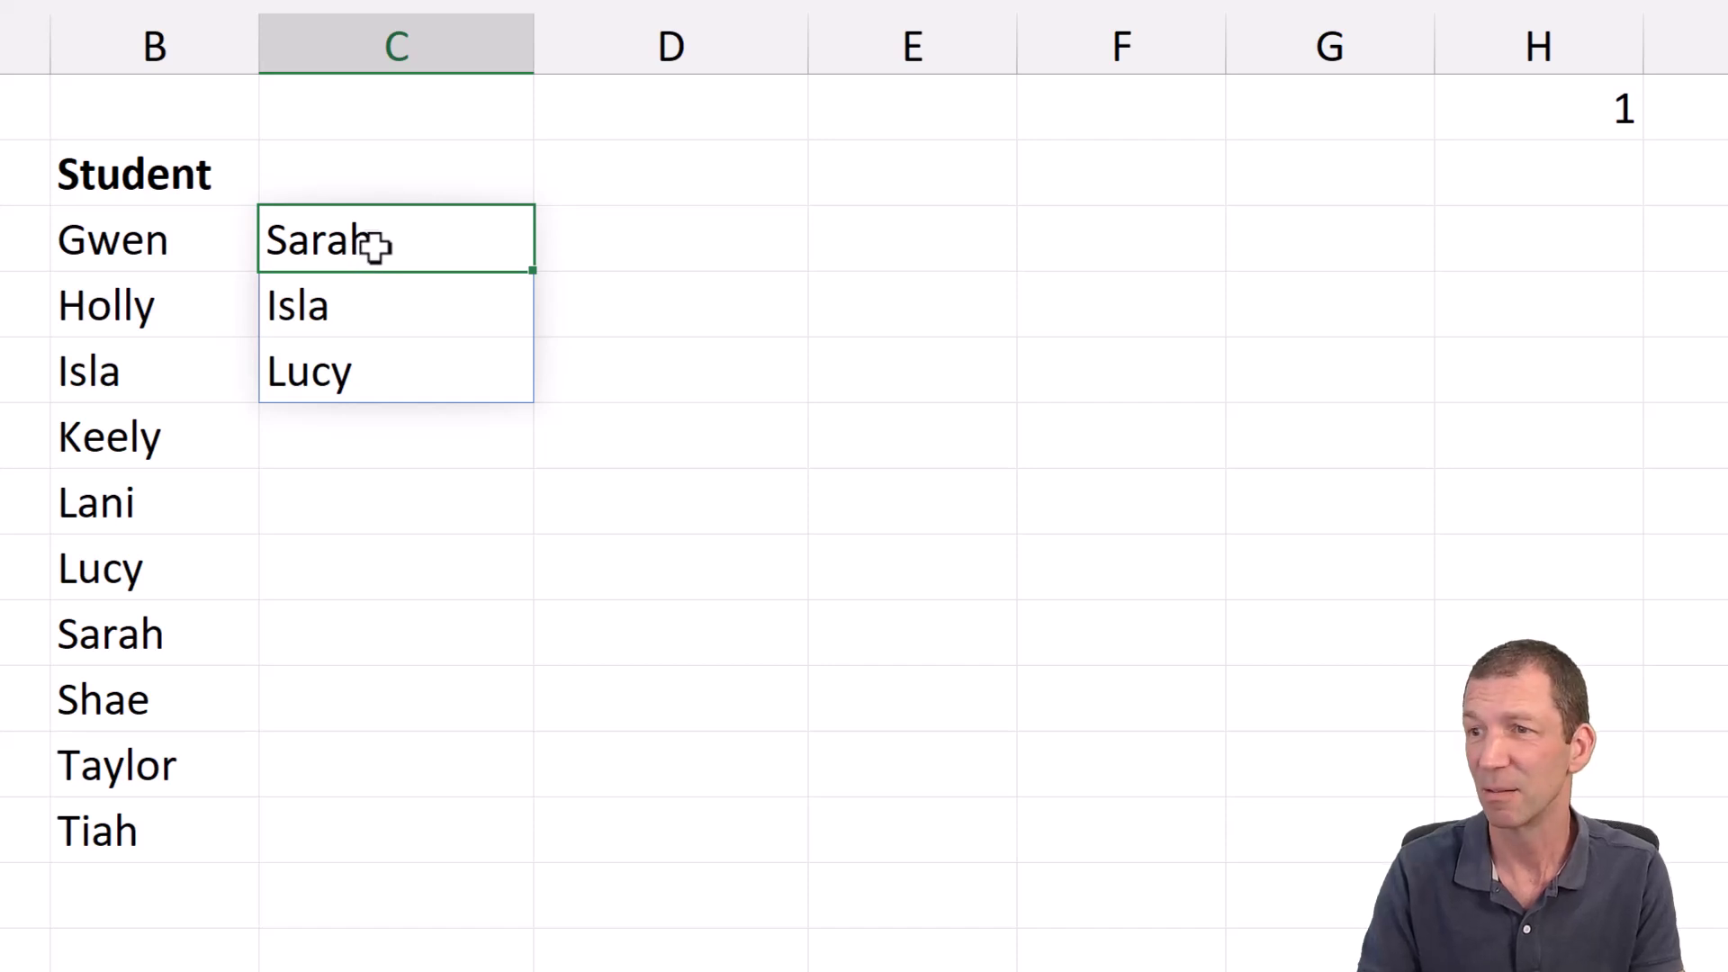
pyautogui.click(426, 129)
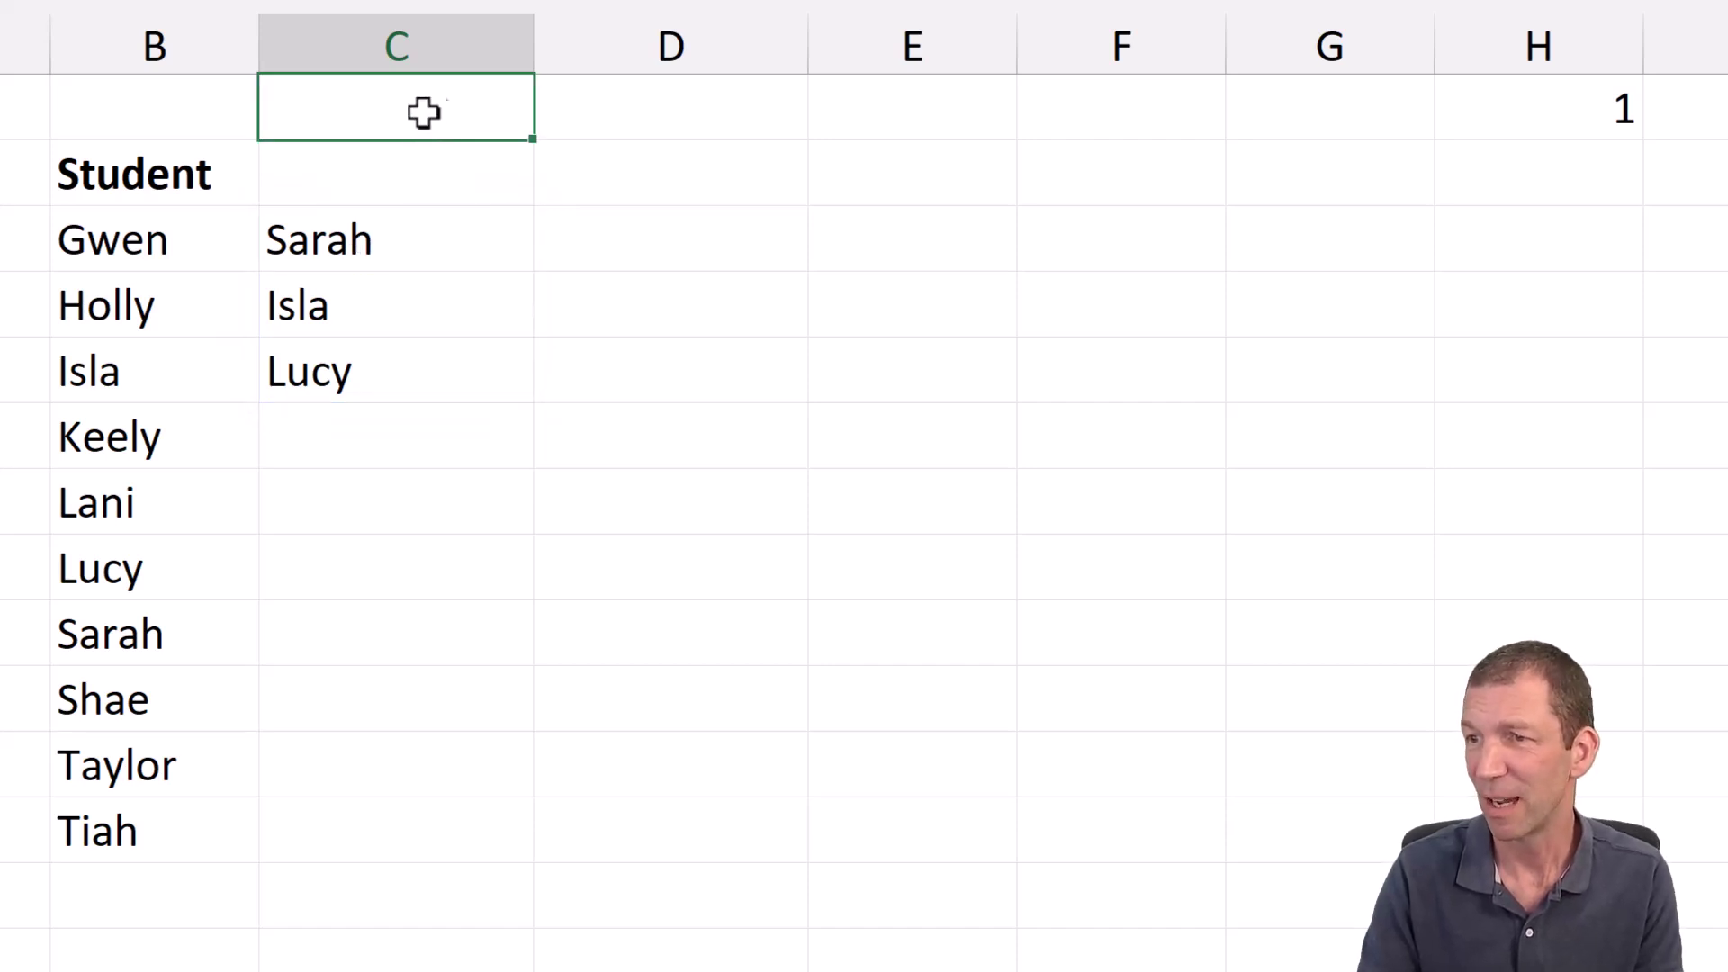
pyautogui.click(359, 373)
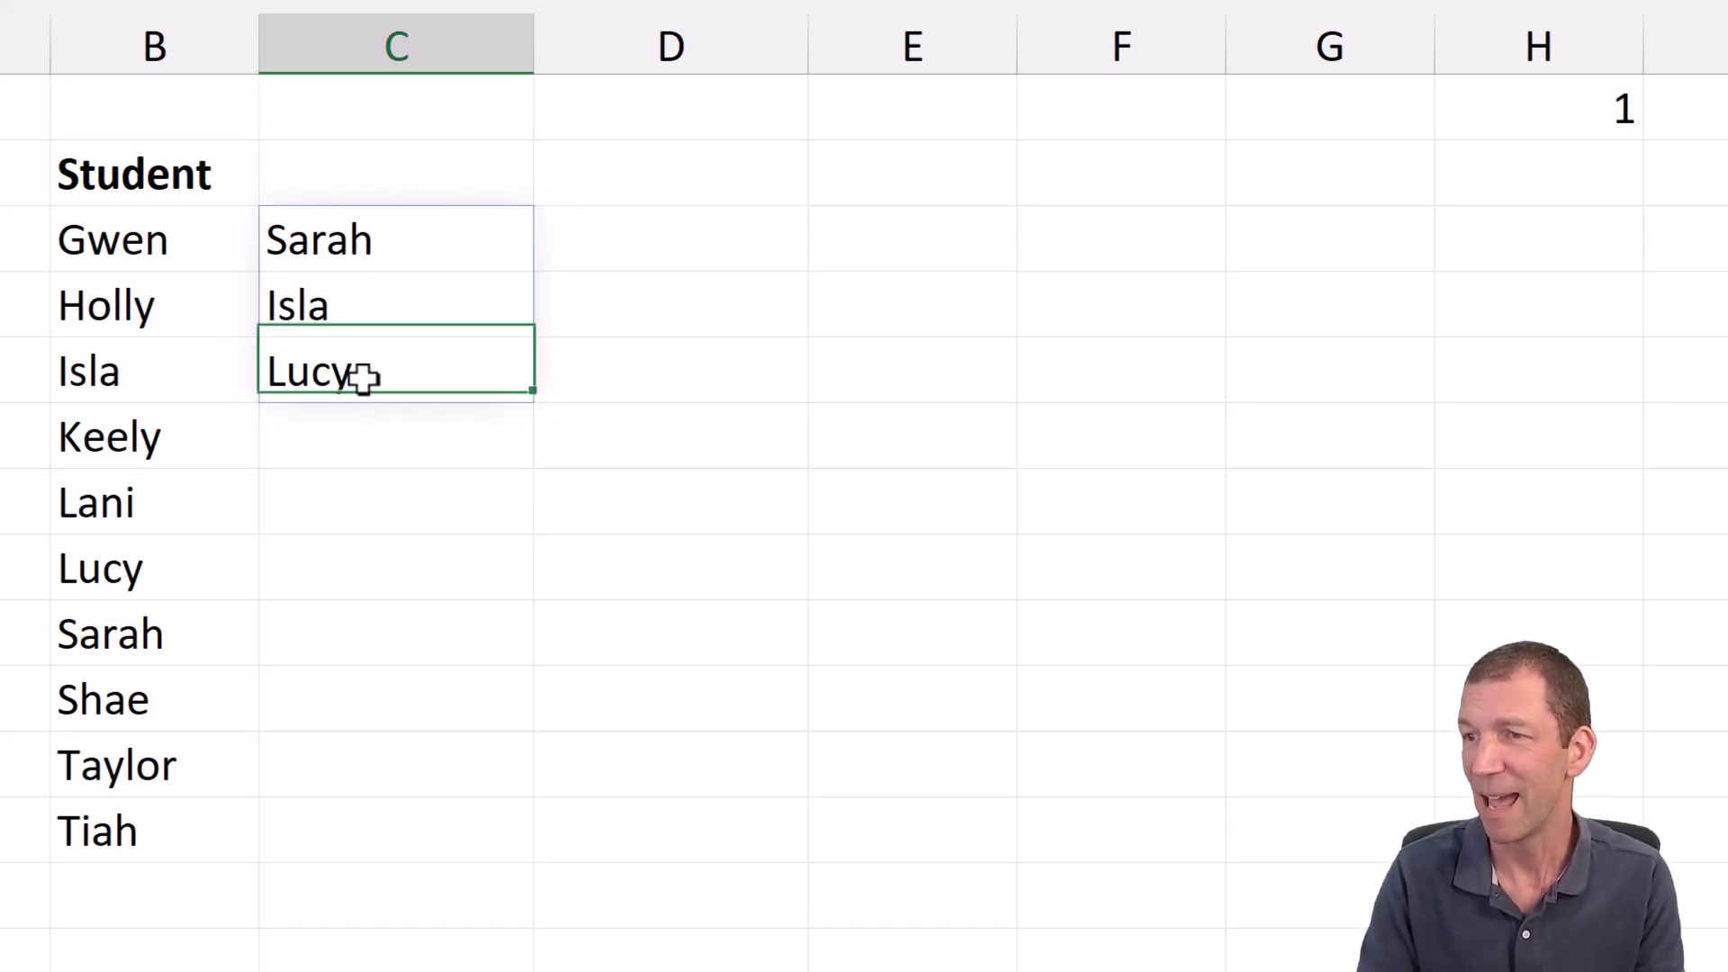
pyautogui.doubleClick(360, 252)
pyautogui.doubleClick(305, 634)
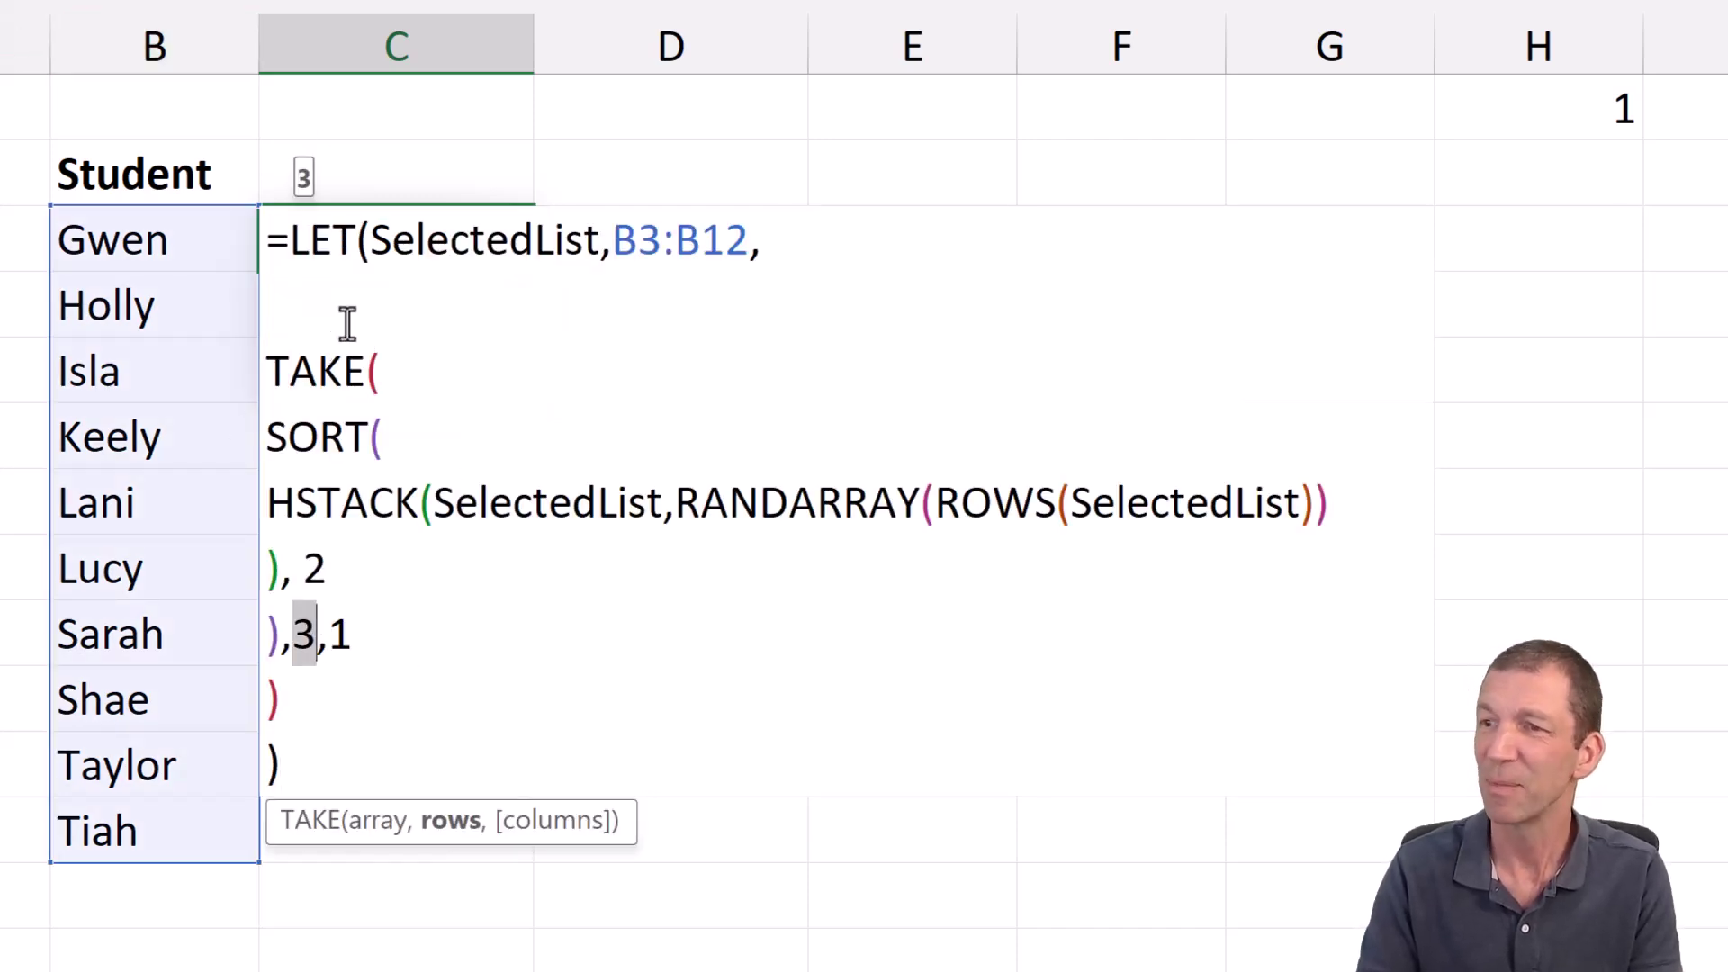
# Add a new LET line after SelectedList defining NumberOfItems as 3.
pyautogui.click(373, 239)
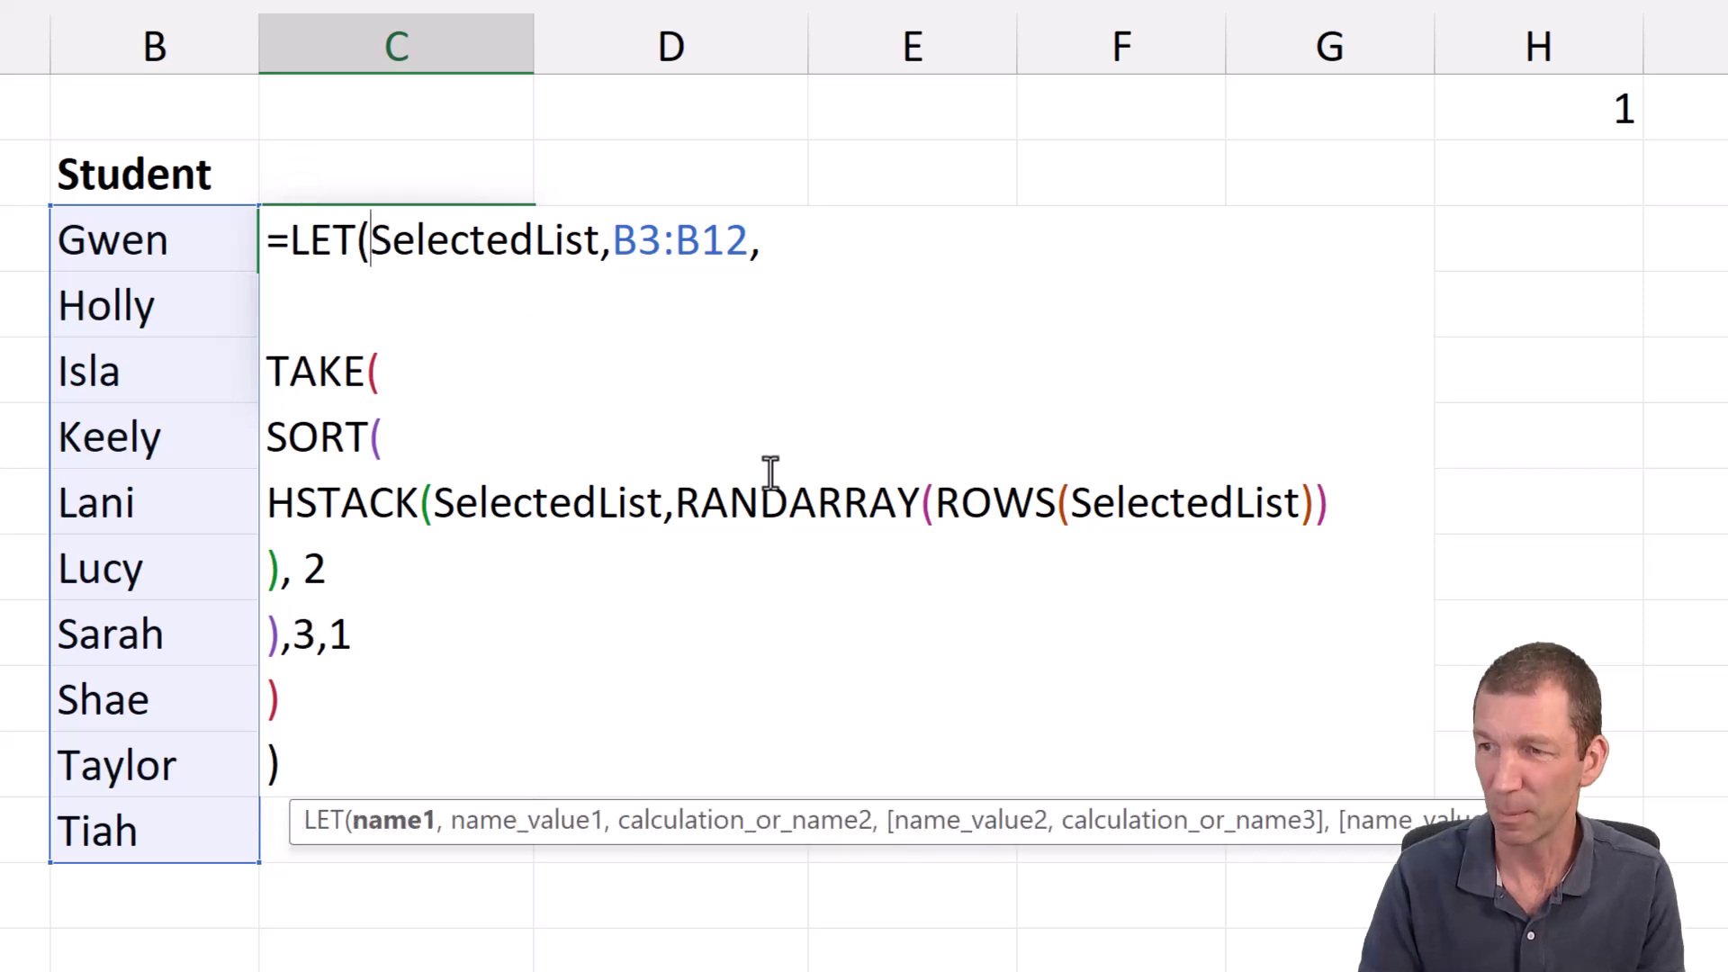
pyautogui.hotkey('alt', 'Return')
pyautogui.press('Down')
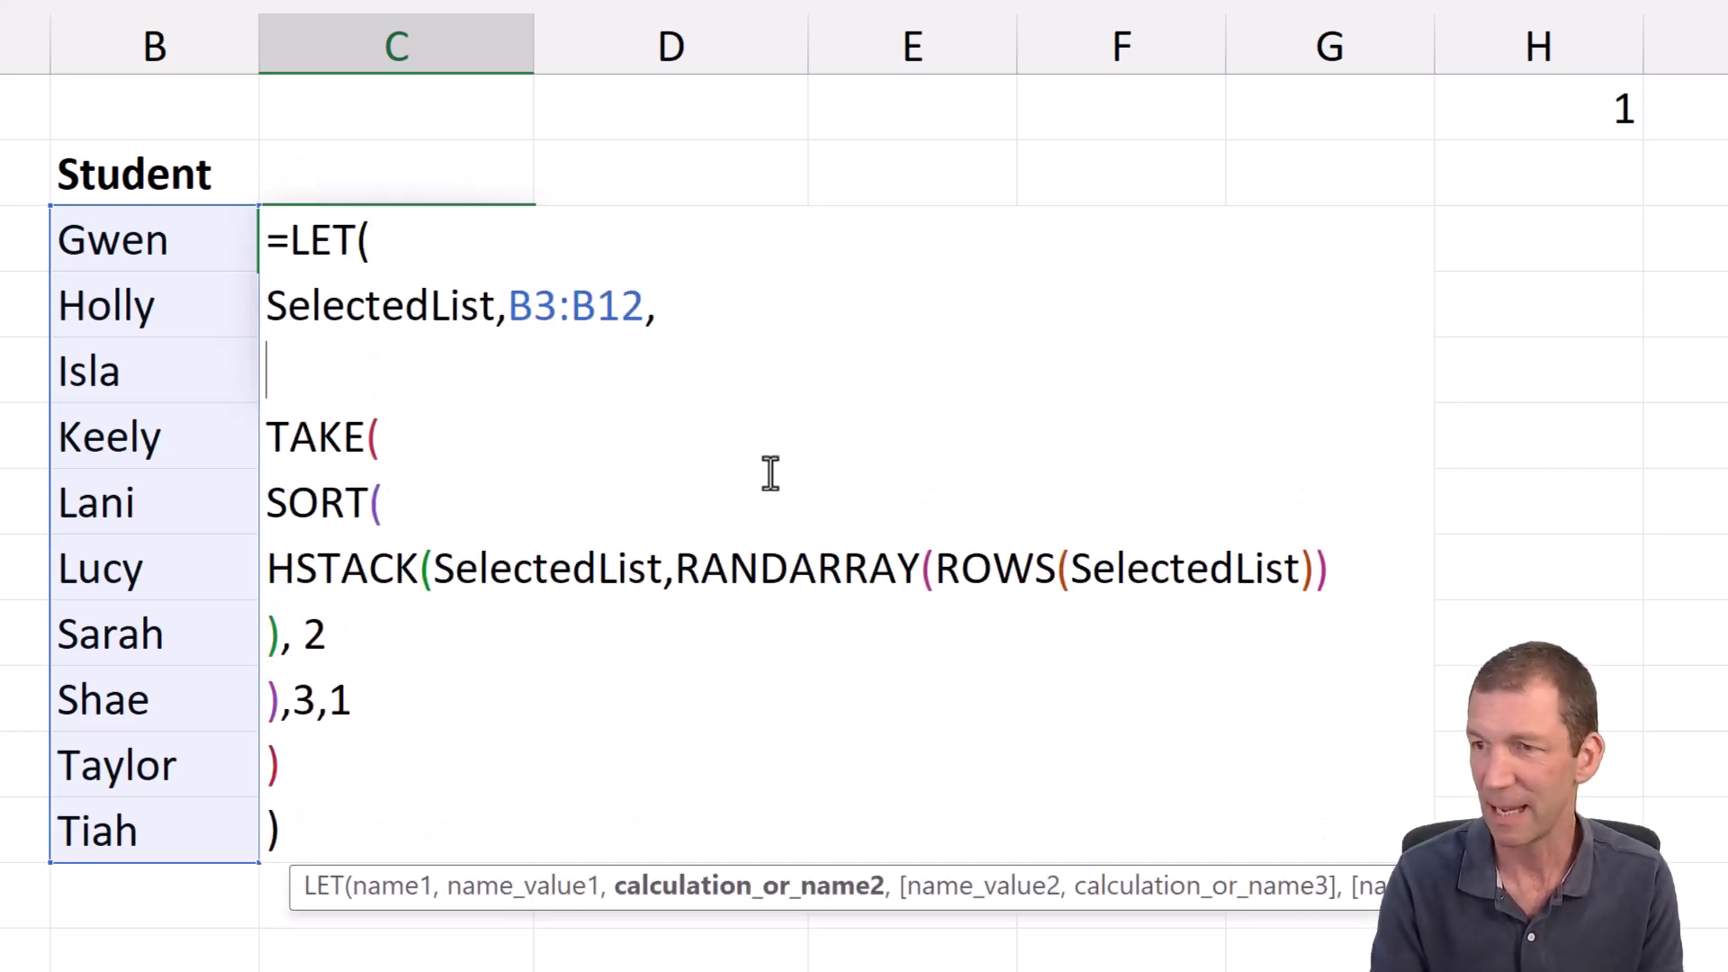
pyautogui.write('Ni')
pyautogui.press('BackSpace')
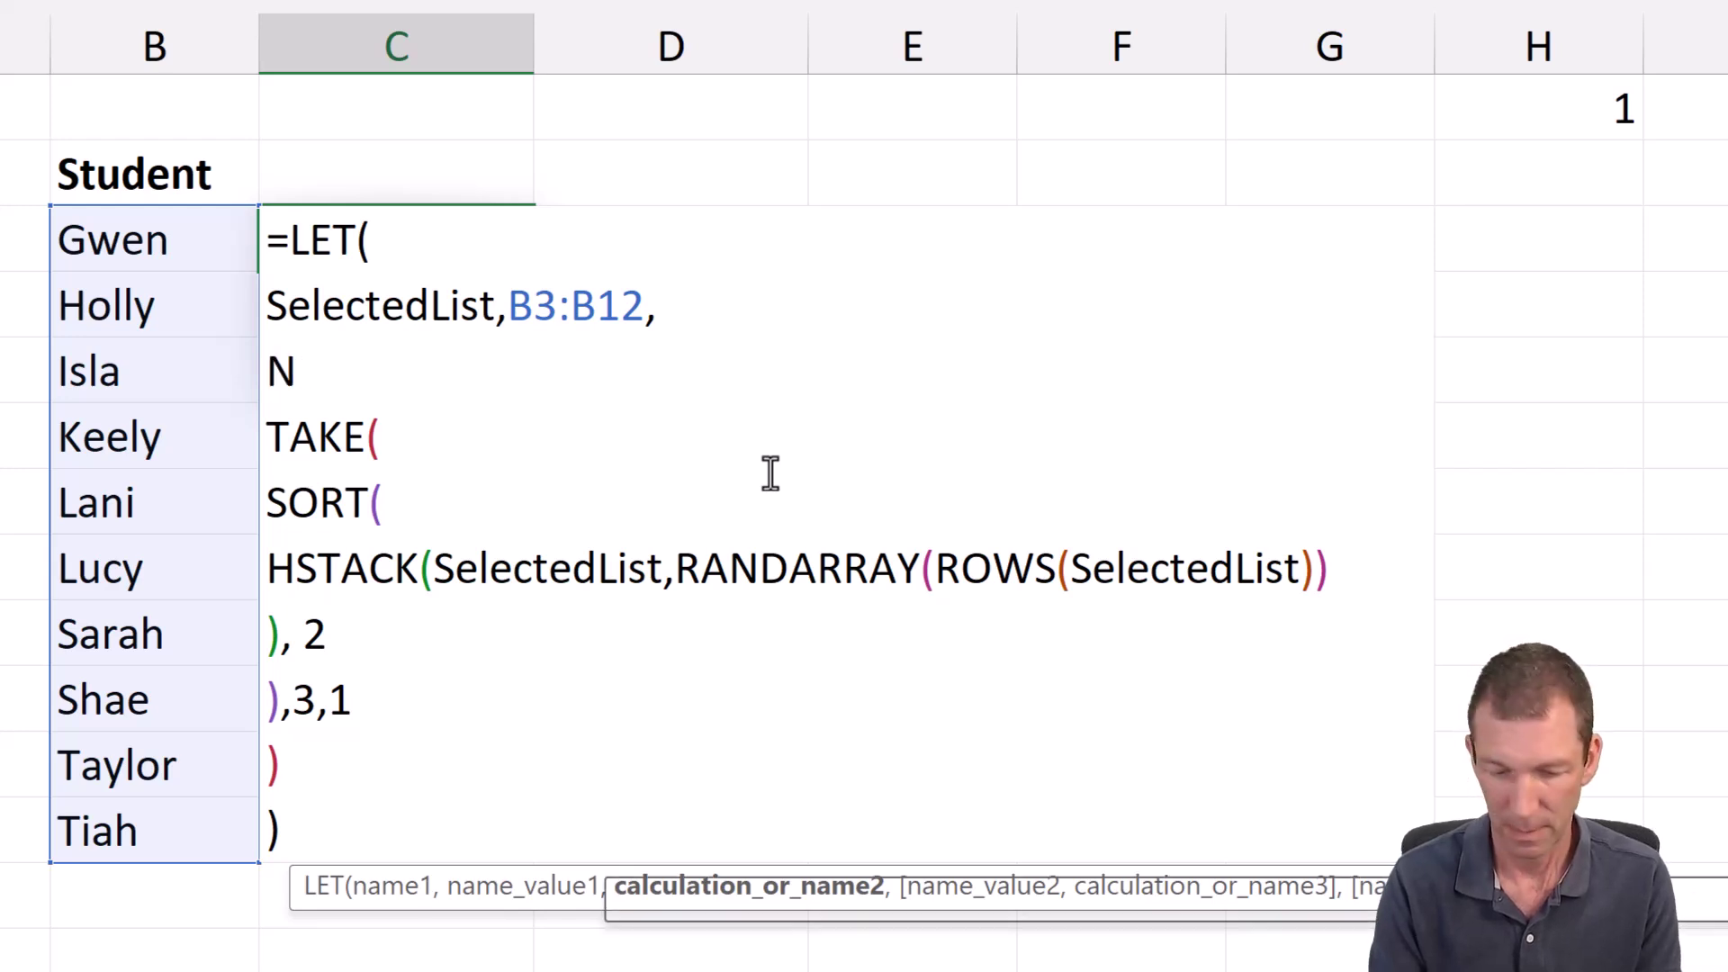
pyautogui.write('umber o')
pyautogui.press('BackSpace')
pyautogui.press('BackSpace')
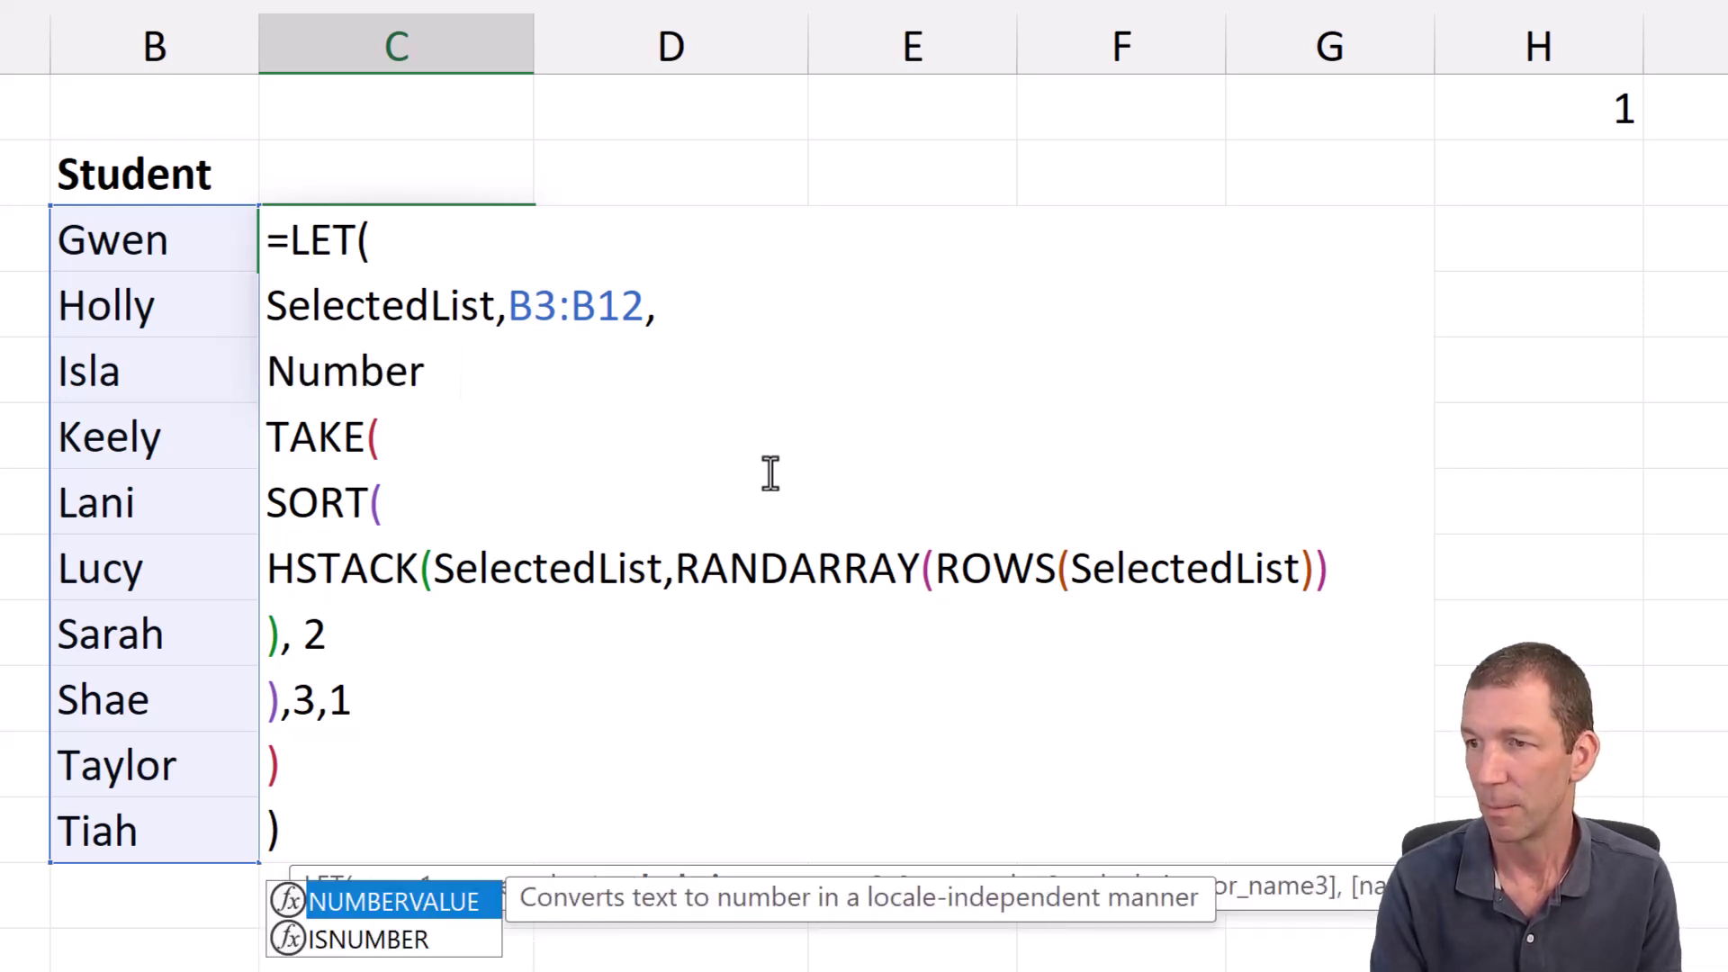
pyautogui.write('O')
pyautogui.press('BackSpace')
pyautogui.write('fItems')
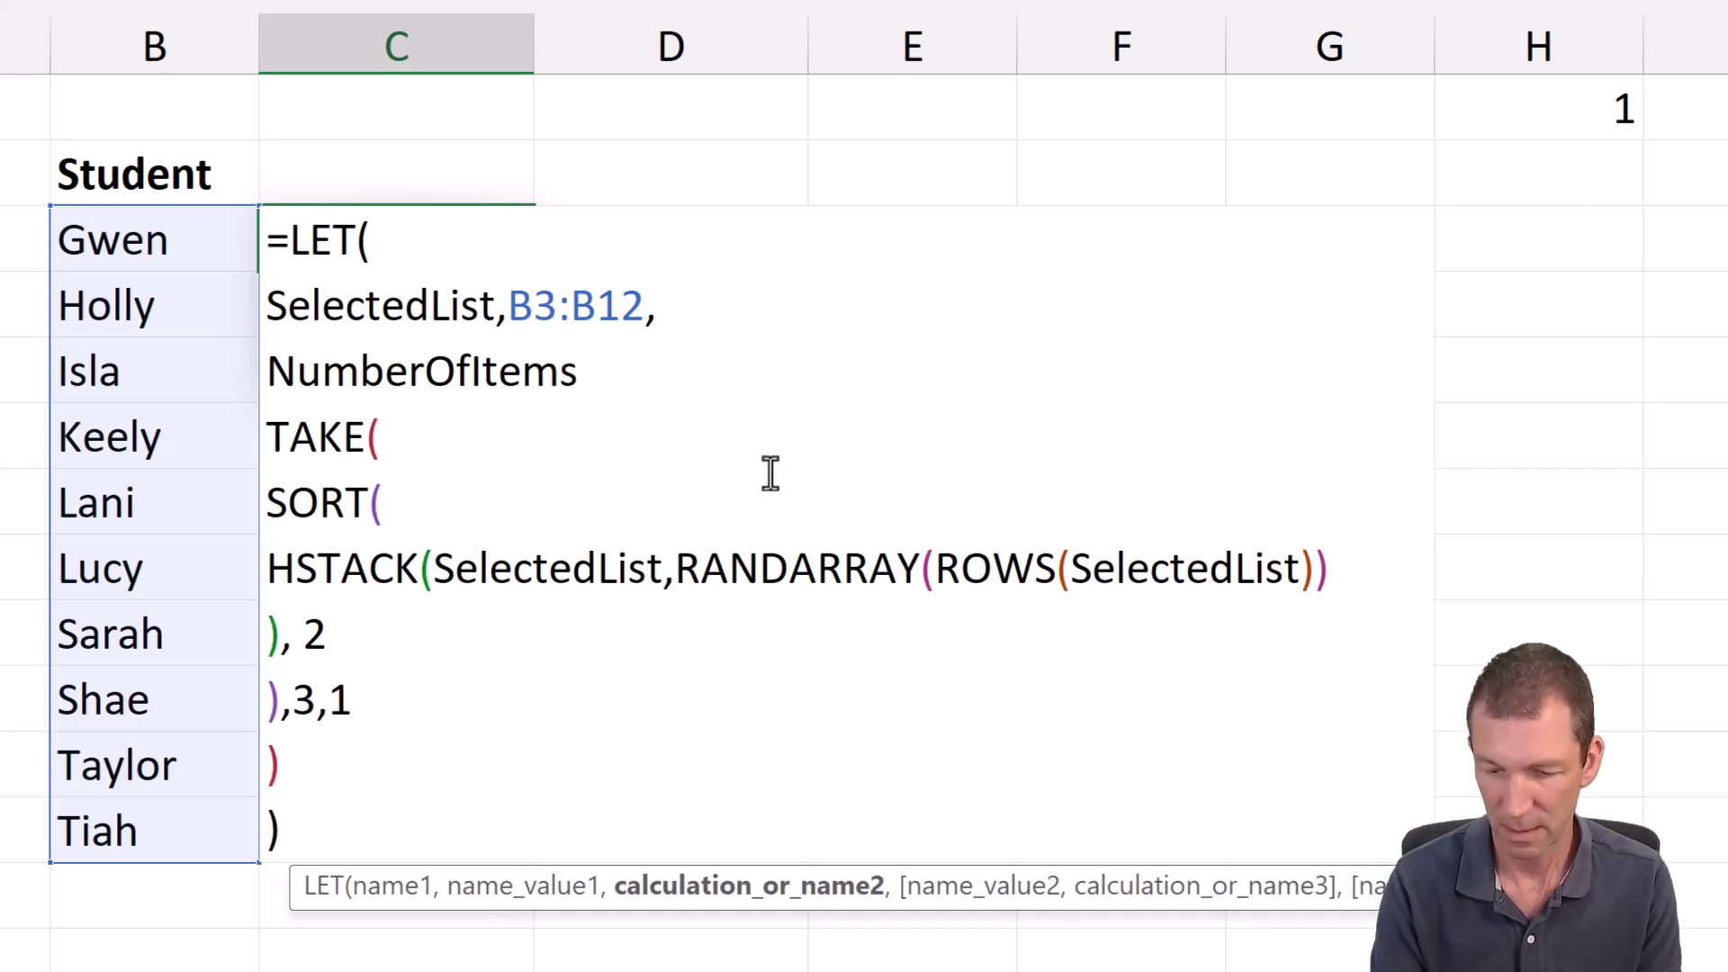
pyautogui.write(' = 3,')
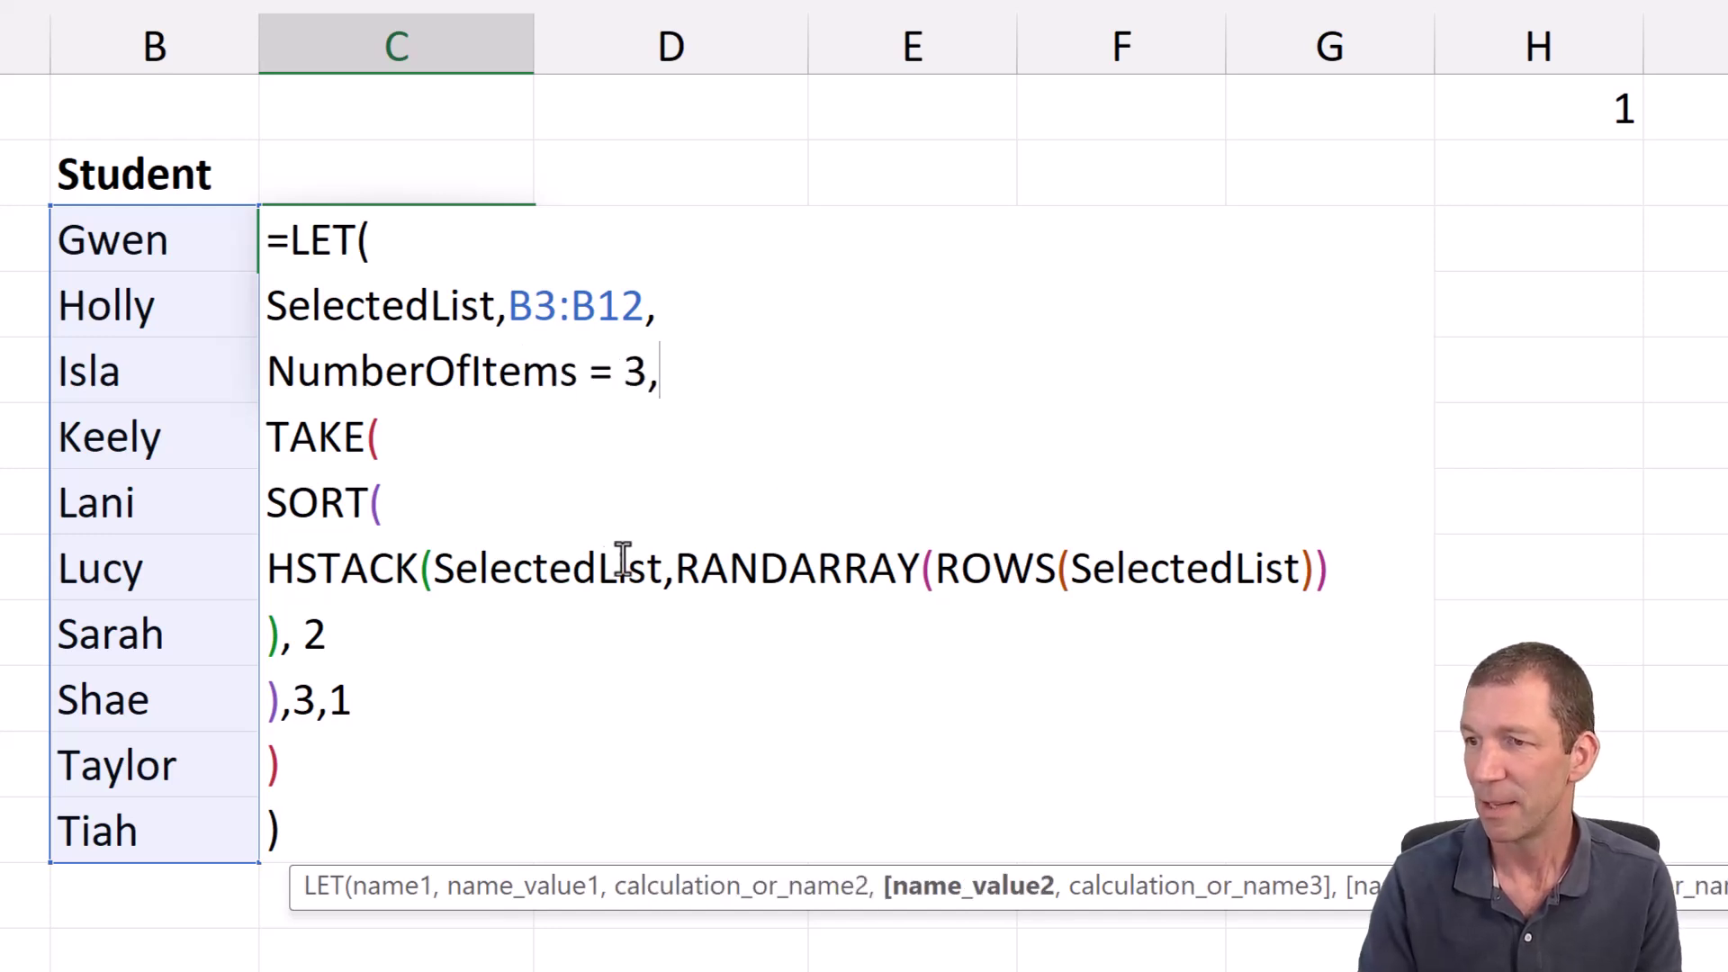
# Replace TAKE's hard-coded 3 with NumberOfItems, fixing the definition to 'NumberOfItems, 3,'.
pyautogui.click(294, 702)
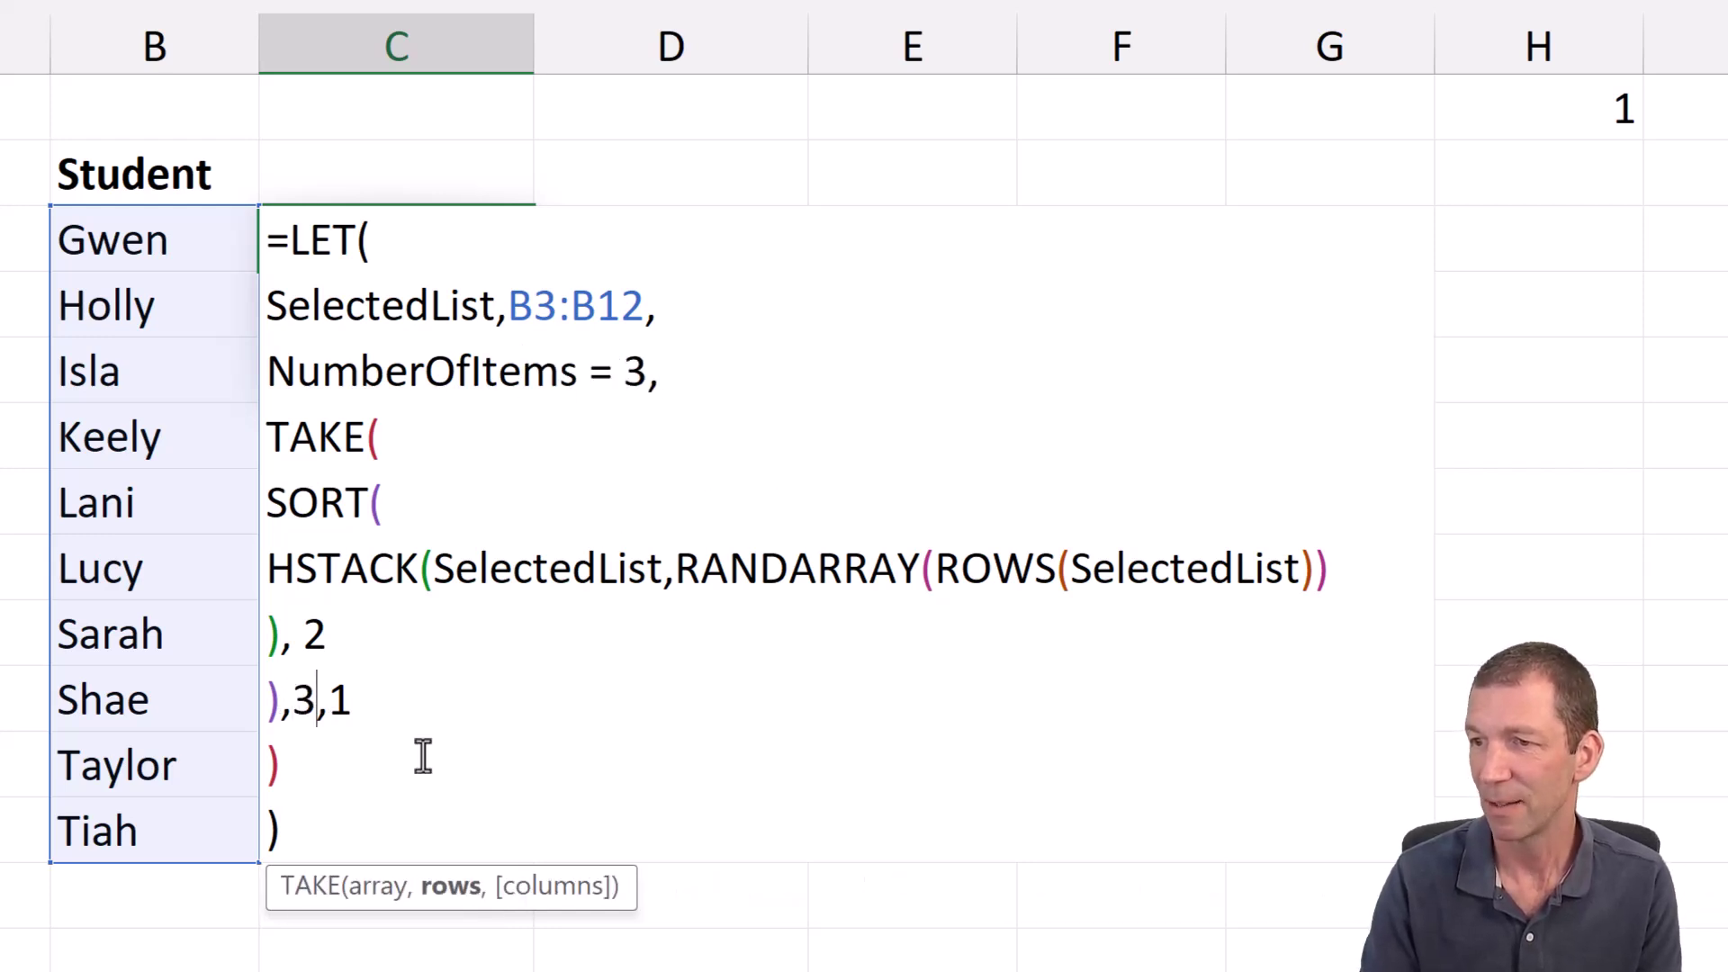
pyautogui.press('Delete')
pyautogui.write('Num')
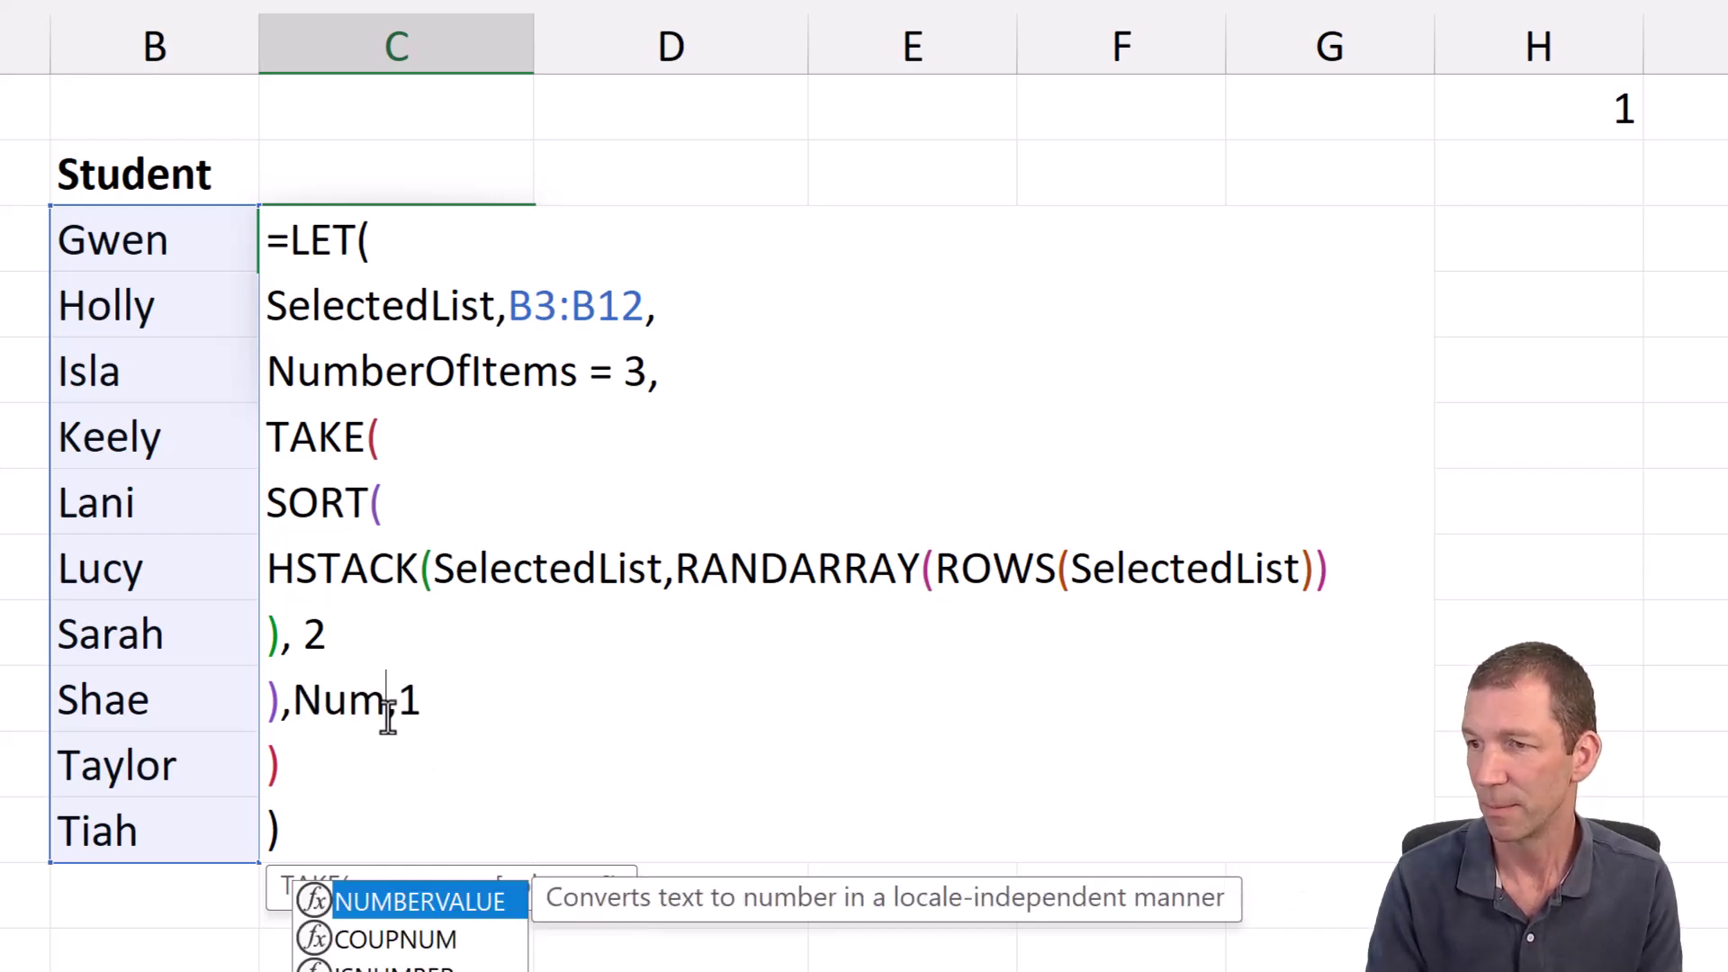
pyautogui.write('ber')
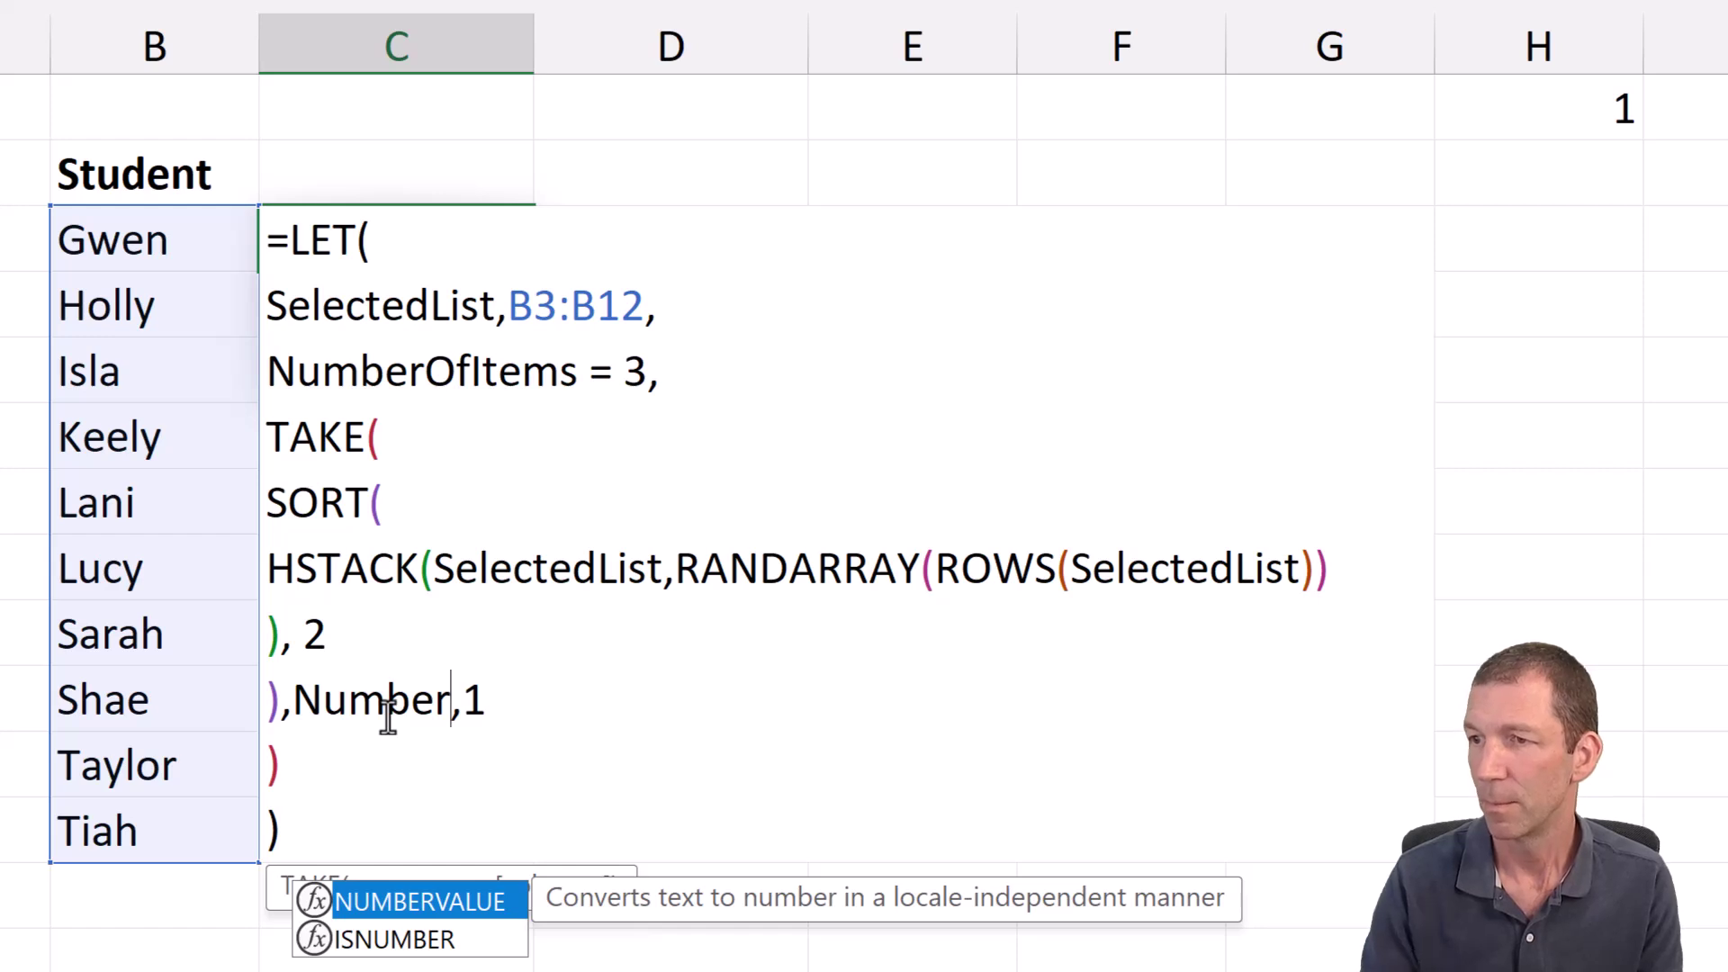
pyautogui.click(590, 378)
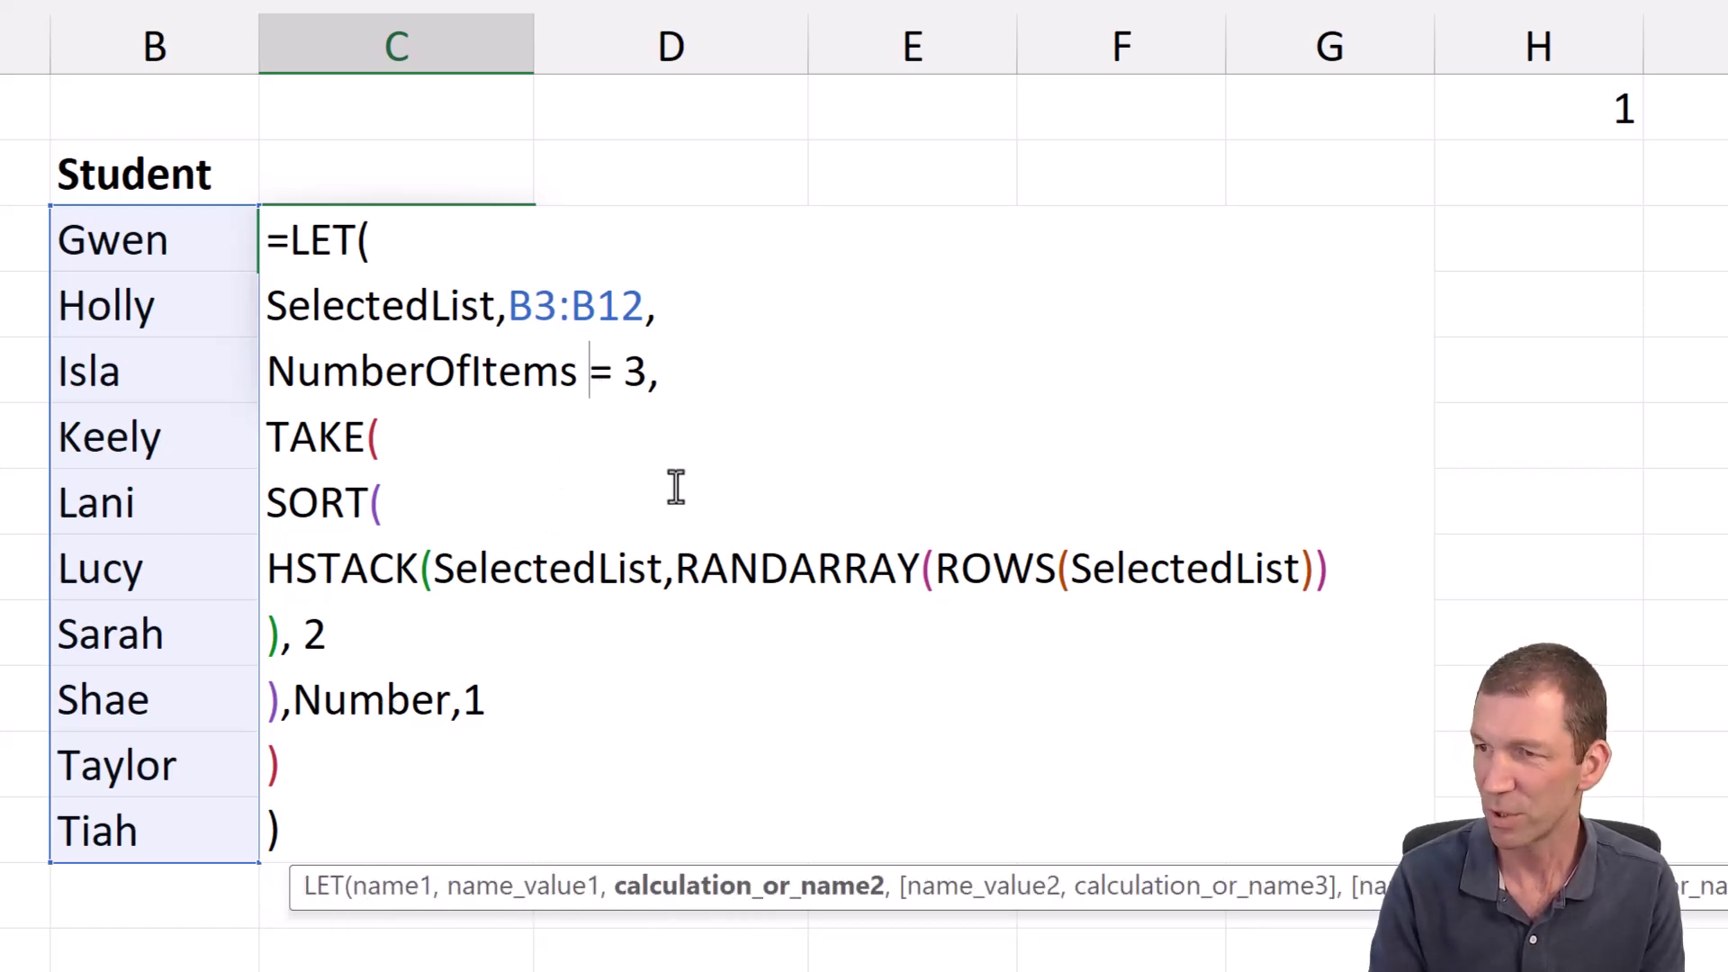
pyautogui.press('Delete')
pyautogui.press('BackSpace')
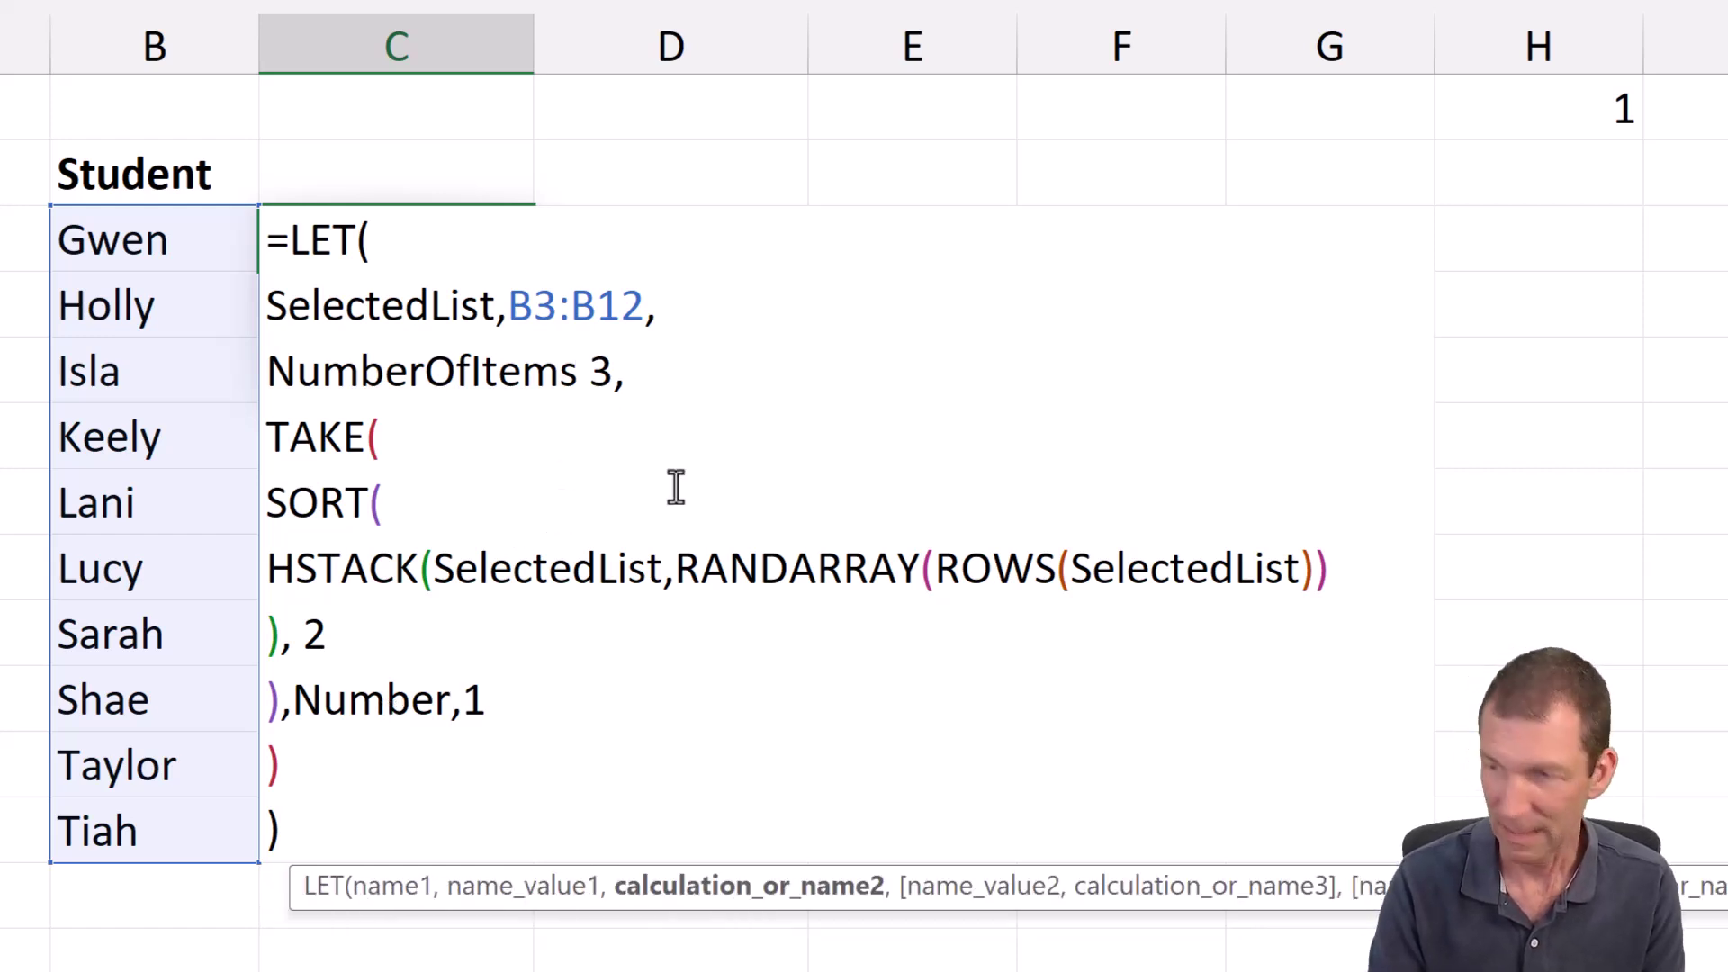
pyautogui.write(',')
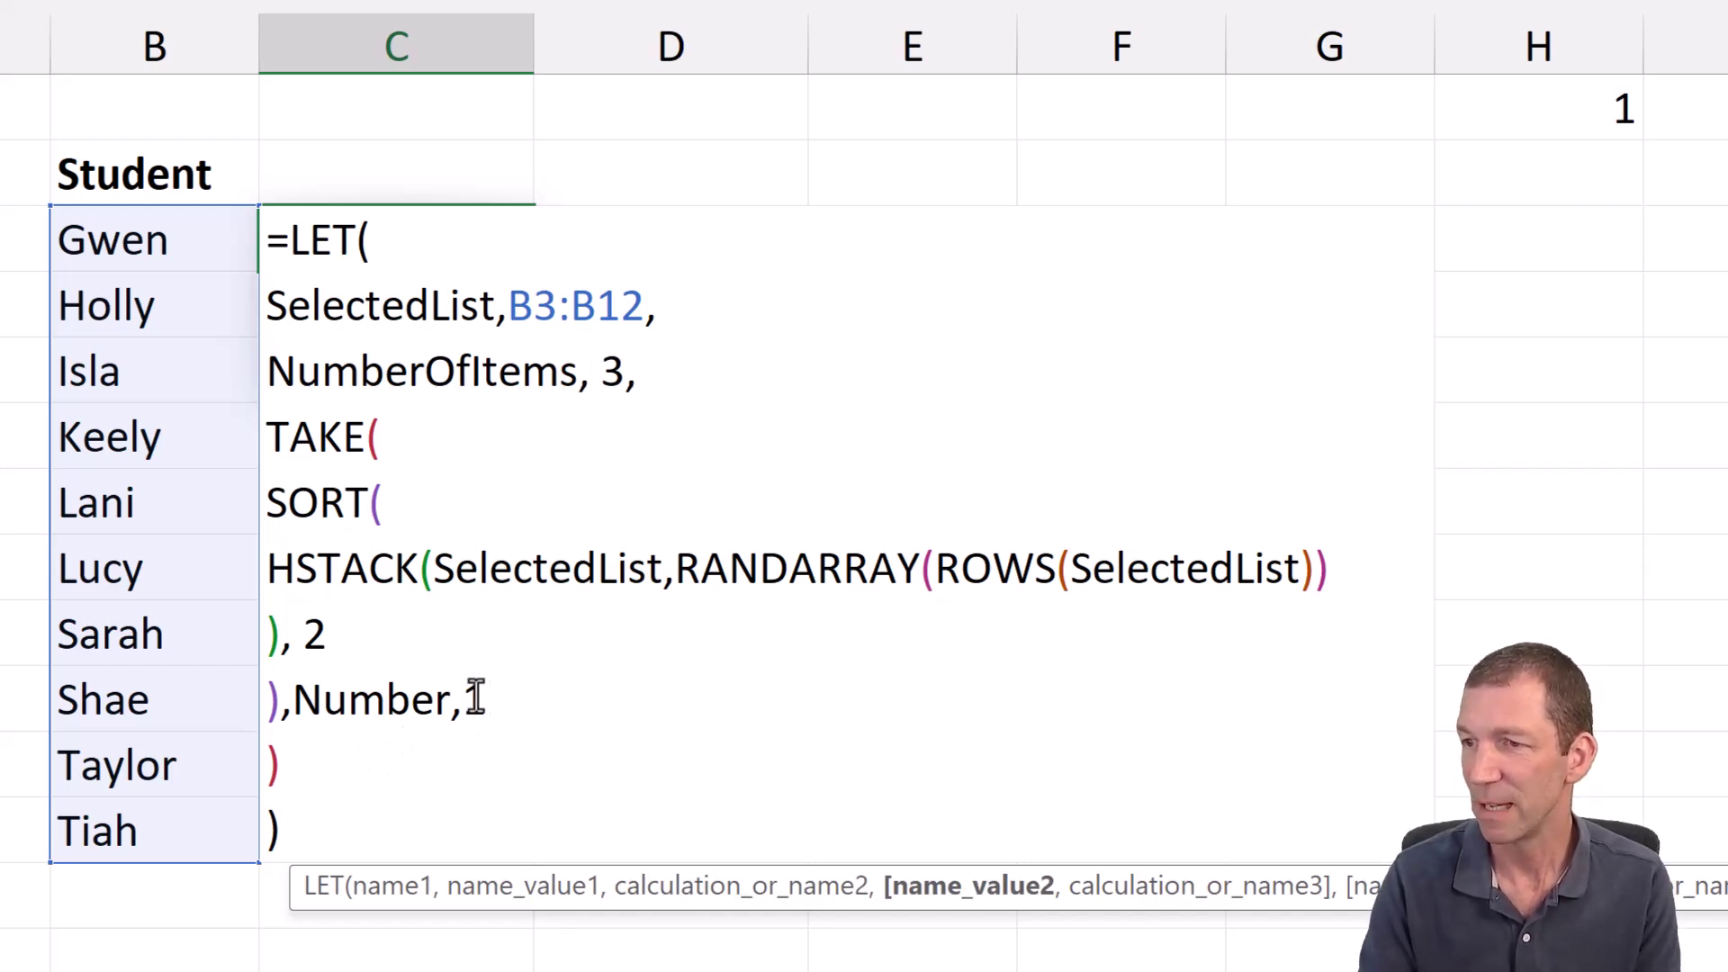
pyautogui.click(411, 698)
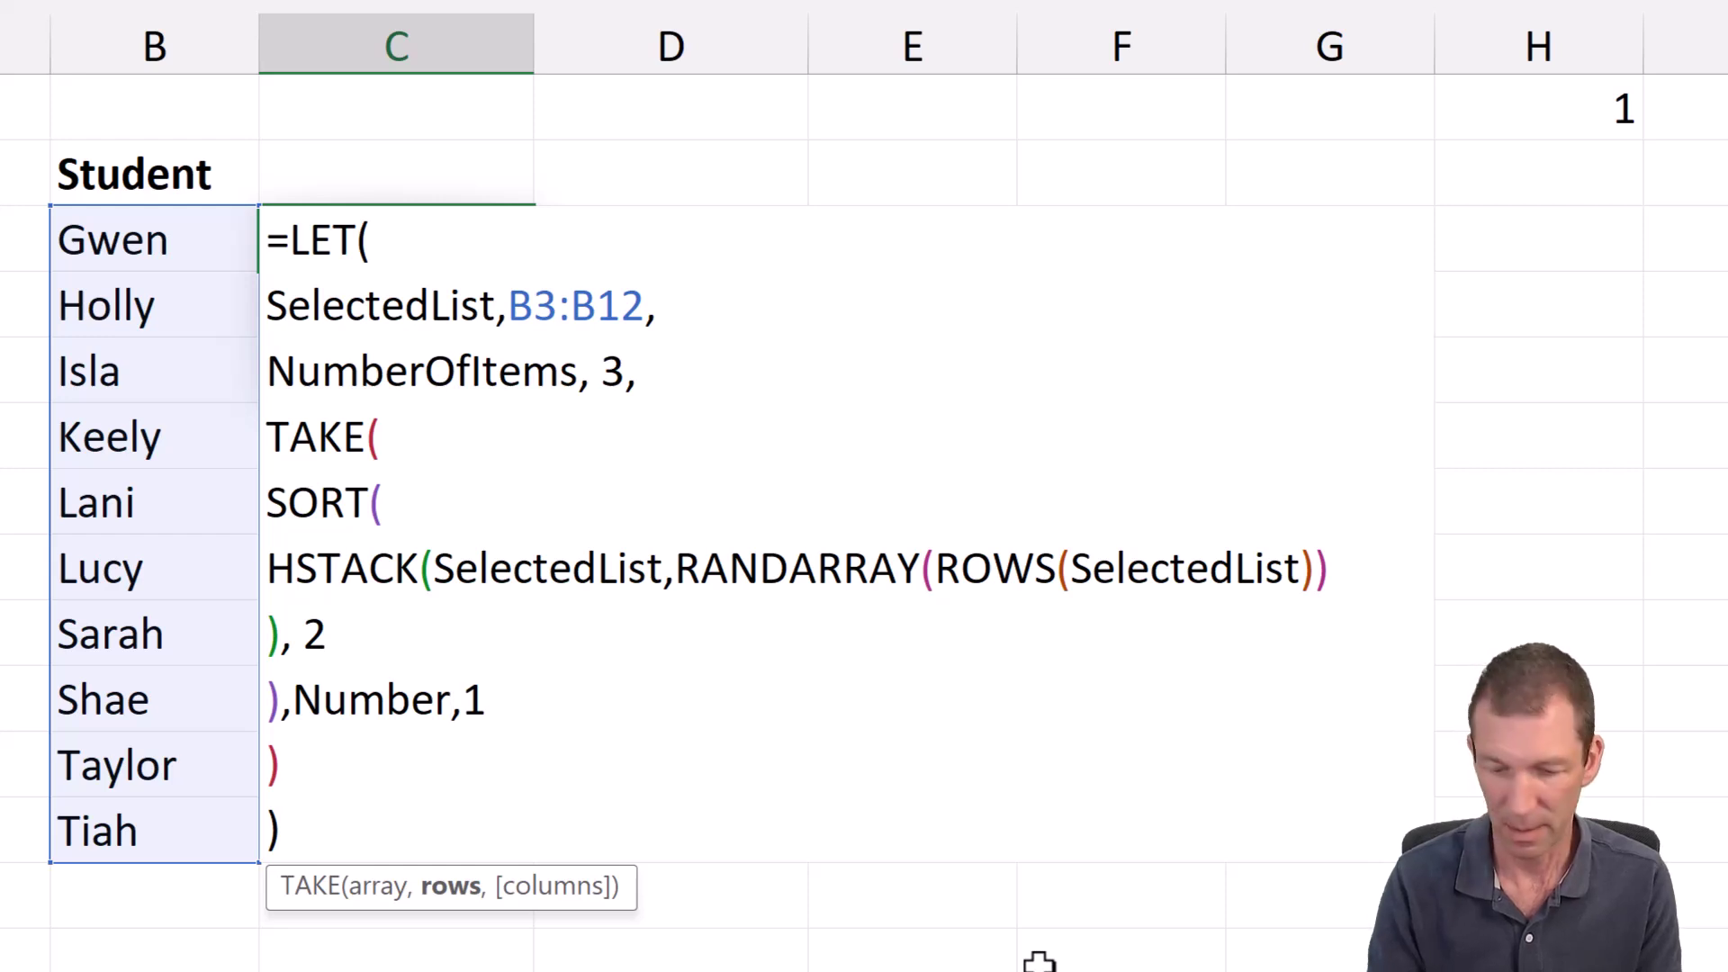
pyautogui.write('Of')
pyautogui.press('Tab')
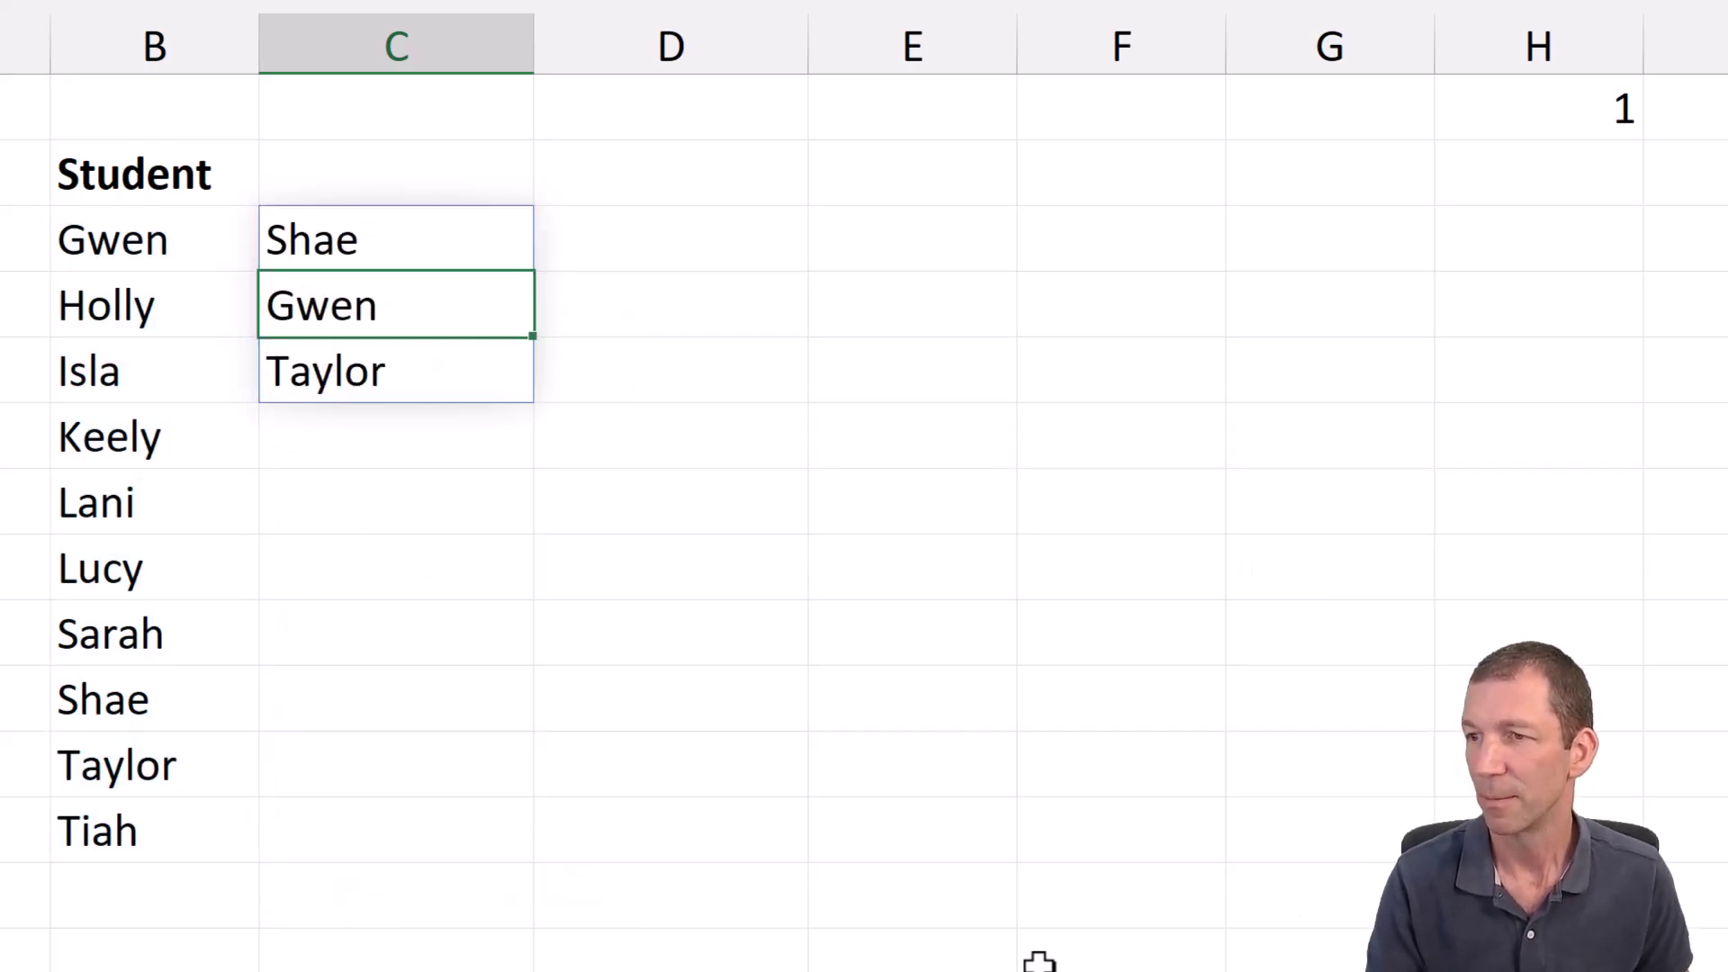
pyautogui.click(317, 248)
pyautogui.press('F2')
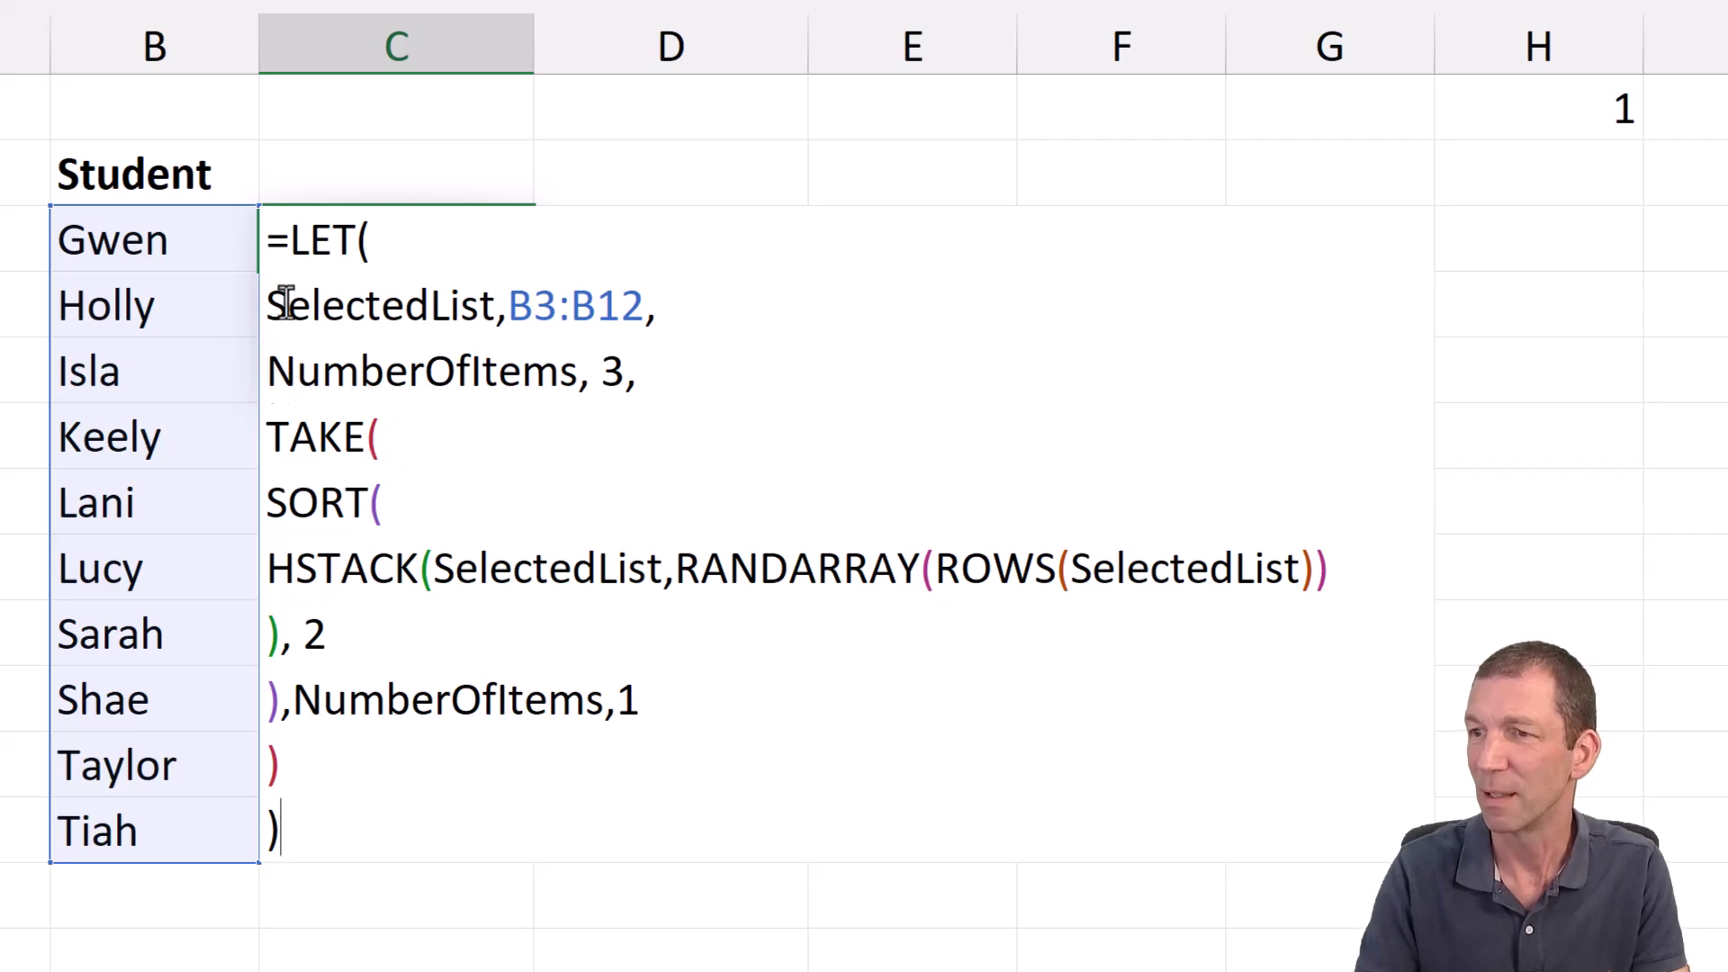
# Indent the TAKE and SORT lines of the LET formula, then shrink the formula bar.
pyautogui.press('Escape')
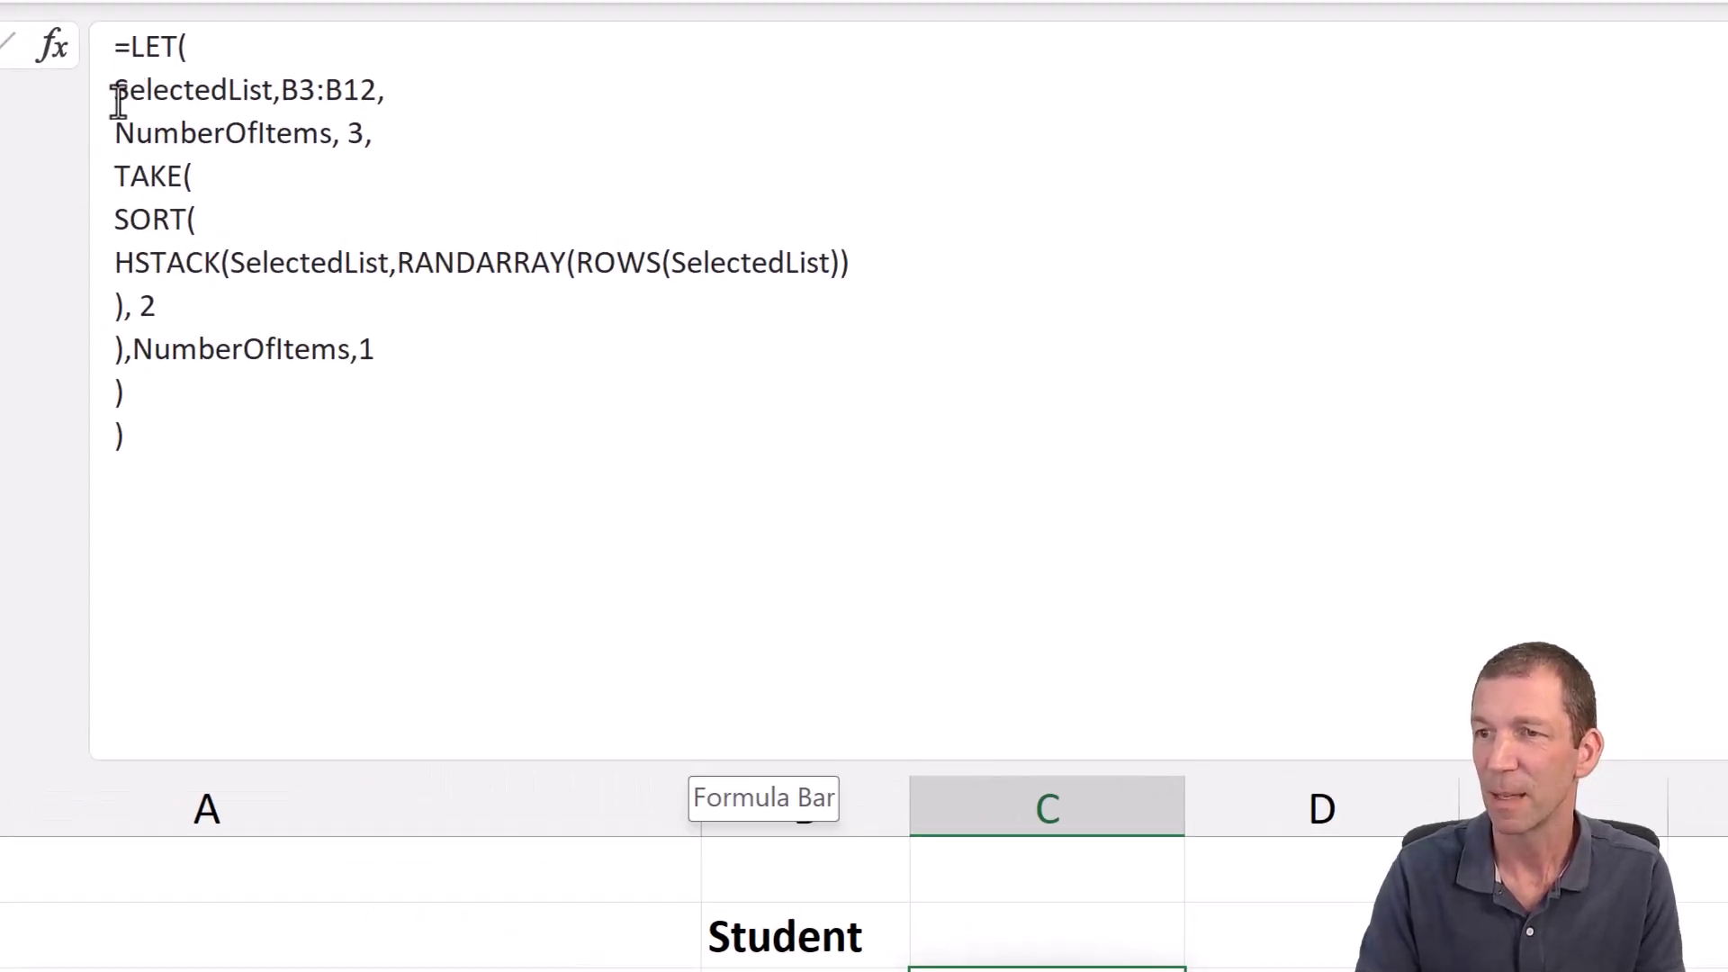
pyautogui.click(116, 176)
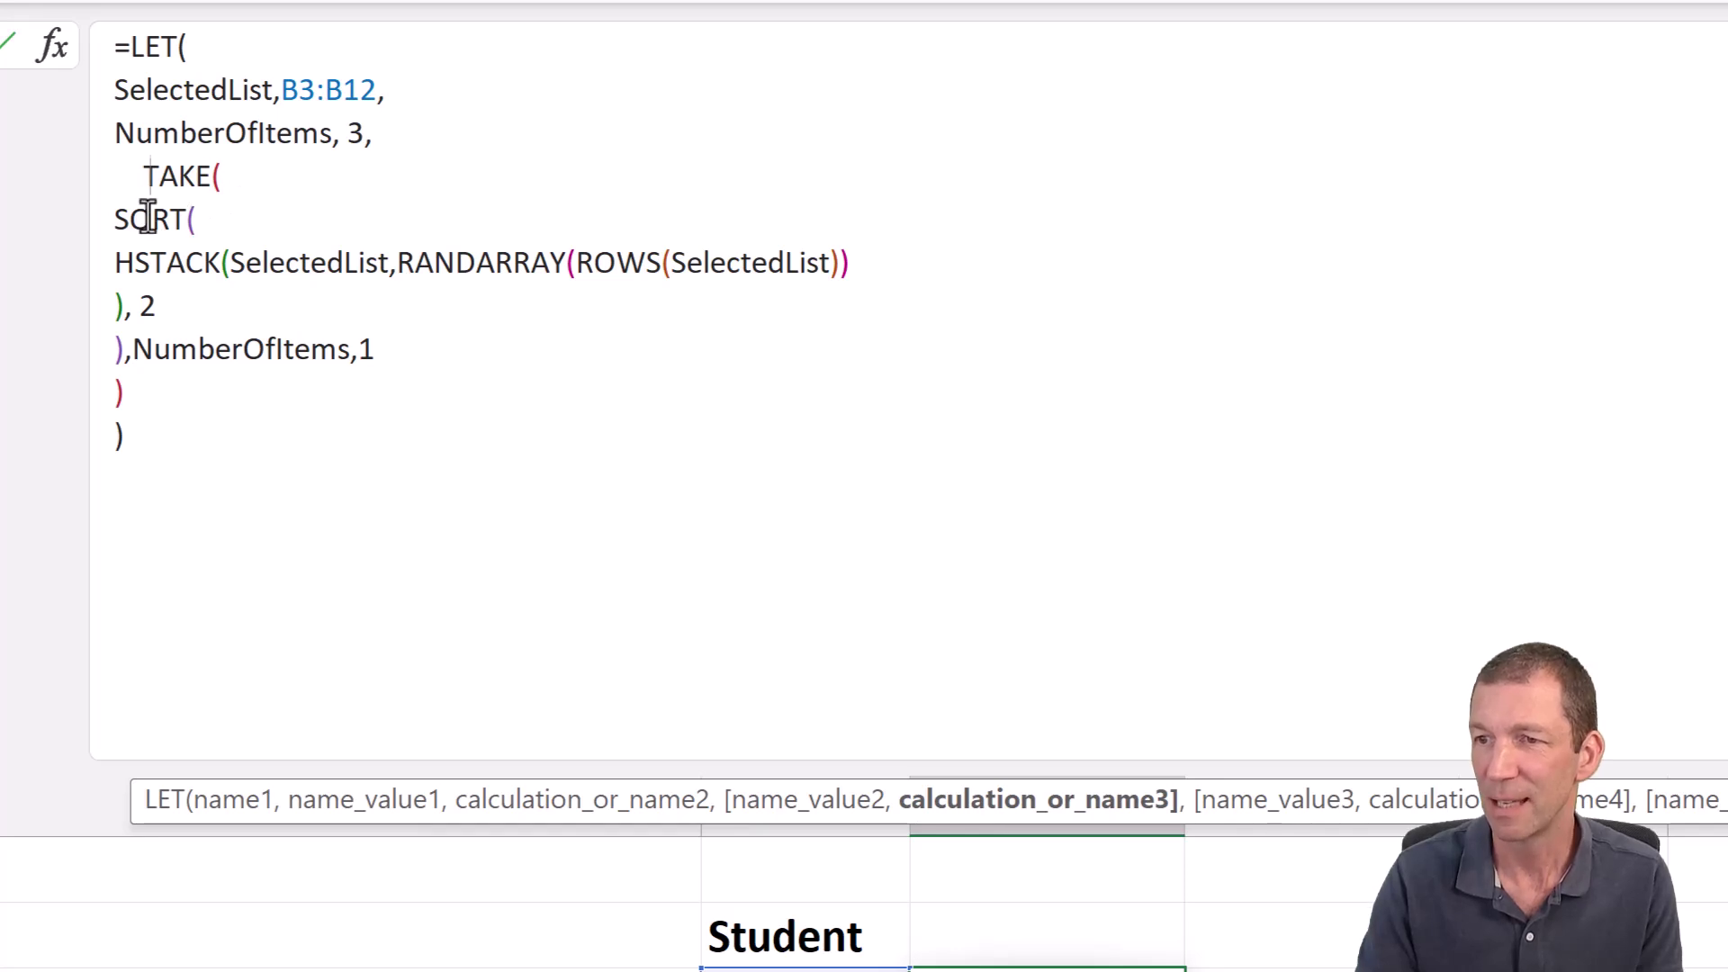
pyautogui.click(115, 220)
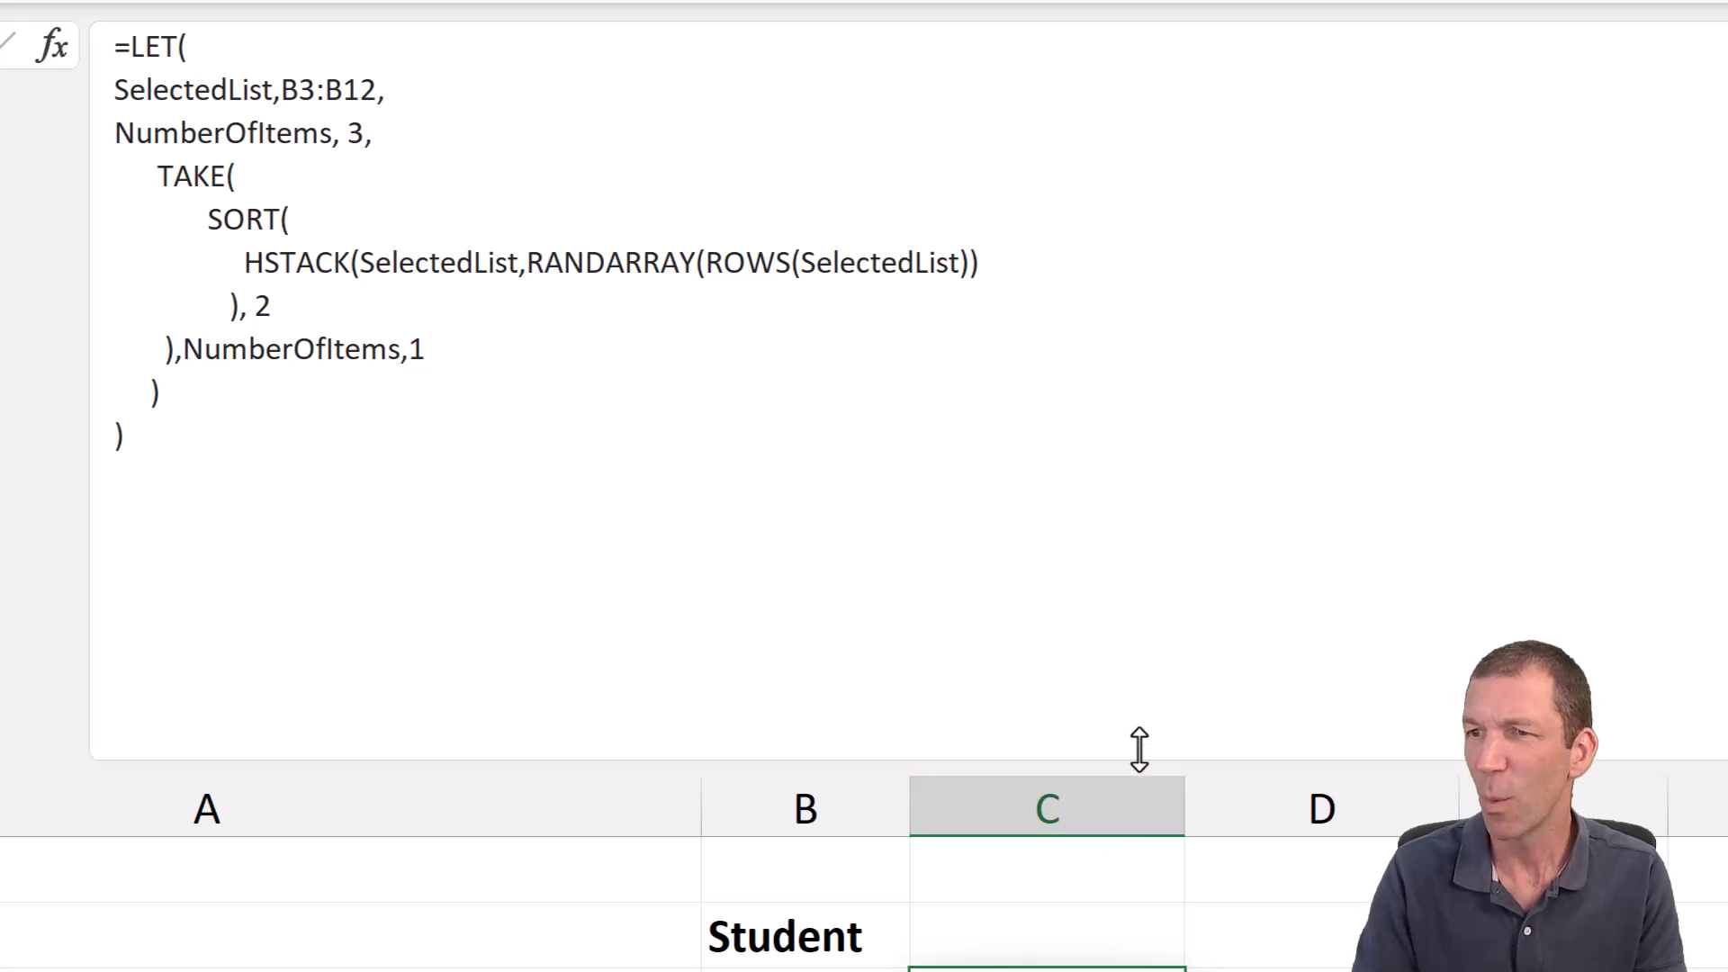
pyautogui.moveTo(1138, 752); pyautogui.dragTo(795, 46)
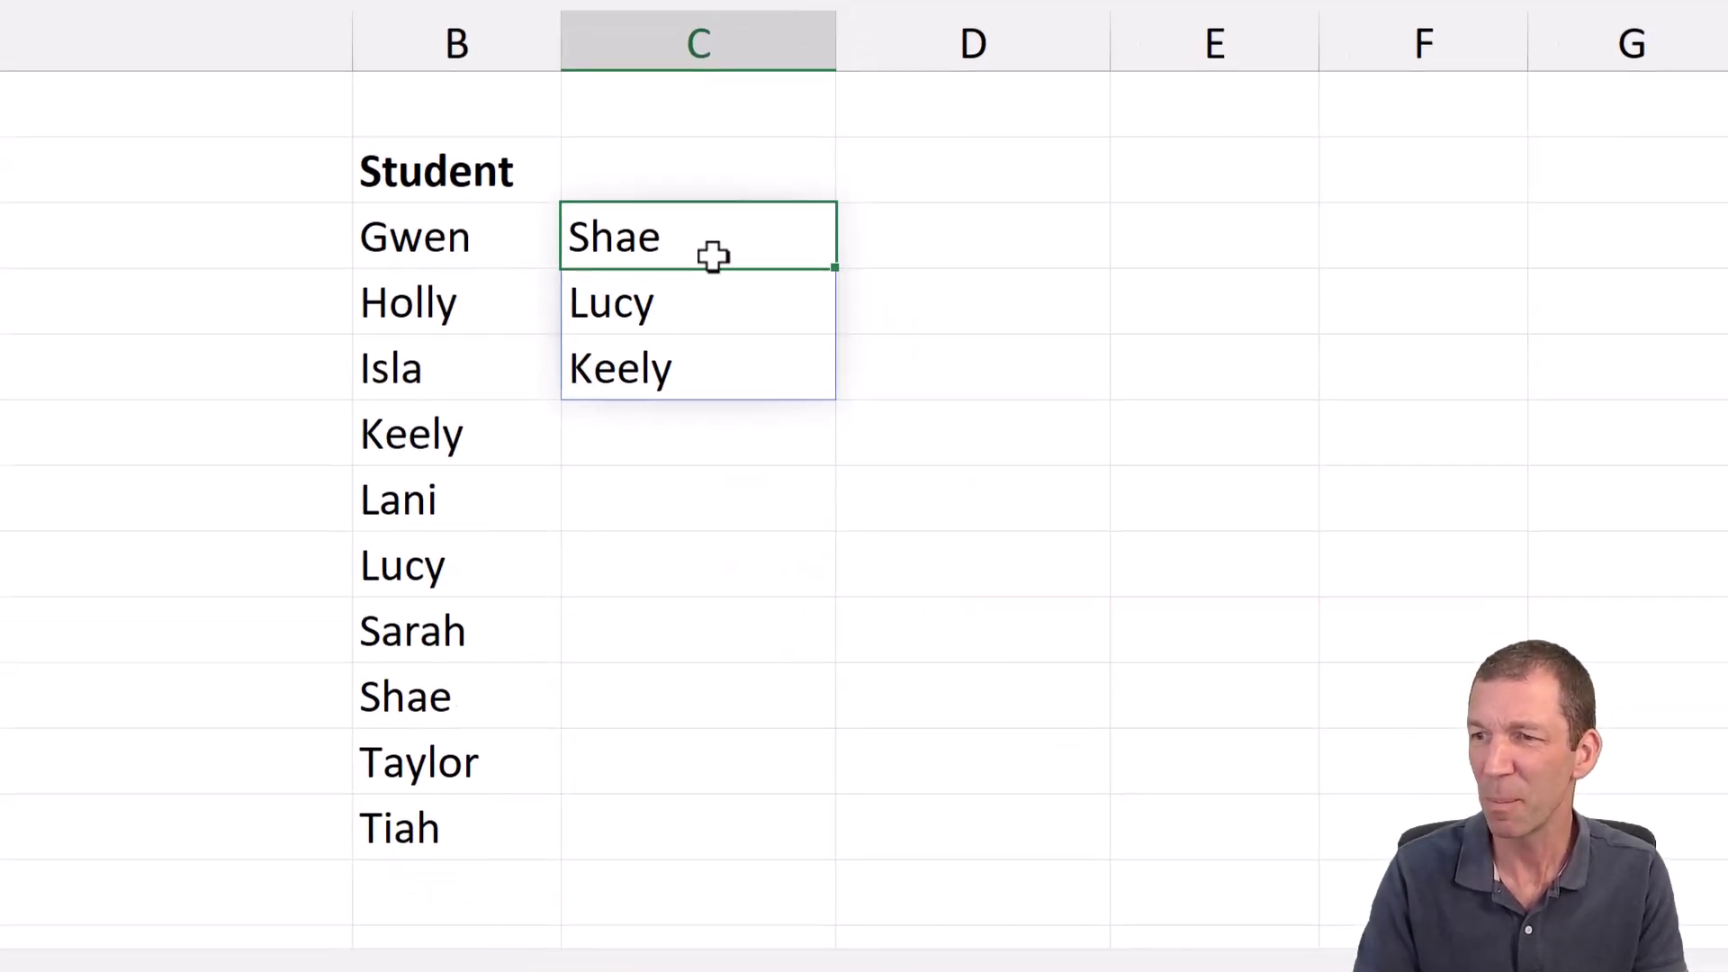
pyautogui.doubleClick(713, 257)
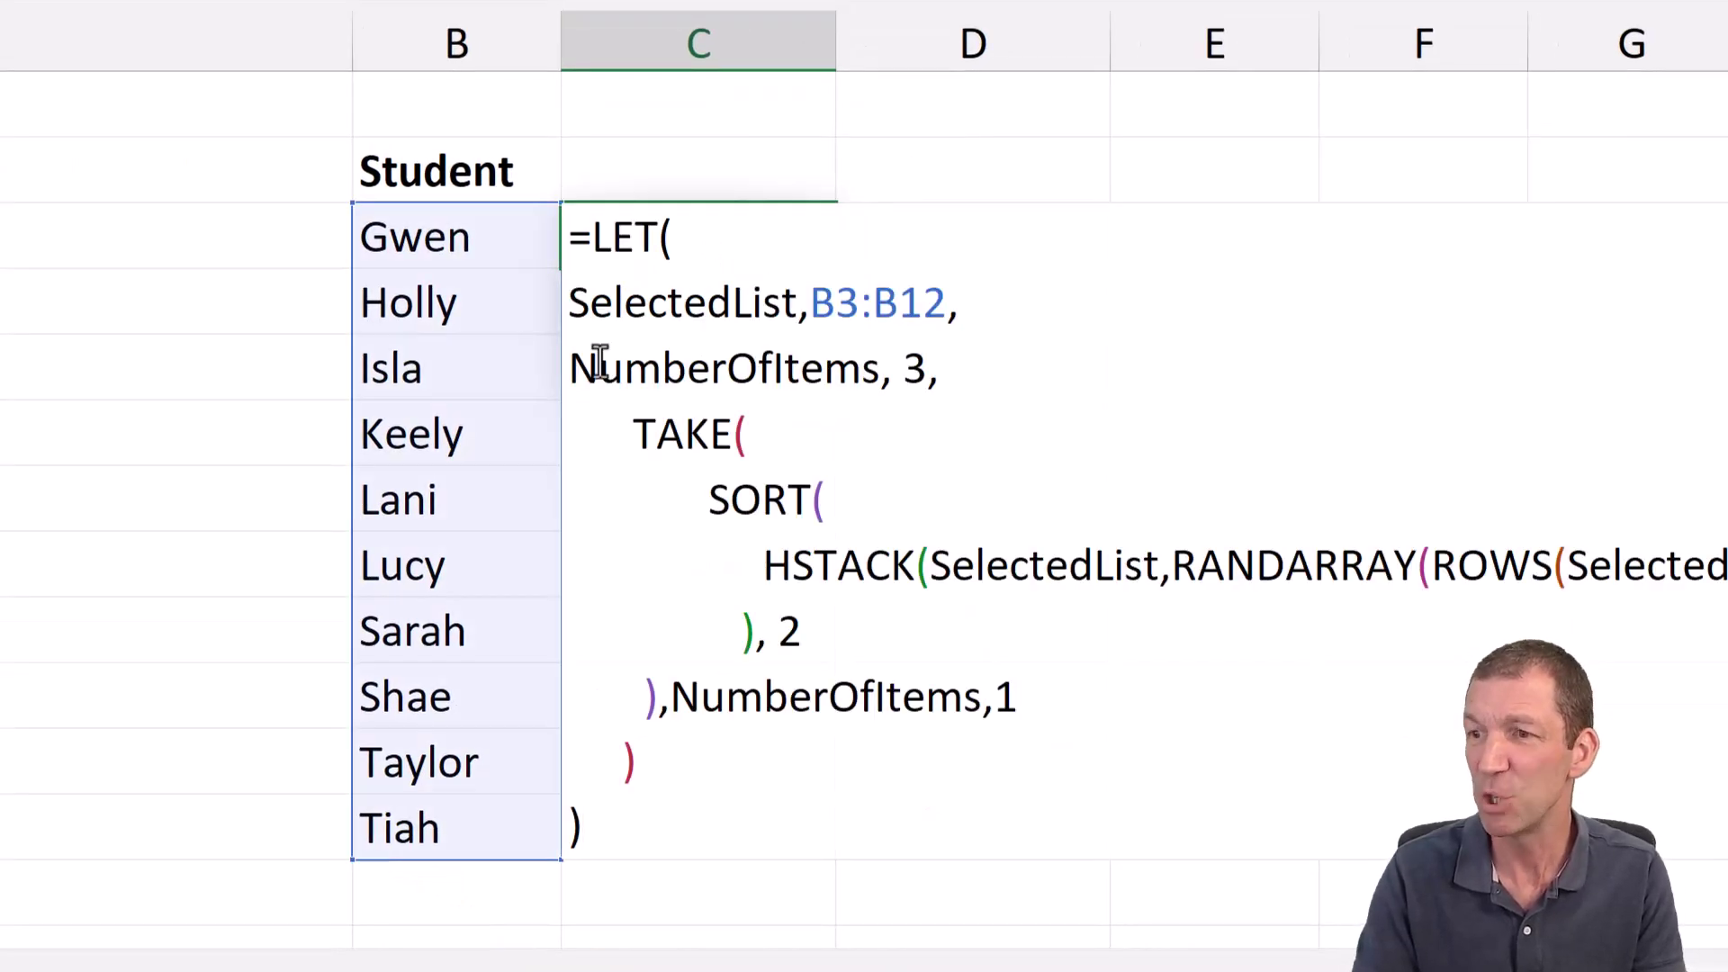
pyautogui.press('Escape')
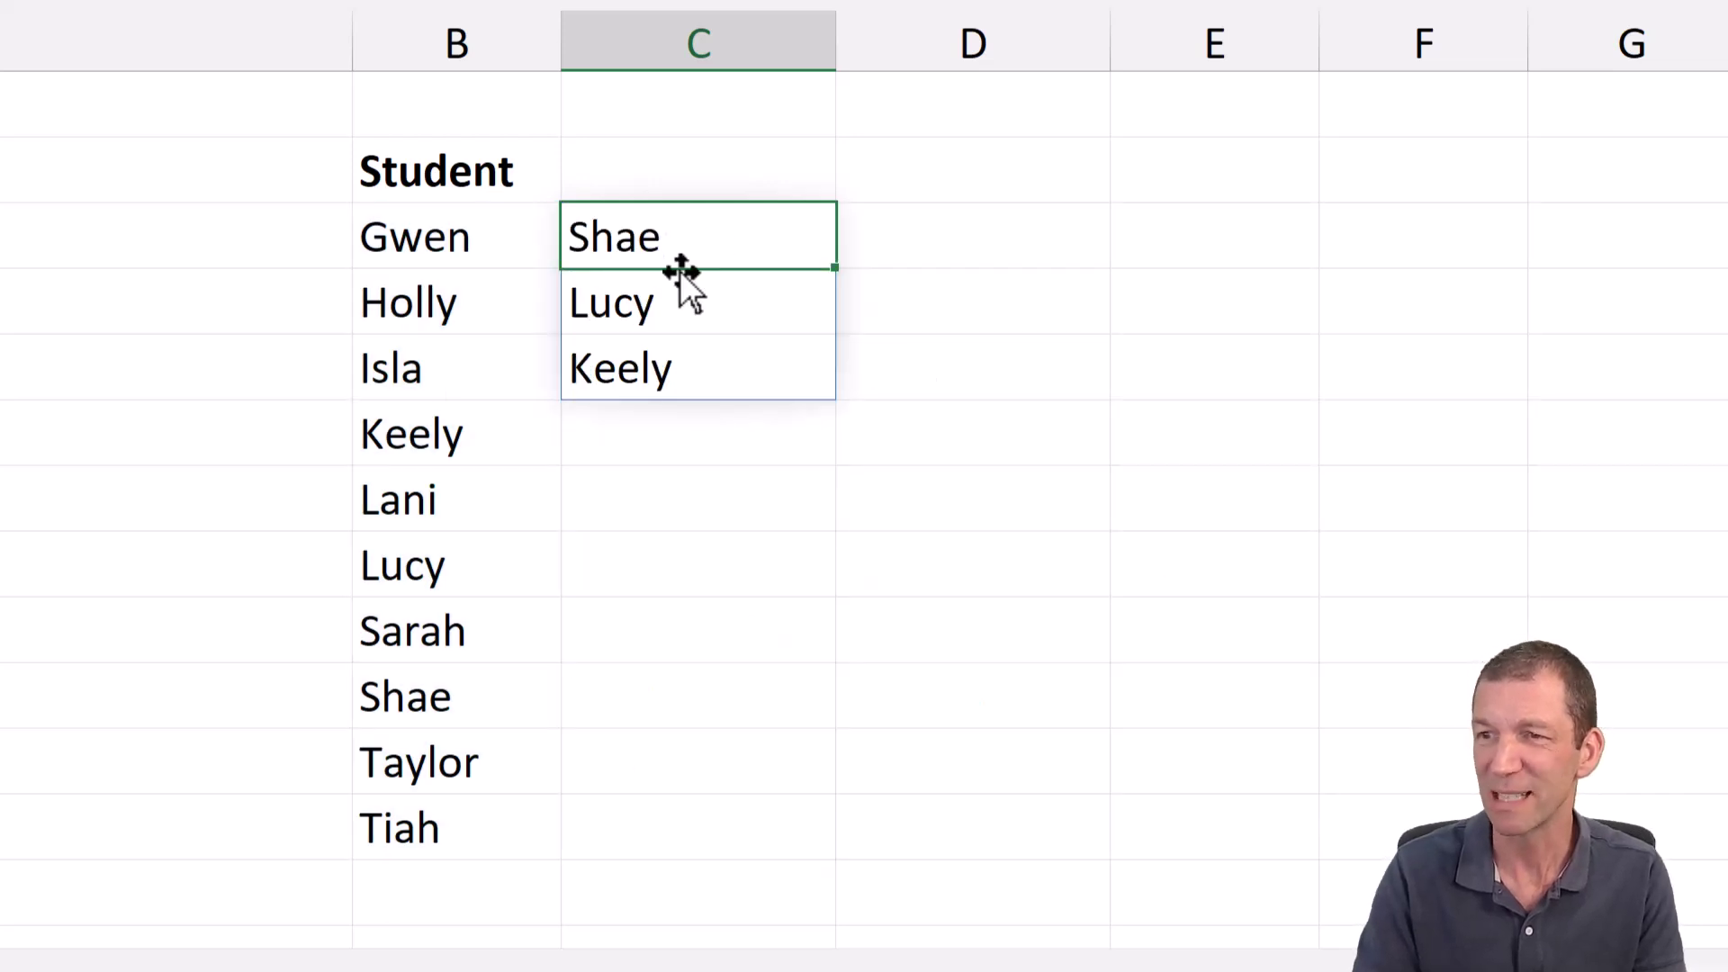
pyautogui.click(1007, 236)
pyautogui.write('=rand')
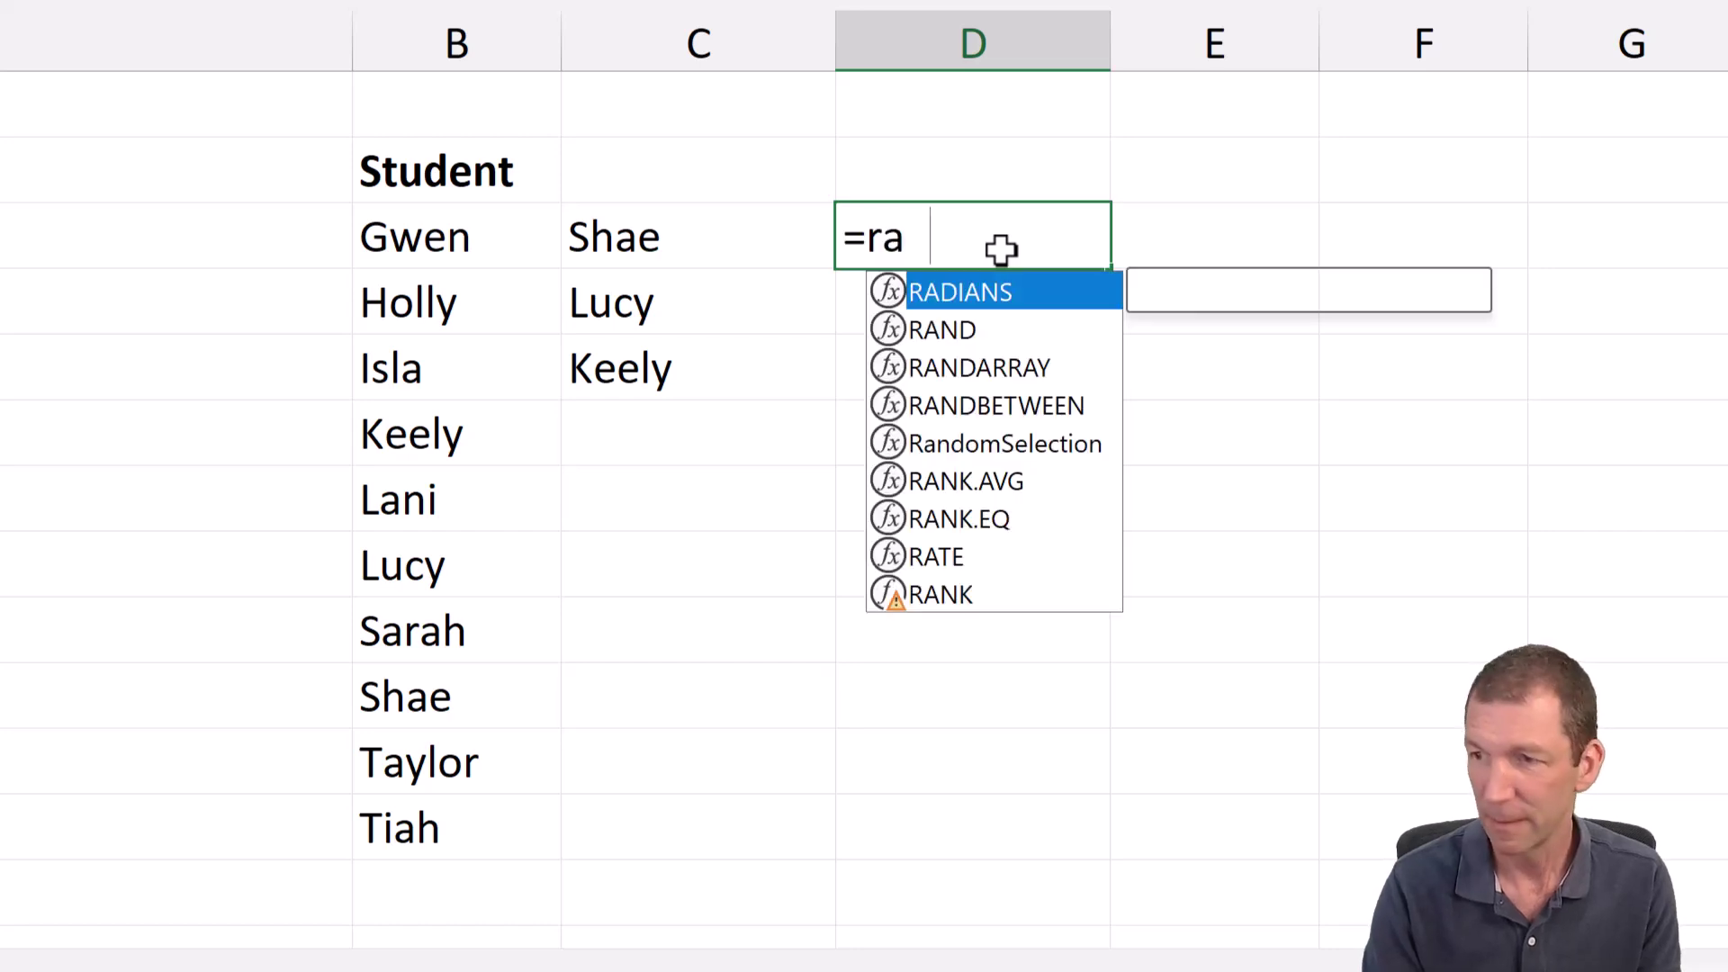
pyautogui.doubleClick(997, 407)
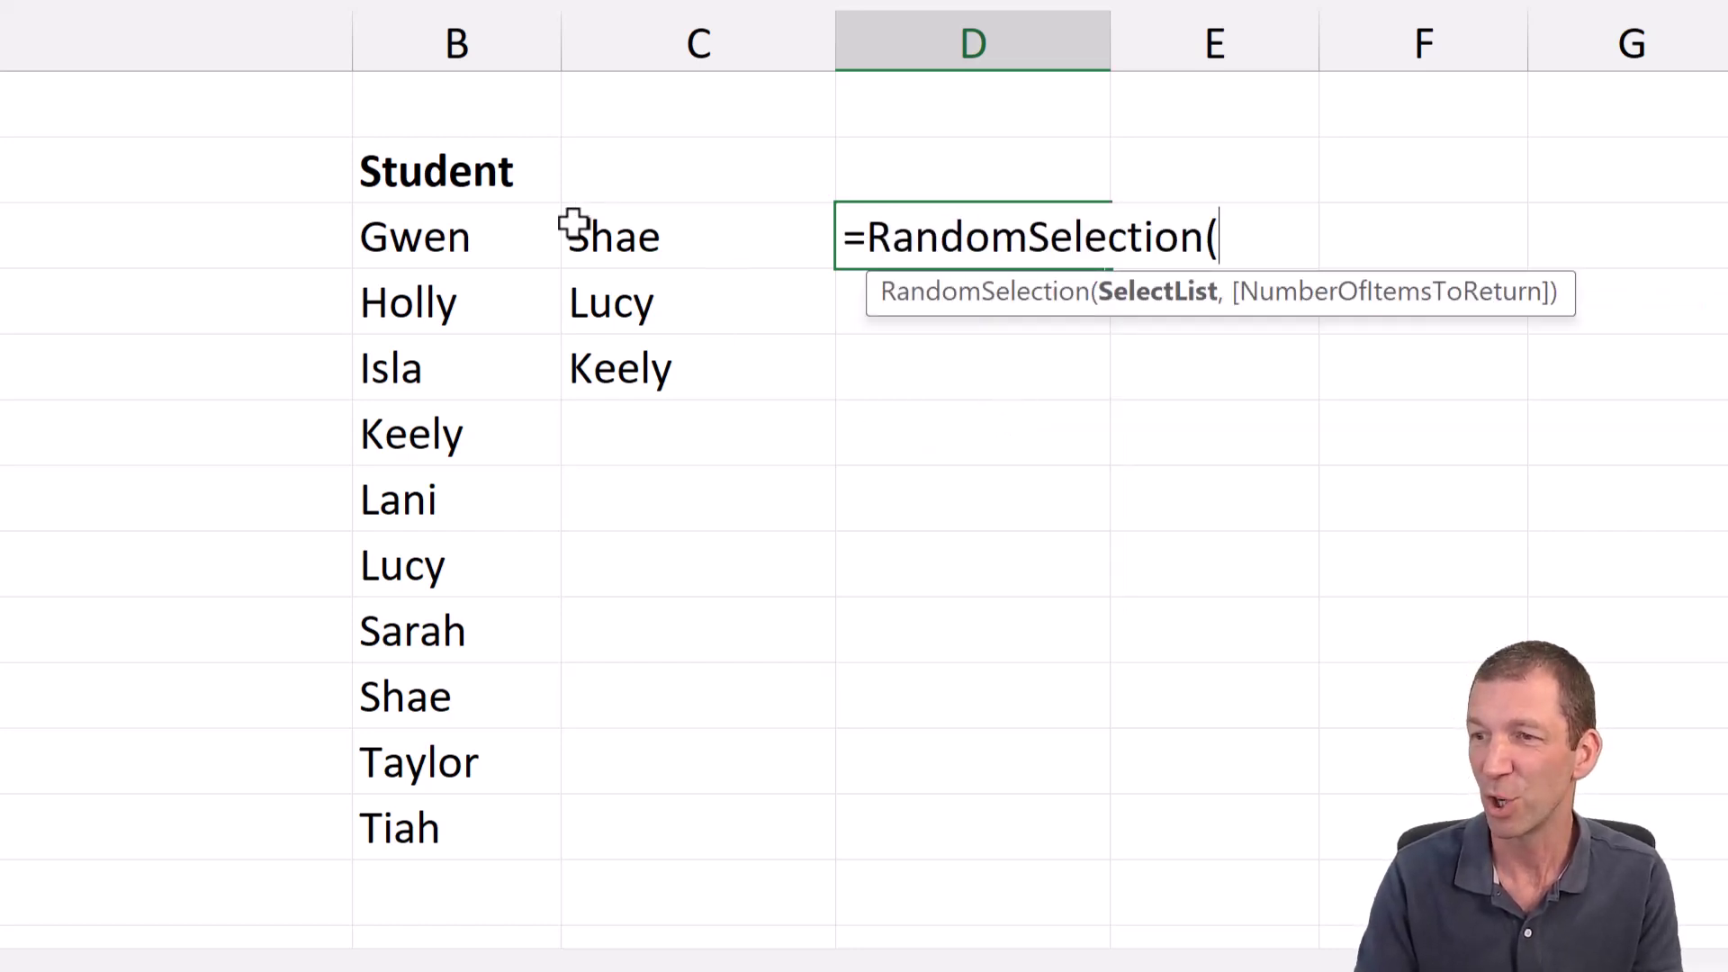
pyautogui.press('Escape')
pyautogui.click(683, 221)
pyautogui.press('F2')
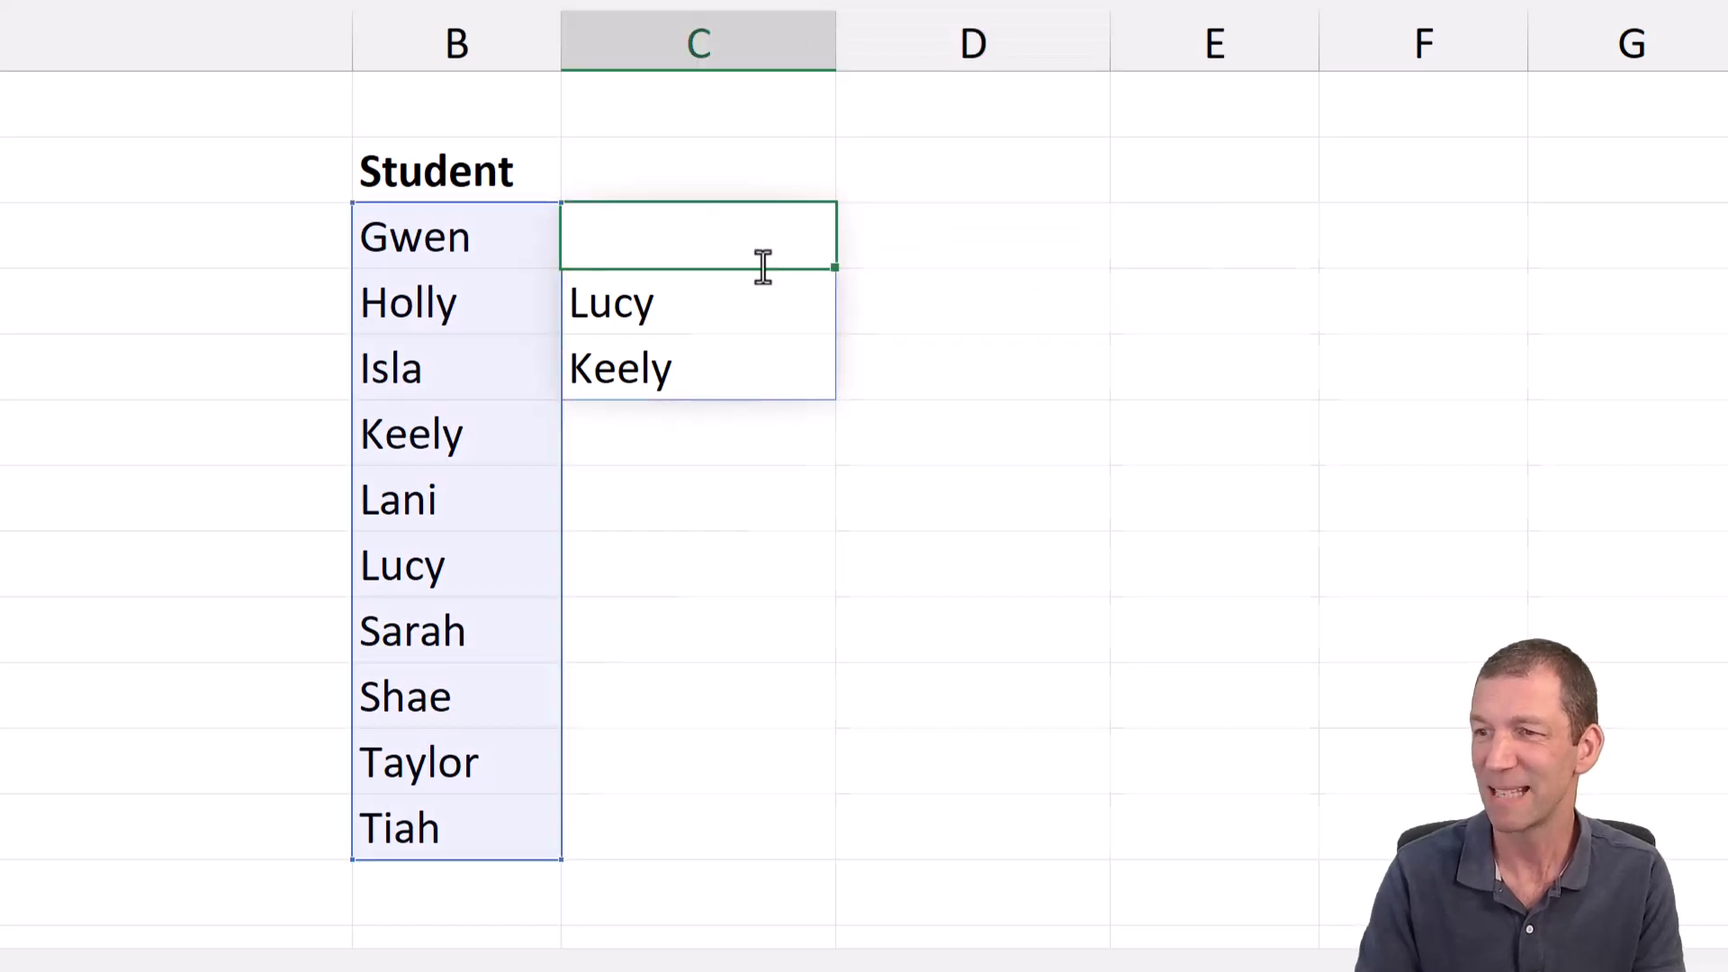
pyautogui.press('Escape')
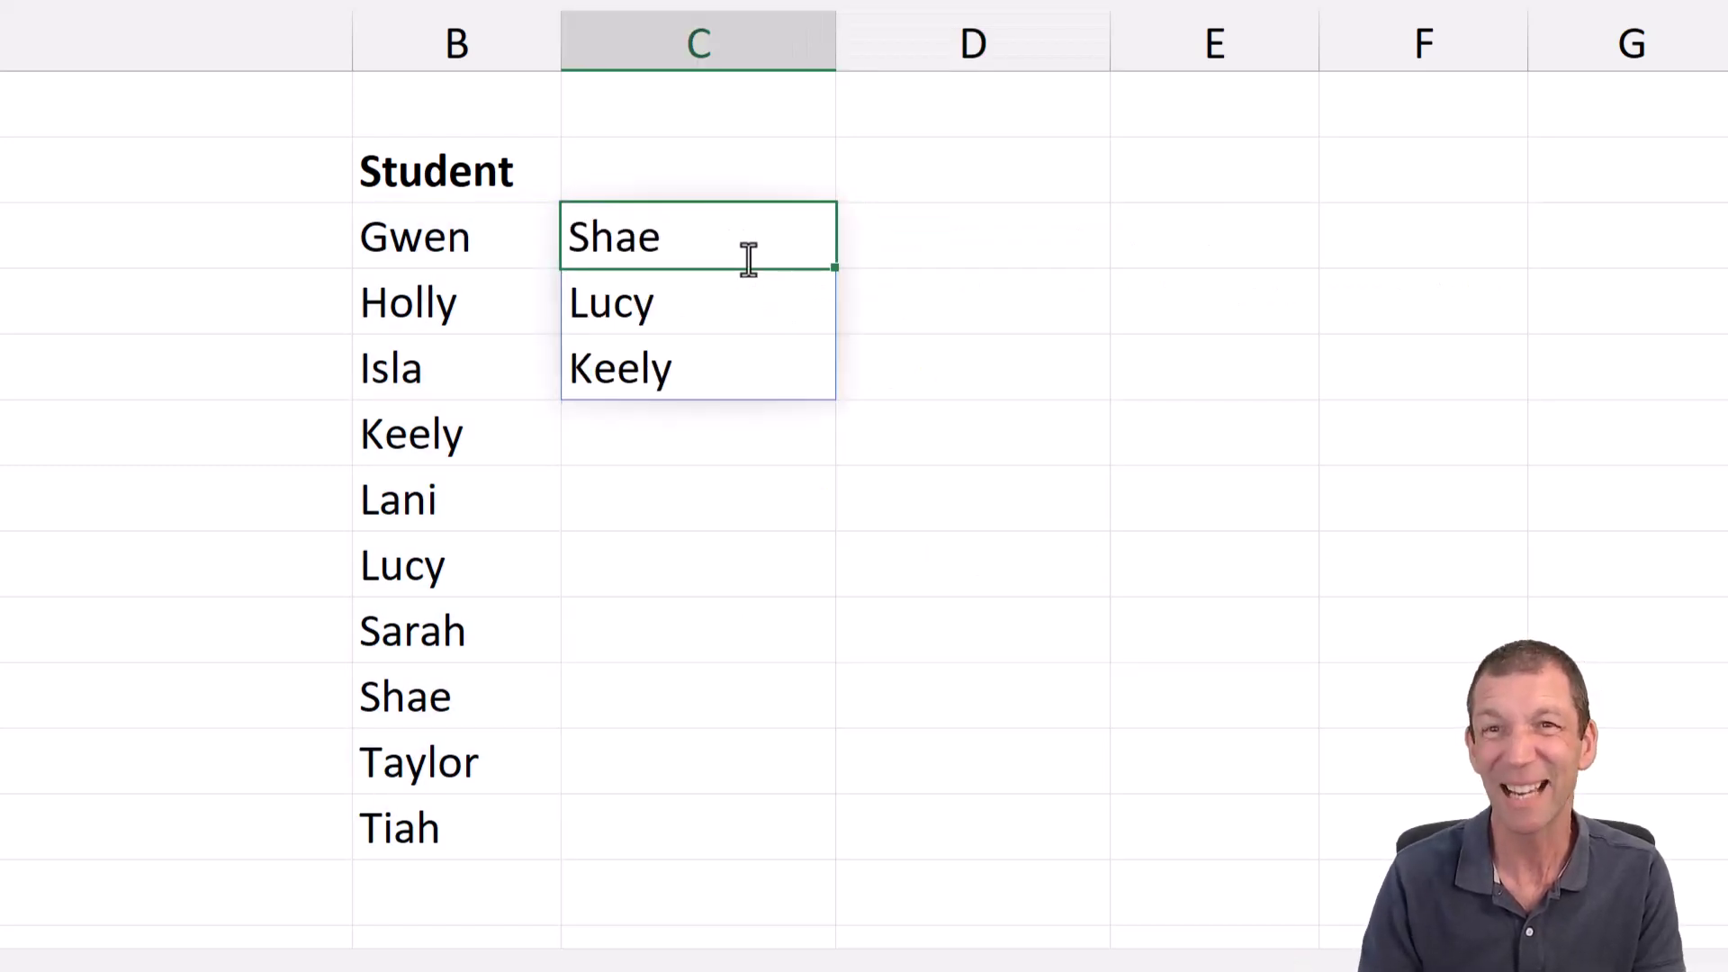
pyautogui.click(1037, 212)
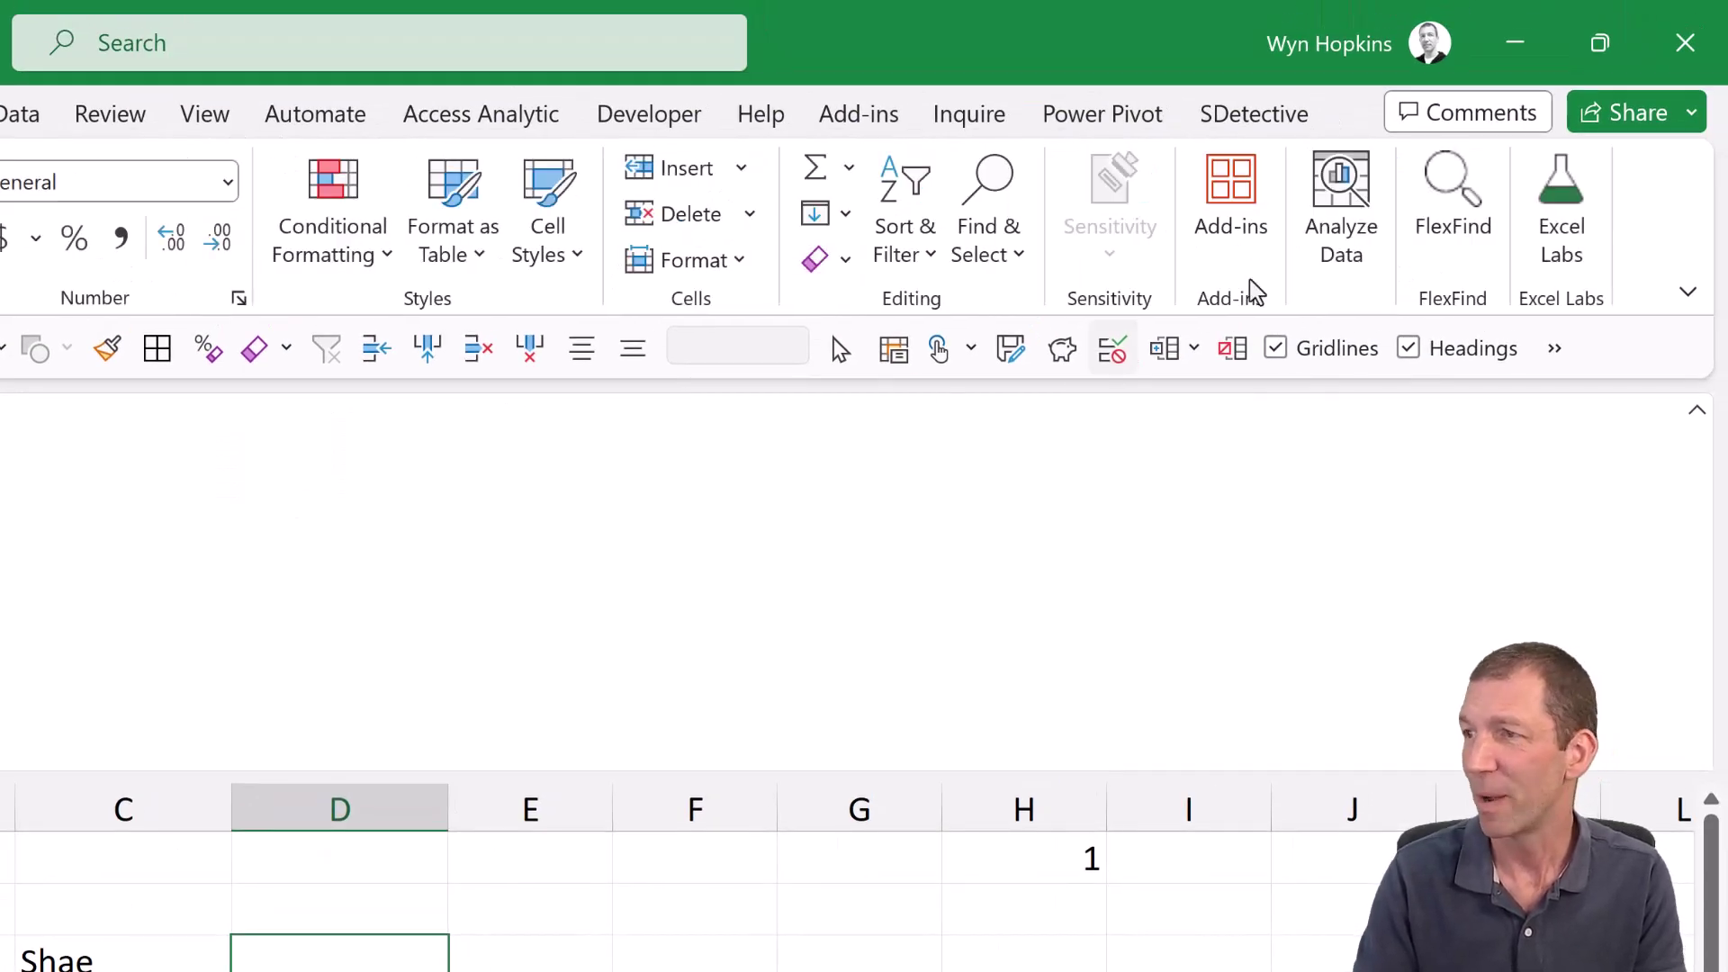
pyautogui.click(1561, 218)
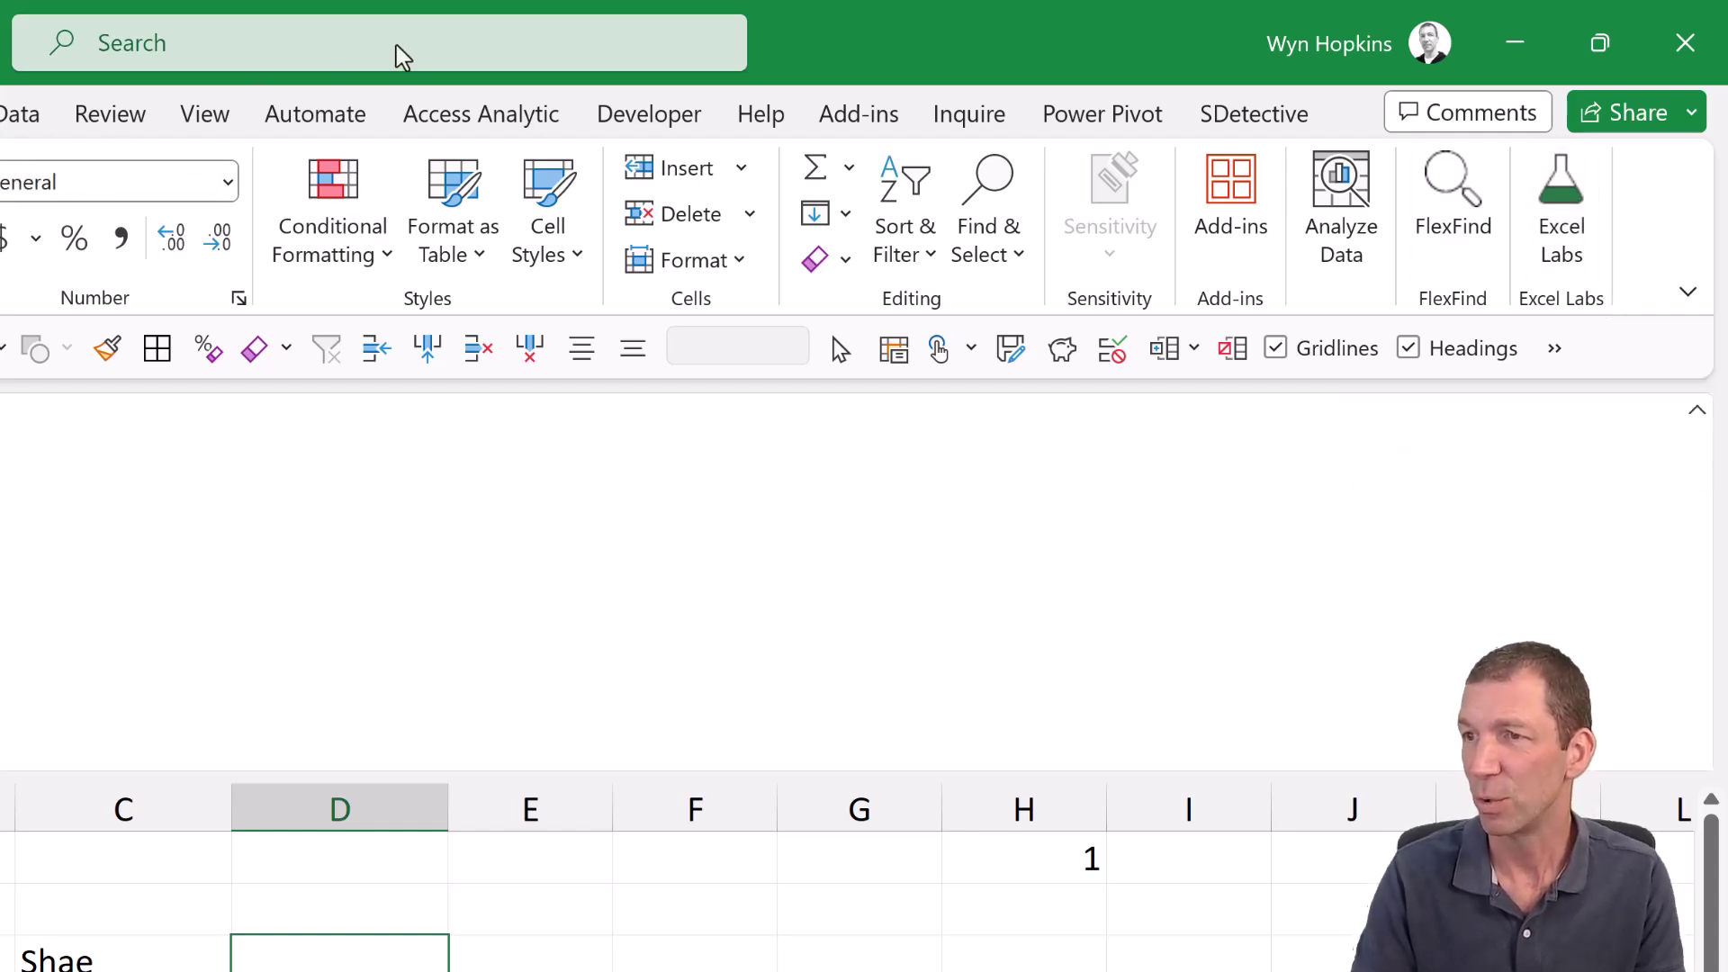
pyautogui.click(416, 56)
pyautogui.write('store')
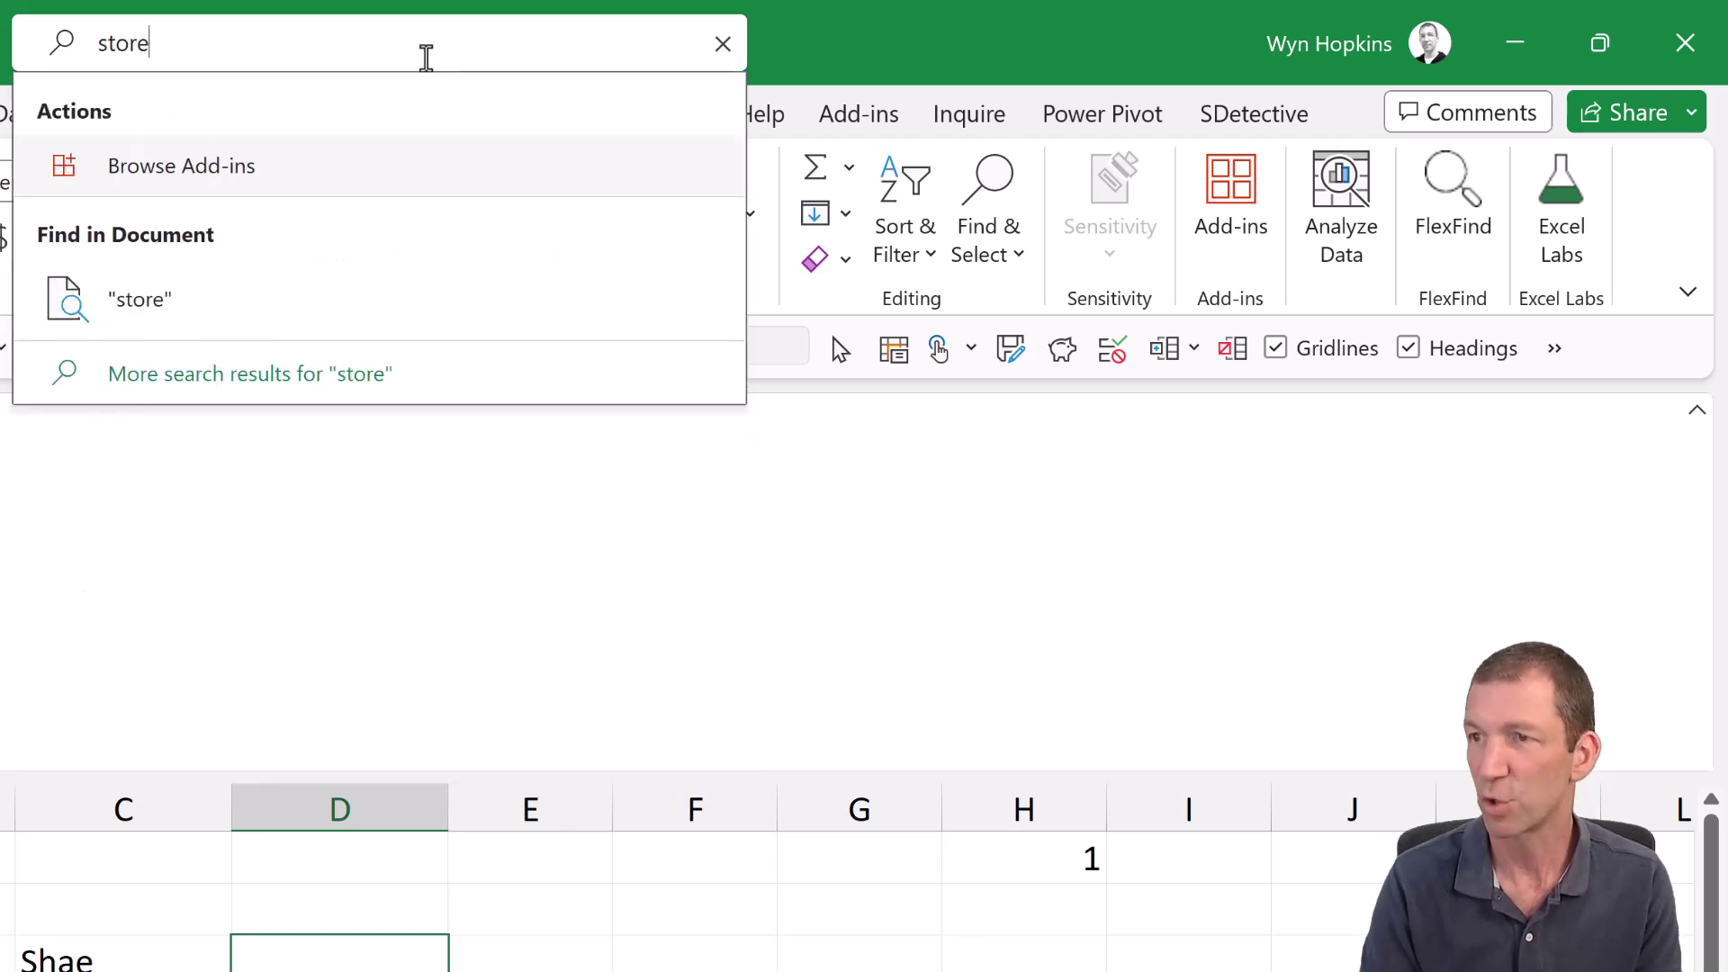
pyautogui.click(180, 167)
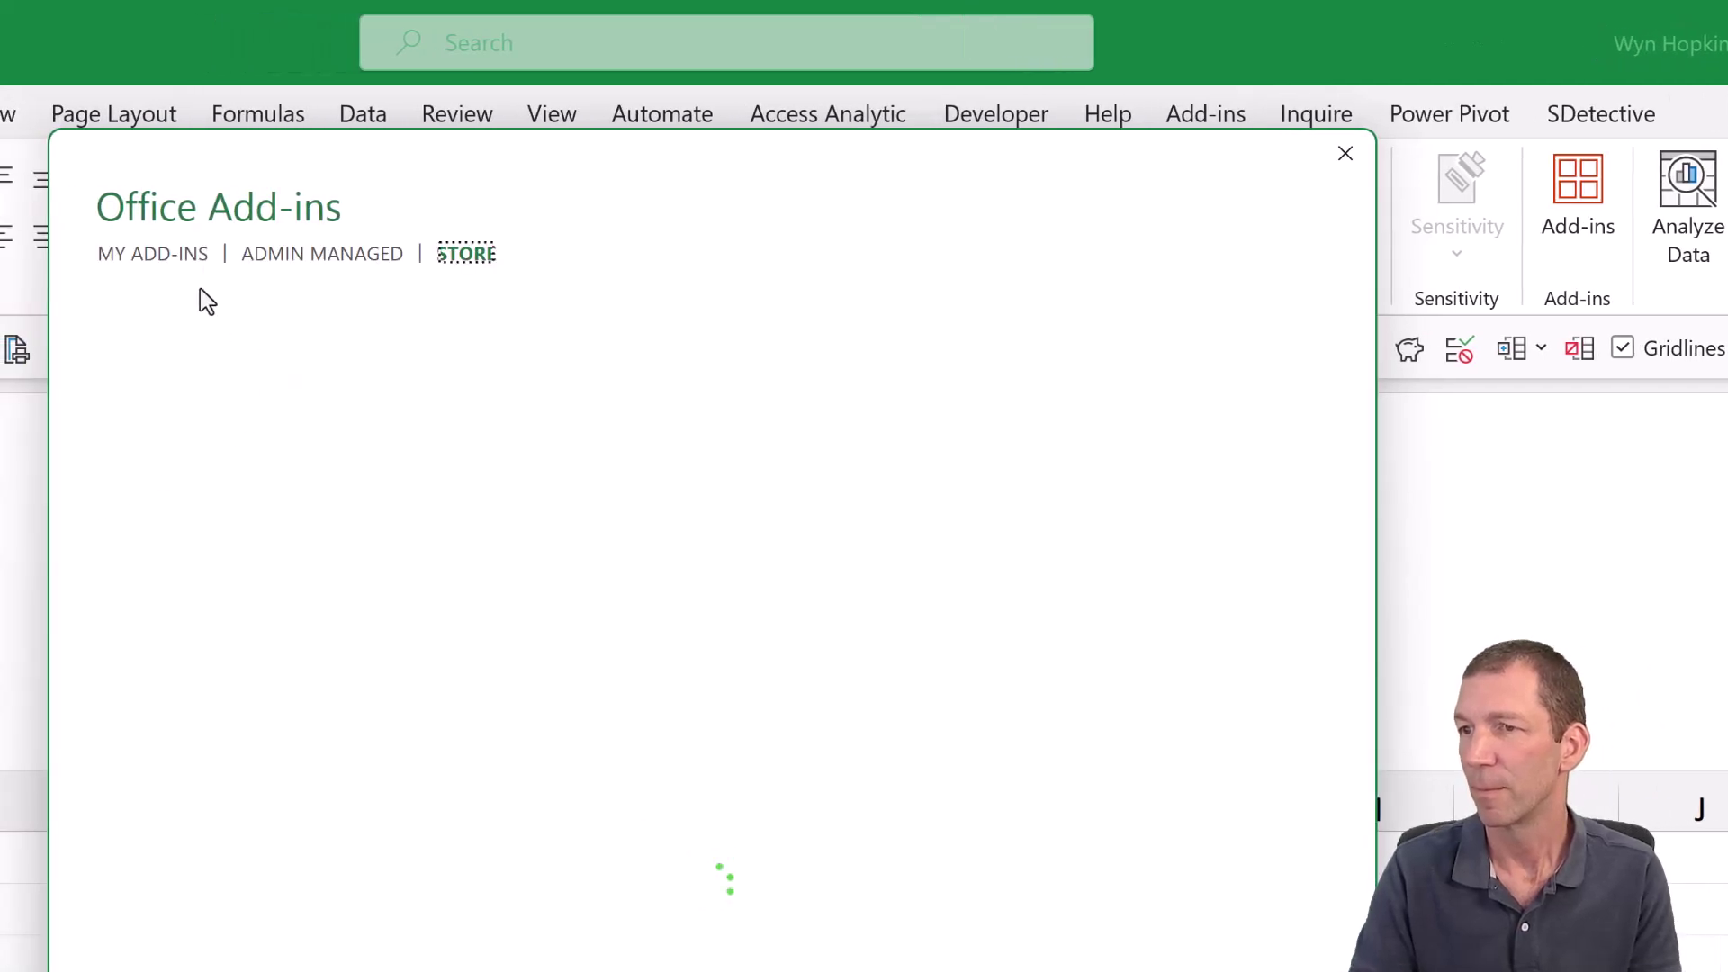
pyautogui.click(154, 255)
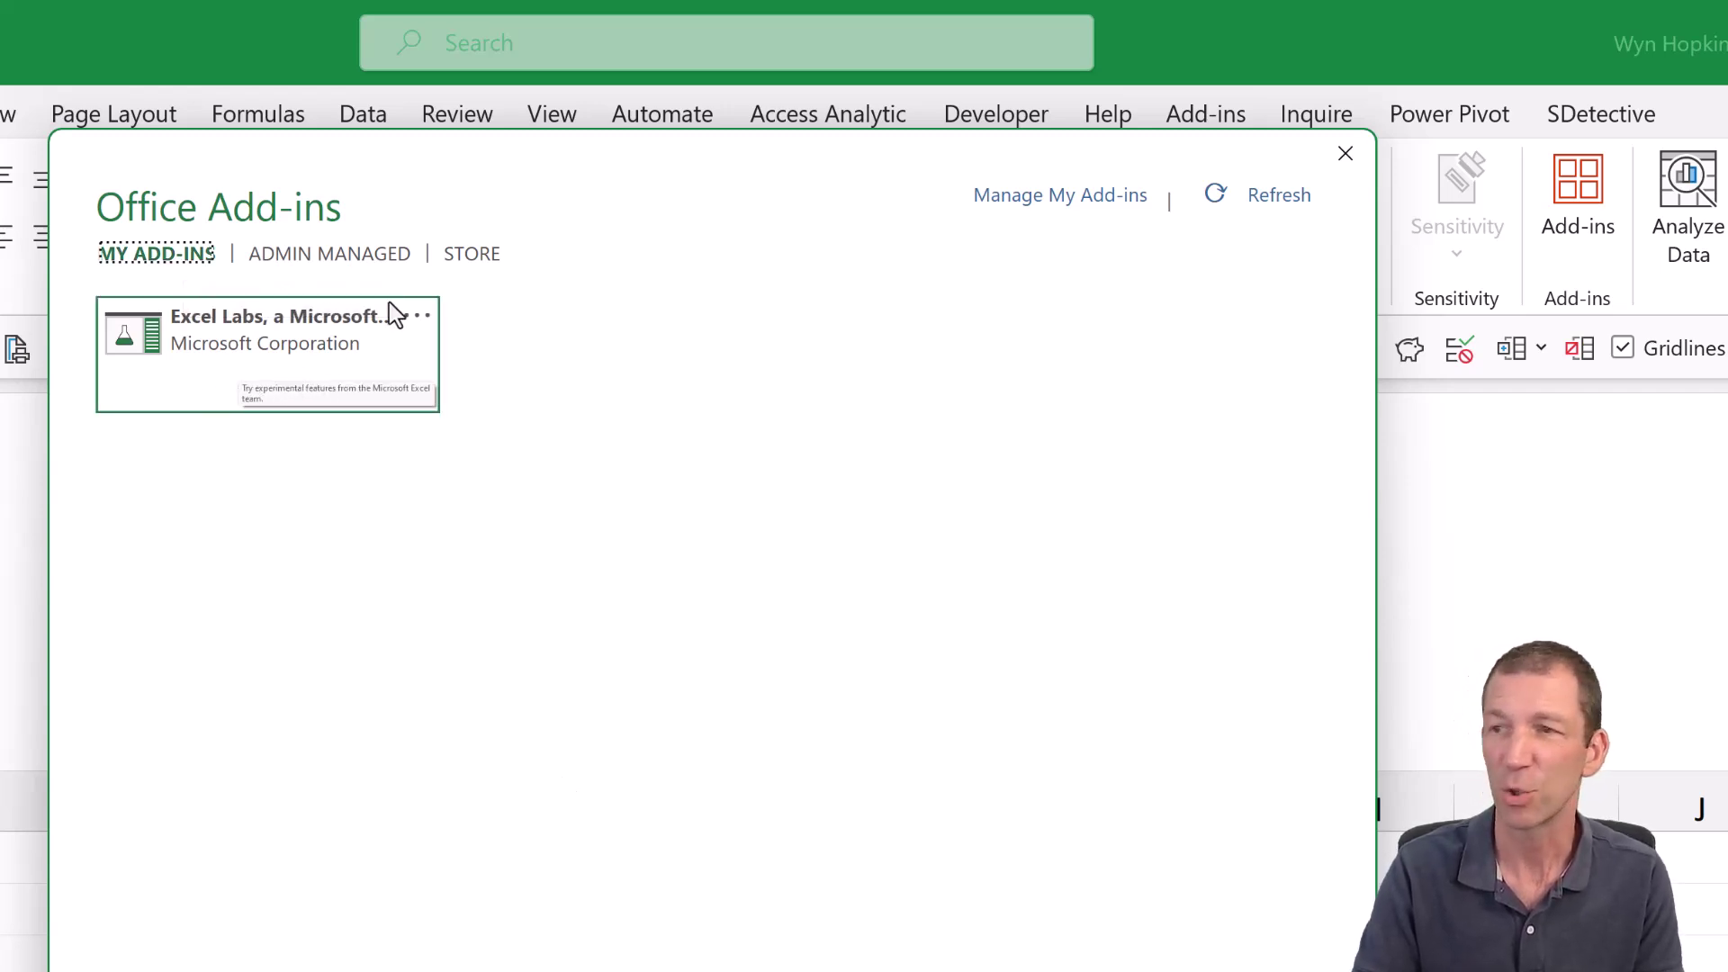
# Open Excel Labs and preview a LAMBDA function generated from C3's random-pick formula.
pyautogui.click(1345, 154)
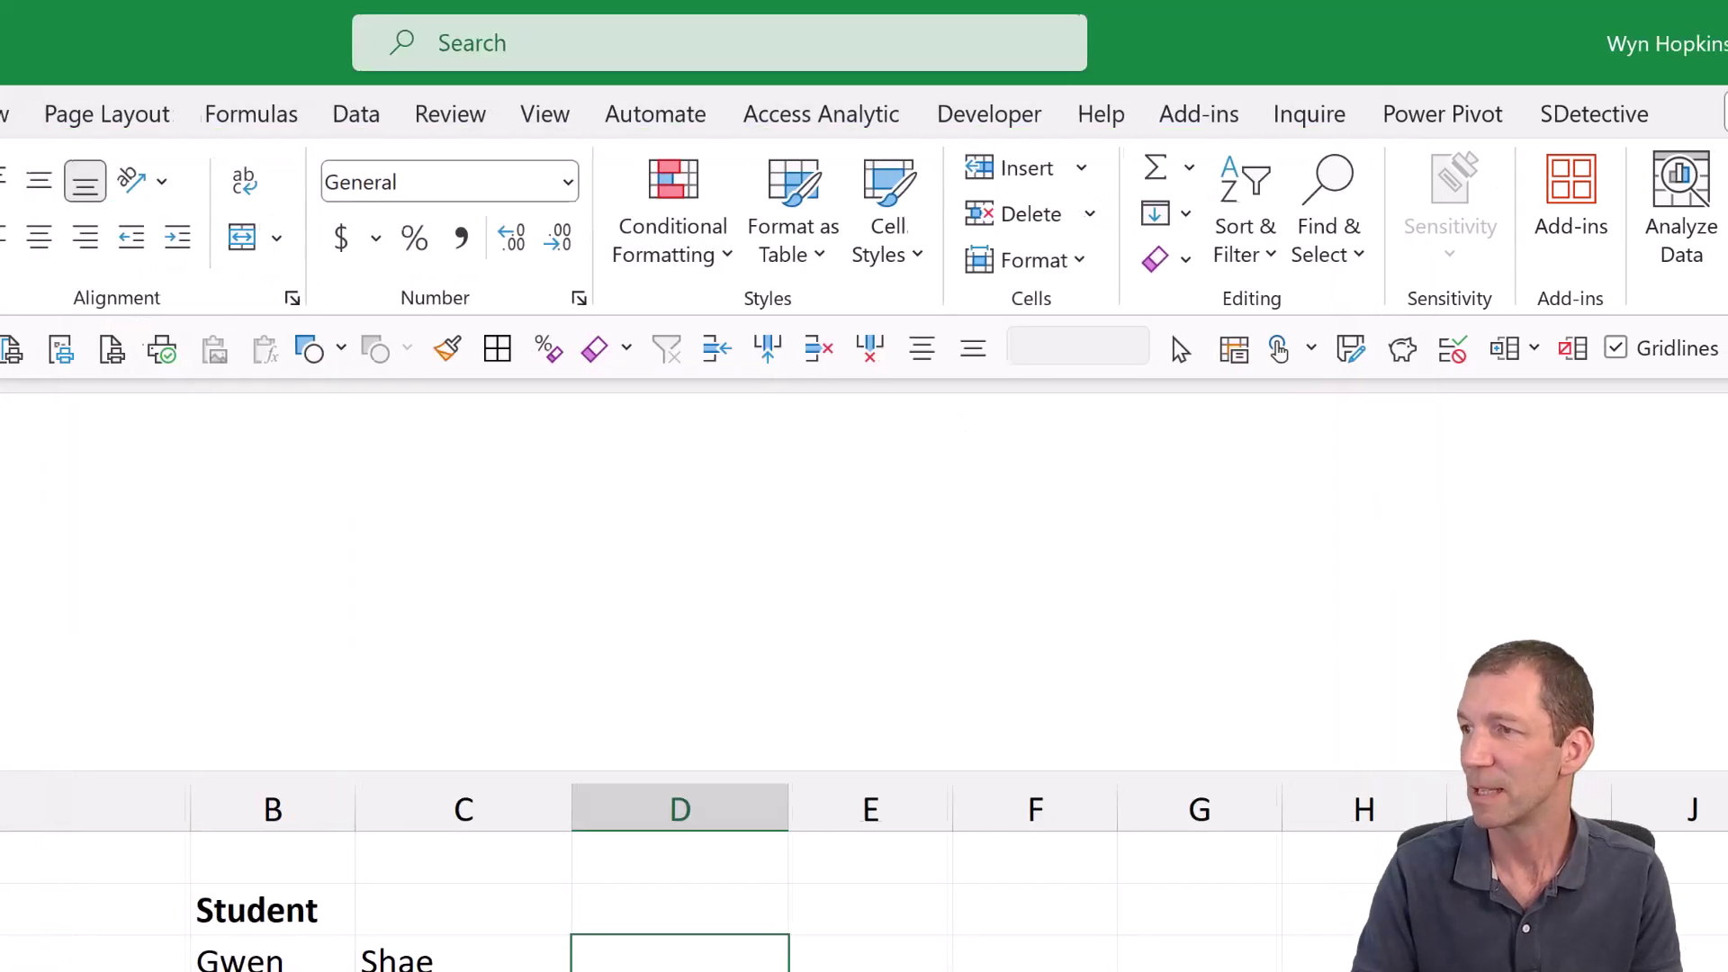
pyautogui.click(1563, 231)
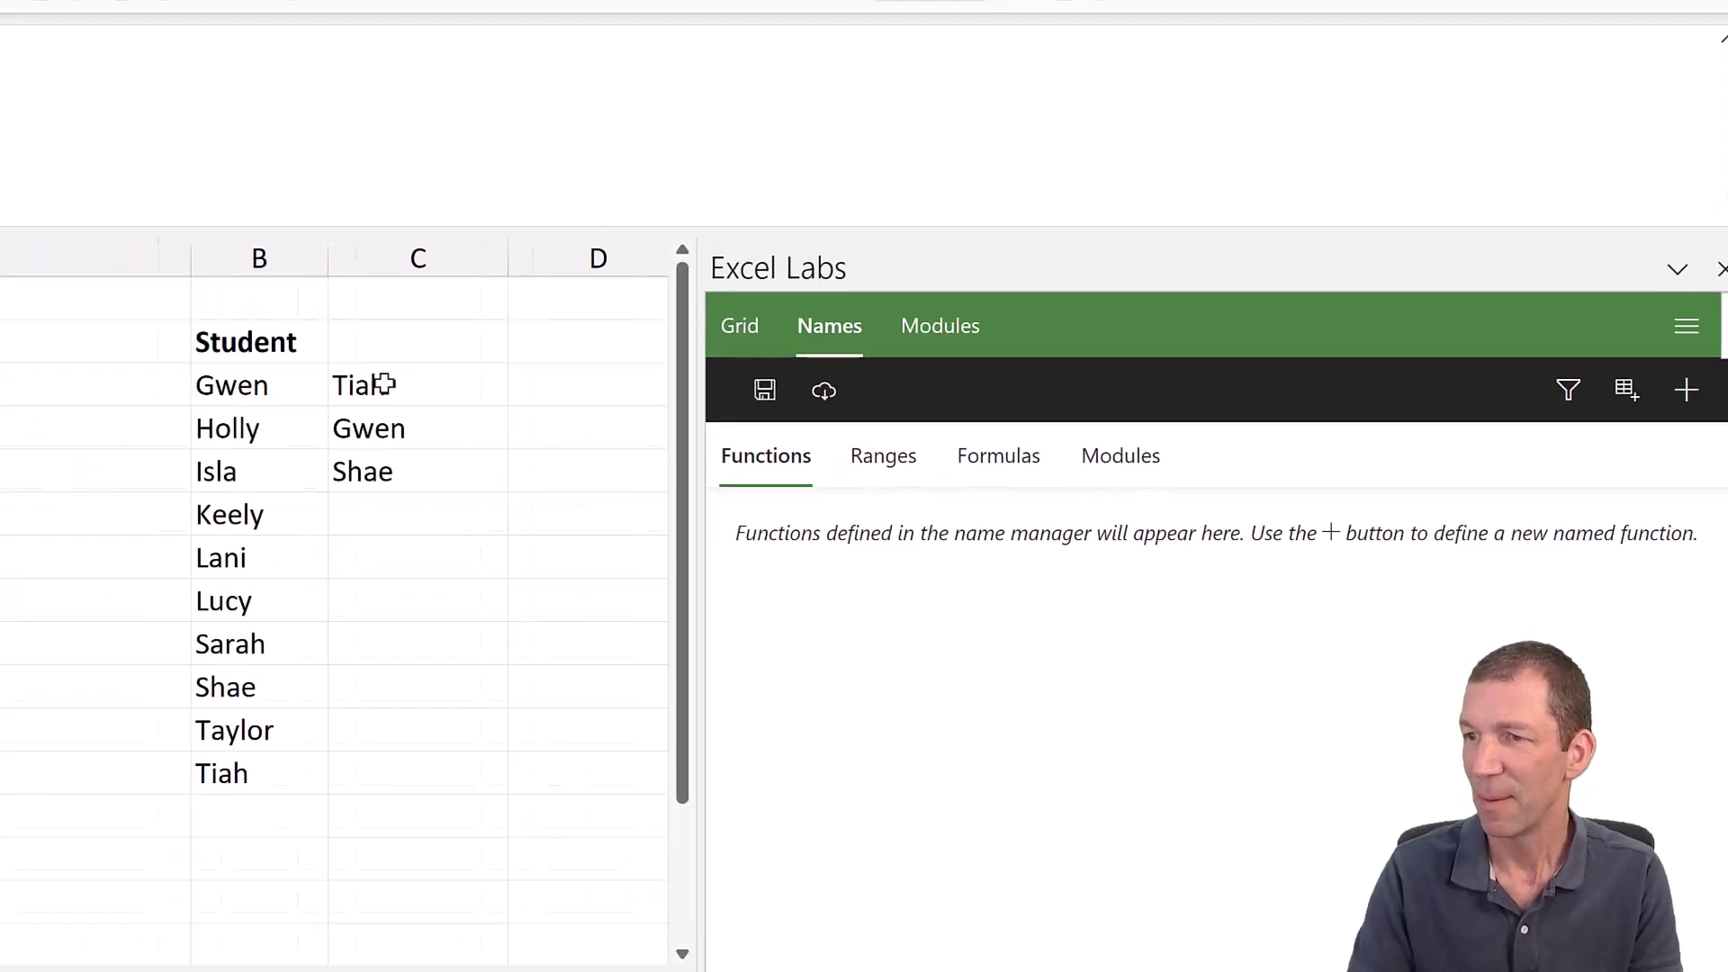
pyautogui.click(385, 385)
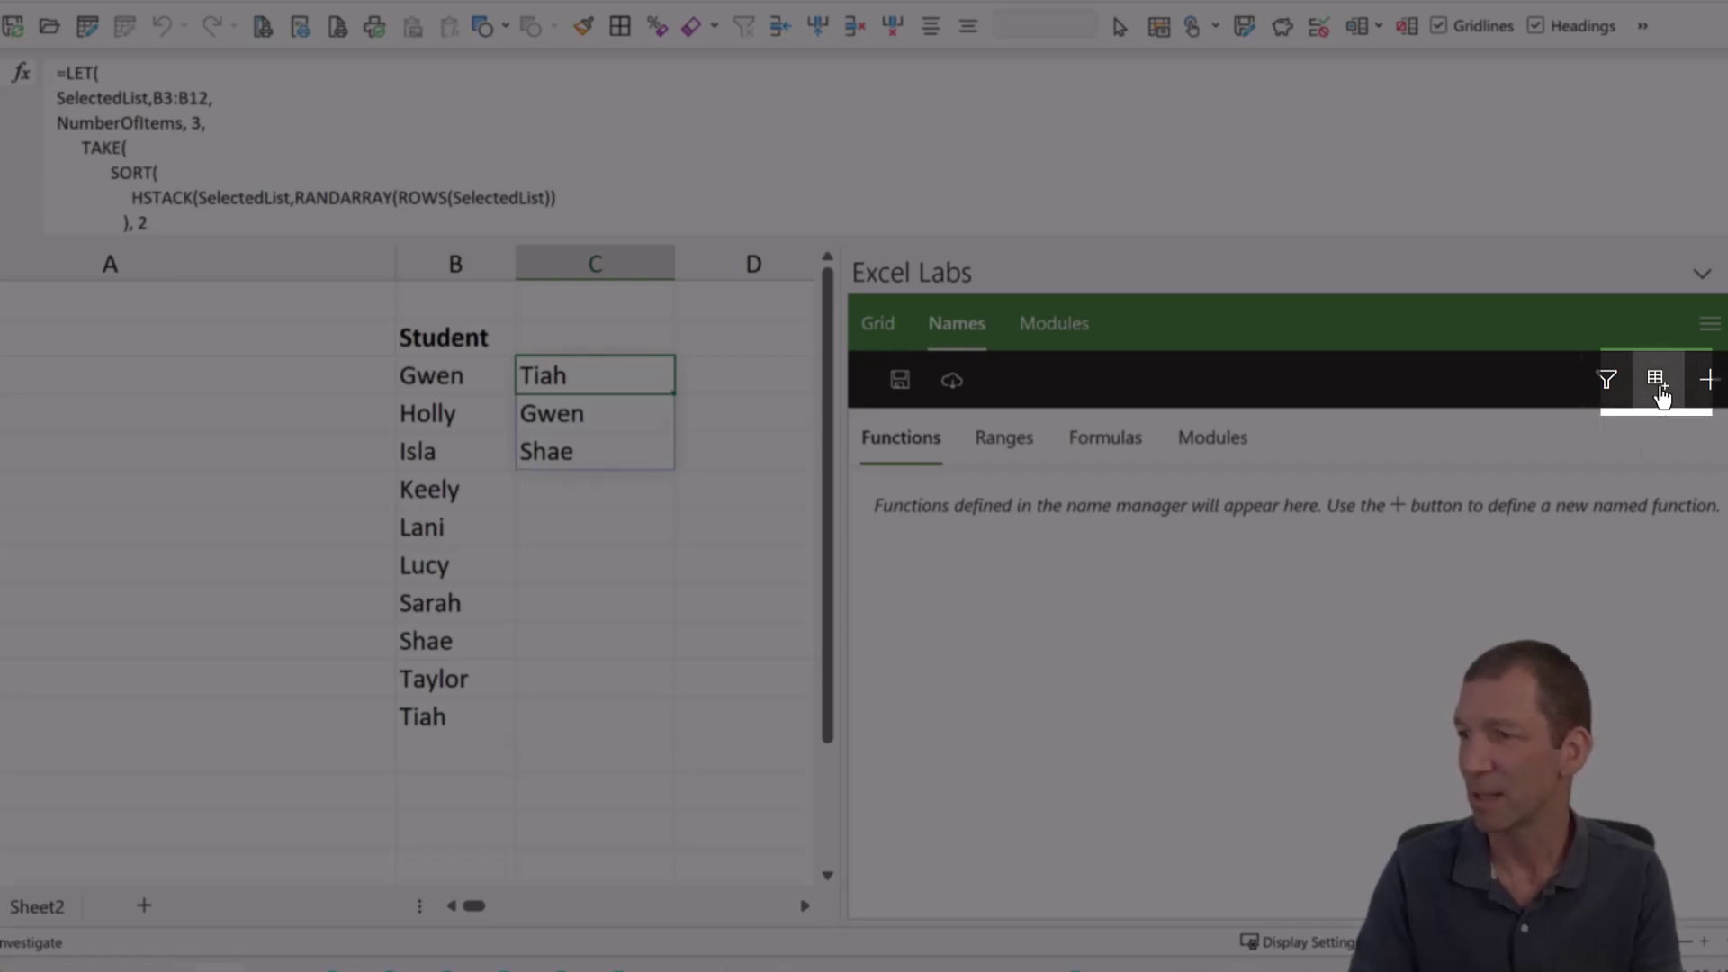
pyautogui.click(1659, 379)
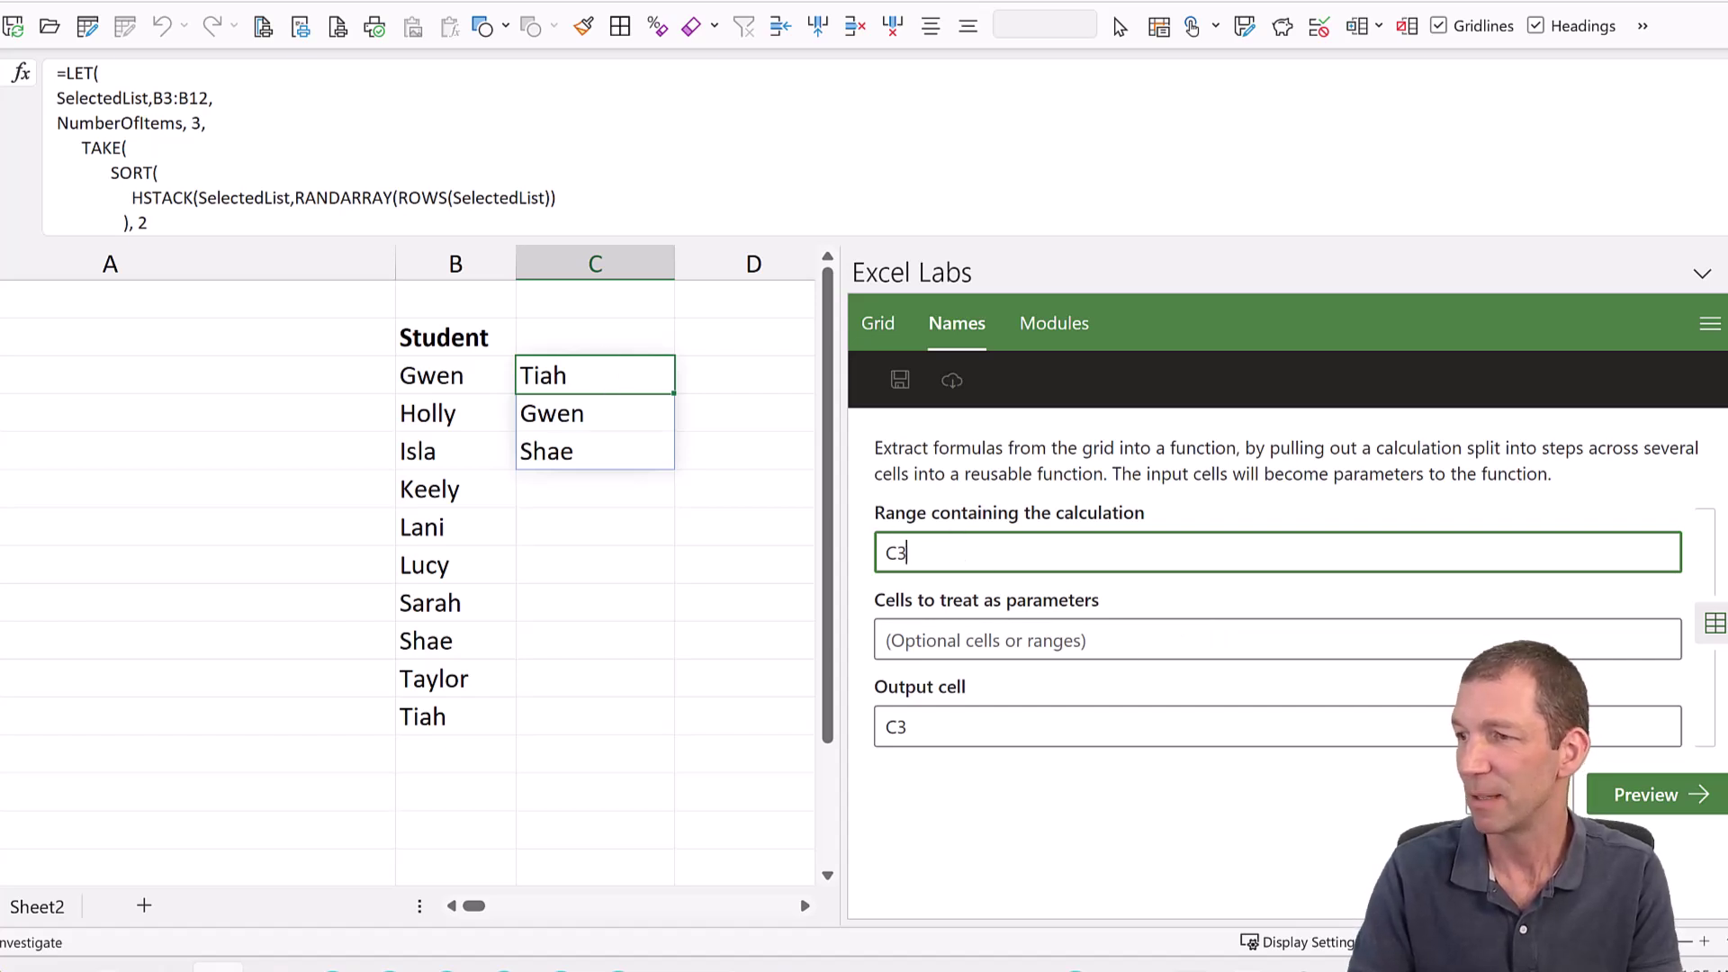
pyautogui.click(1655, 798)
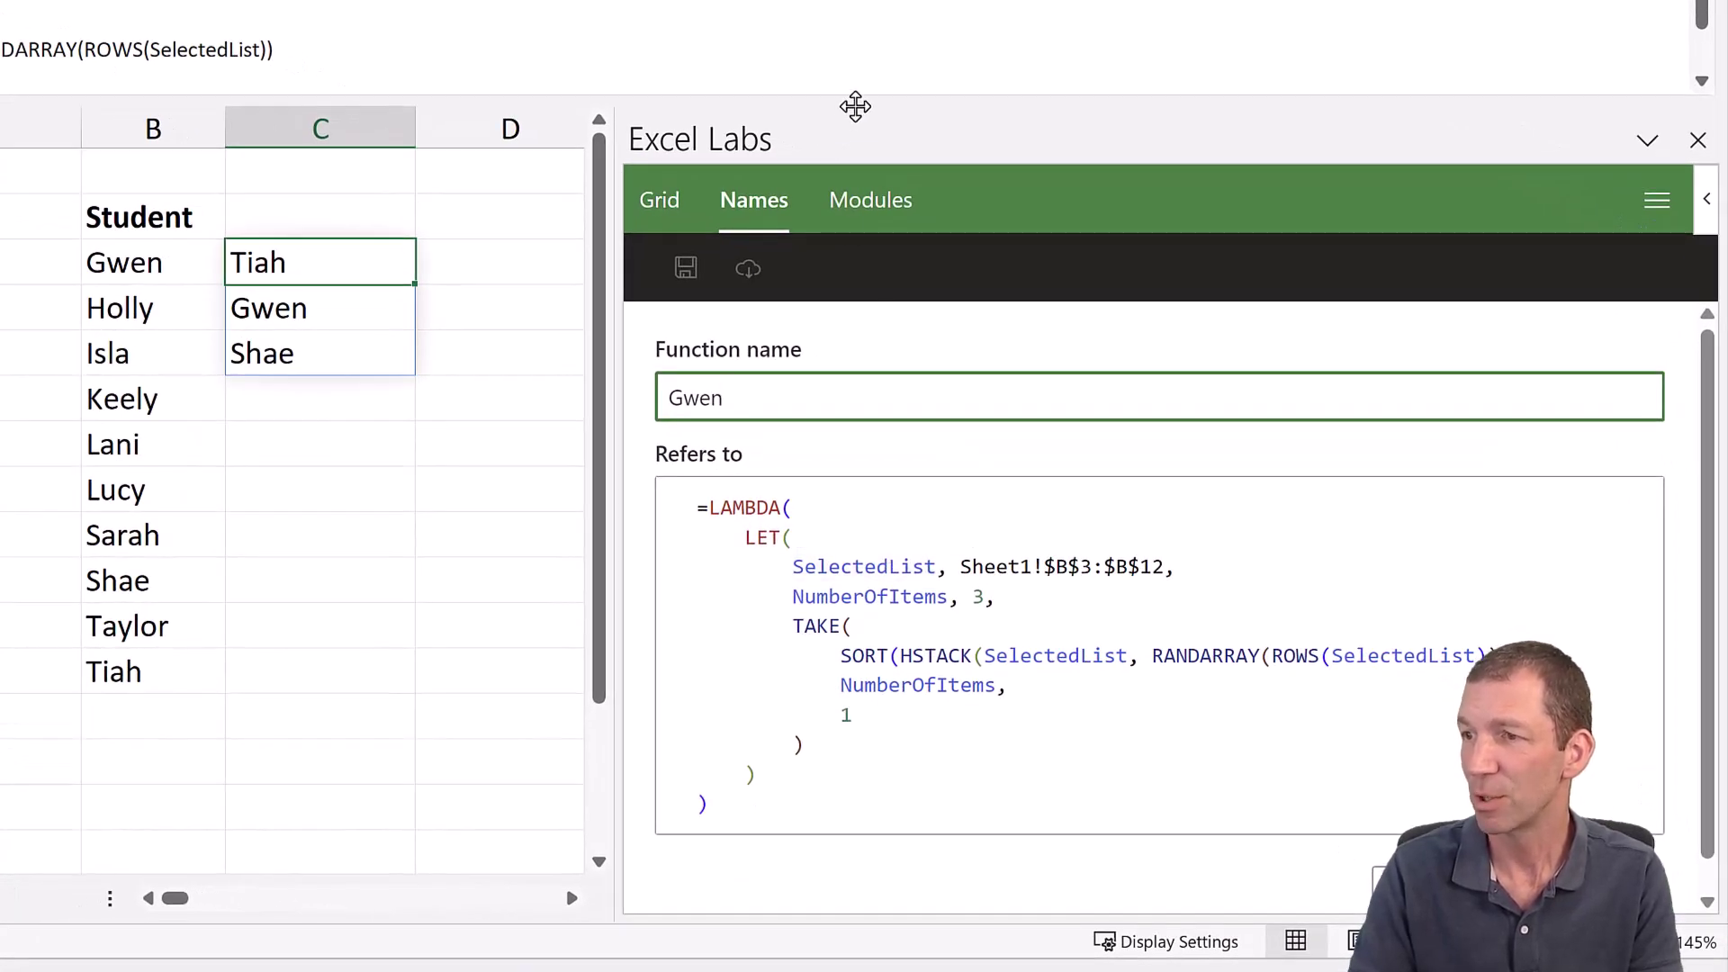
# Rename the draft function to RandomSelectionYT with SelectedList and NumberOfItems as LAMBDA parameters.
pyautogui.moveTo(857, 91); pyautogui.dragTo(858, 9)
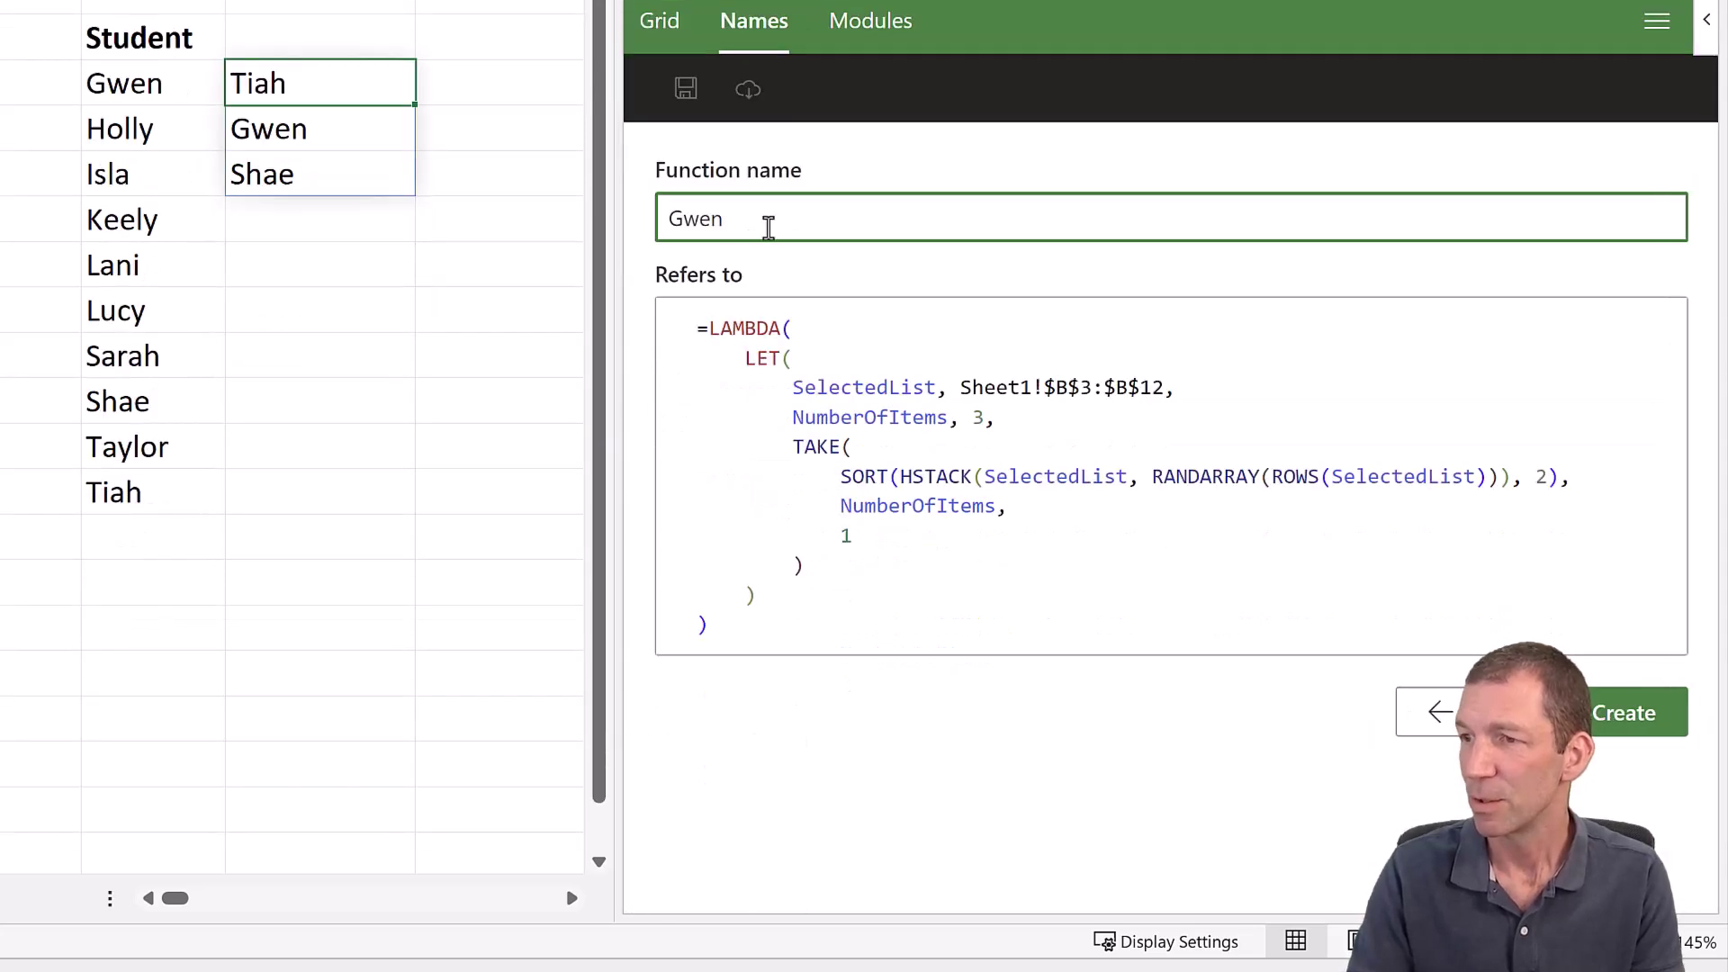
pyautogui.doubleClick(690, 216)
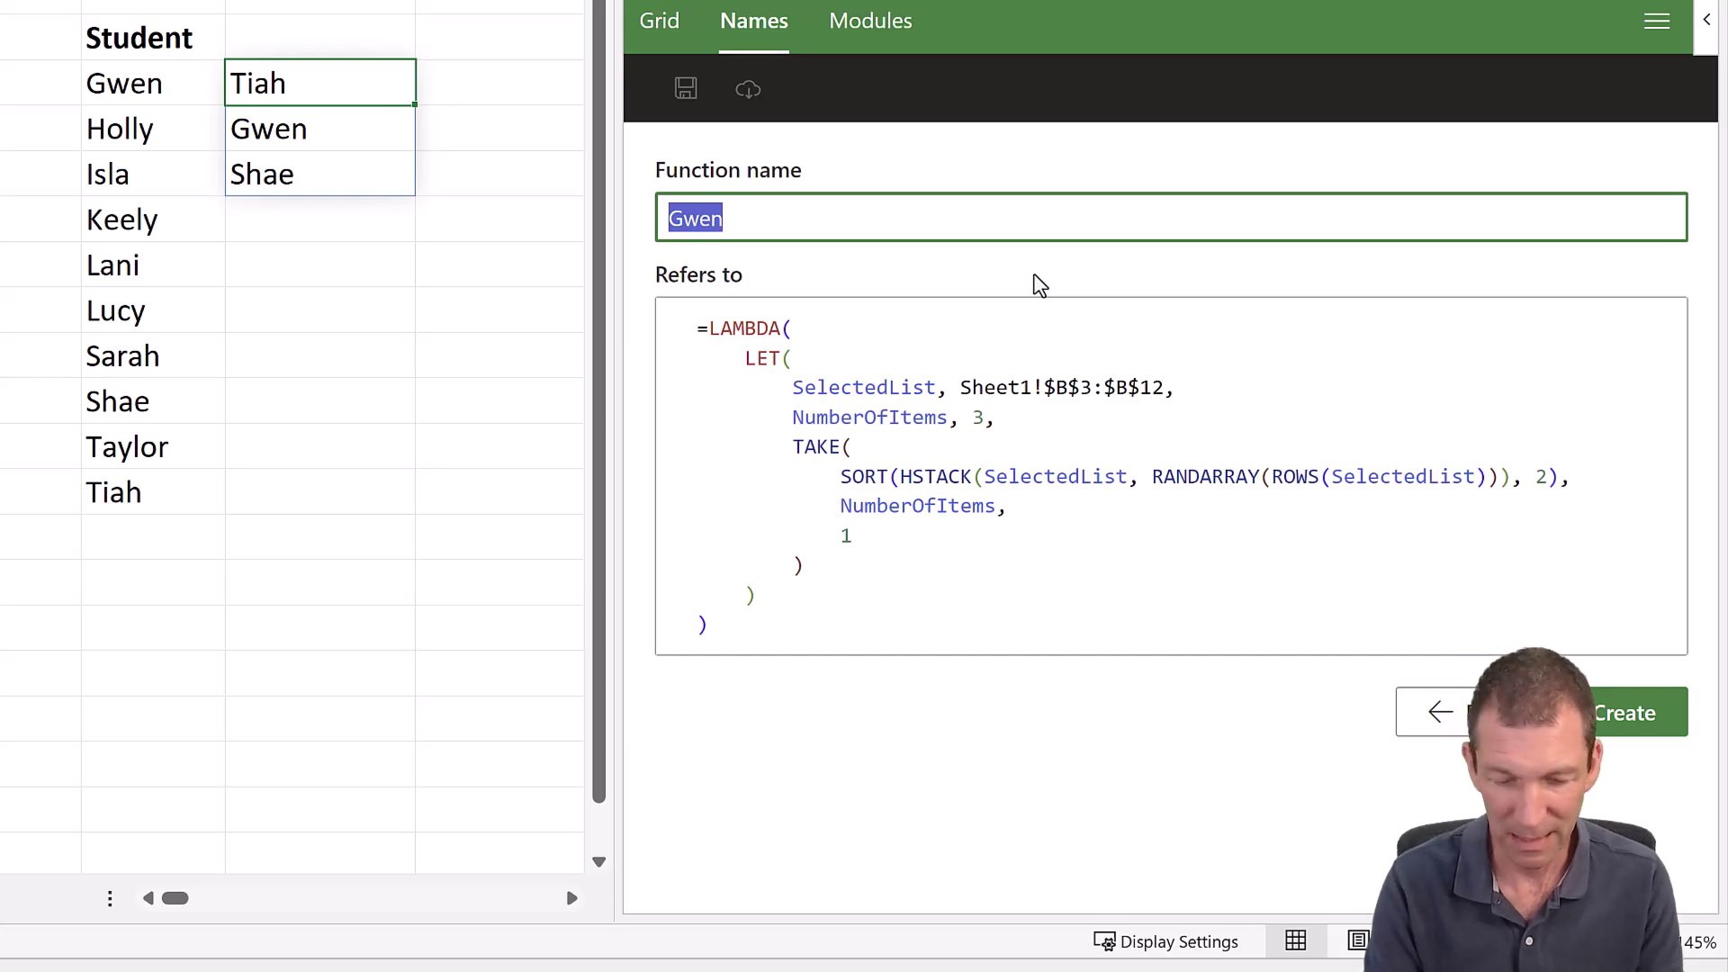
pyautogui.write('RandomSelectionYT')
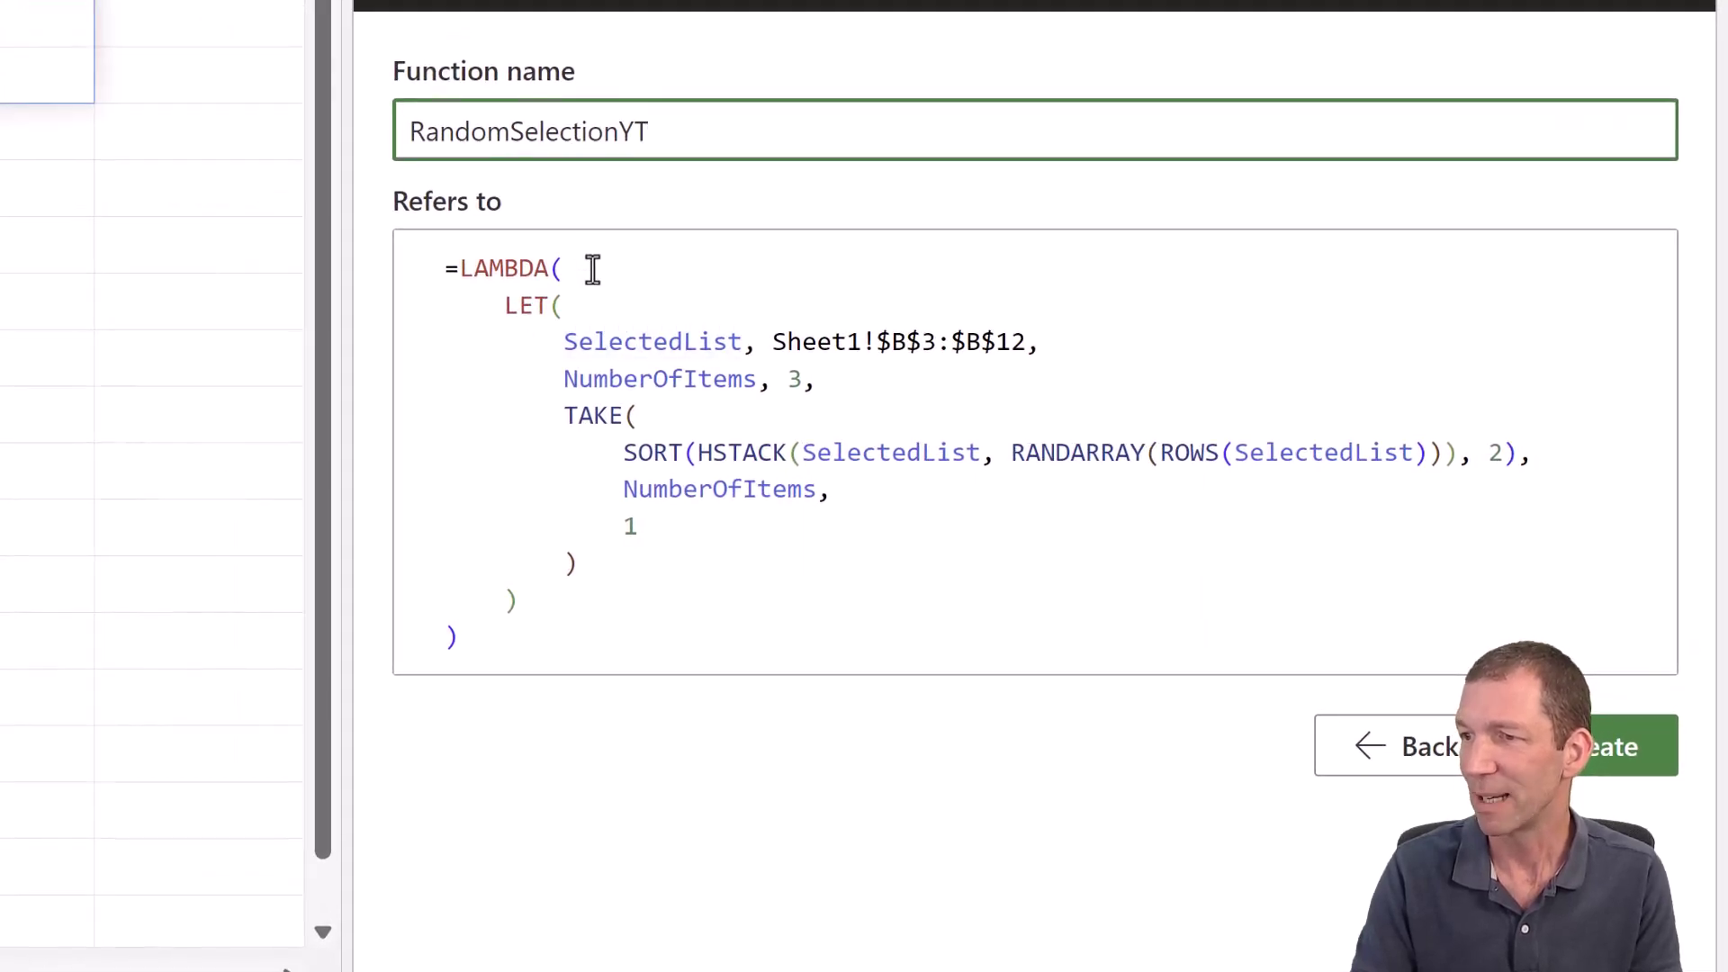
pyautogui.click(594, 268)
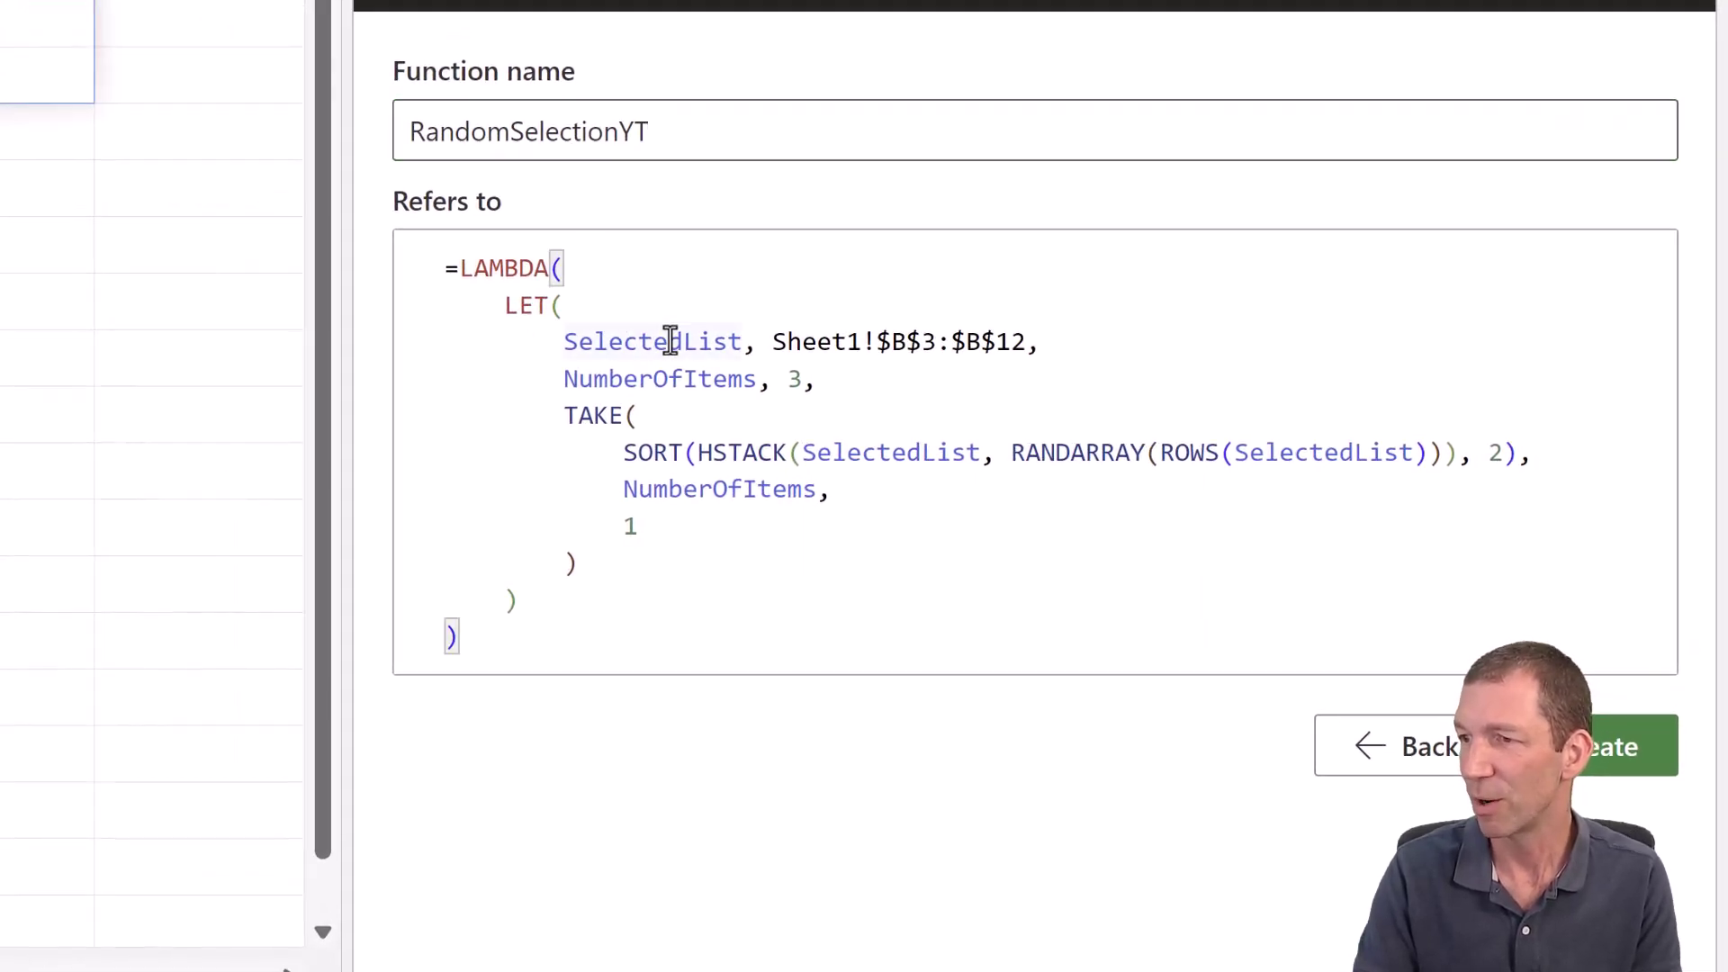
pyautogui.doubleClick(671, 340)
pyautogui.hotkey('ctrl', 'c')
pyautogui.click(657, 259)
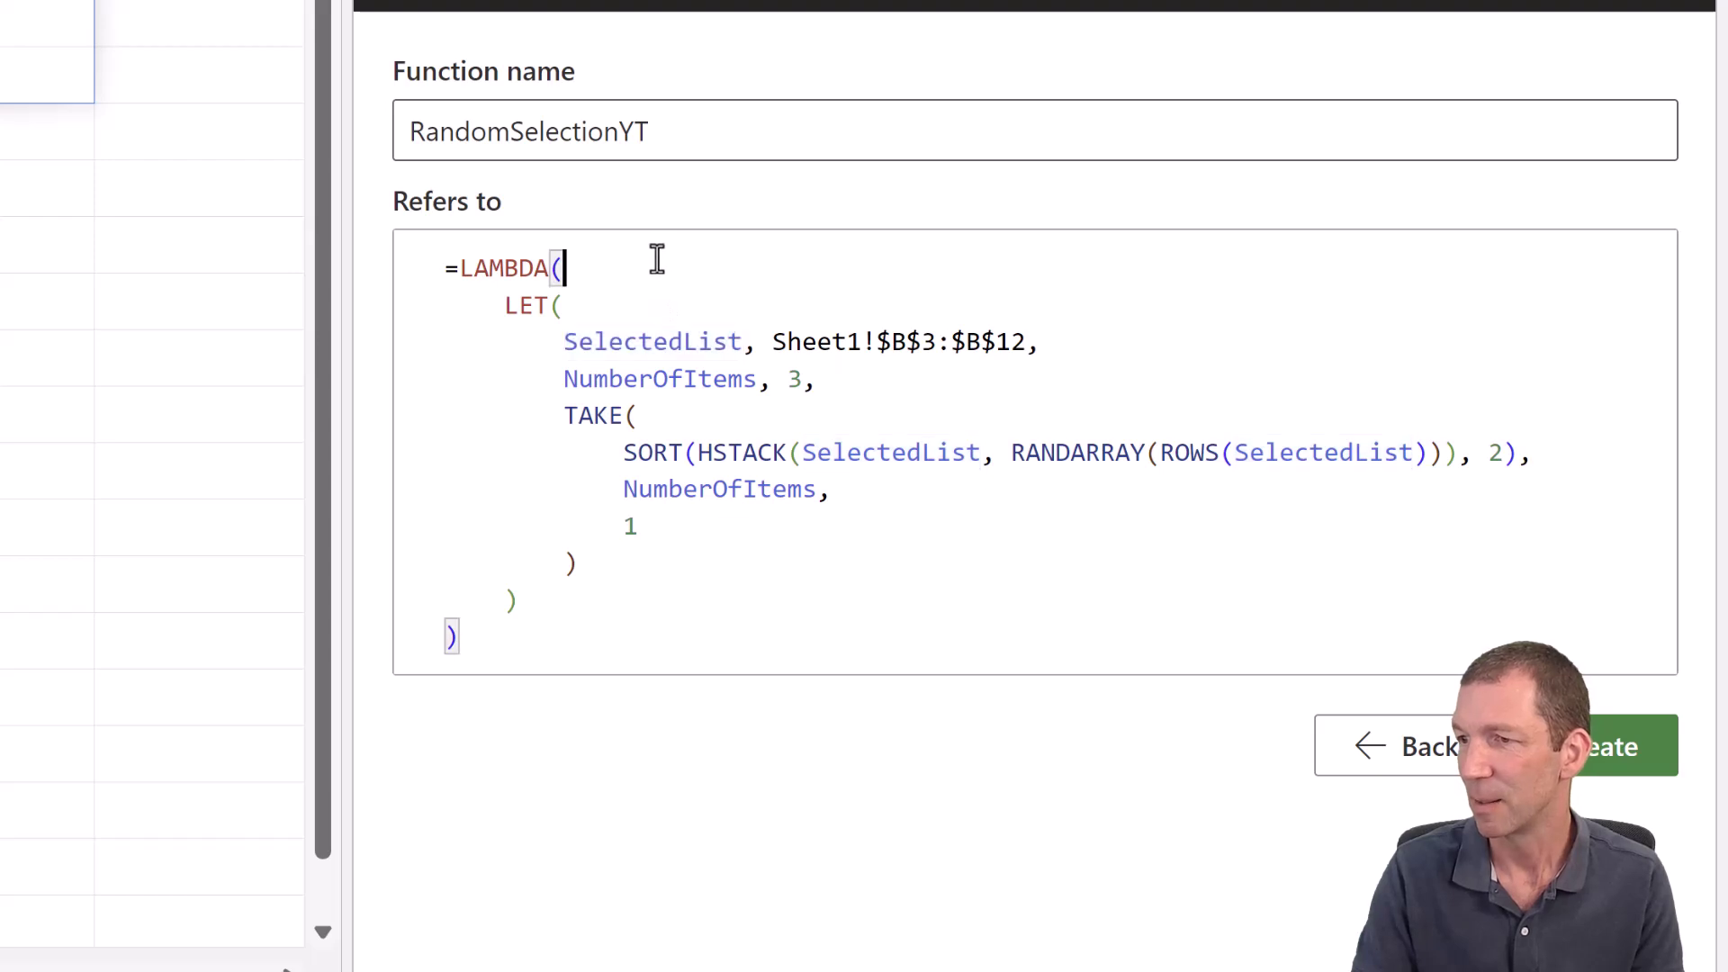
pyautogui.hotkey('ctrl', 'v')
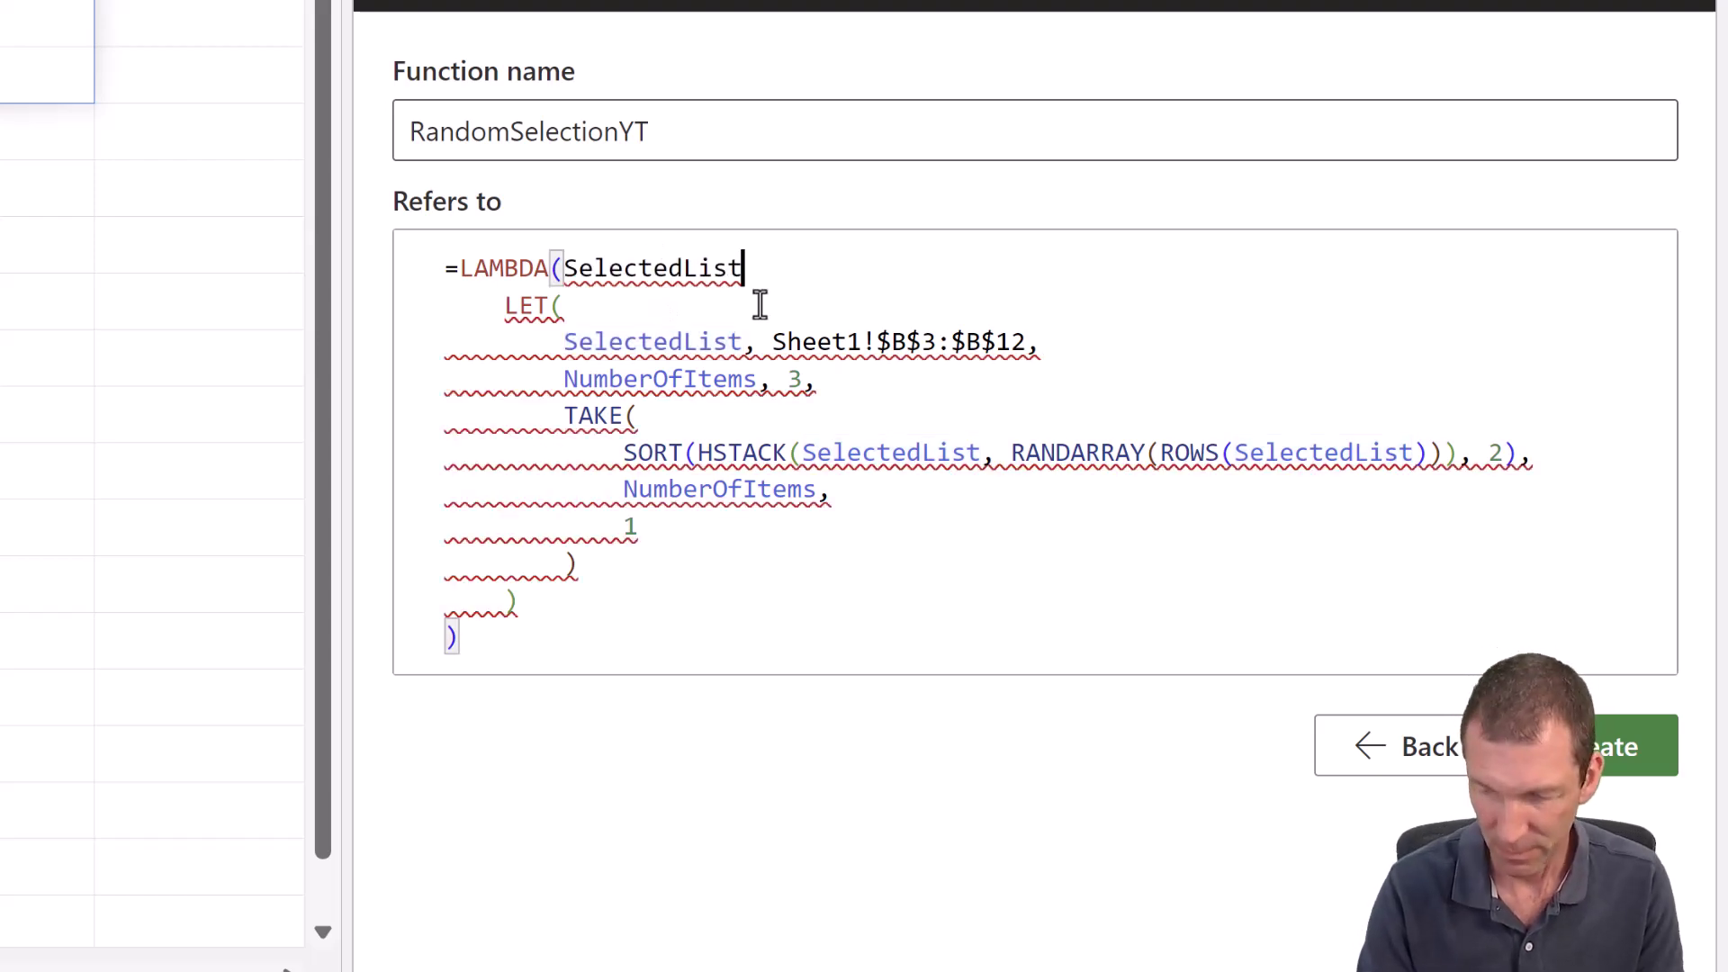
pyautogui.write(',')
pyautogui.doubleClick(656, 382)
pyautogui.hotkey('ctrl', 'c')
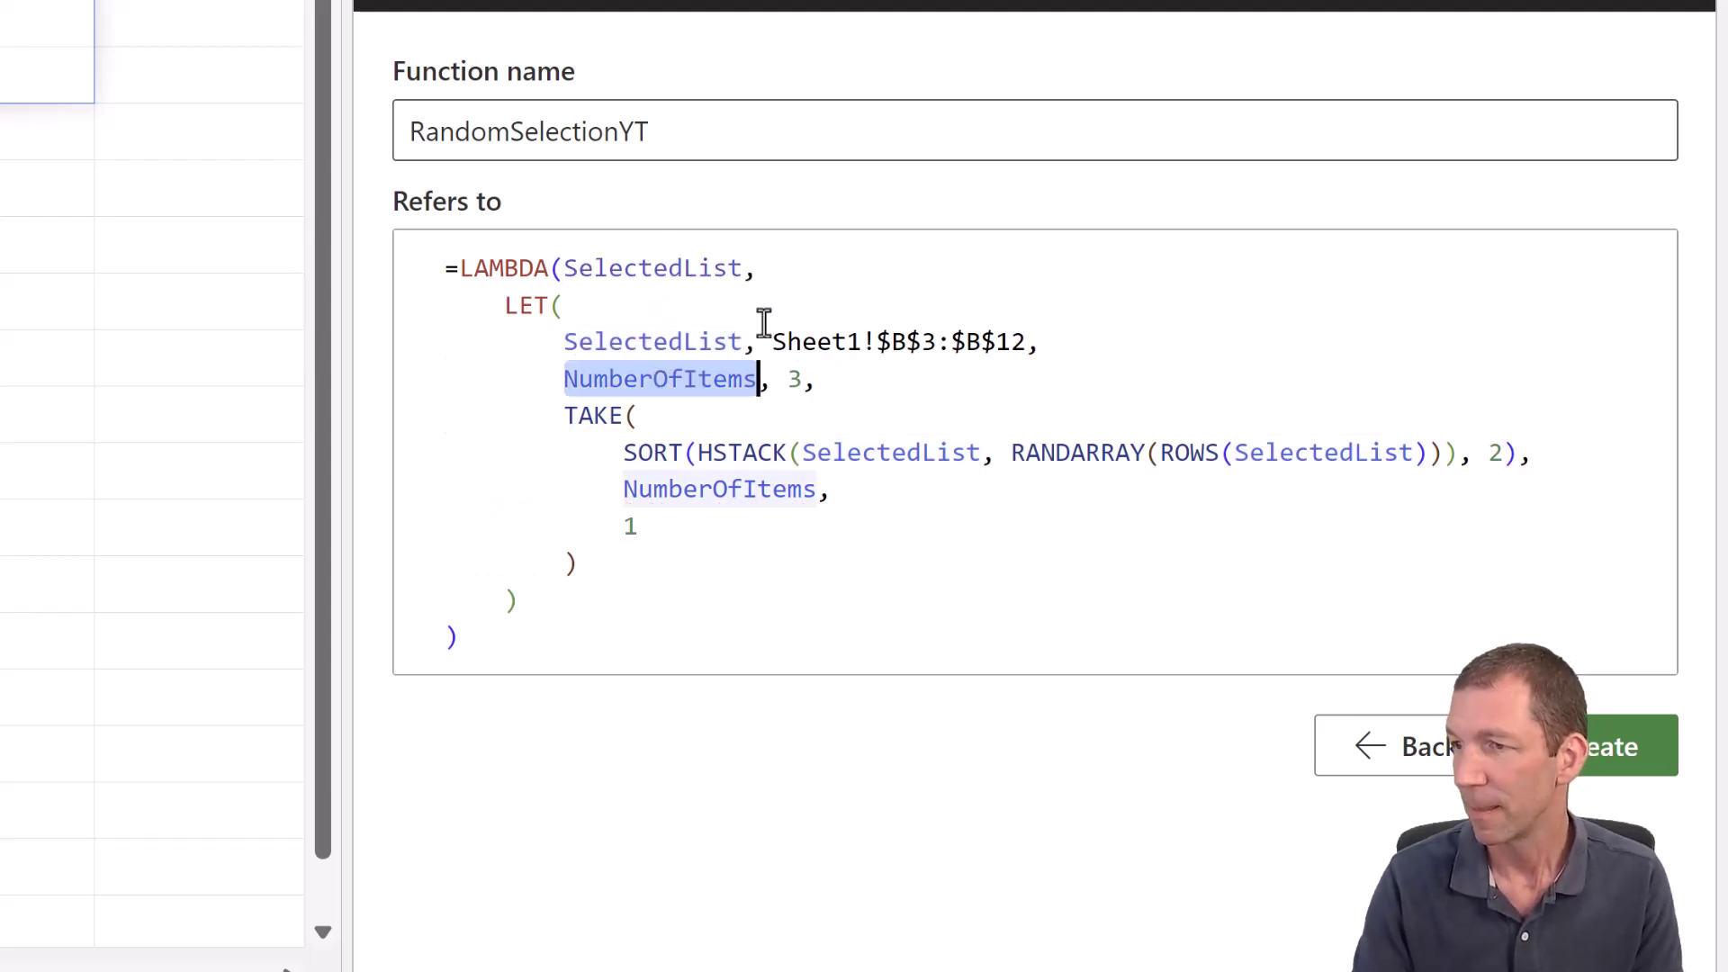
pyautogui.click(822, 270)
pyautogui.hotkey('ctrl', 'v')
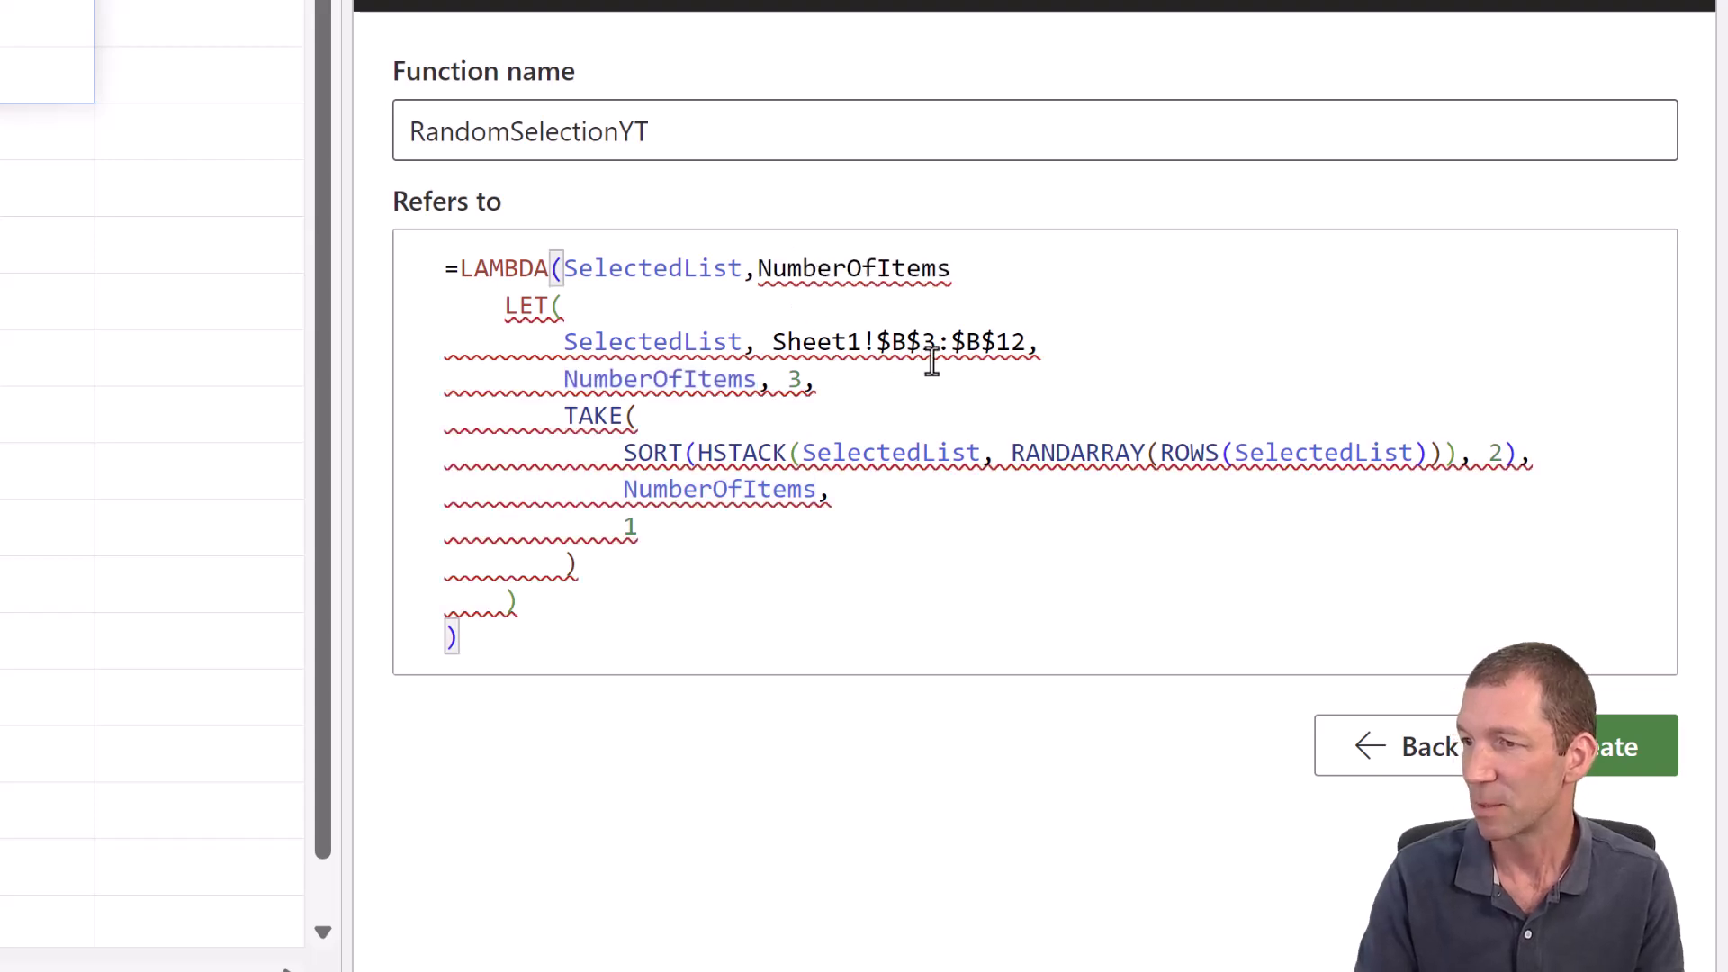
# Remove the LET definitions and leftover bracket, then create RandomSelectionYT.
pyautogui.click(539, 380)
pyautogui.click(502, 307)
pyautogui.keyDown('shift'); pyautogui.click(608, 342); pyautogui.keyUp('shift')
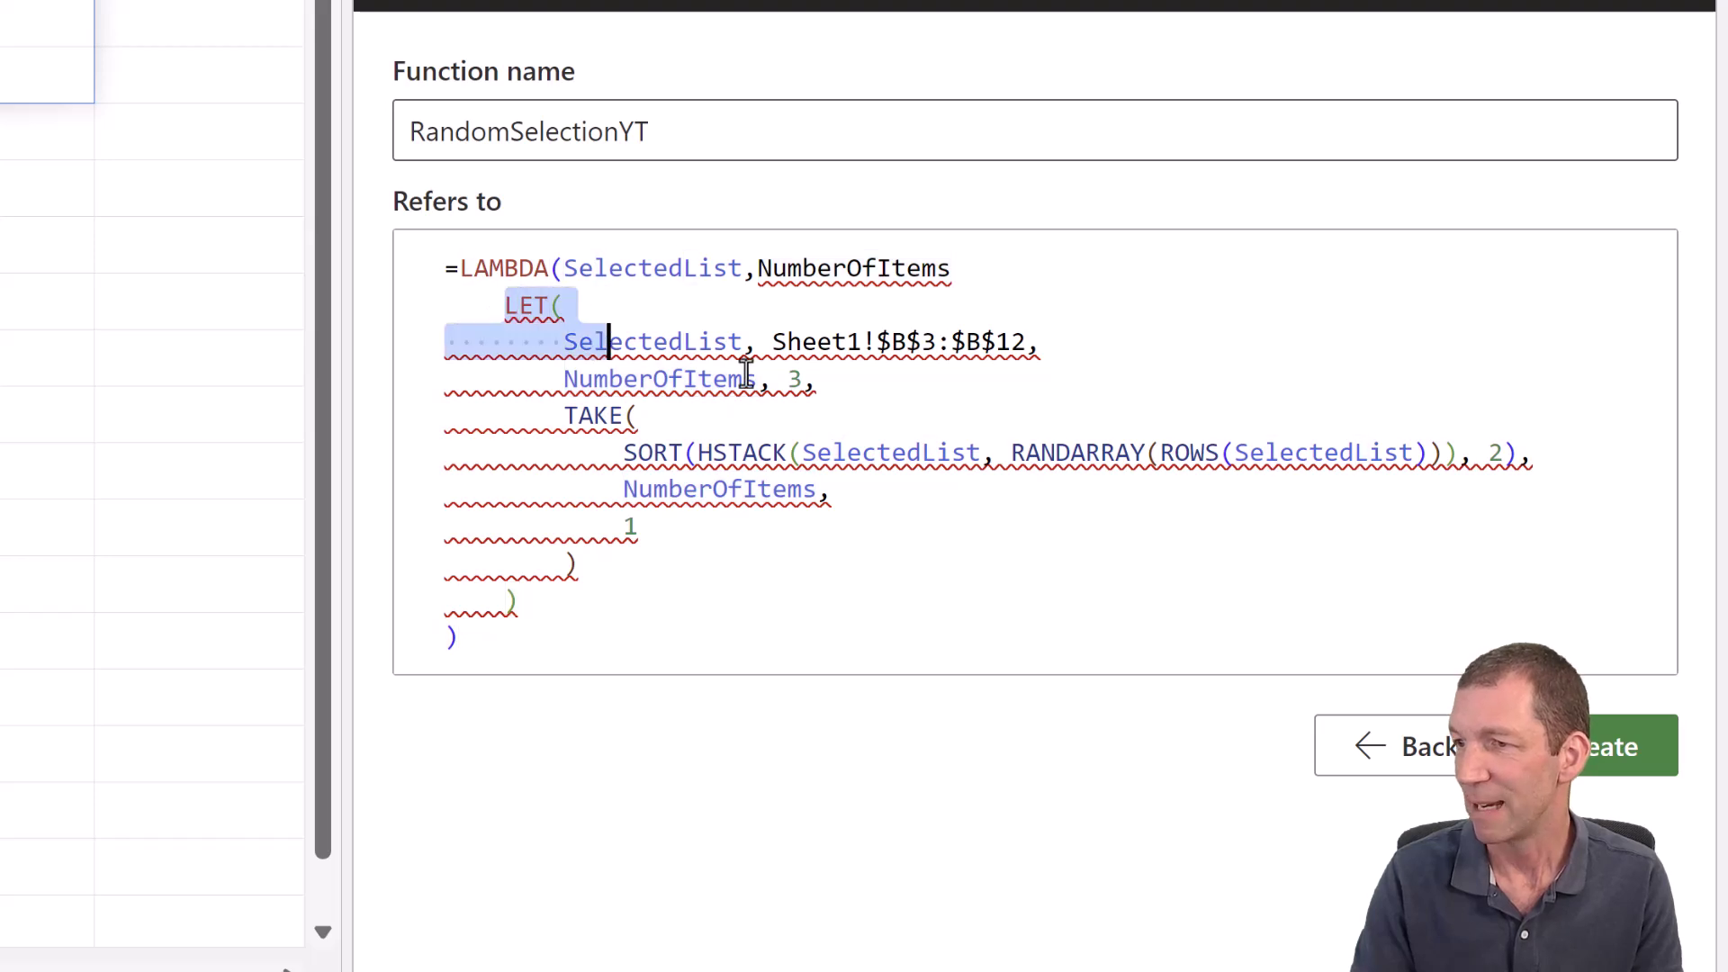
pyautogui.moveTo(746, 371); pyautogui.dragTo(875, 373)
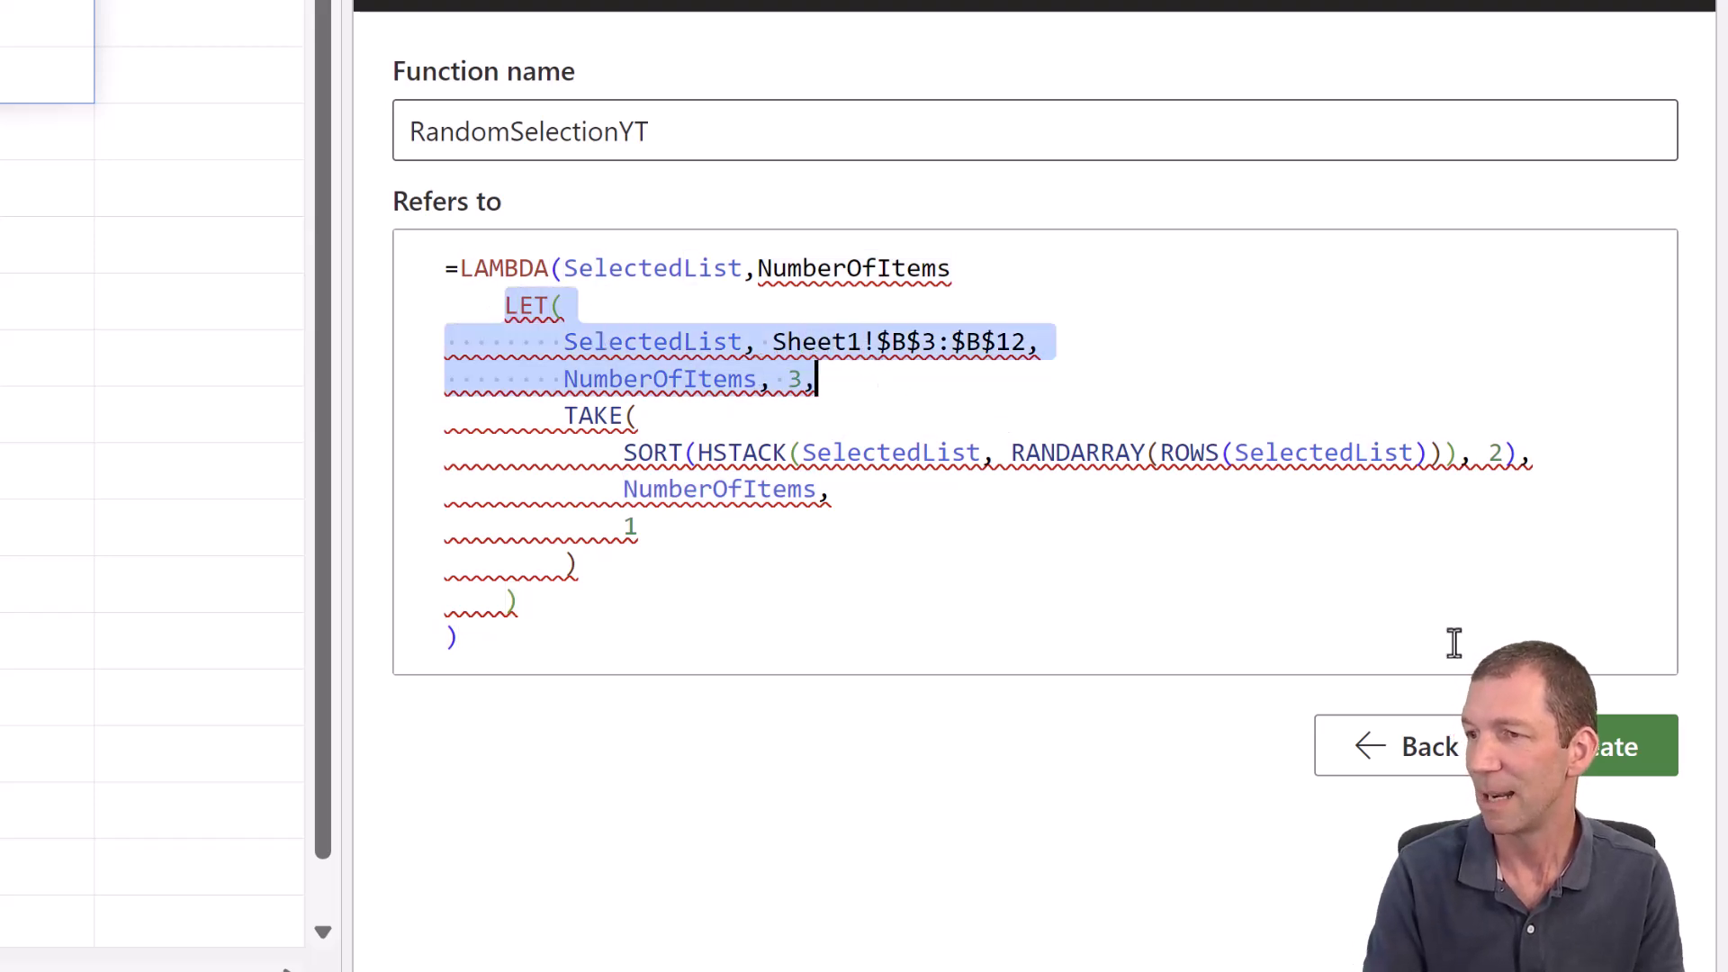
pyautogui.press('Delete')
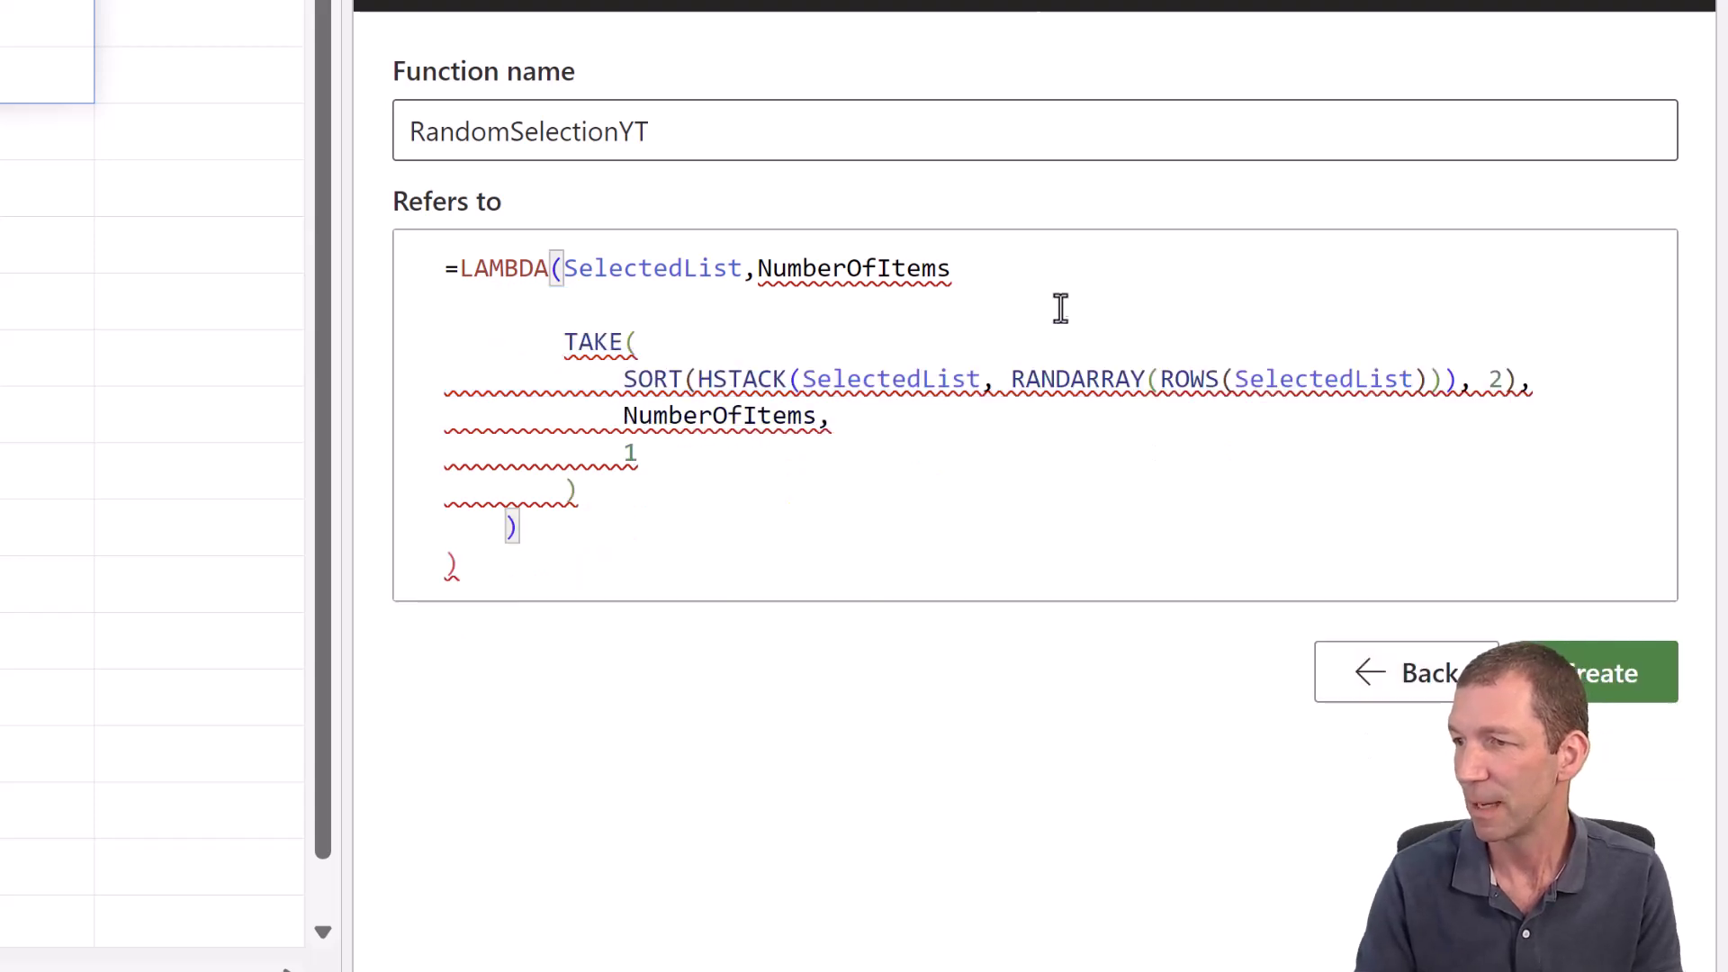
pyautogui.click(1060, 278)
pyautogui.write(',')
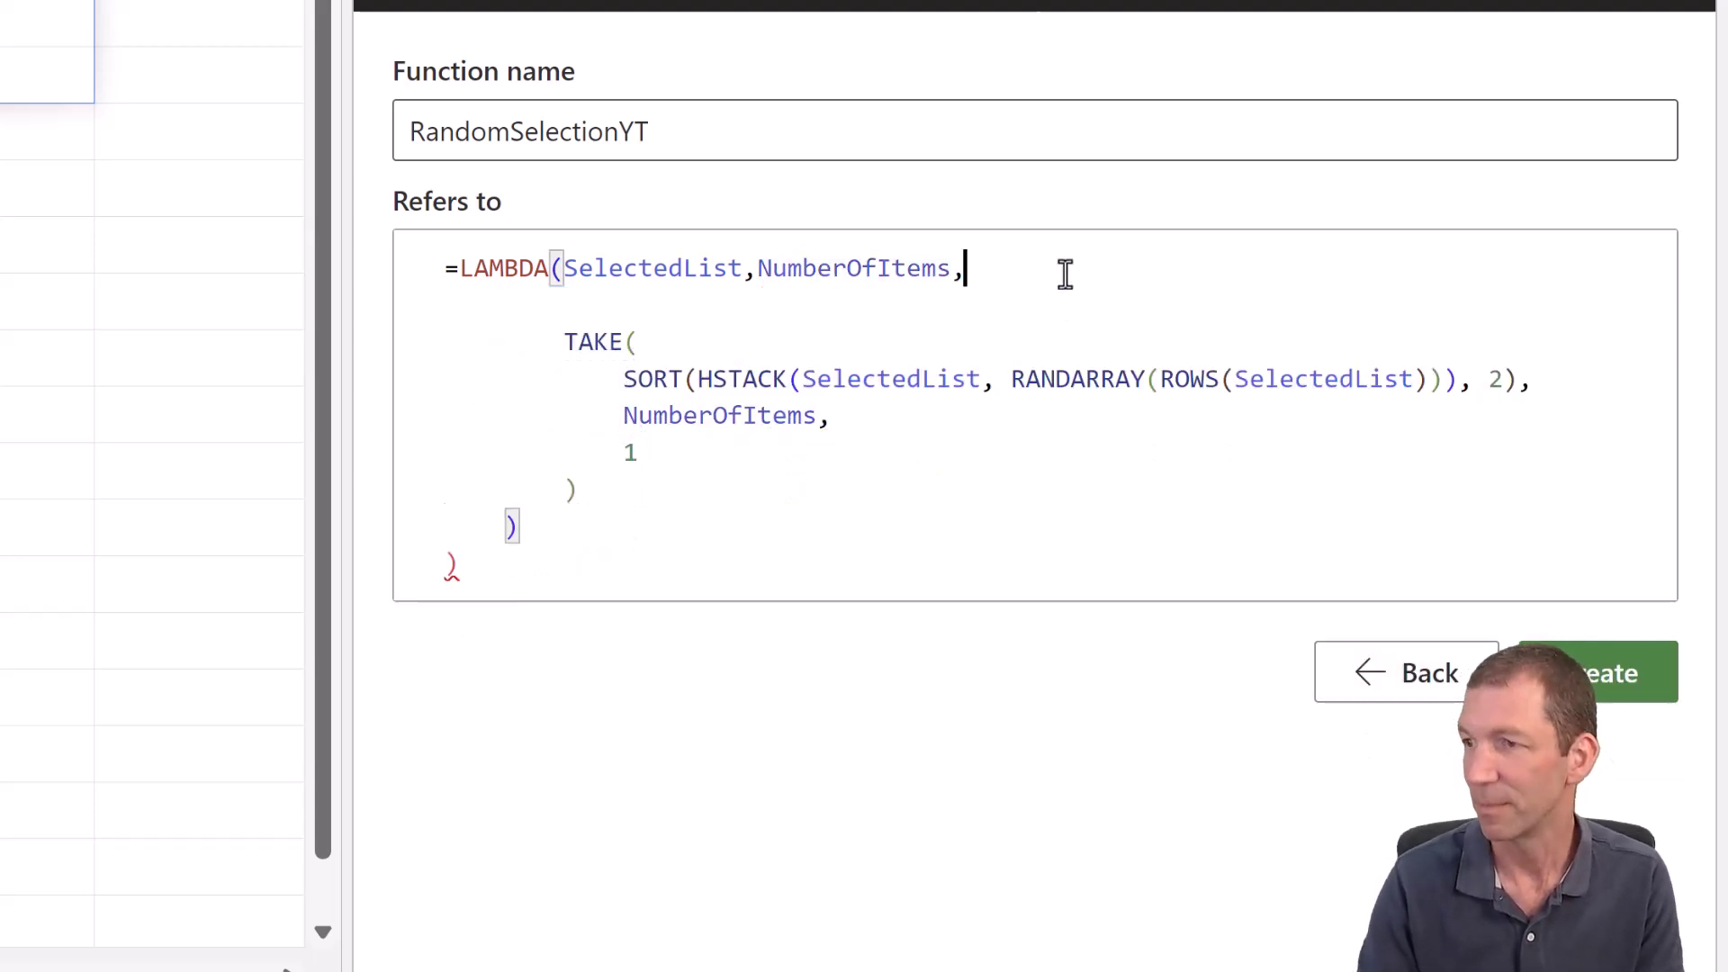
pyautogui.click(547, 581)
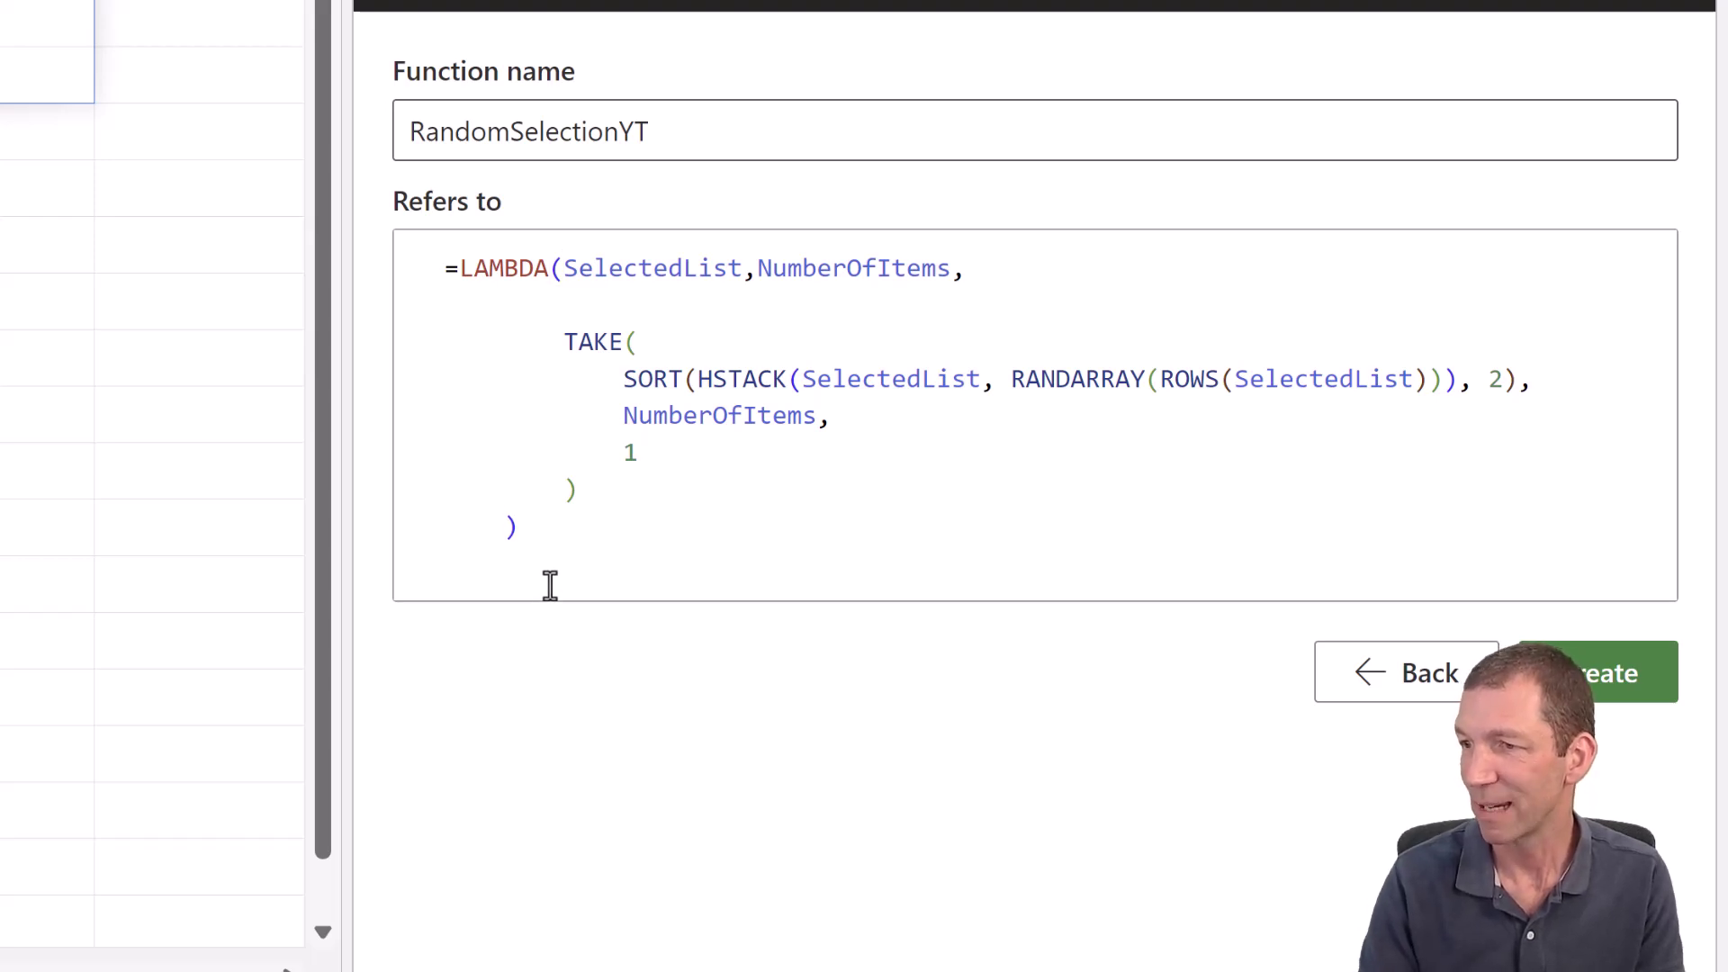
pyautogui.click(1600, 703)
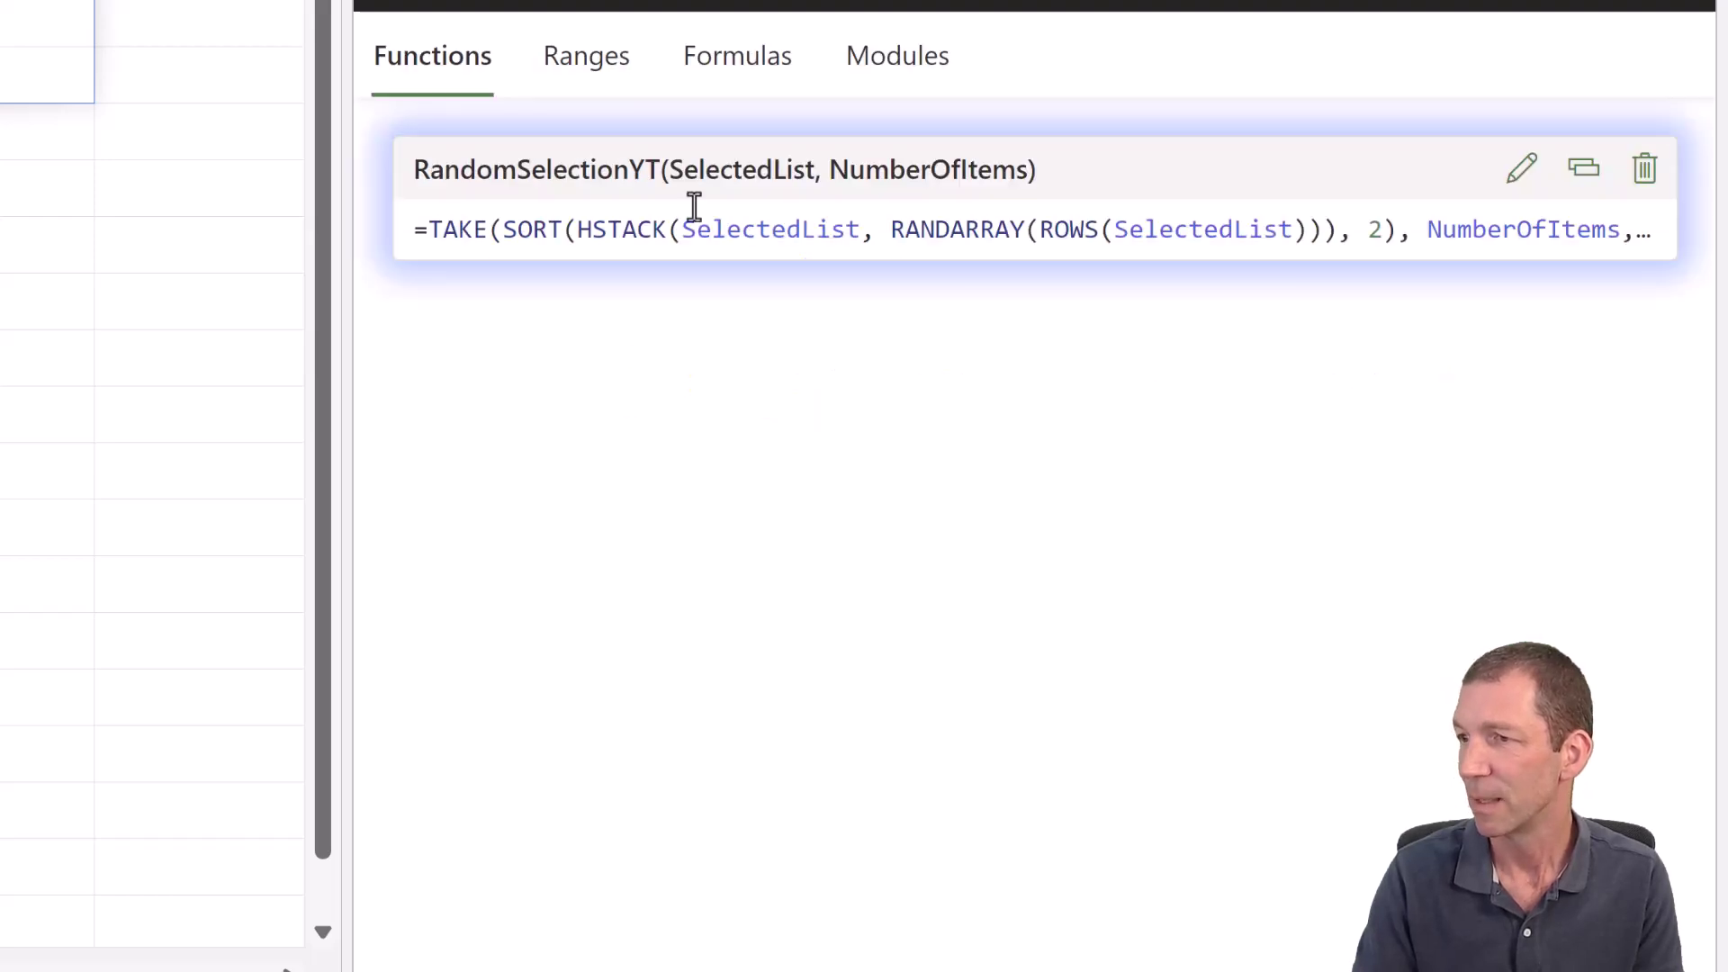
# Enter =RandomSelectionYT(B3:B11,5) in C1 and clear old names so five students spill.
pyautogui.click(1523, 180)
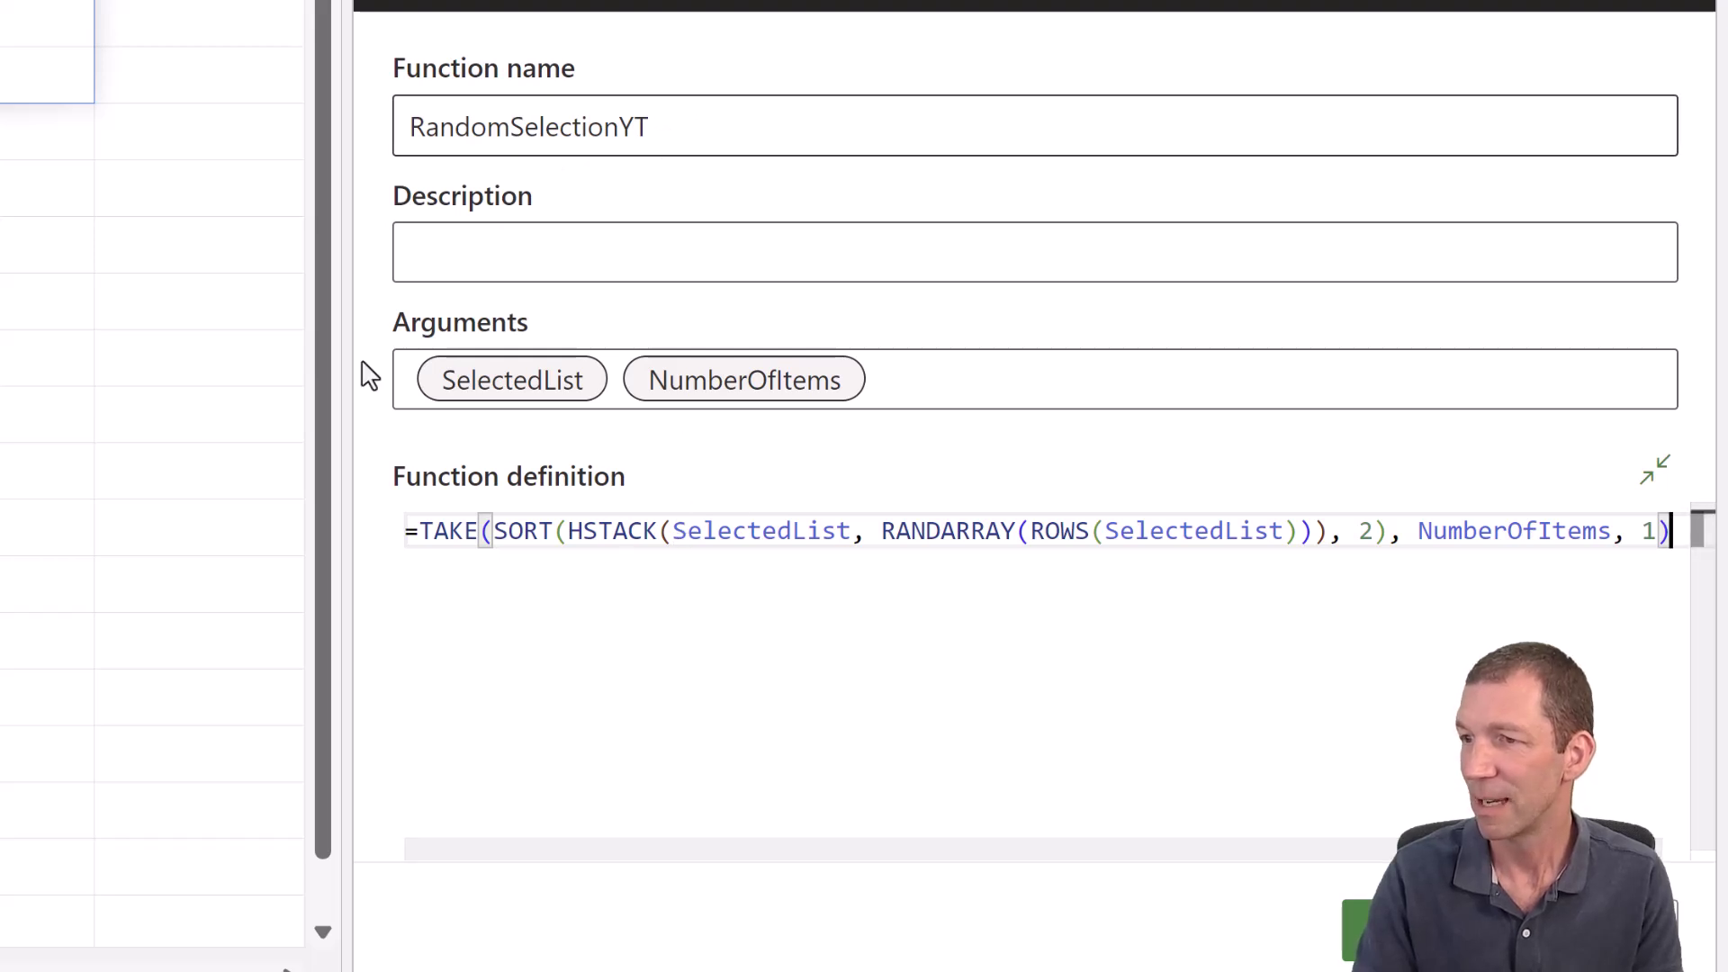
pyautogui.click(1377, 928)
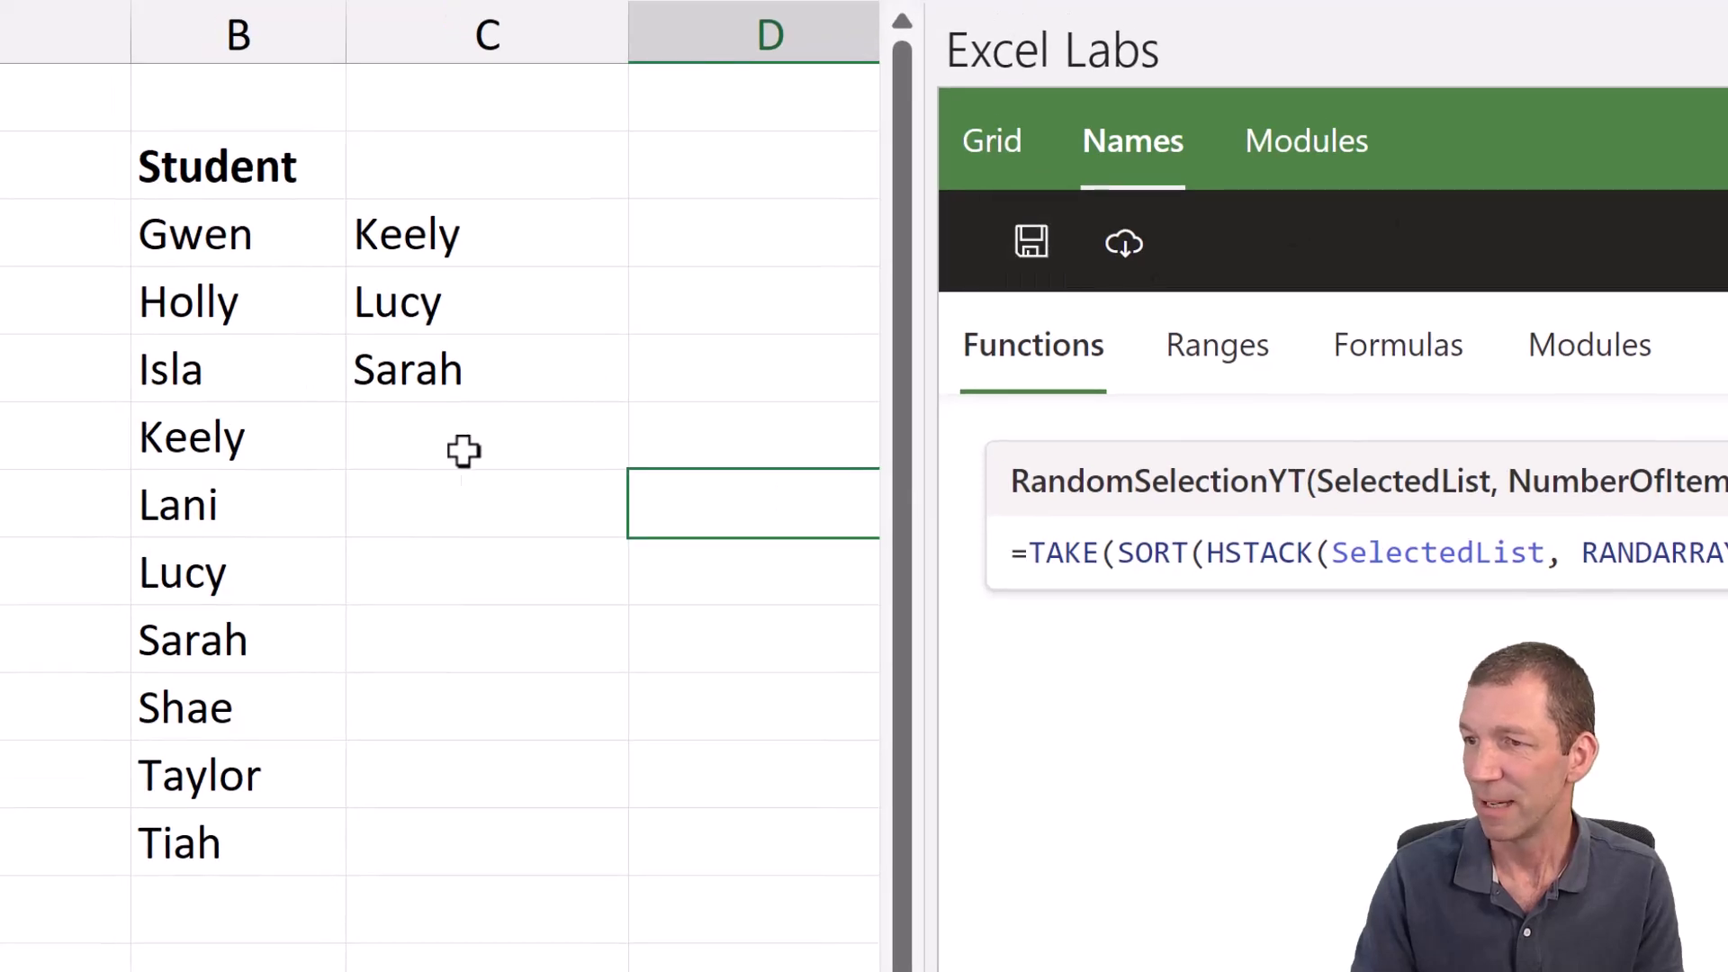
pyautogui.click(514, 127)
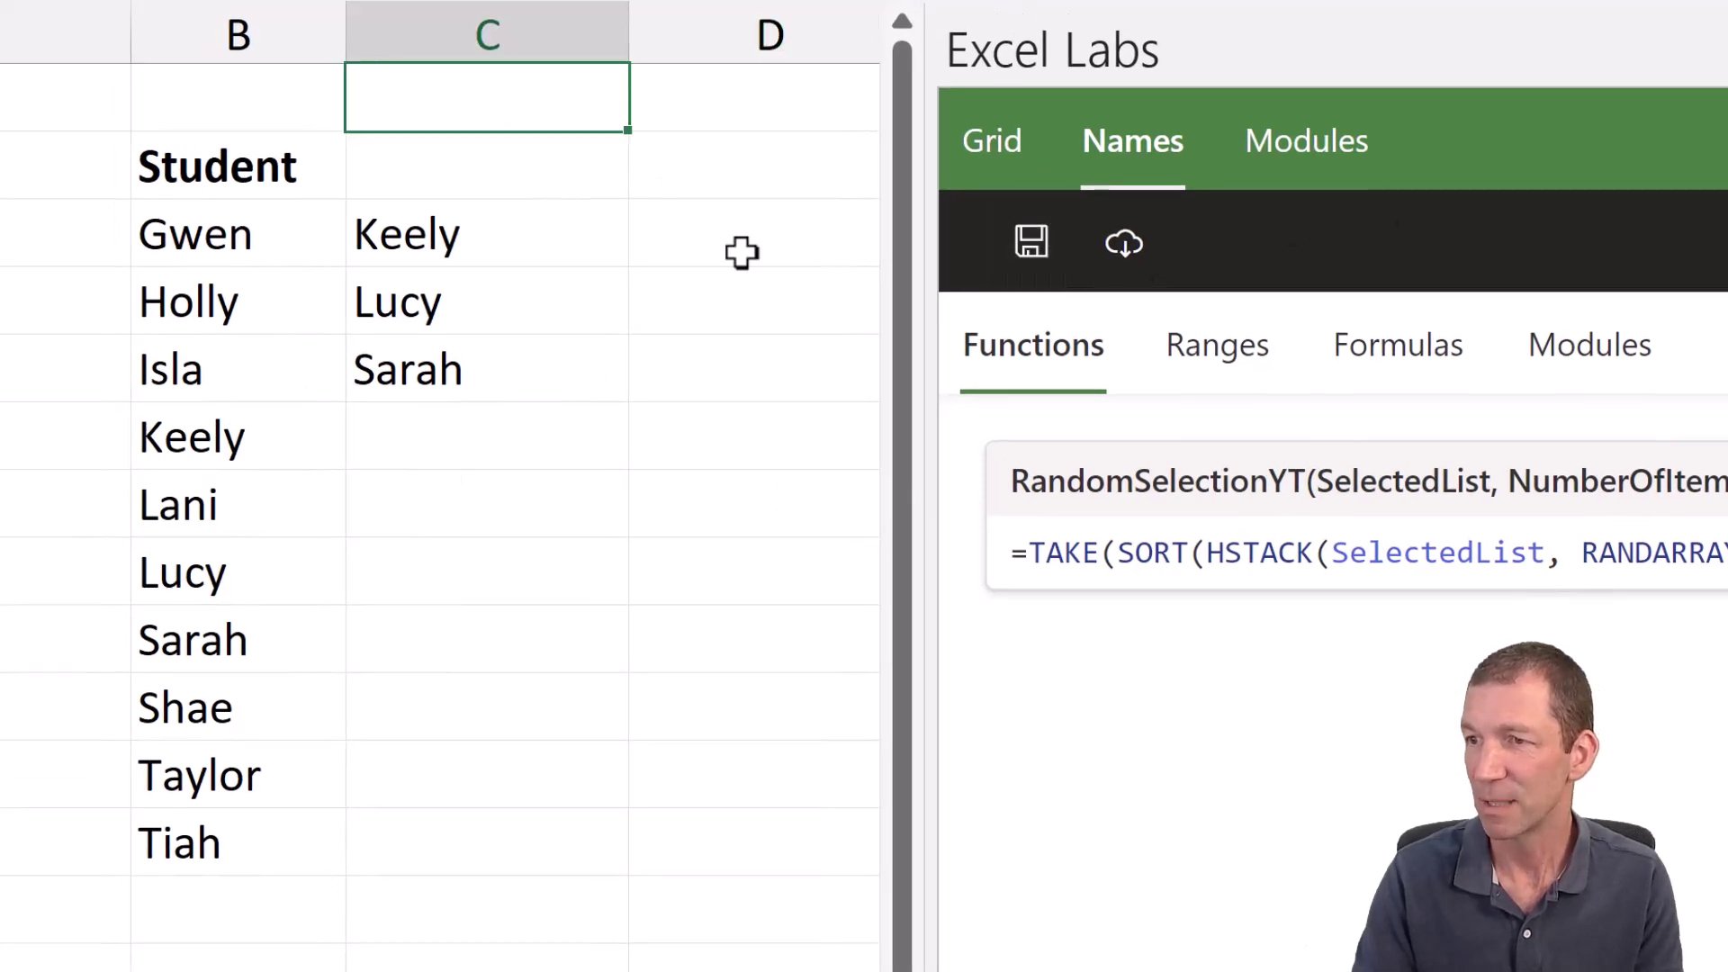
pyautogui.write('=rand')
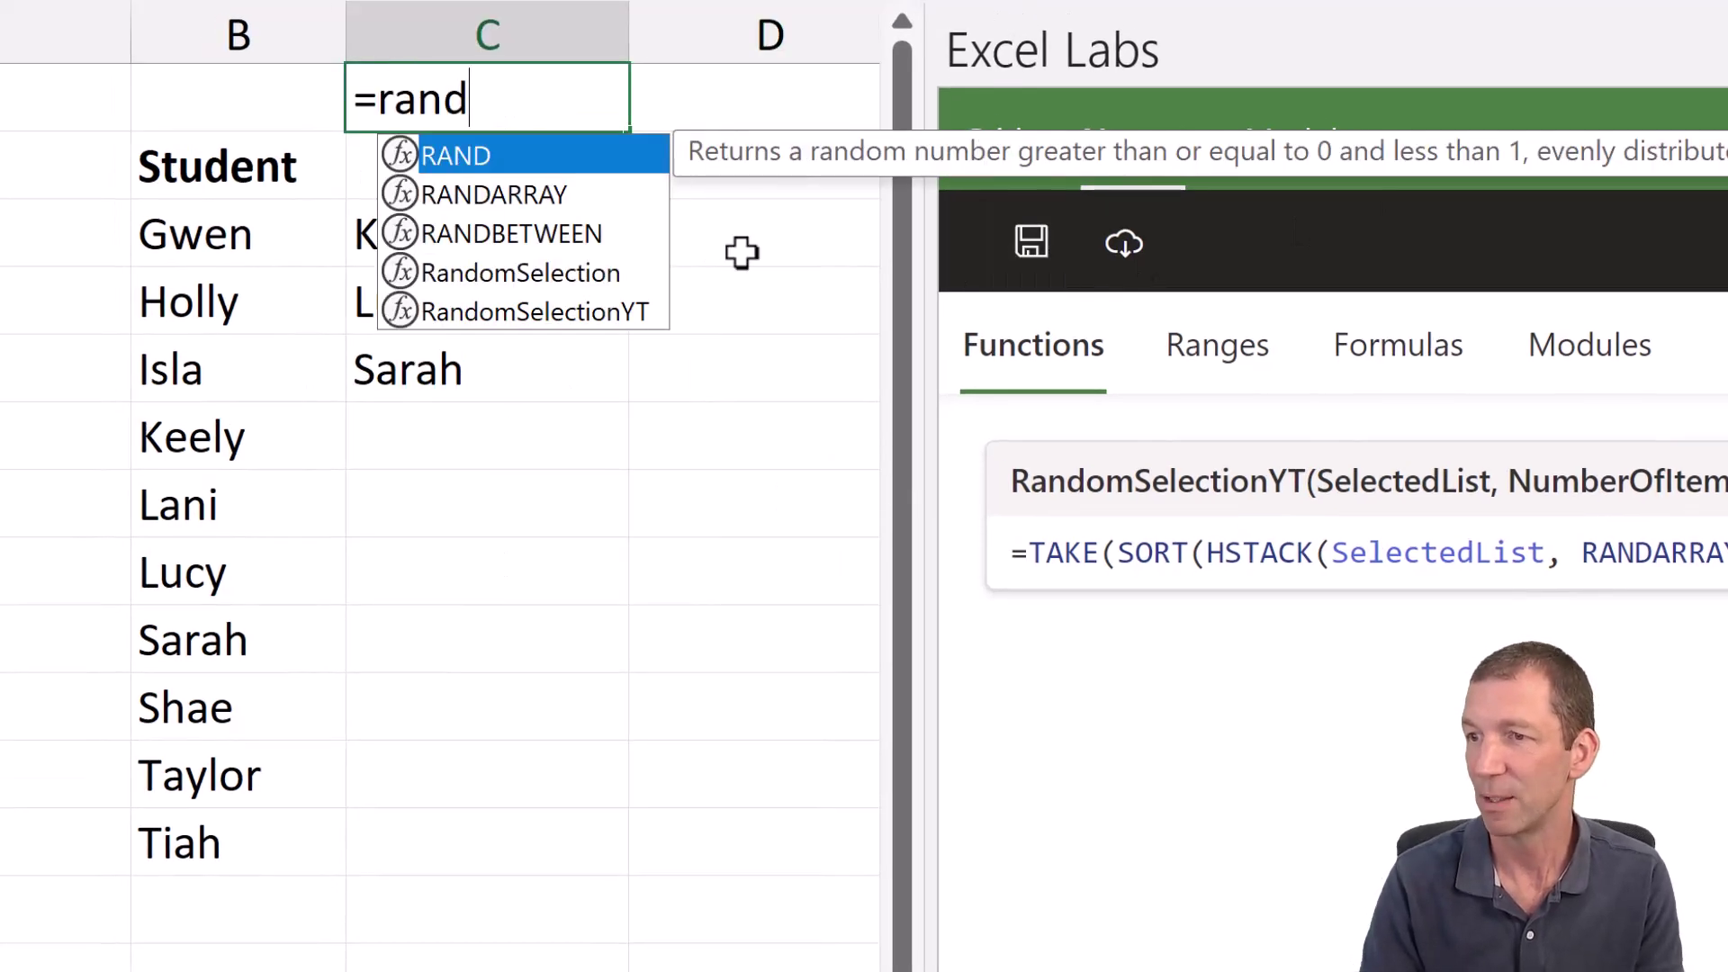
pyautogui.press('Down')
pyautogui.press('Down')
pyautogui.press('Down')
pyautogui.press('Down')
pyautogui.press('Tab')
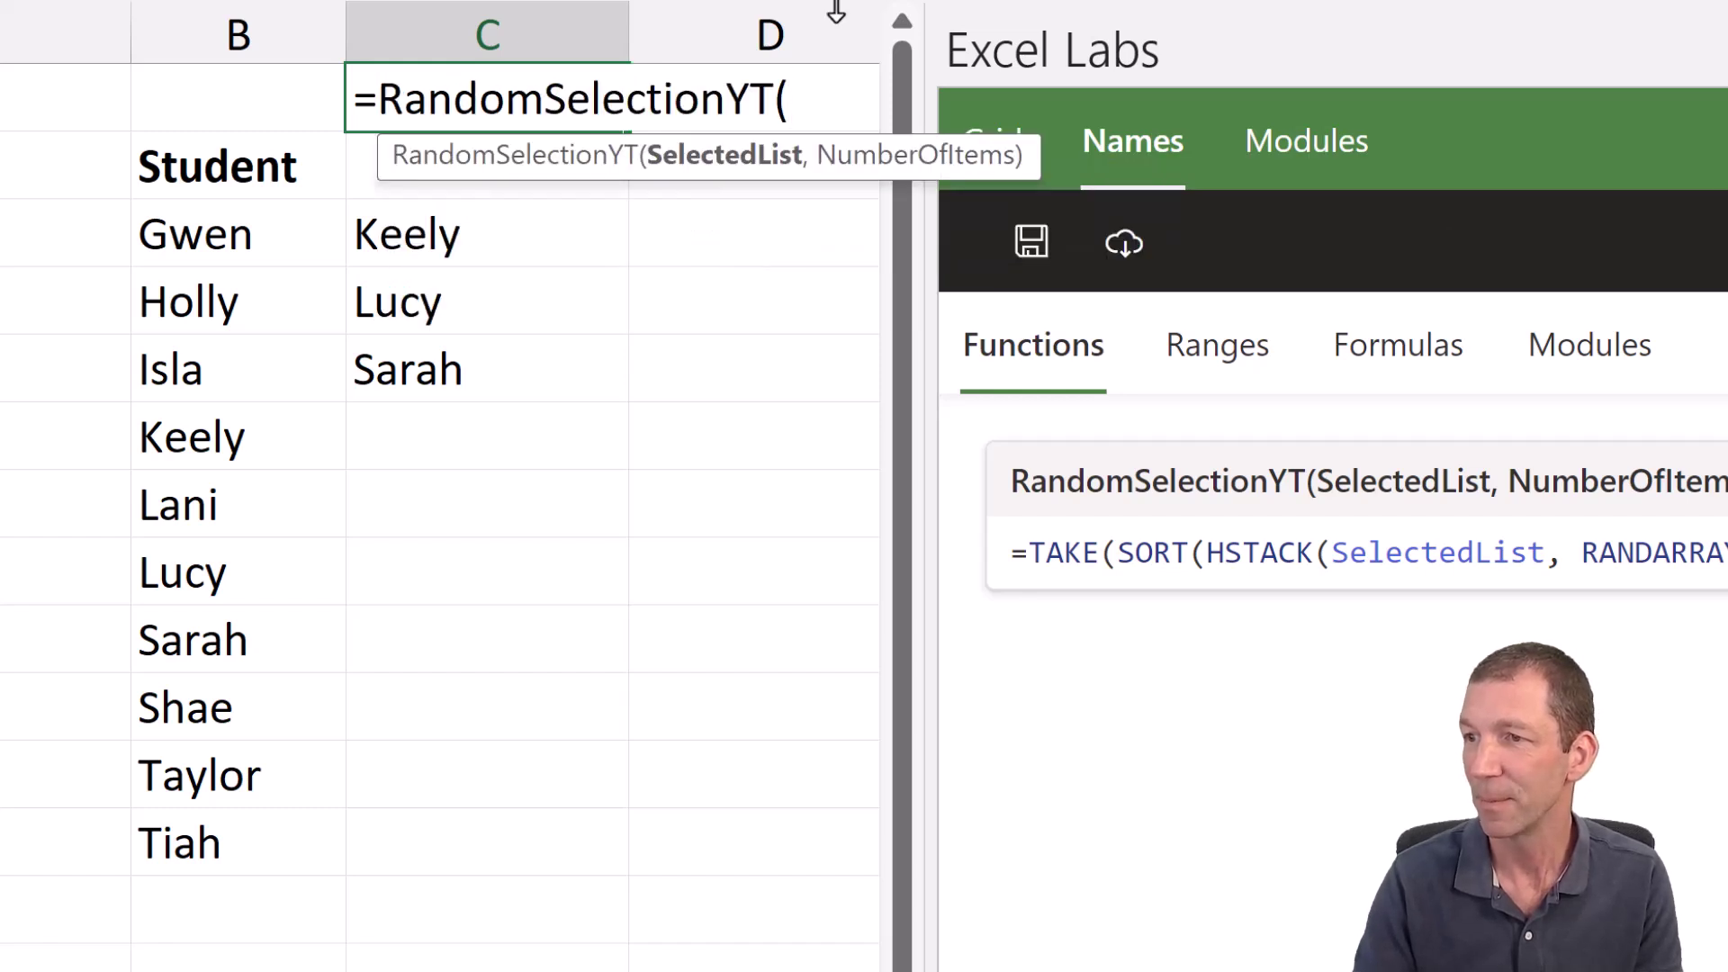
pyautogui.moveTo(252, 236); pyautogui.dragTo(224, 801)
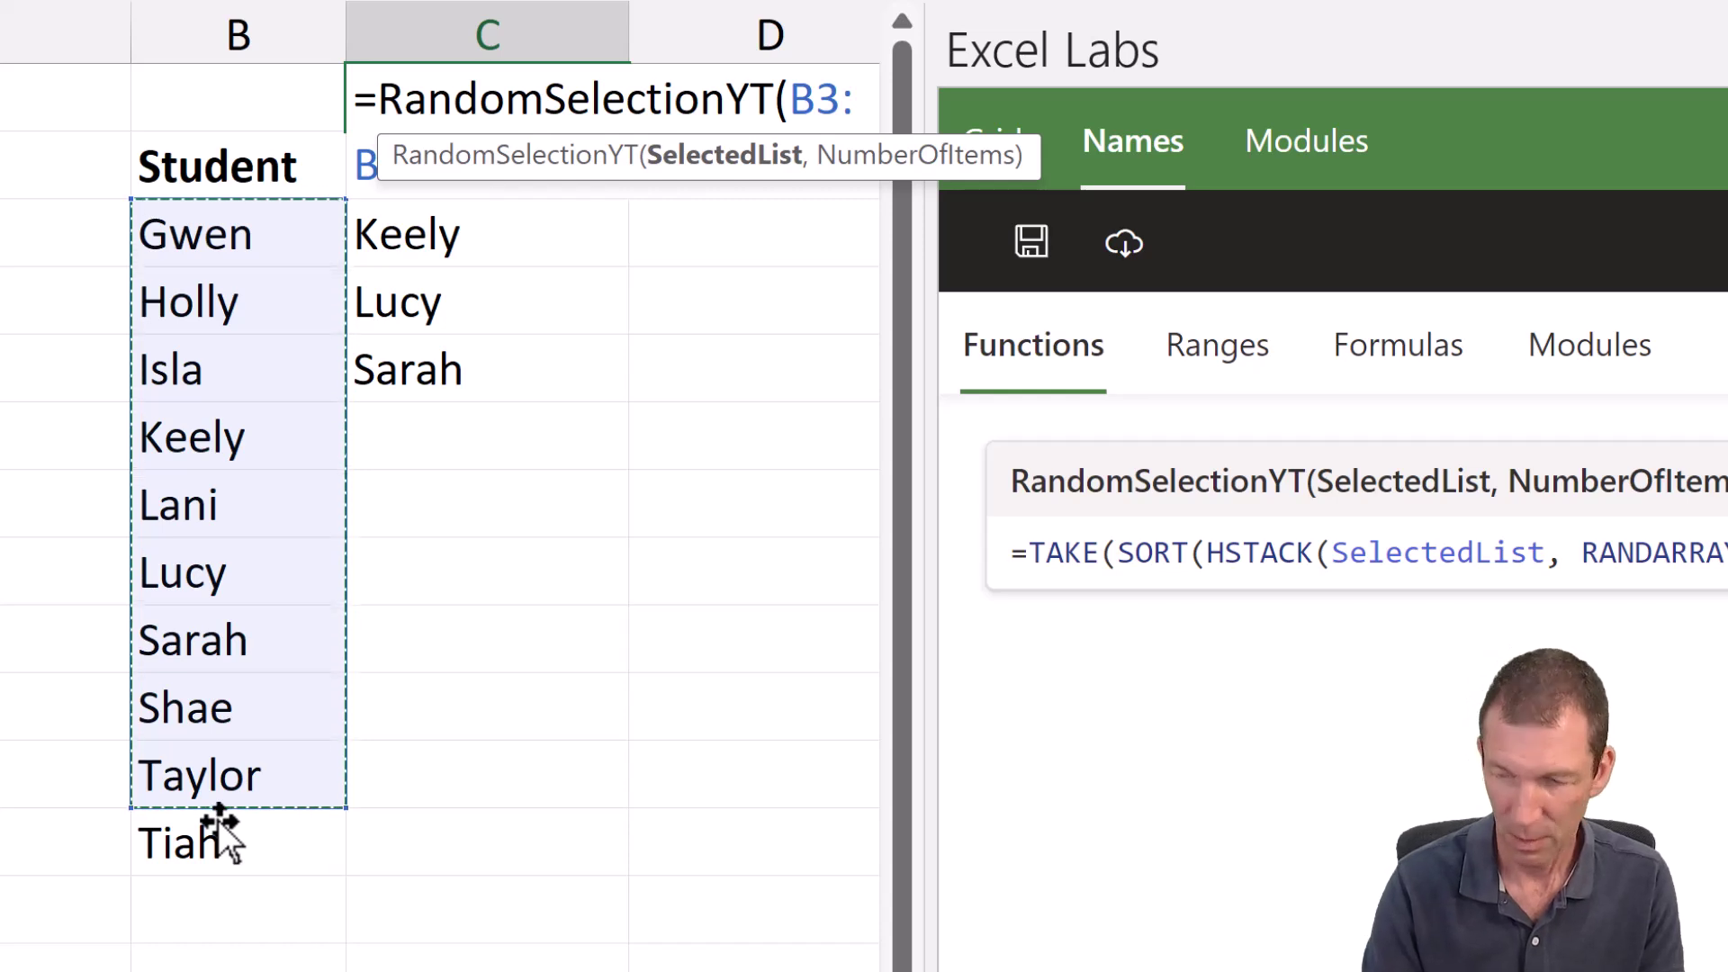
pyautogui.write(',5')
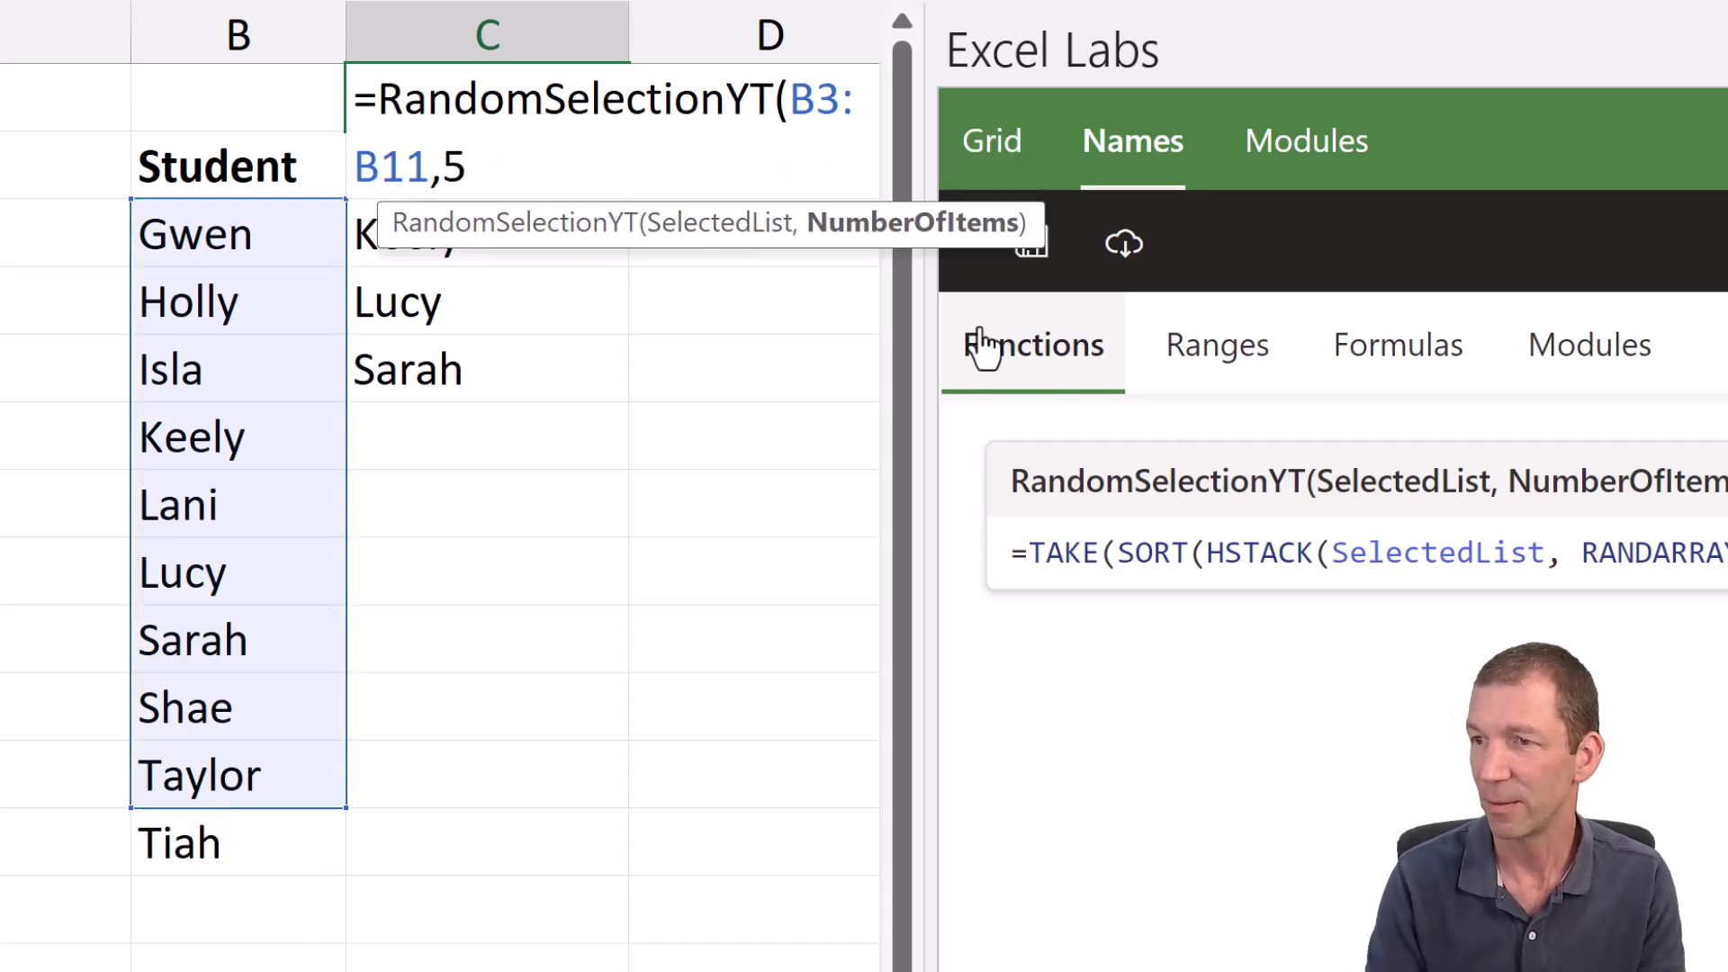
pyautogui.press('Return')
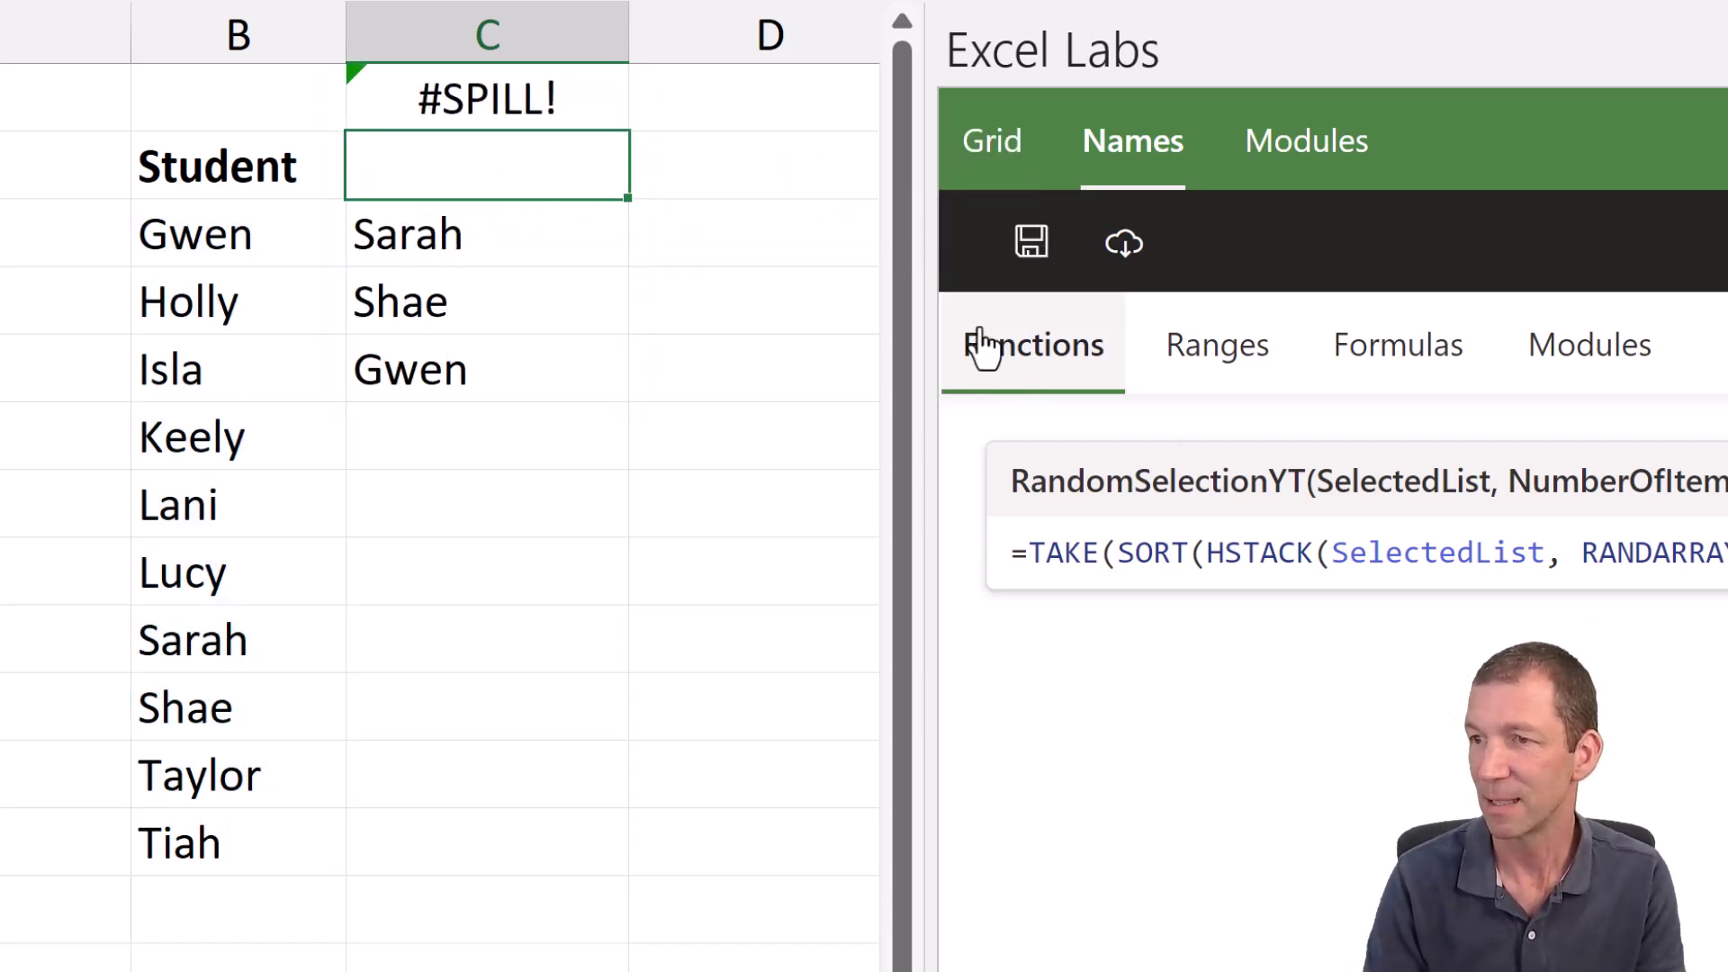
pyautogui.press('Delete')
pyautogui.press('Up')
pyautogui.press('Up')
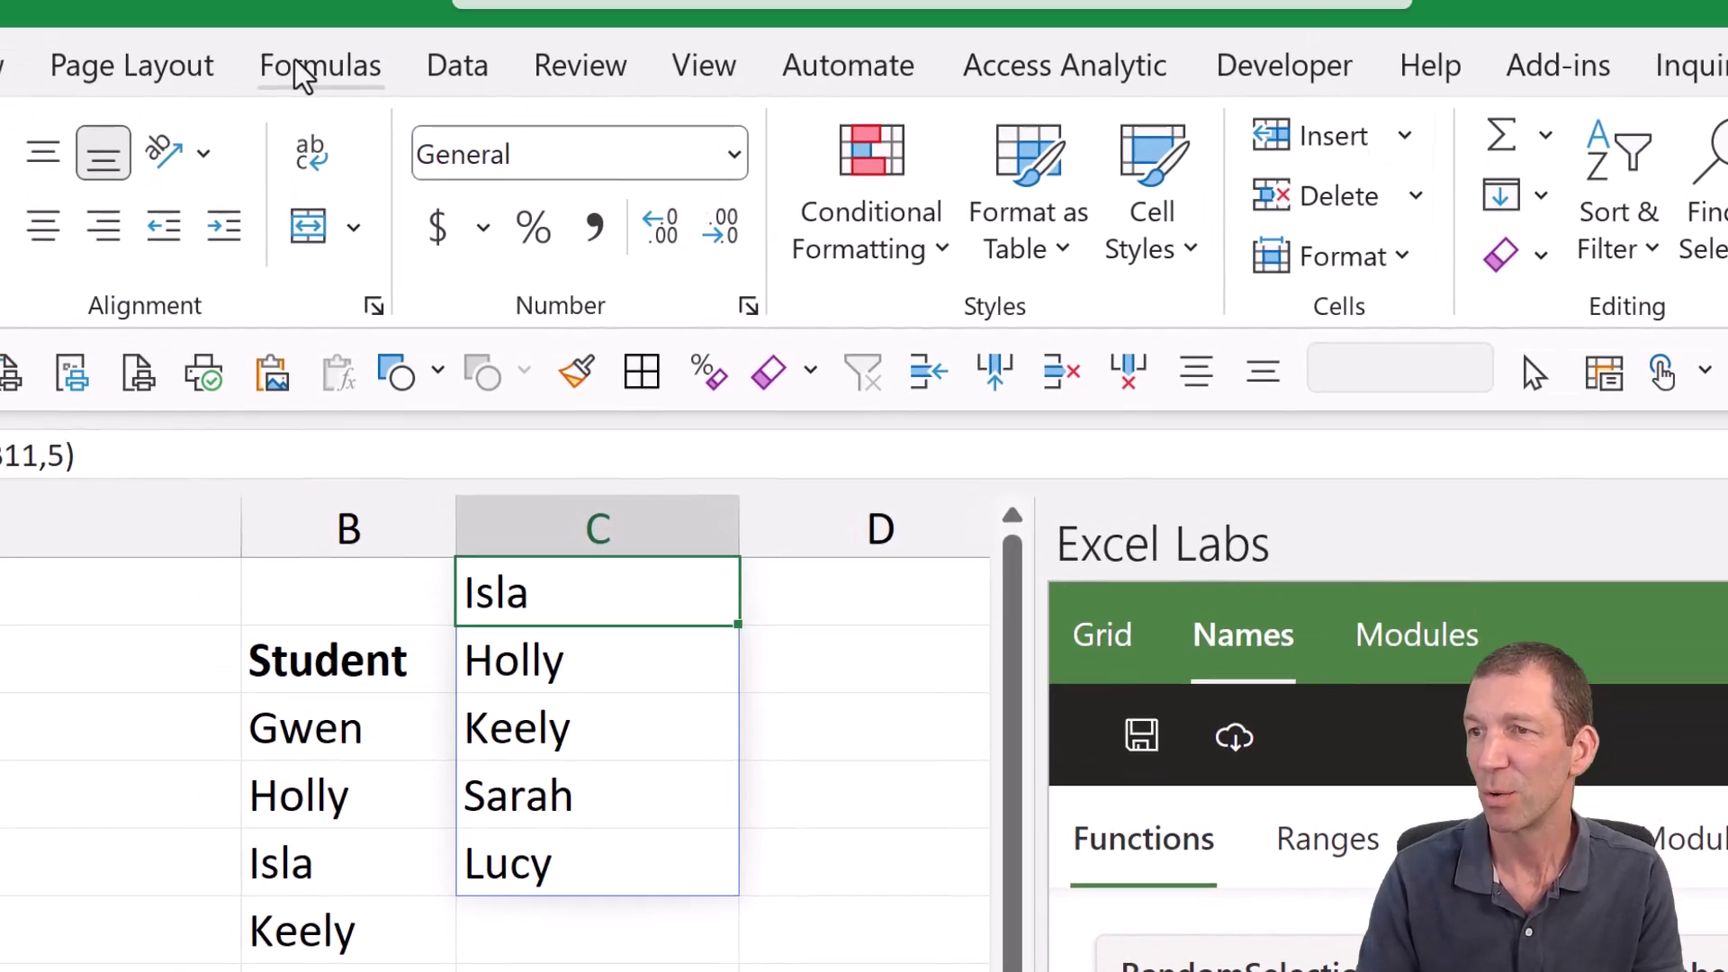
pyautogui.click(311, 77)
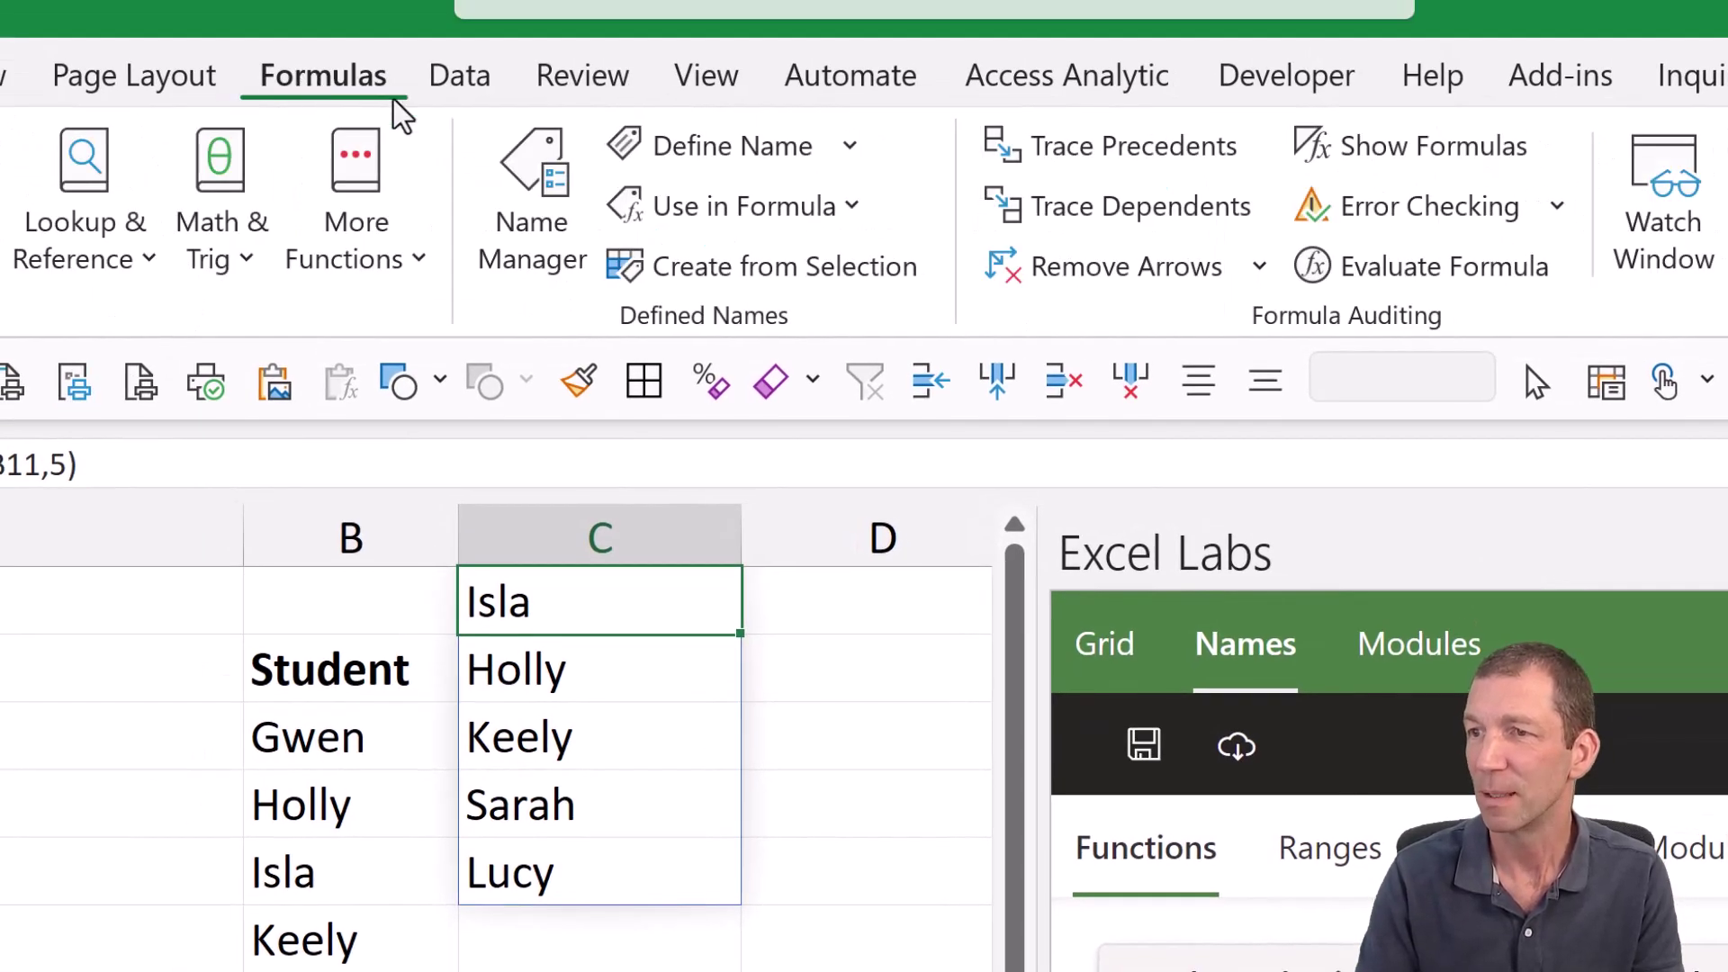
pyautogui.click(531, 172)
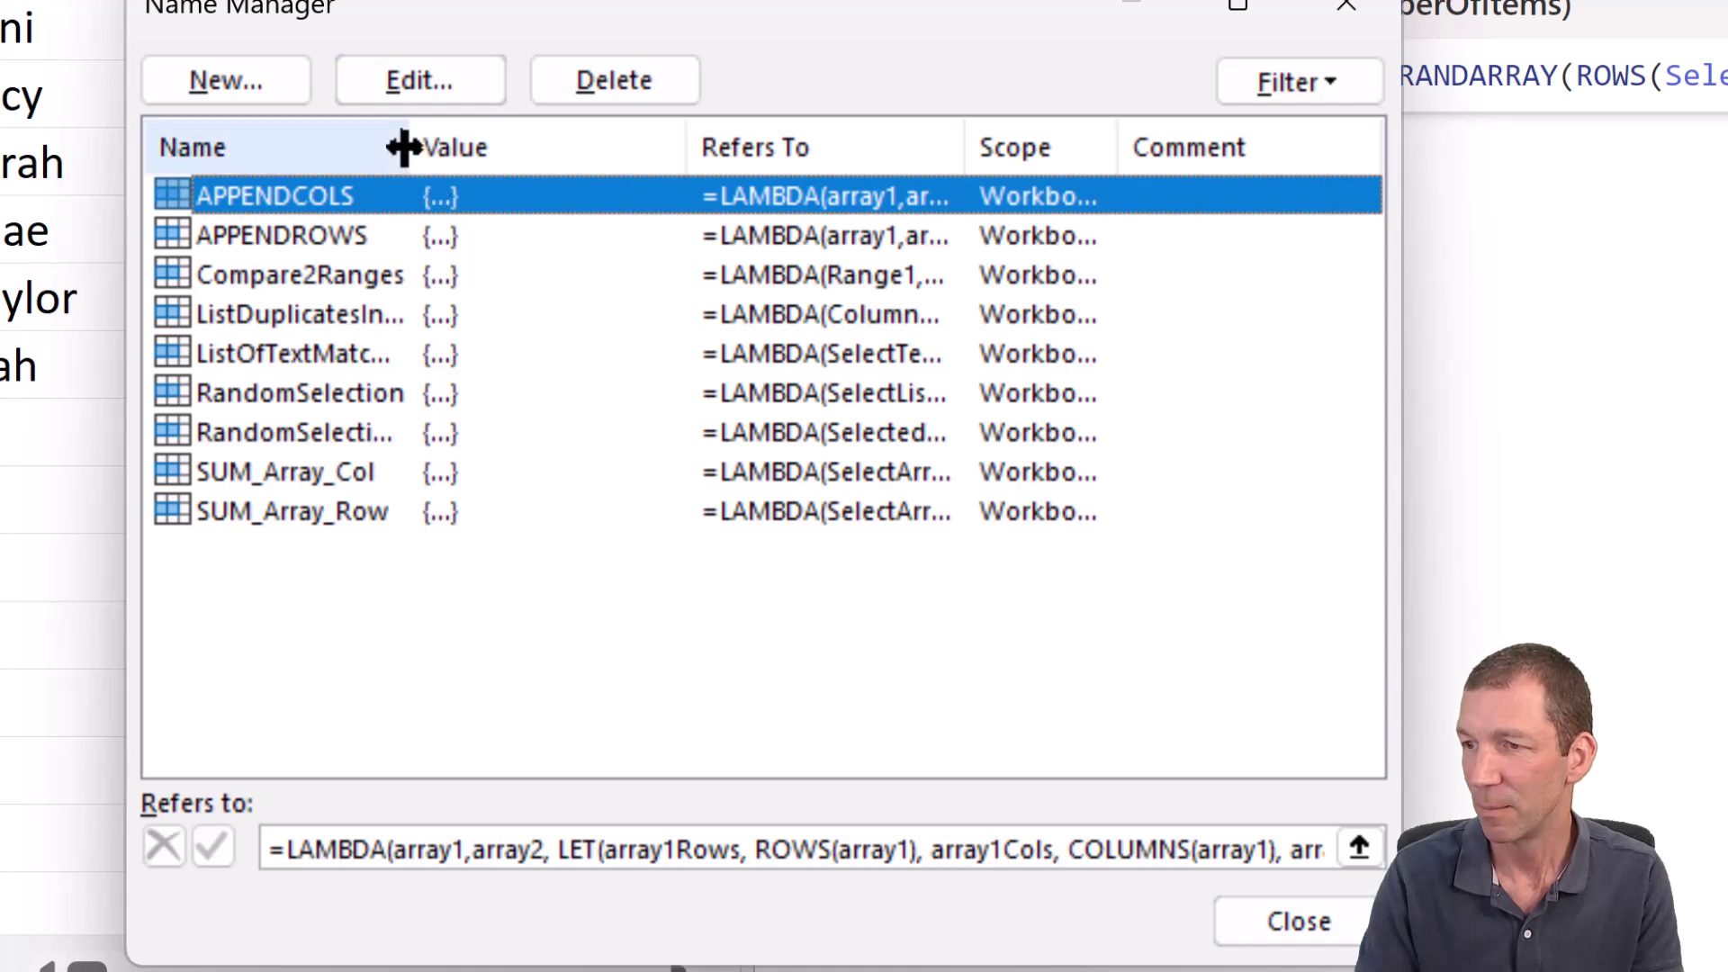
pyautogui.moveTo(407, 147); pyautogui.dragTo(627, 162)
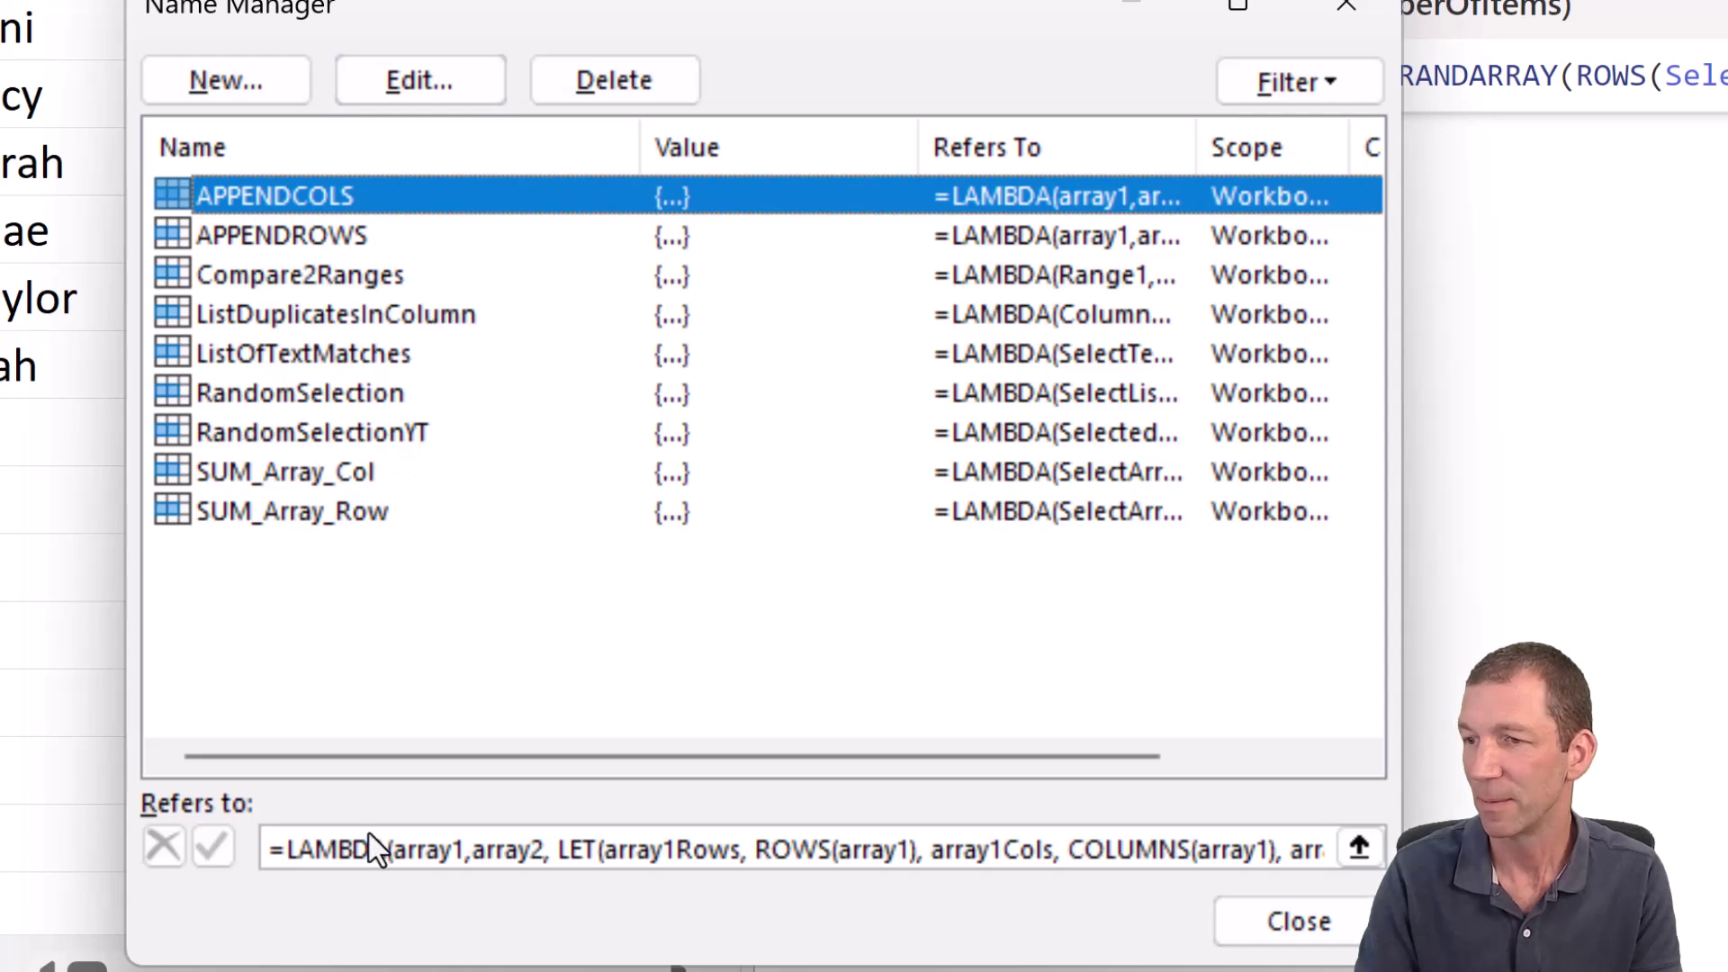
pyautogui.click(1369, 11)
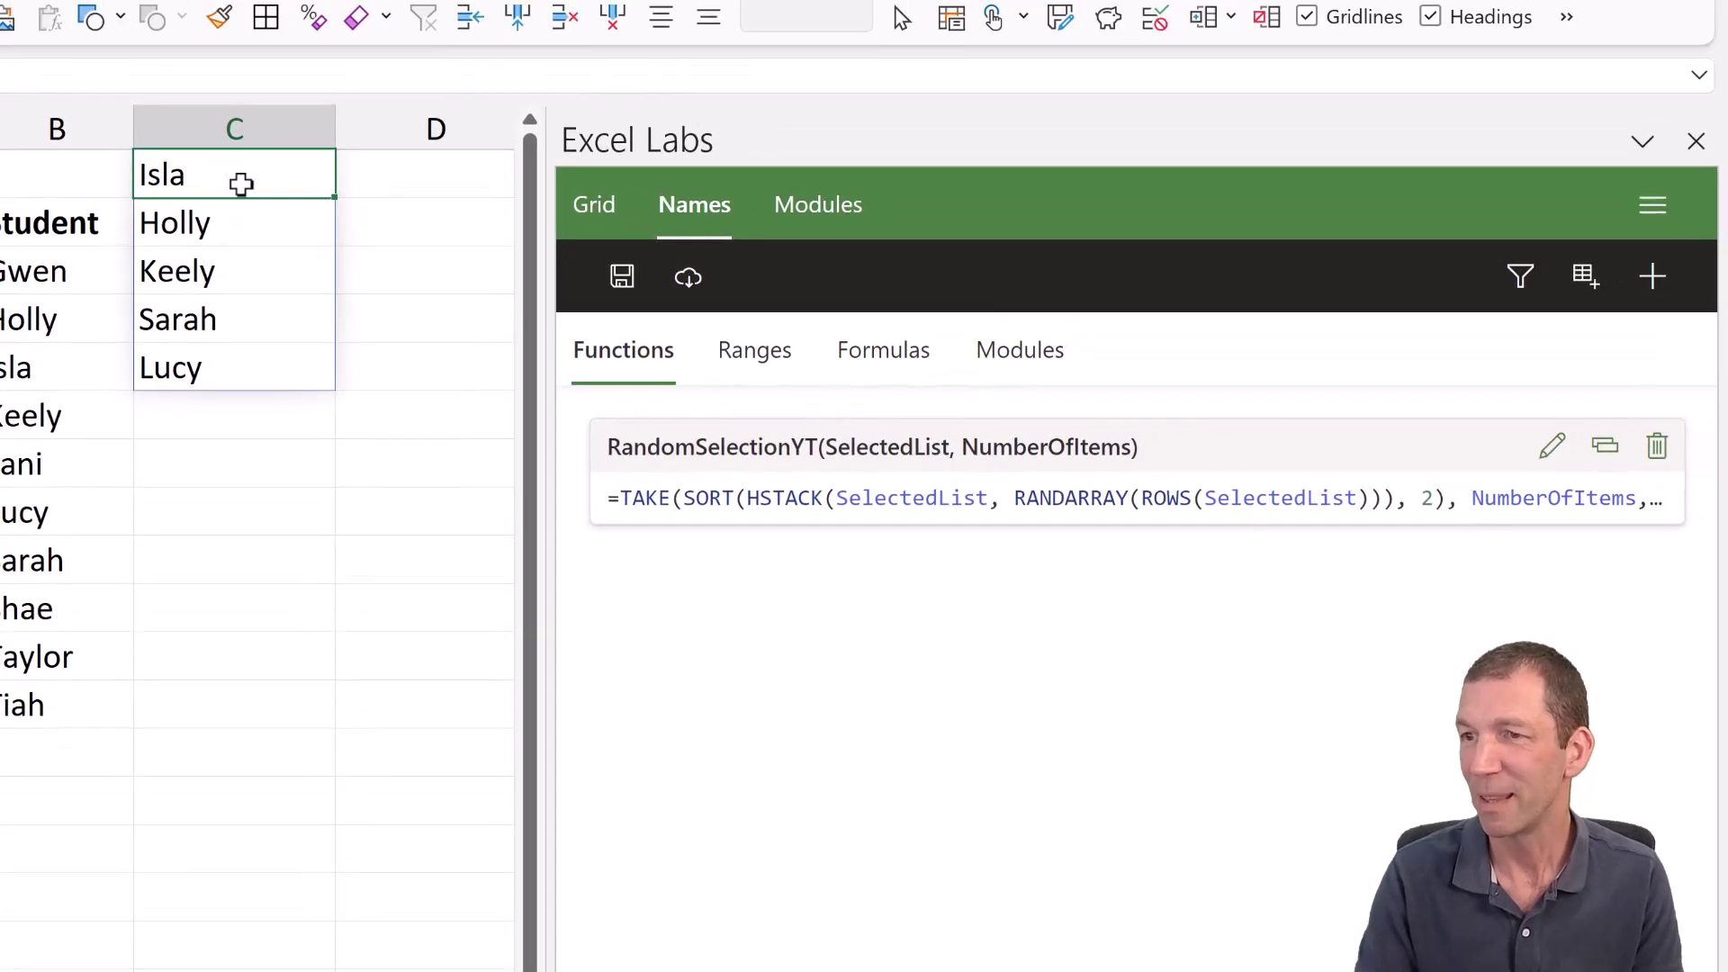
# Copy C1's formula and open the Import from URL form under Excel Labs' Modules.
pyautogui.hotkey('ctrl', 'c')
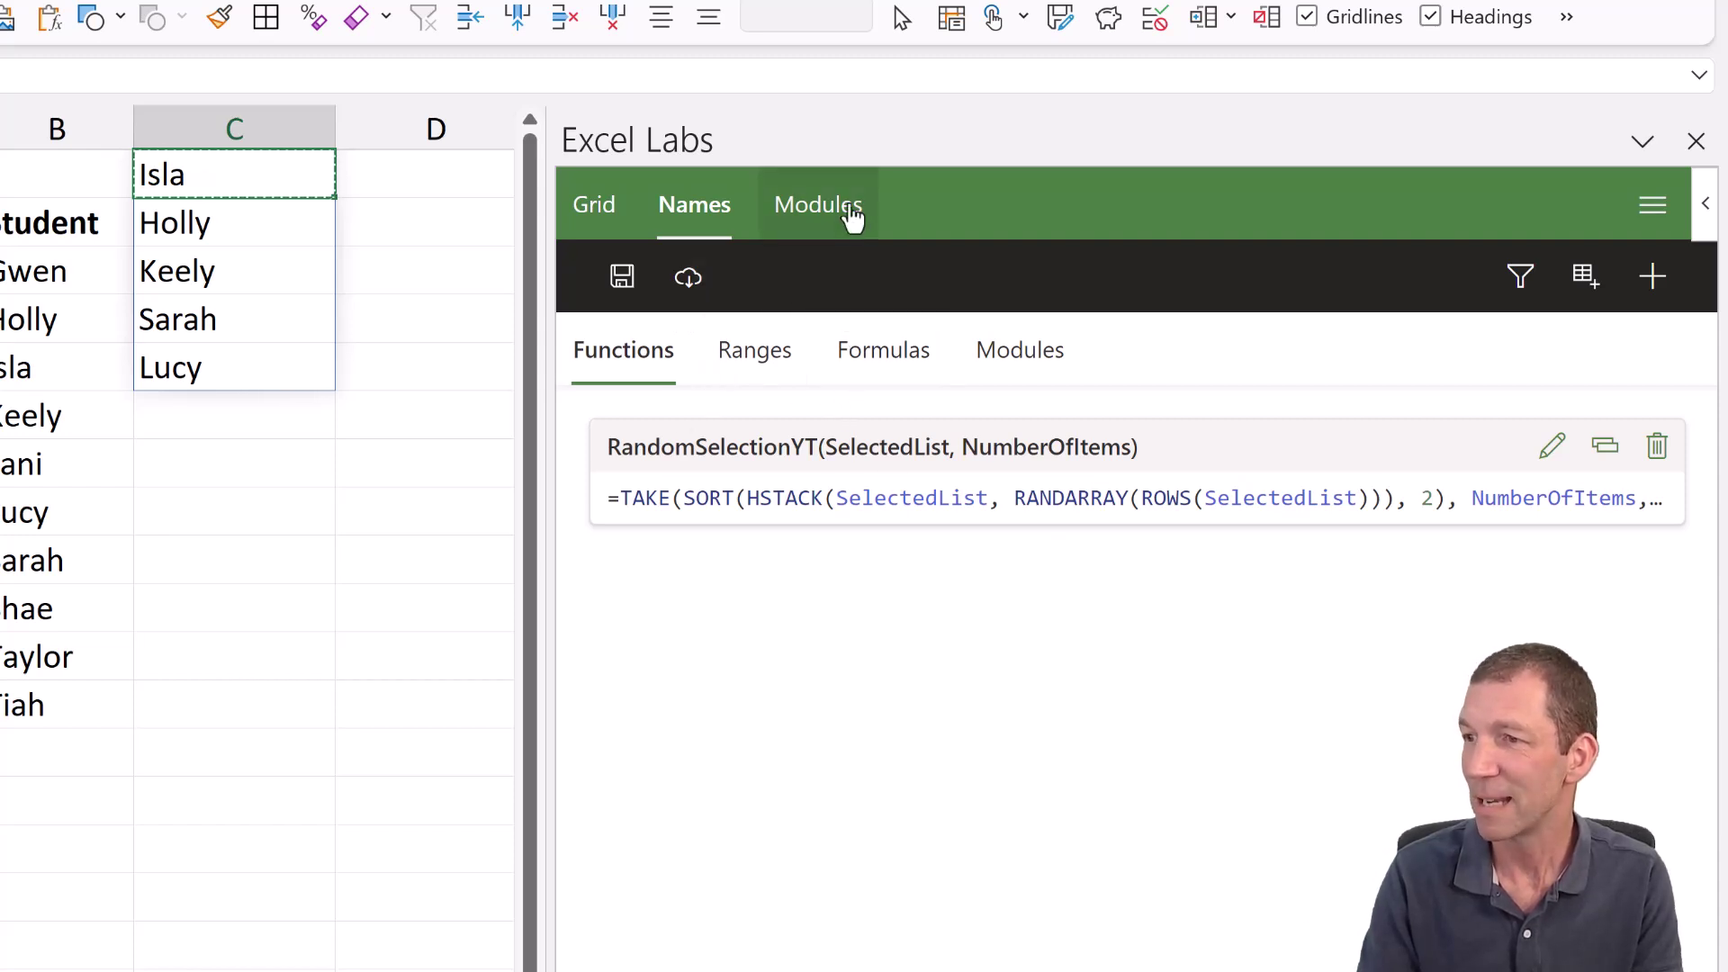
pyautogui.click(837, 211)
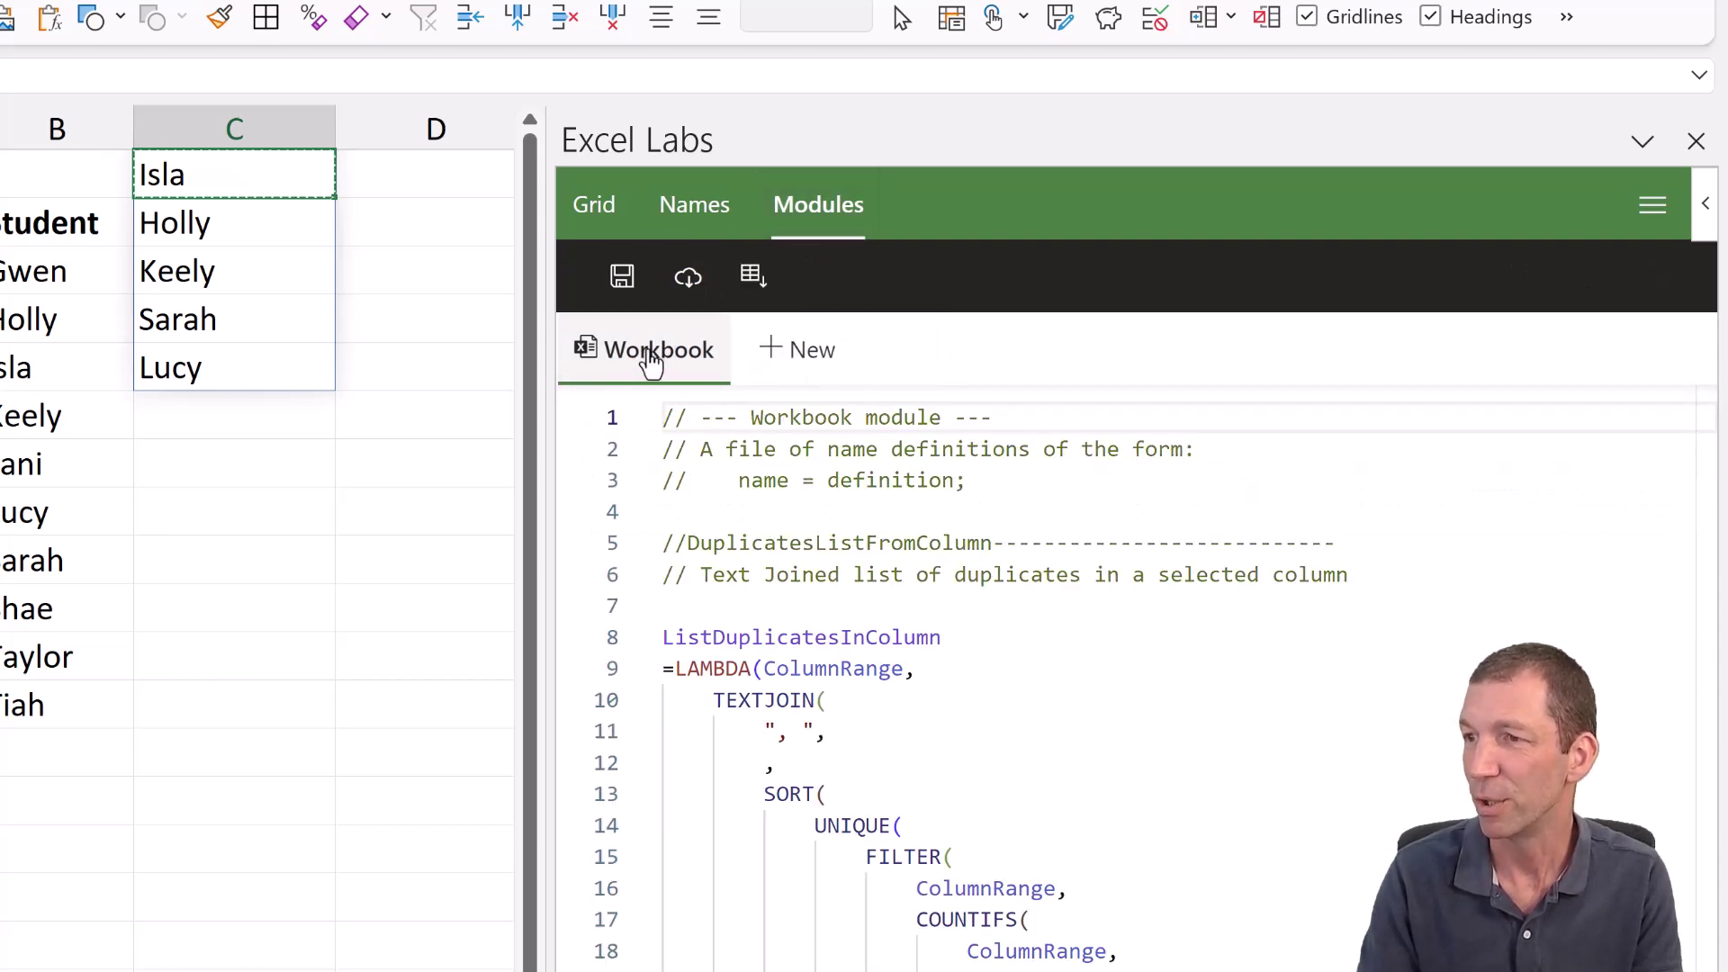
pyautogui.click(695, 281)
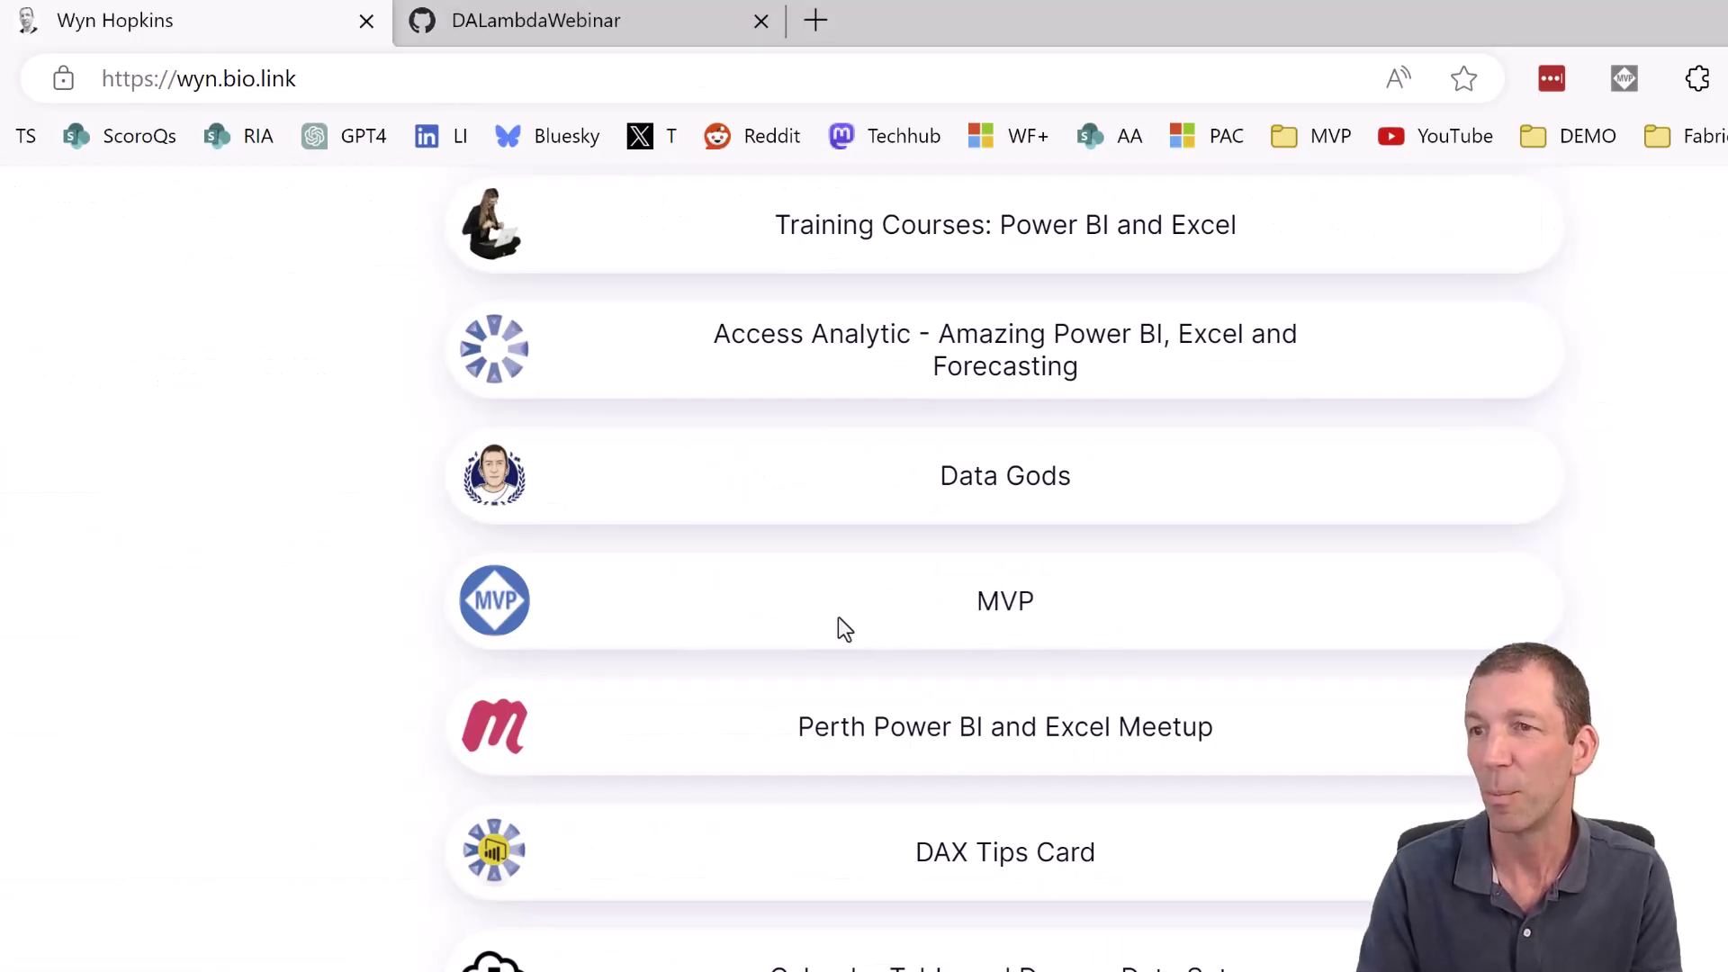
# Scroll the bio links page down to the LAMBDA GIST link.
pyautogui.scroll(11, 978, 828)
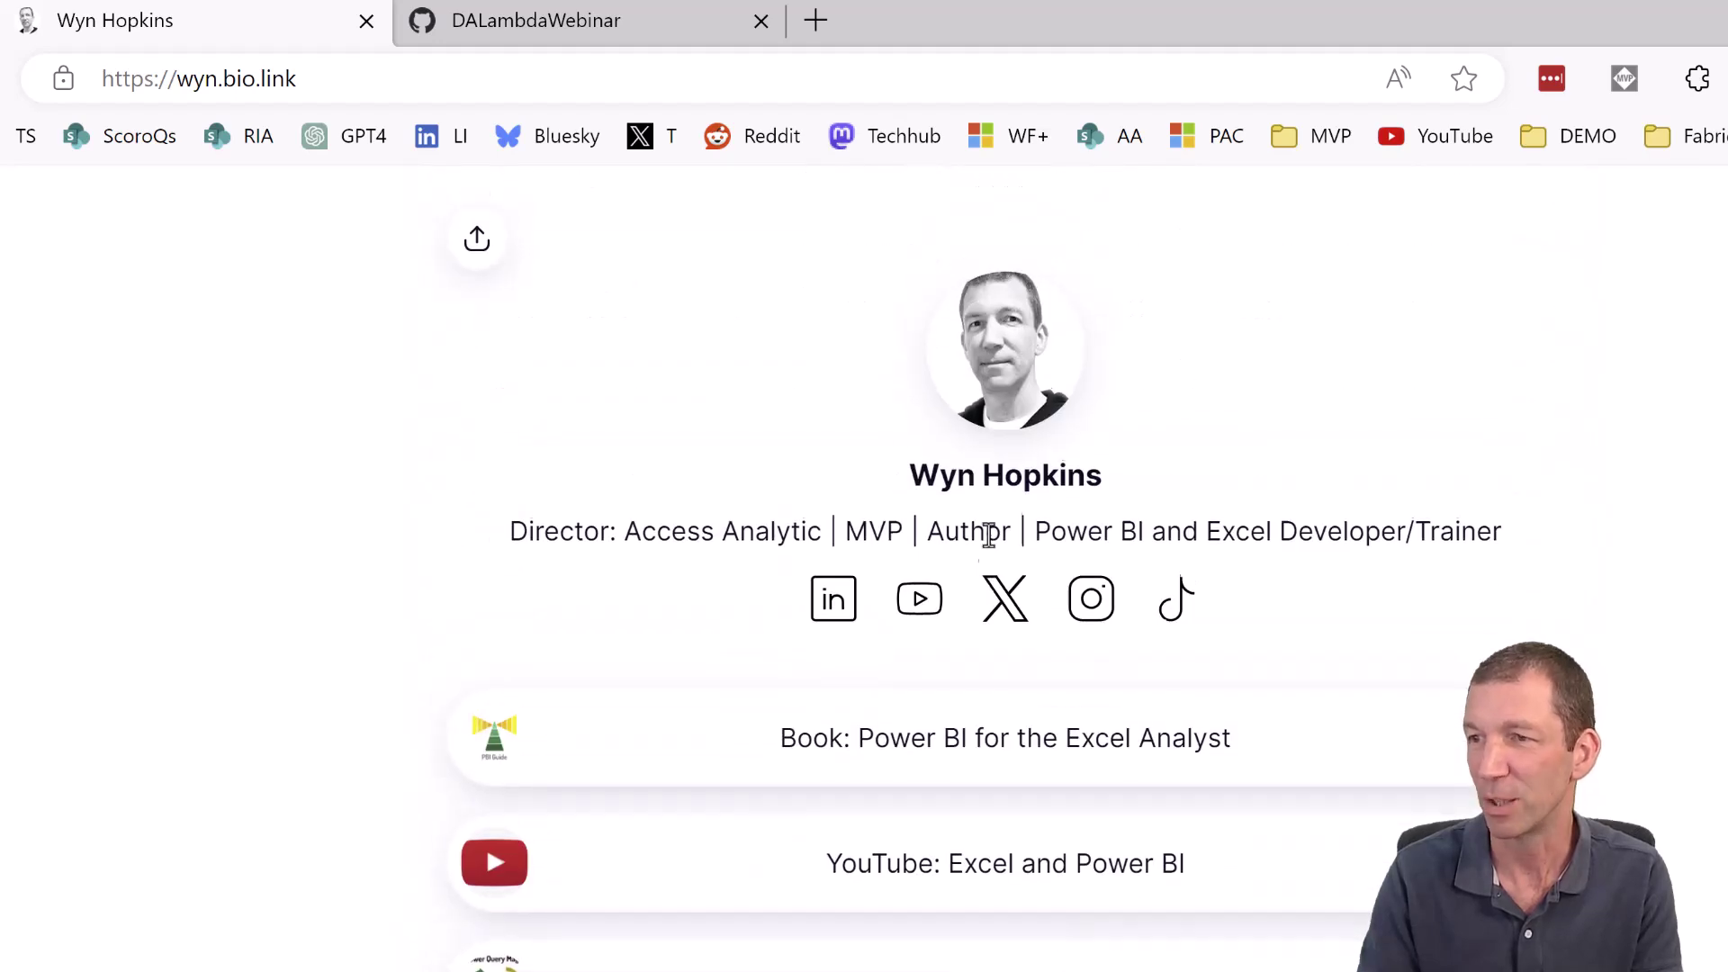
pyautogui.scroll(-1, 988, 532)
pyautogui.scroll(-10, 1012, 558)
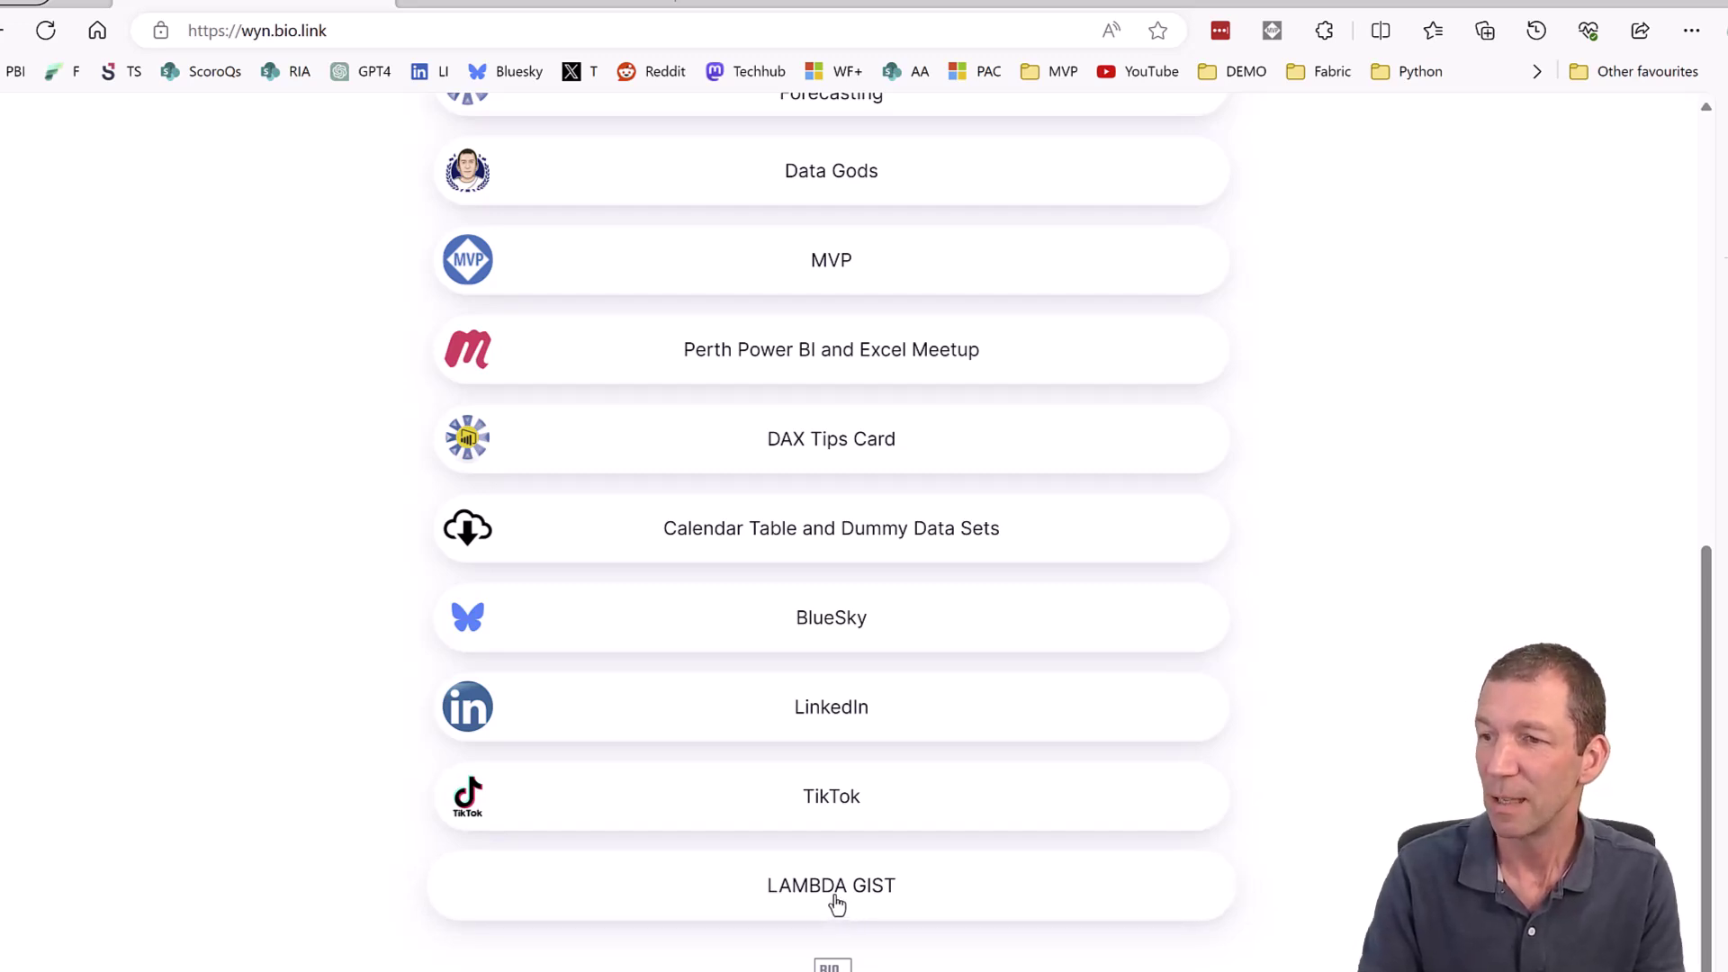
# Open the LAMBDA GIST page and select the RandomSelection definition, lines 163 to 174.
pyautogui.click(830, 885)
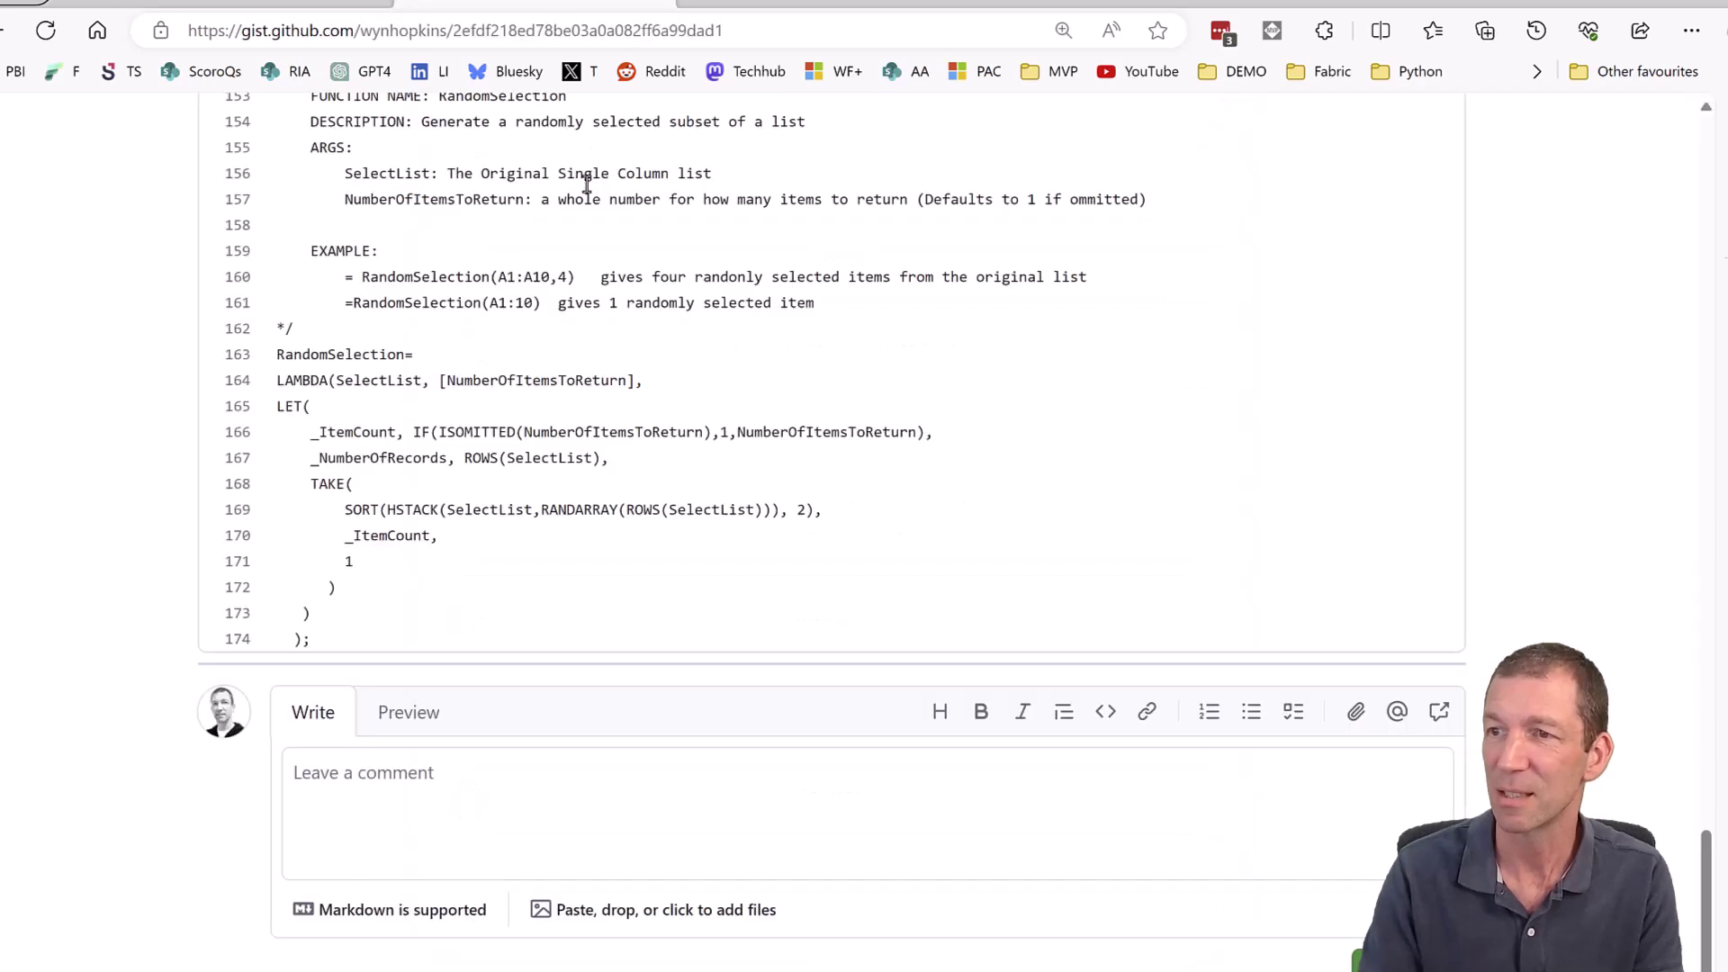
pyautogui.scroll(15, 608, 484)
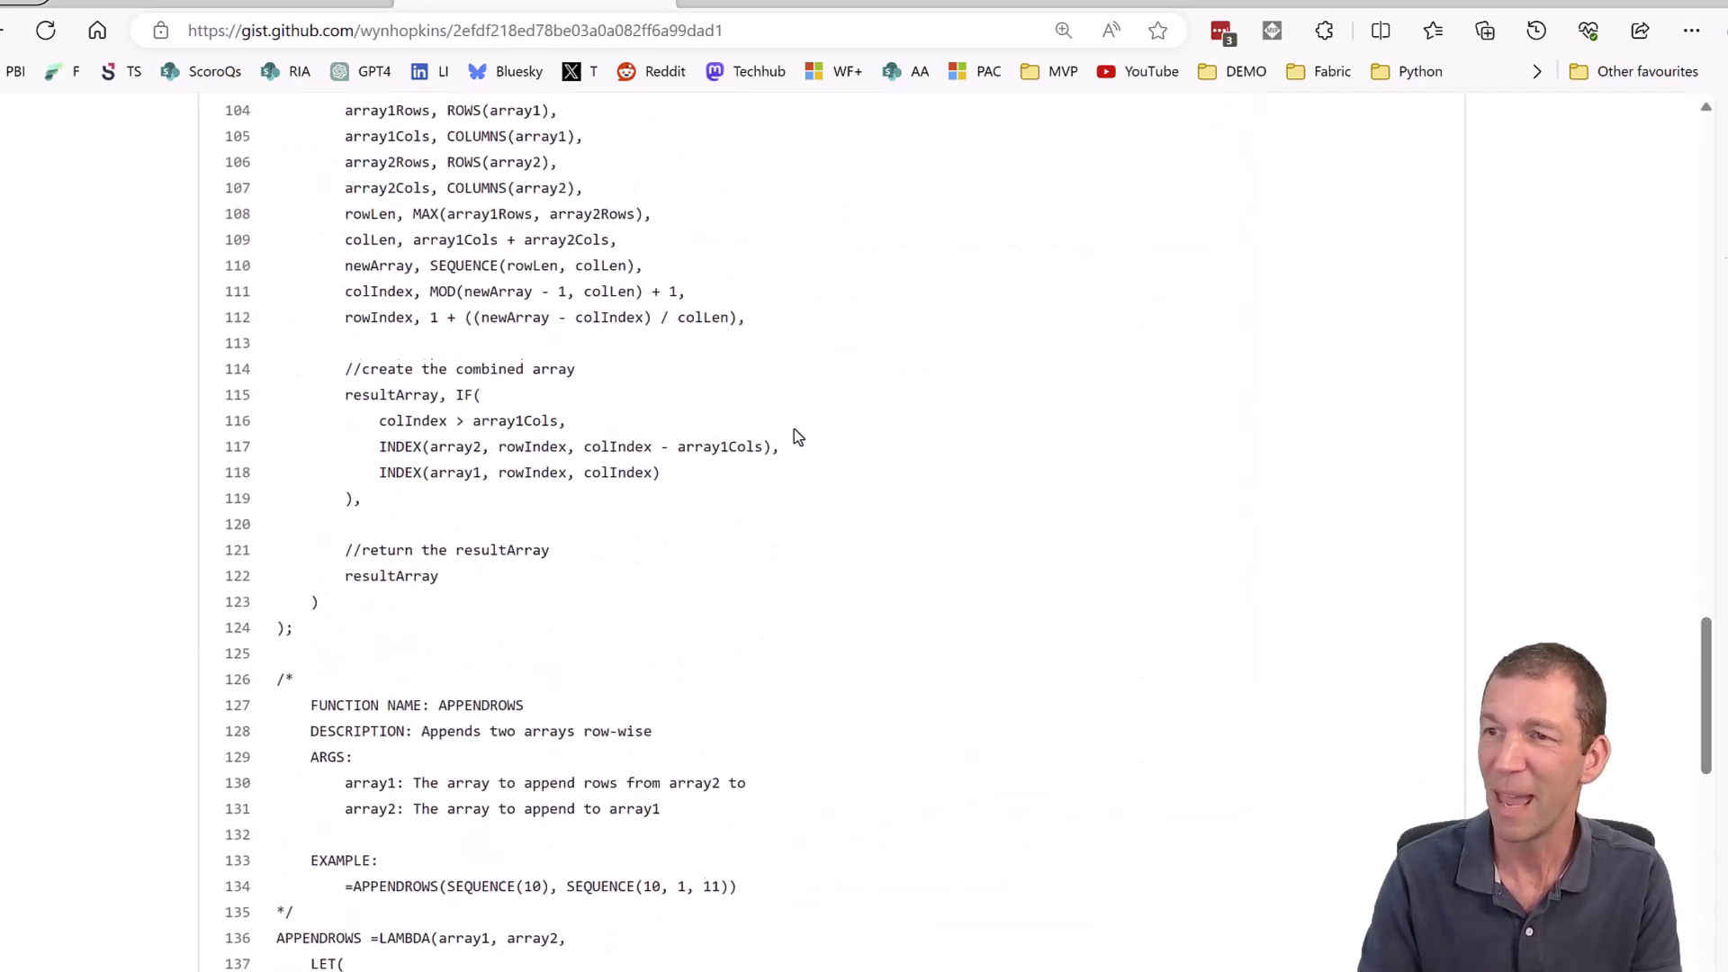
pyautogui.scroll(20, 805, 413)
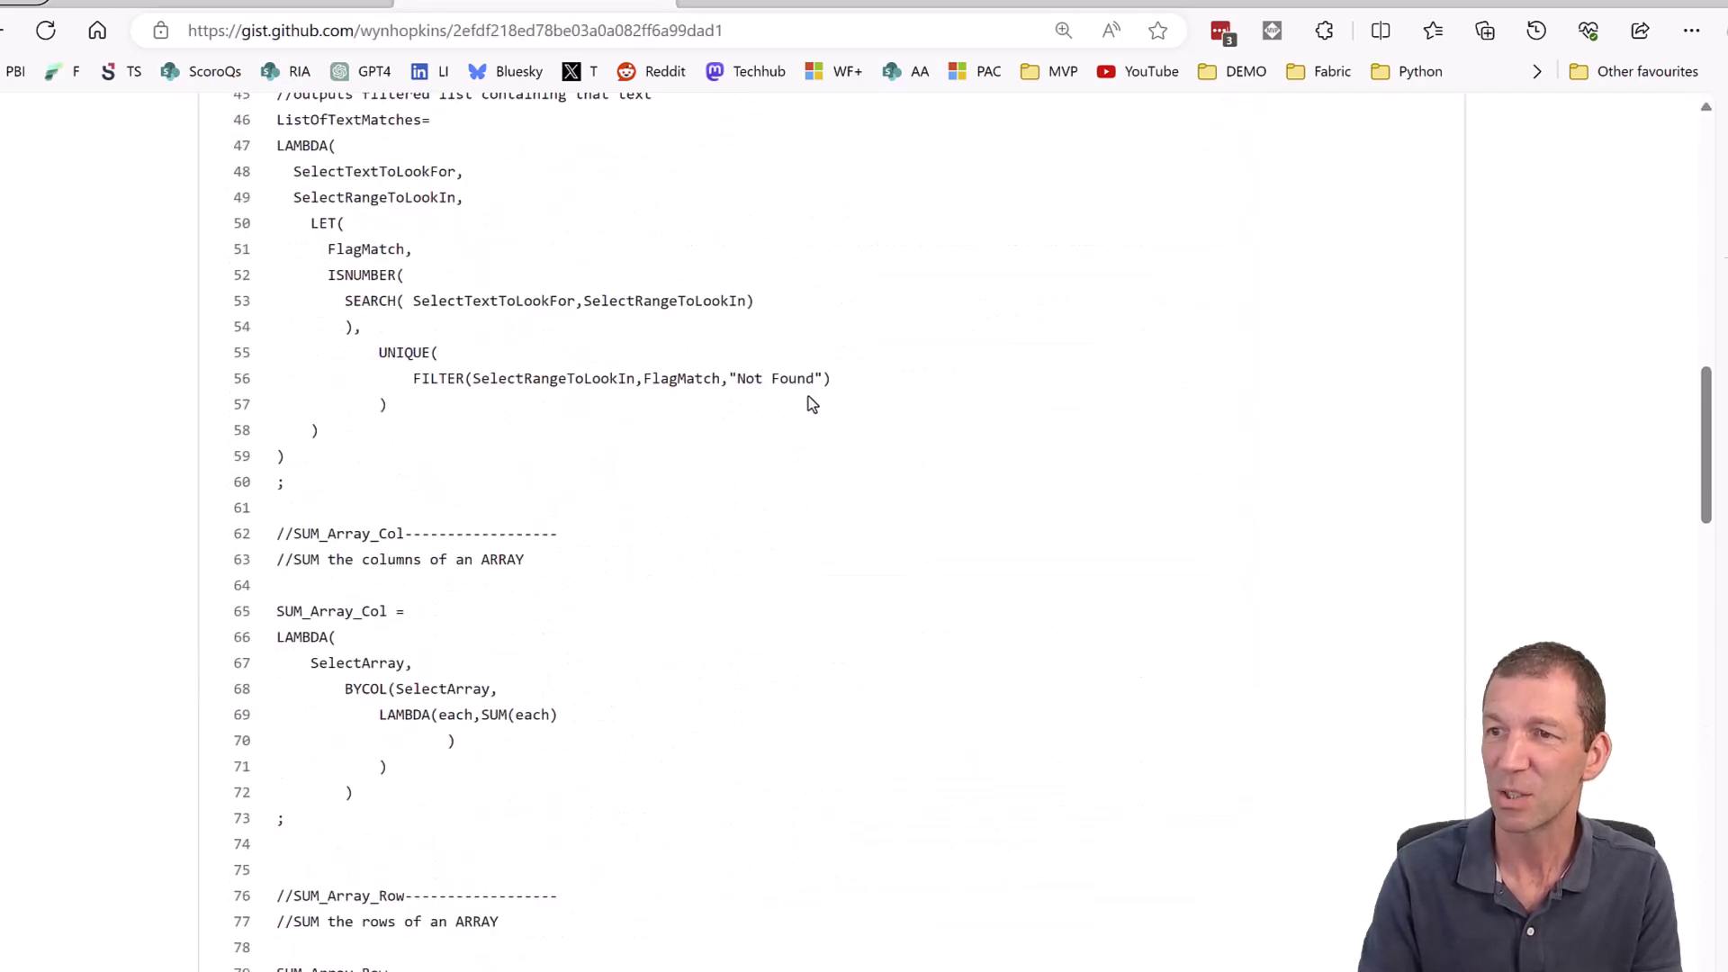
pyautogui.scroll(4, 765, 416)
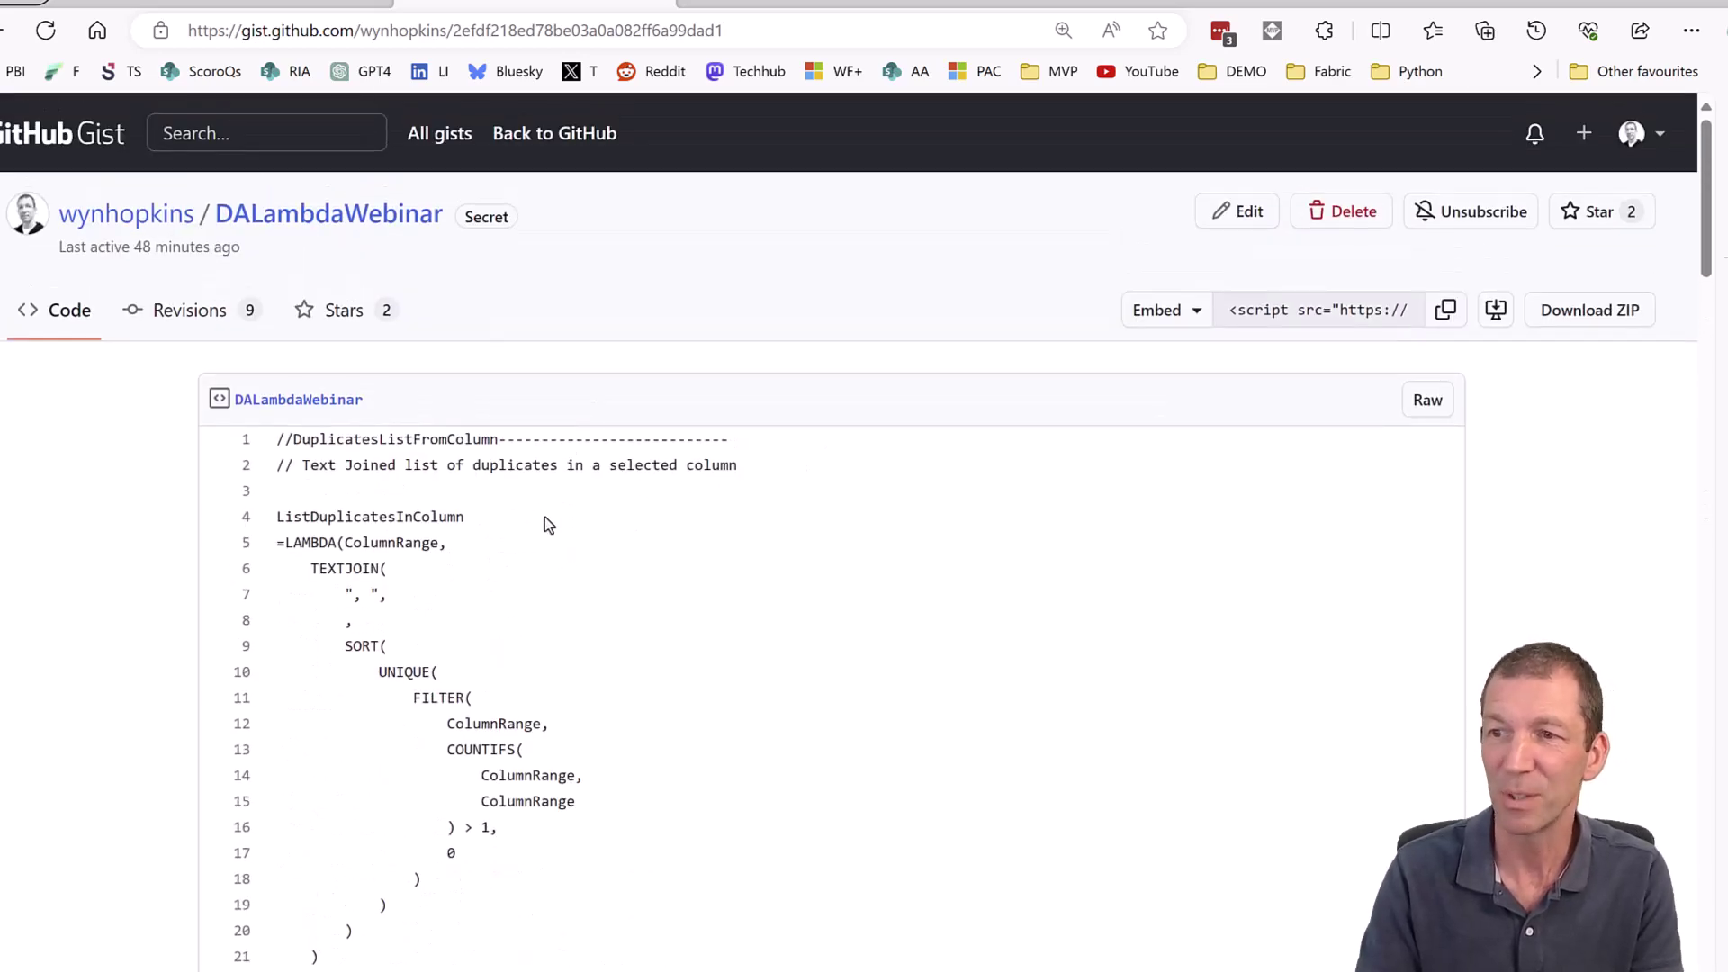
pyautogui.scroll(-5, 549, 522)
pyautogui.scroll(-20, 550, 531)
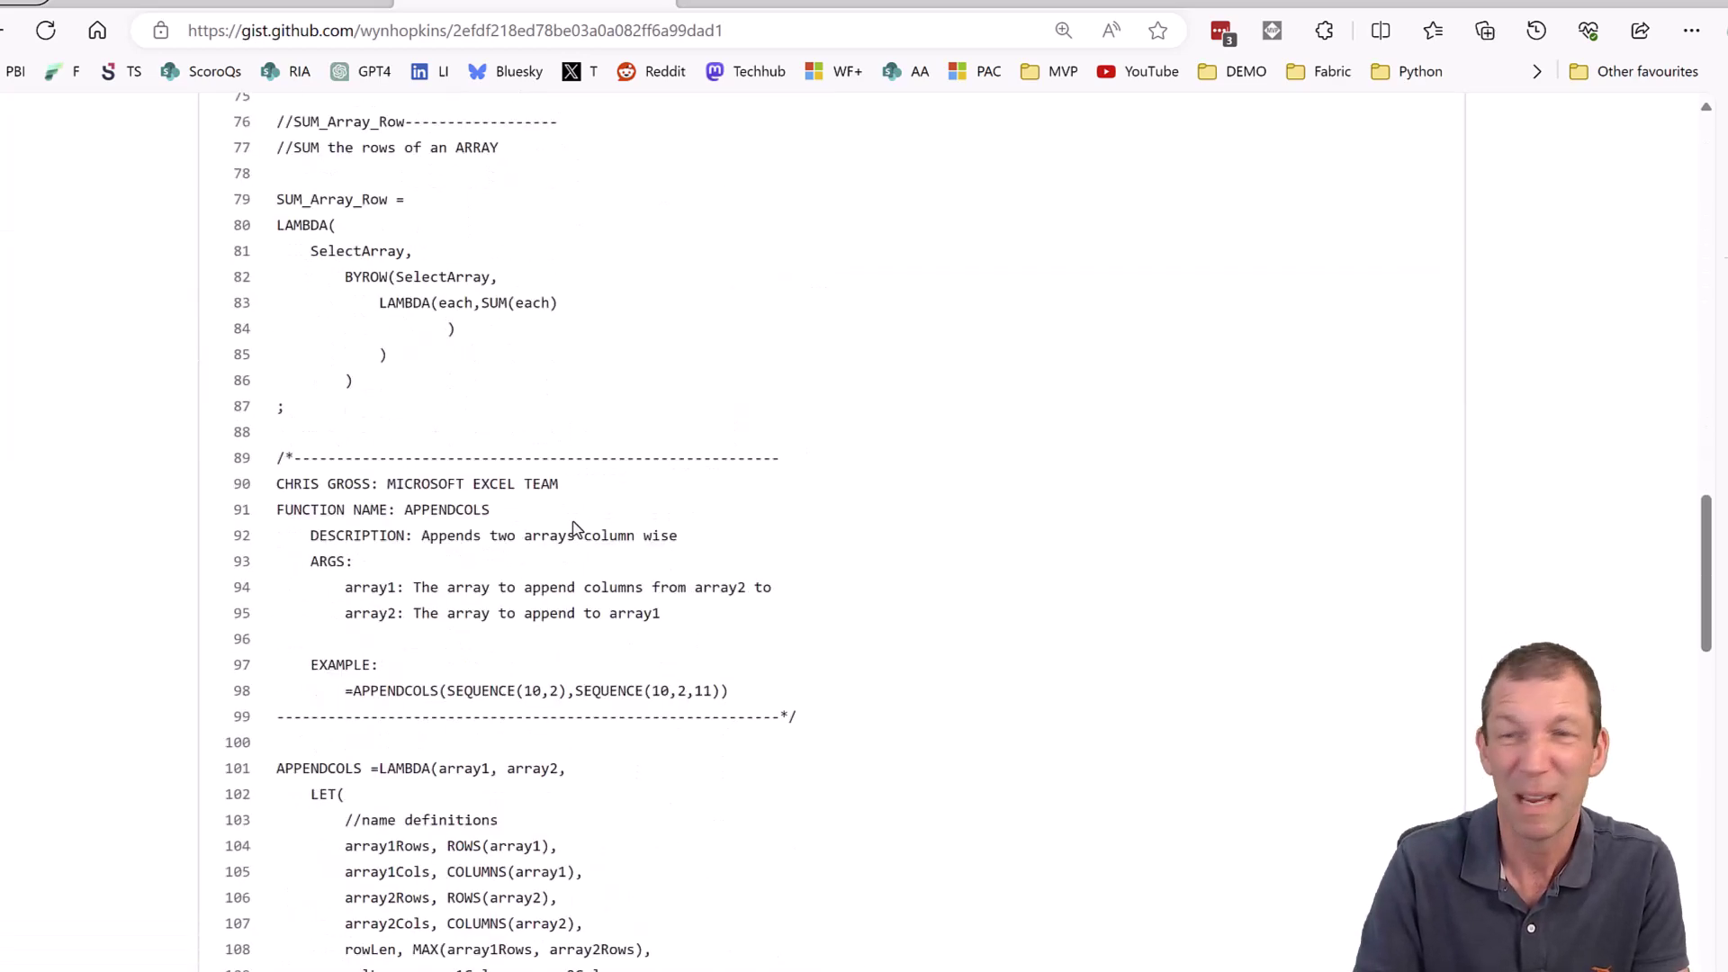
pyautogui.scroll(-14, 589, 529)
pyautogui.scroll(4, 583, 522)
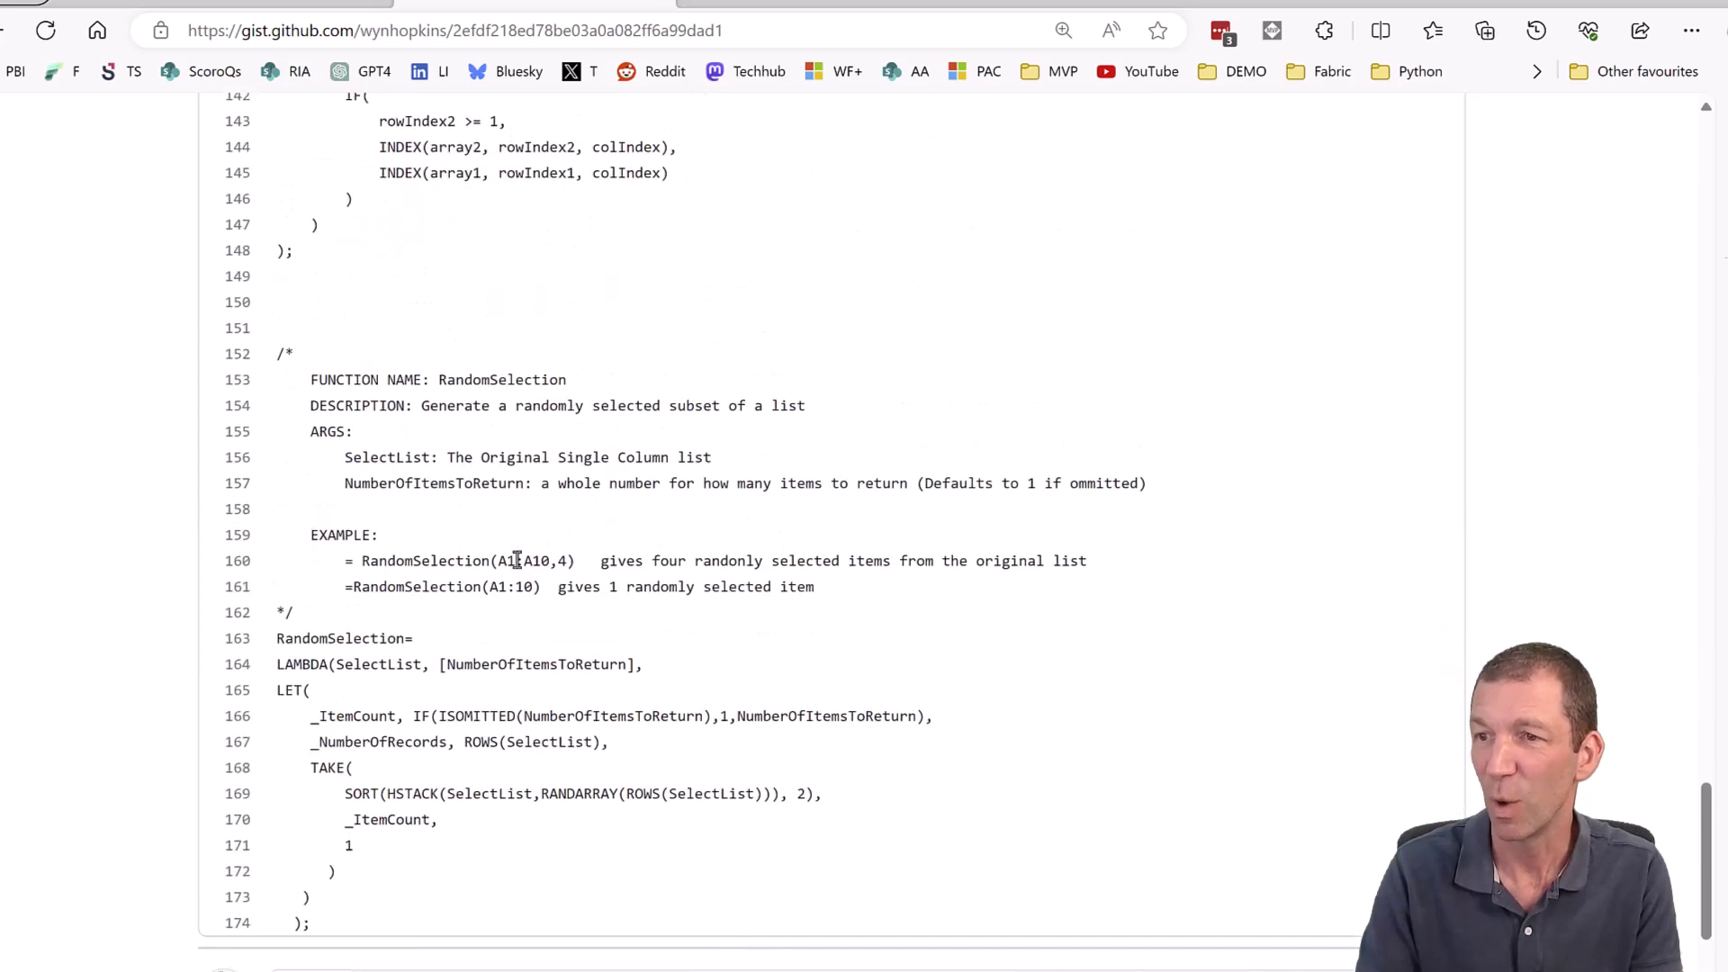
pyautogui.doubleClick(507, 379)
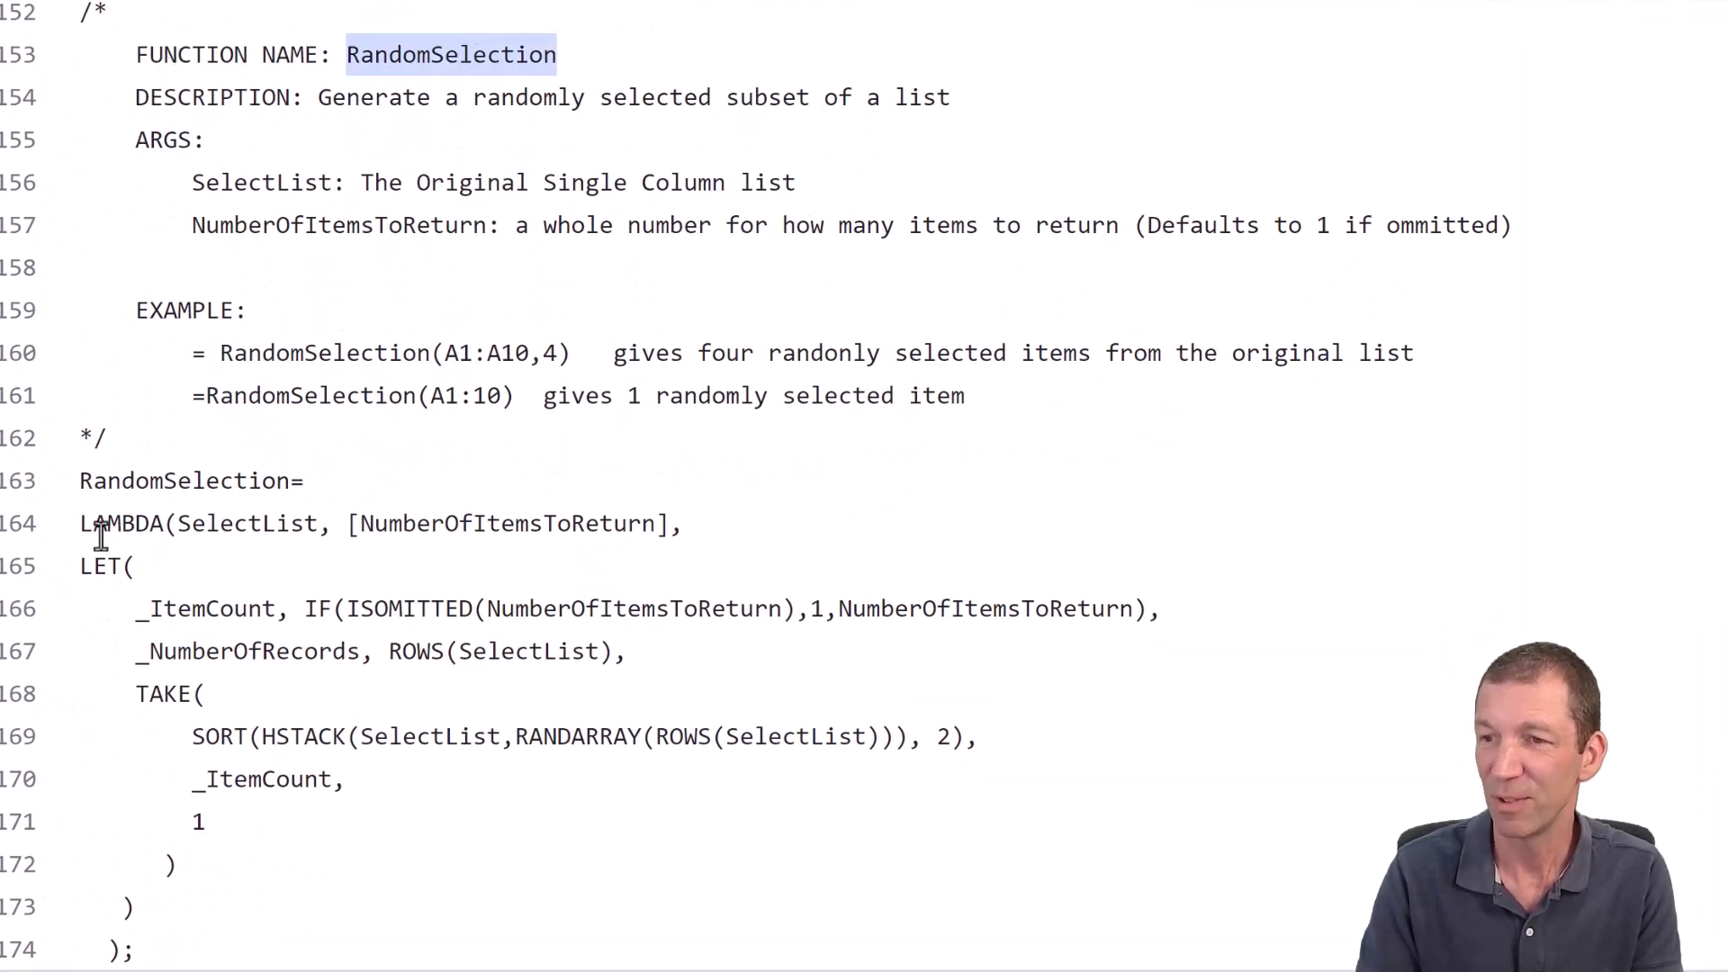
pyautogui.moveTo(81, 481); pyautogui.dragTo(113, 949)
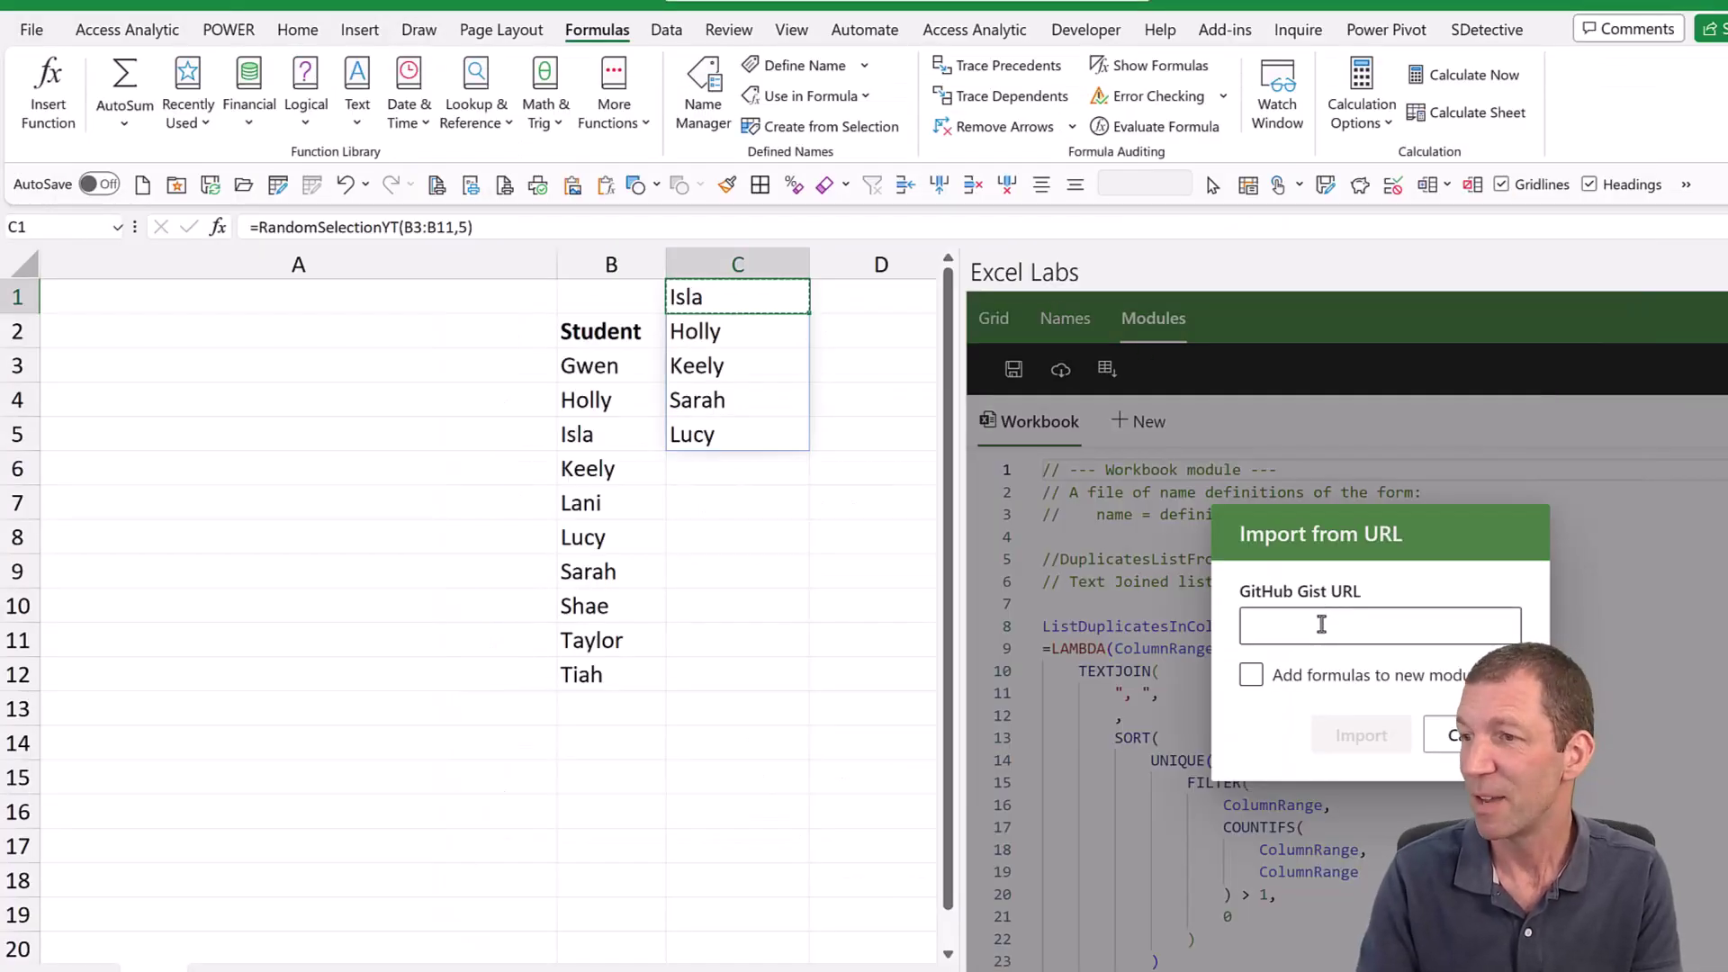
# Cancel the Import from URL form without entering a gist URL.
pyautogui.click(1316, 623)
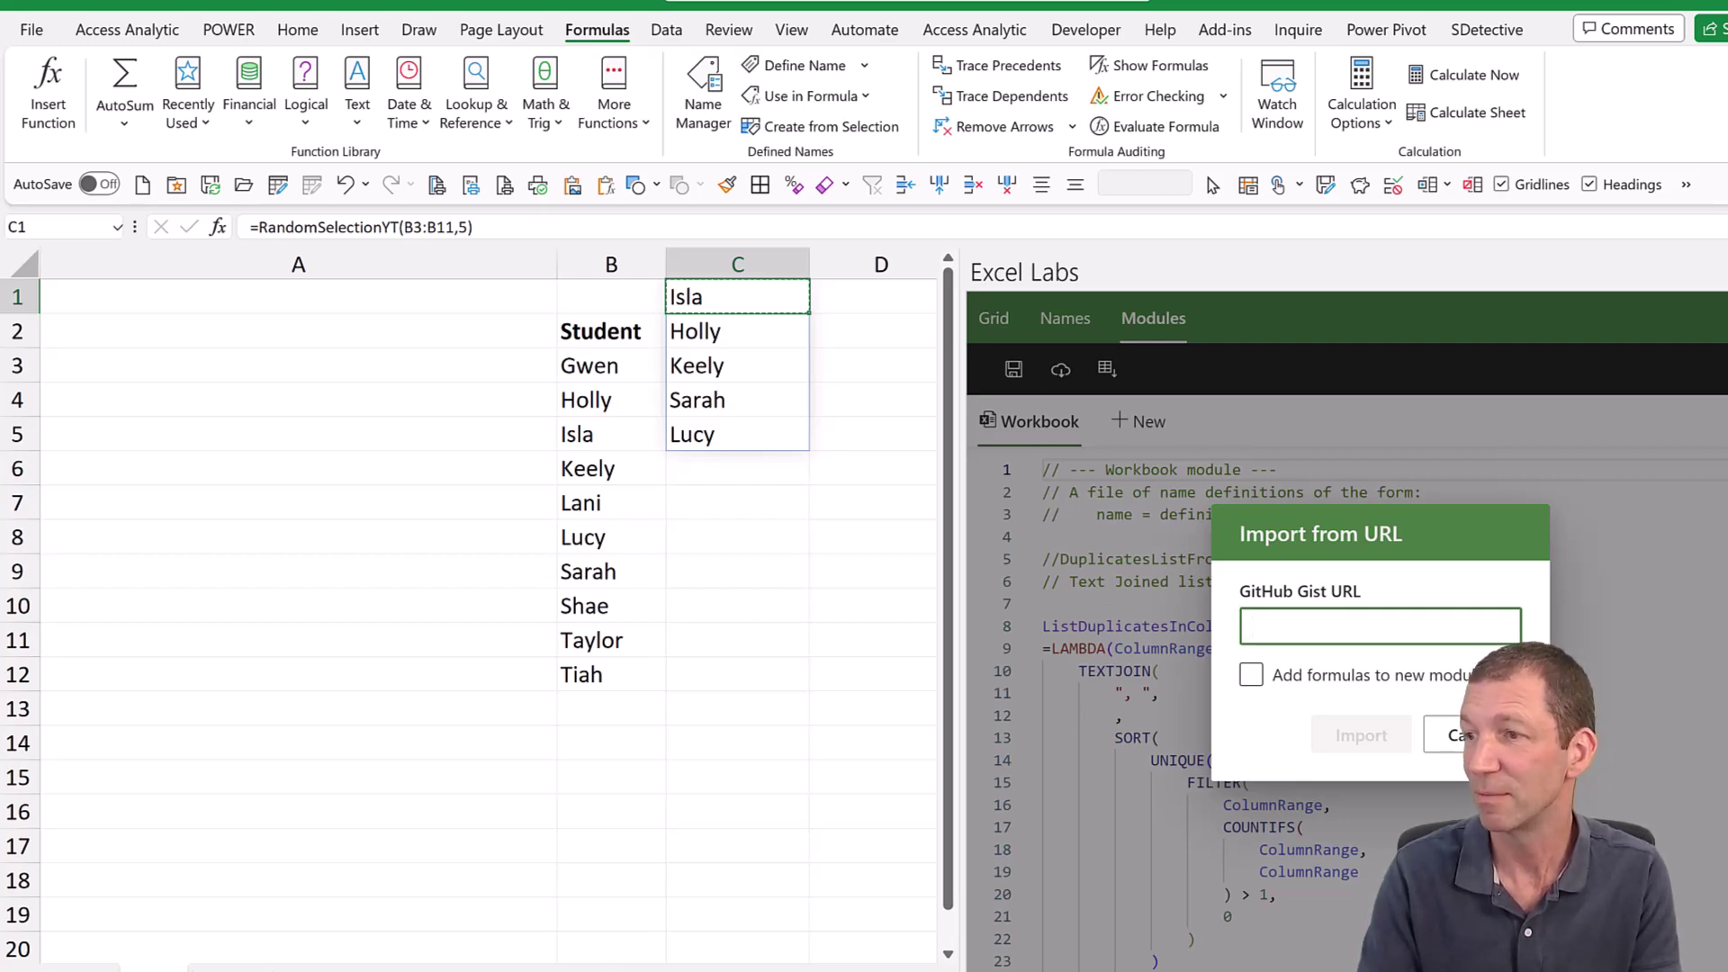
pyautogui.press('Escape')
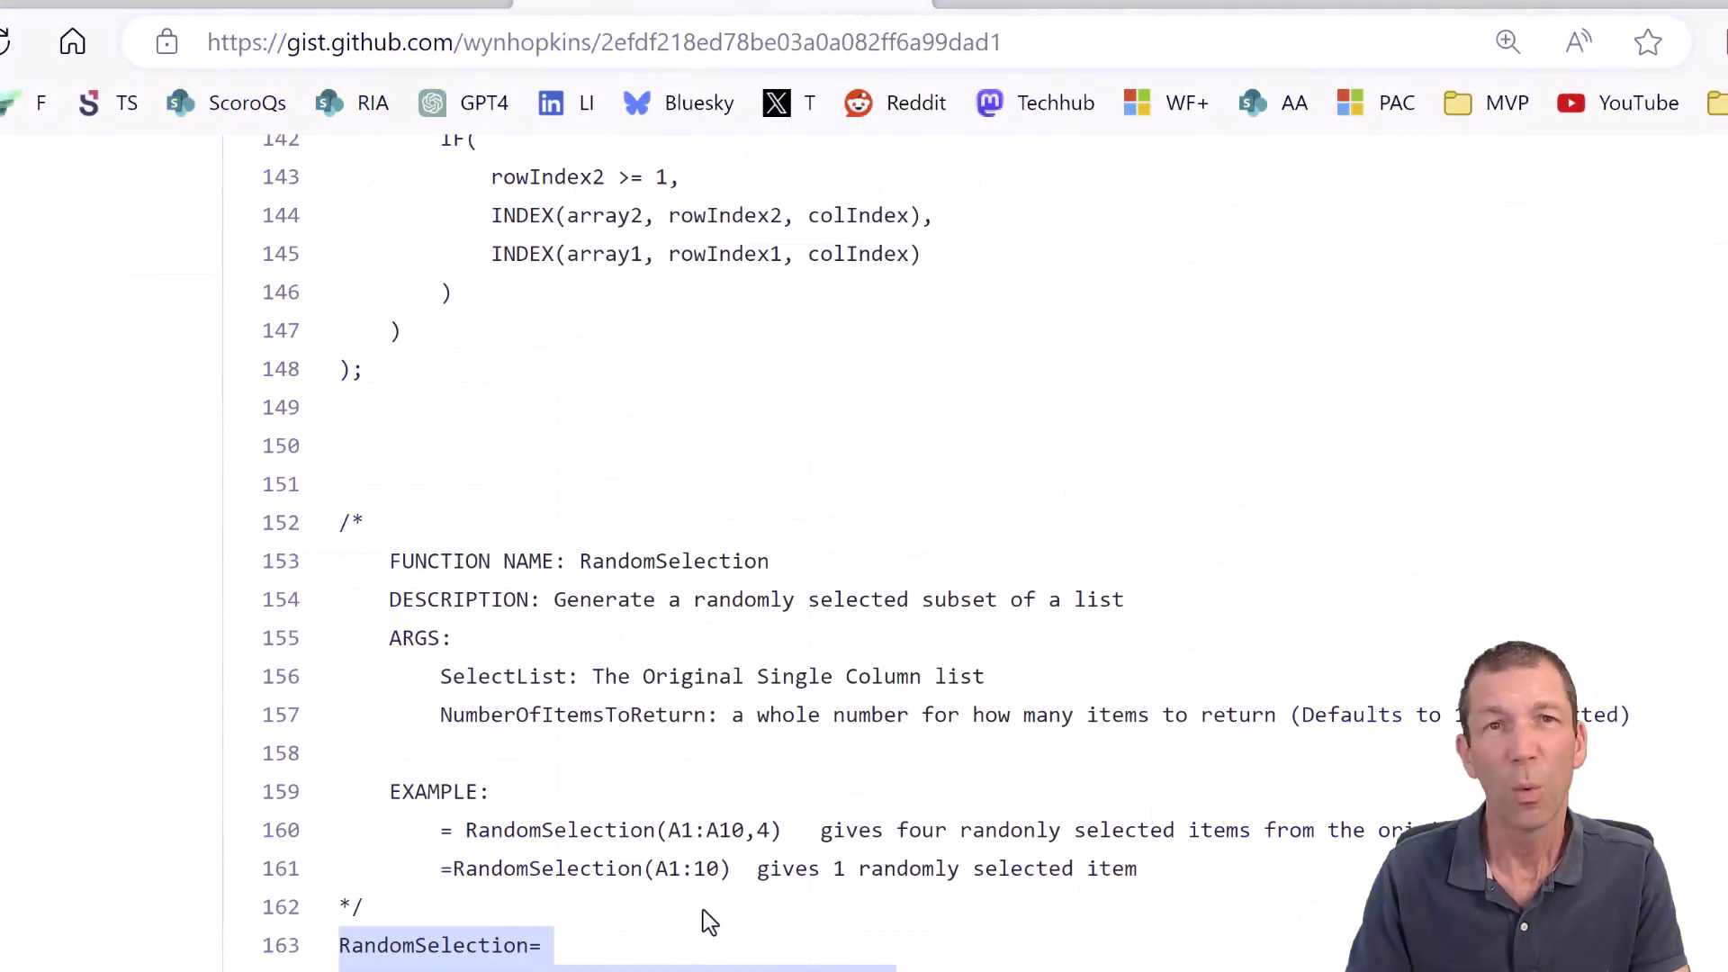
# Scroll the gist to the RandomSelection LAMBDA definition.
pyautogui.click(706, 909)
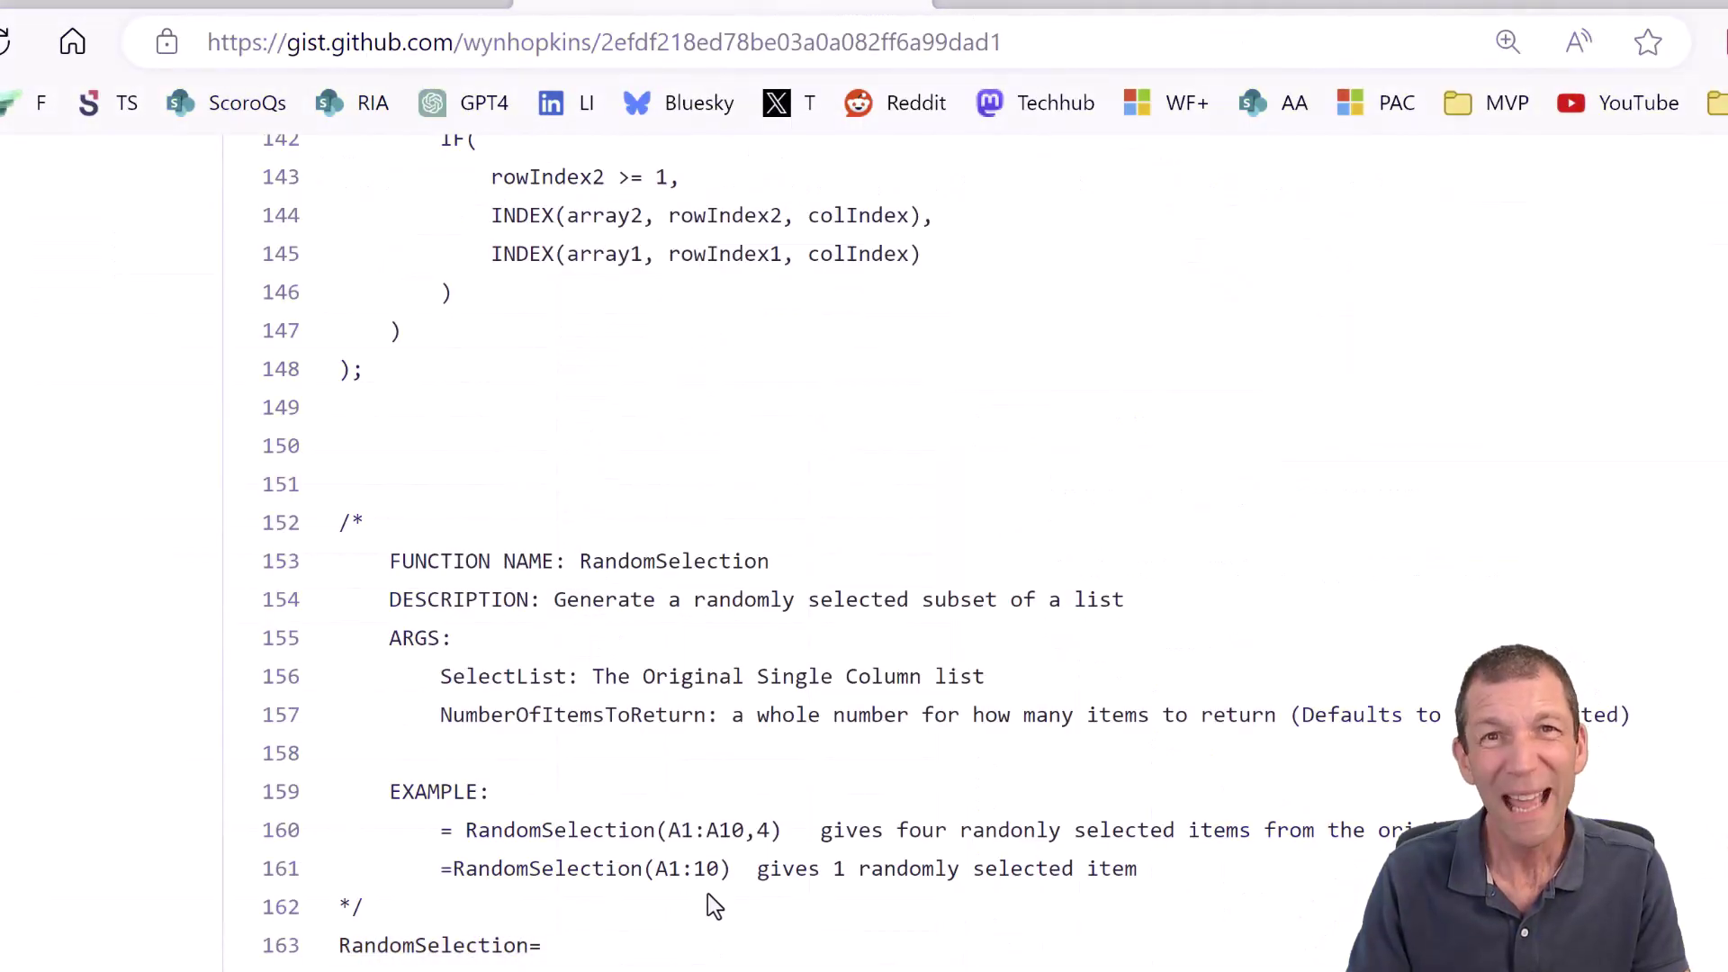
pyautogui.scroll(-2, 748, 950)
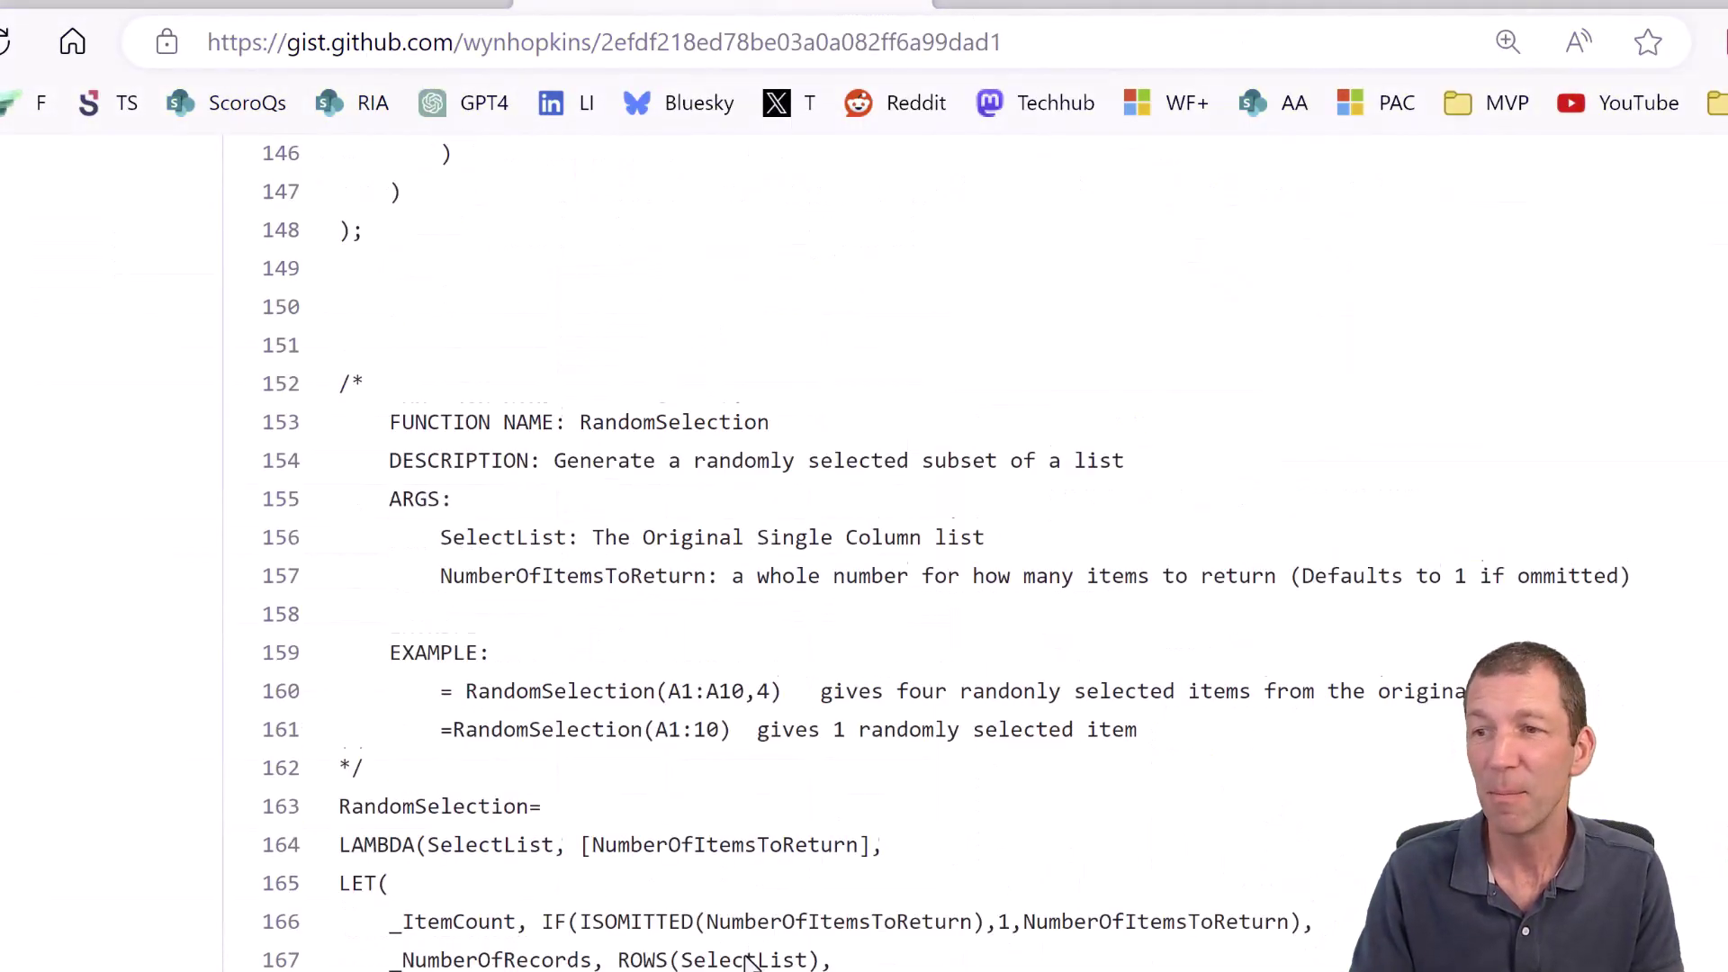
pyautogui.scroll(-3, 856, 791)
pyautogui.scroll(3, 856, 791)
pyautogui.keyDown('ctrl'); pyautogui.scroll(1, 838, 838); pyautogui.keyUp('ctrl')
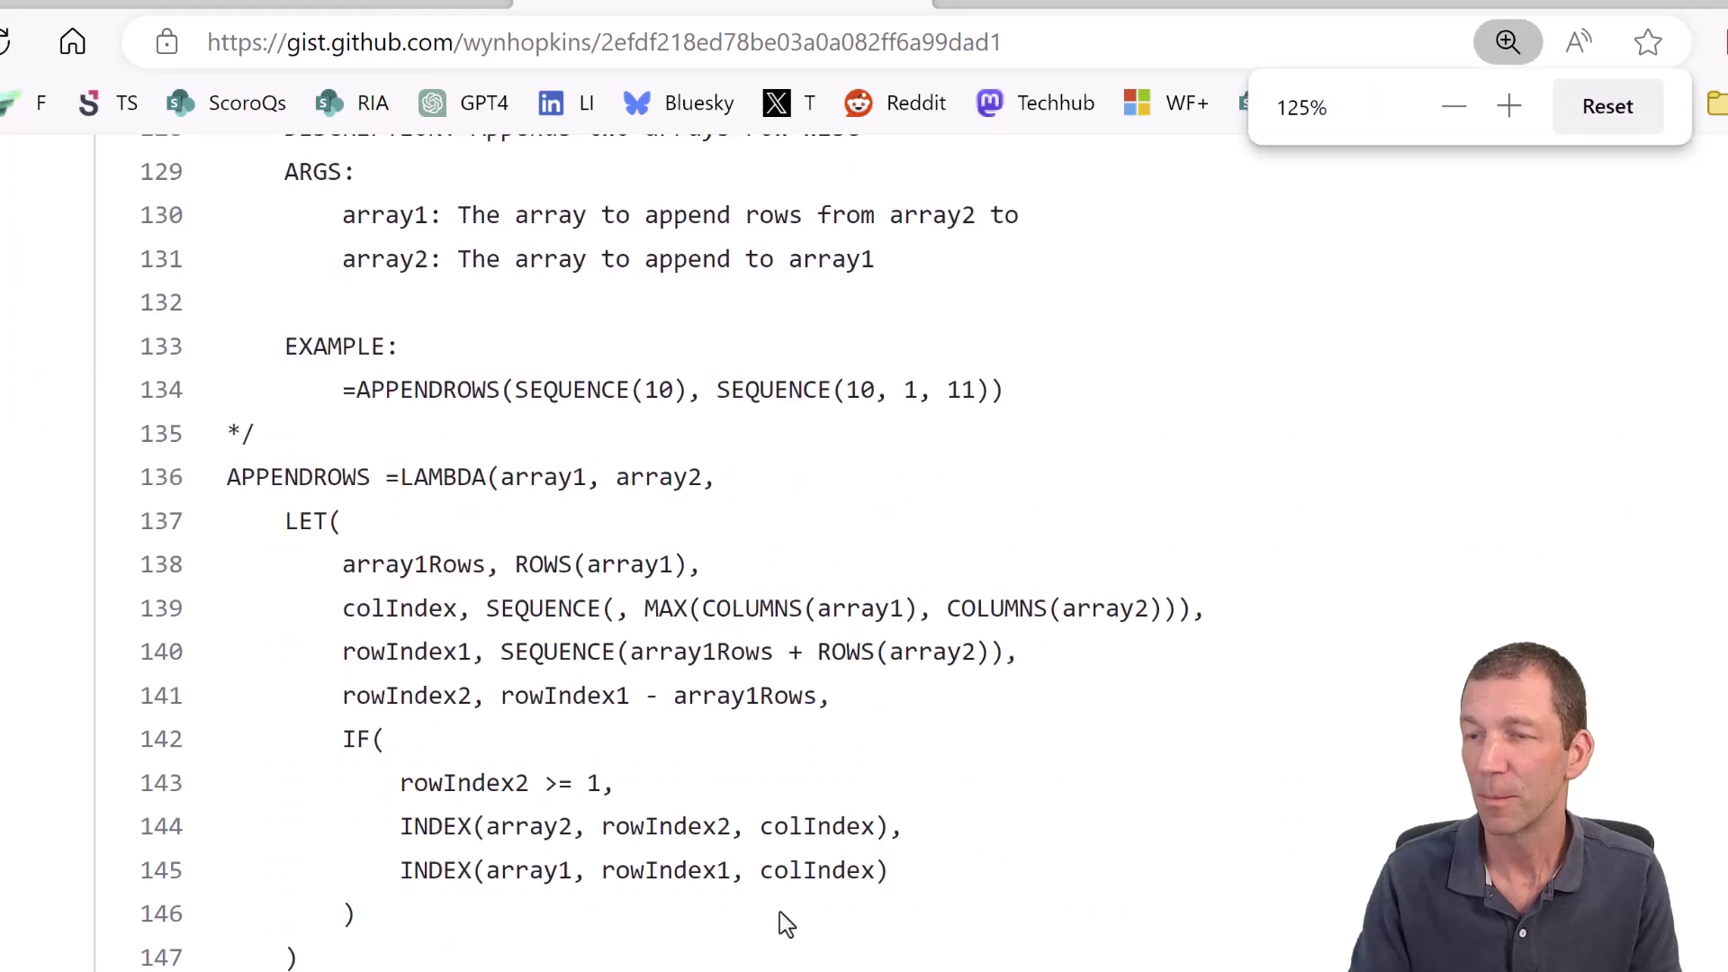
pyautogui.scroll(-9, 786, 923)
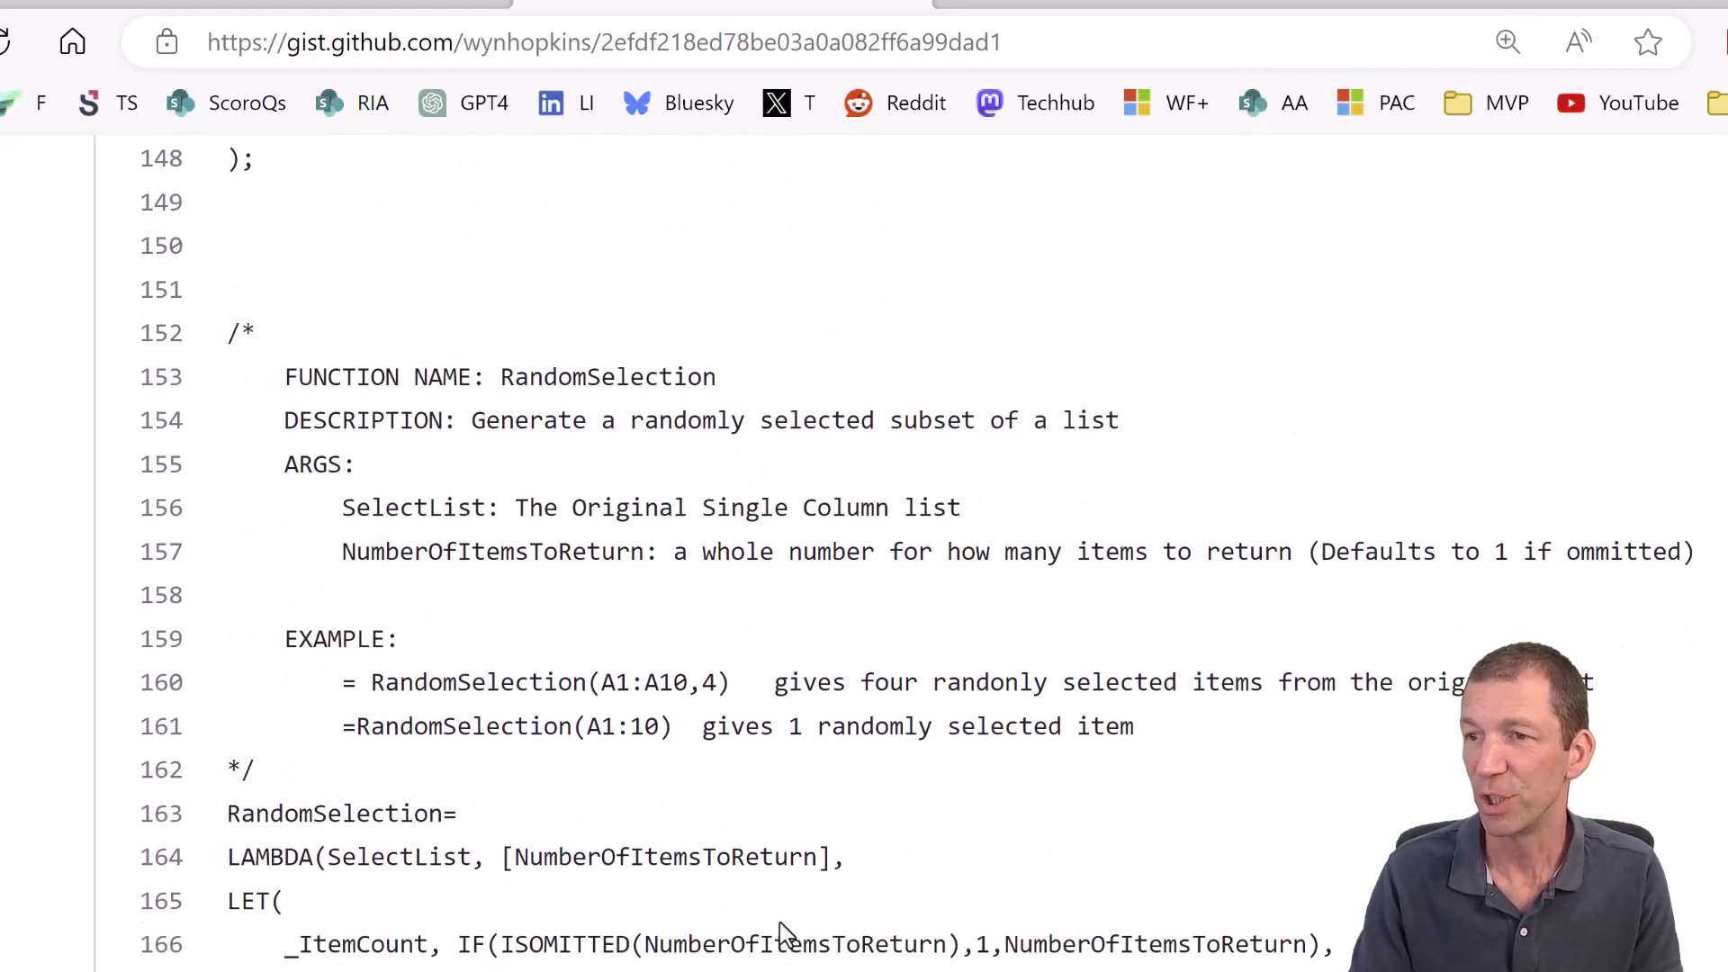
pyautogui.keyDown('ctrl'); pyautogui.scroll(1, 779, 931); pyautogui.keyUp('ctrl')
pyautogui.scroll(-4, 531, 945)
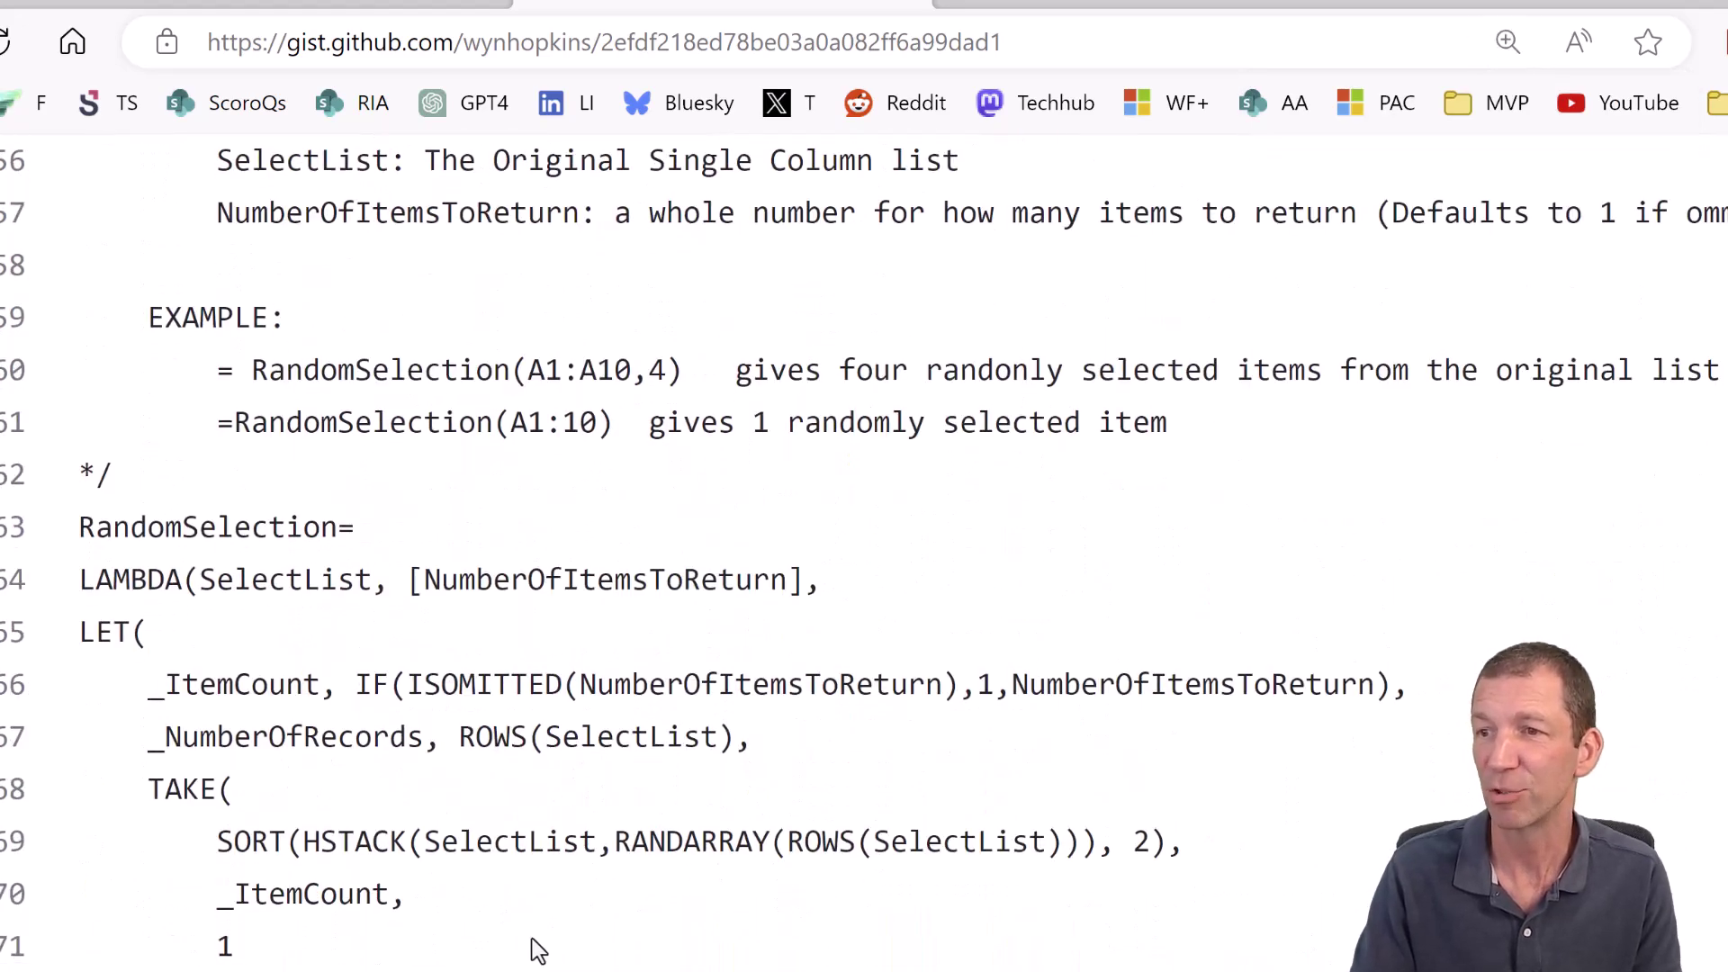
pyautogui.scroll(-2, 328, 738)
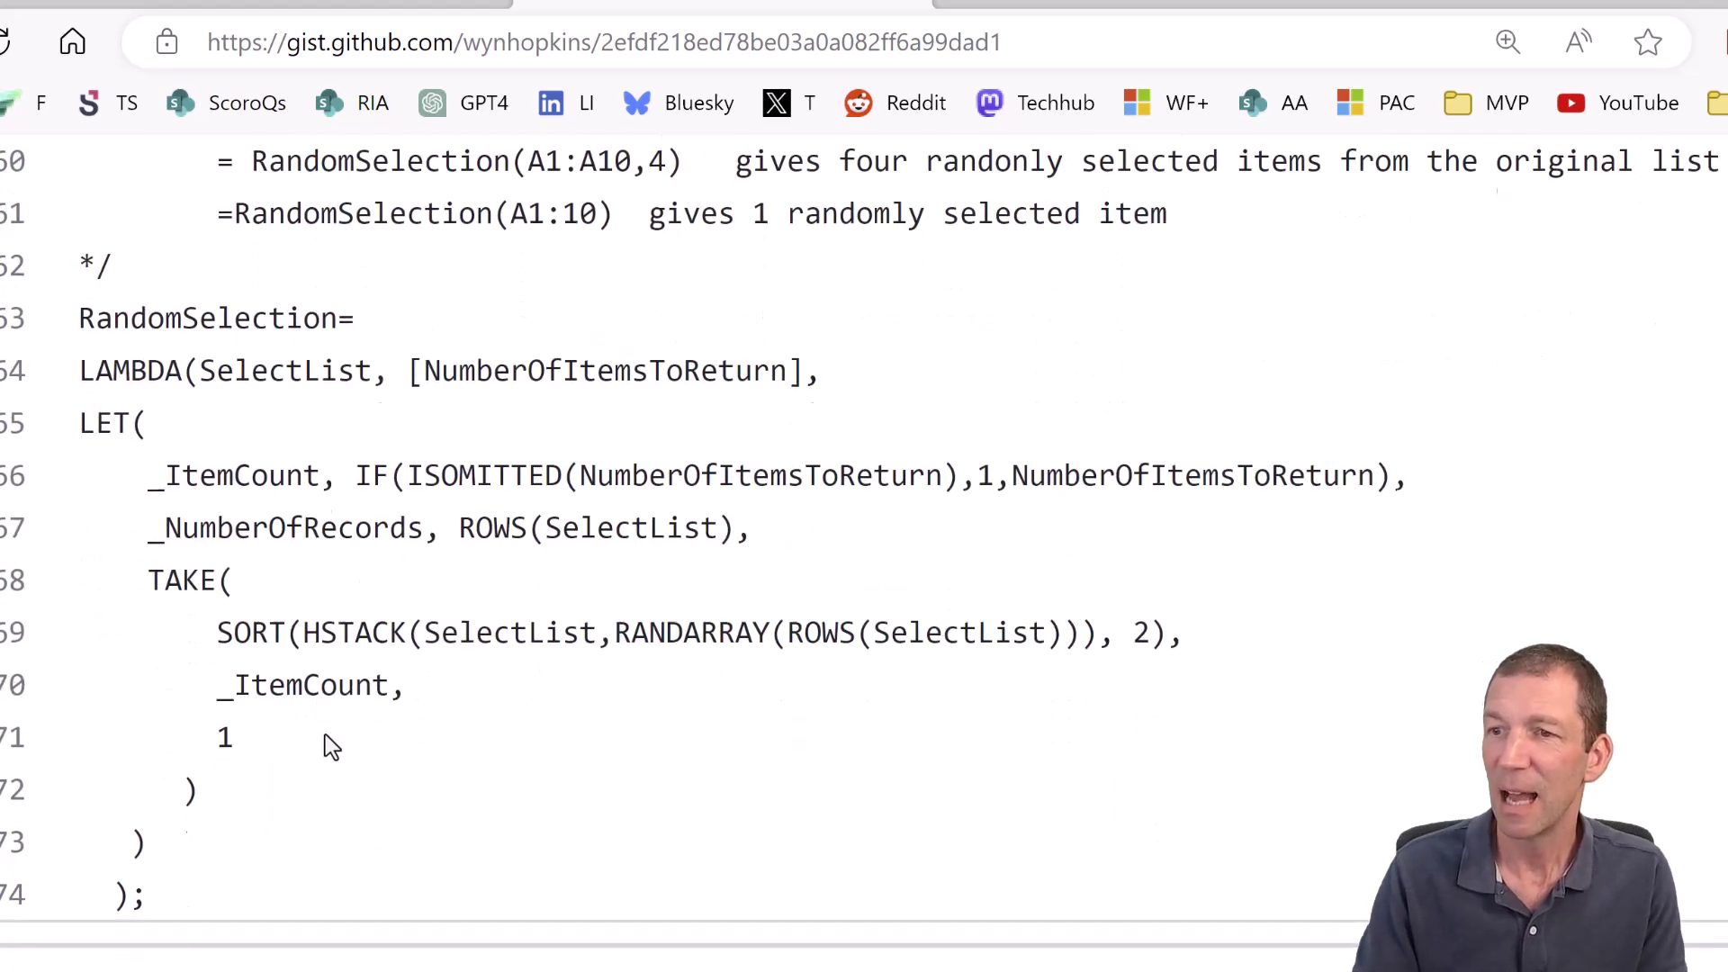
# Highlight the optional NumberOfItemsToReturn argument and its IF(ISOMITTED) default-to-1 check.
pyautogui.moveTo(407, 369); pyautogui.dragTo(787, 369)
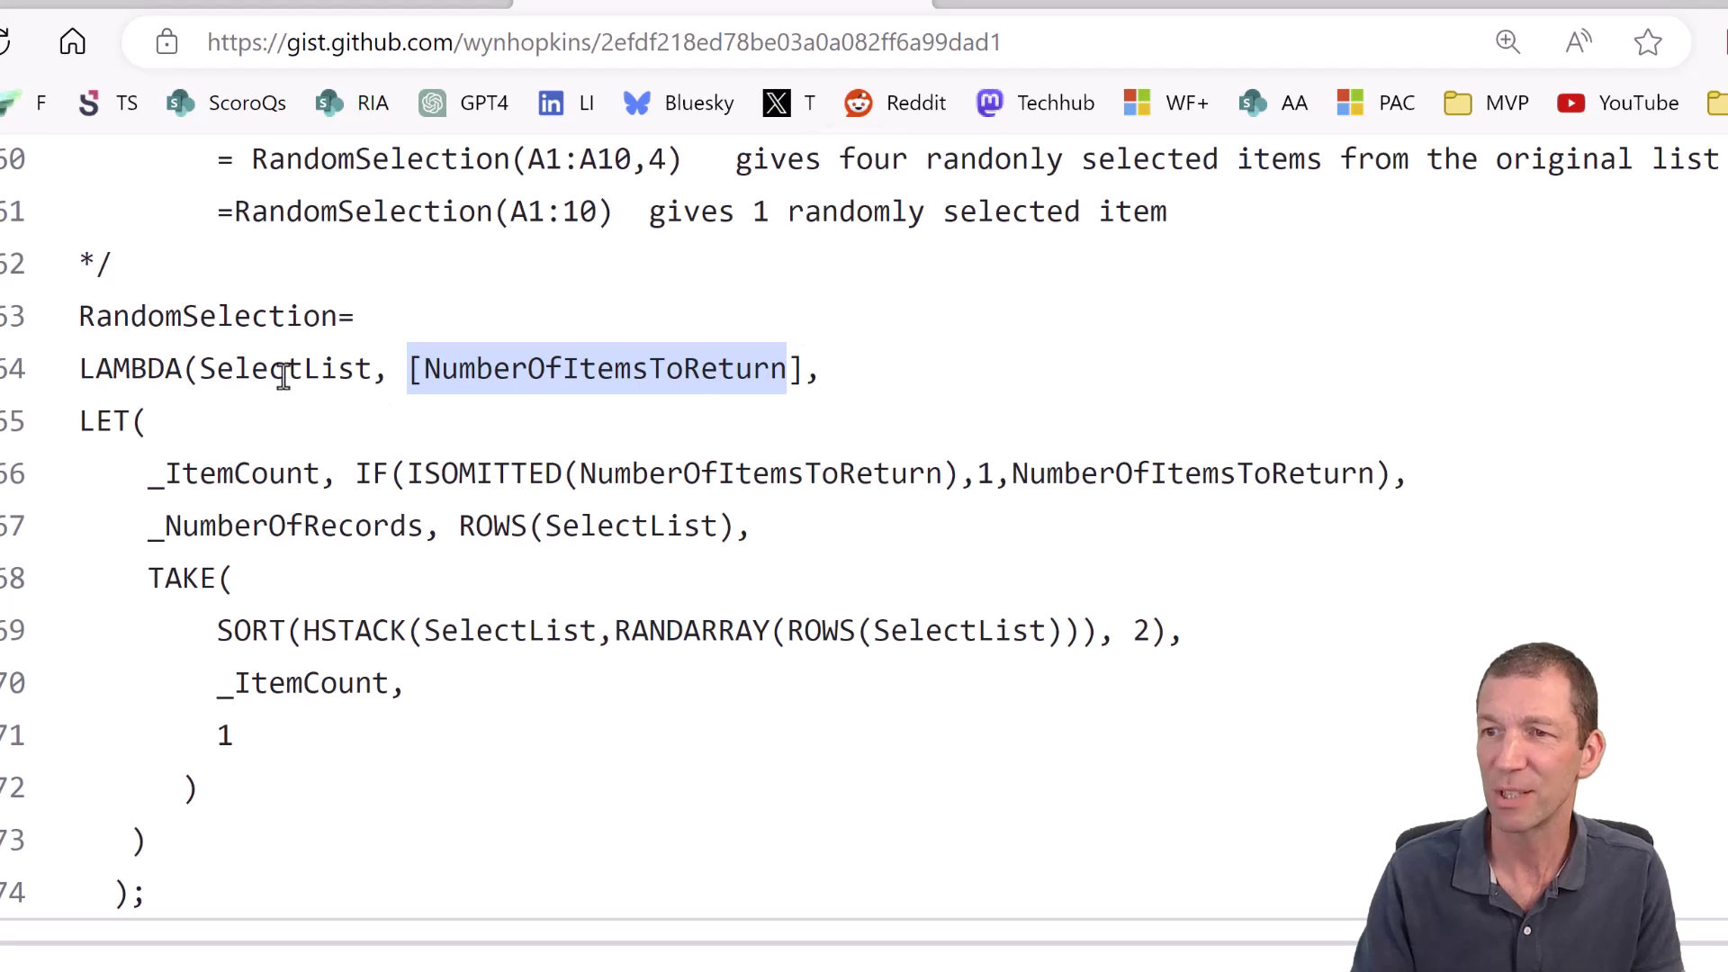
pyautogui.doubleClick(282, 371)
pyautogui.click(681, 373)
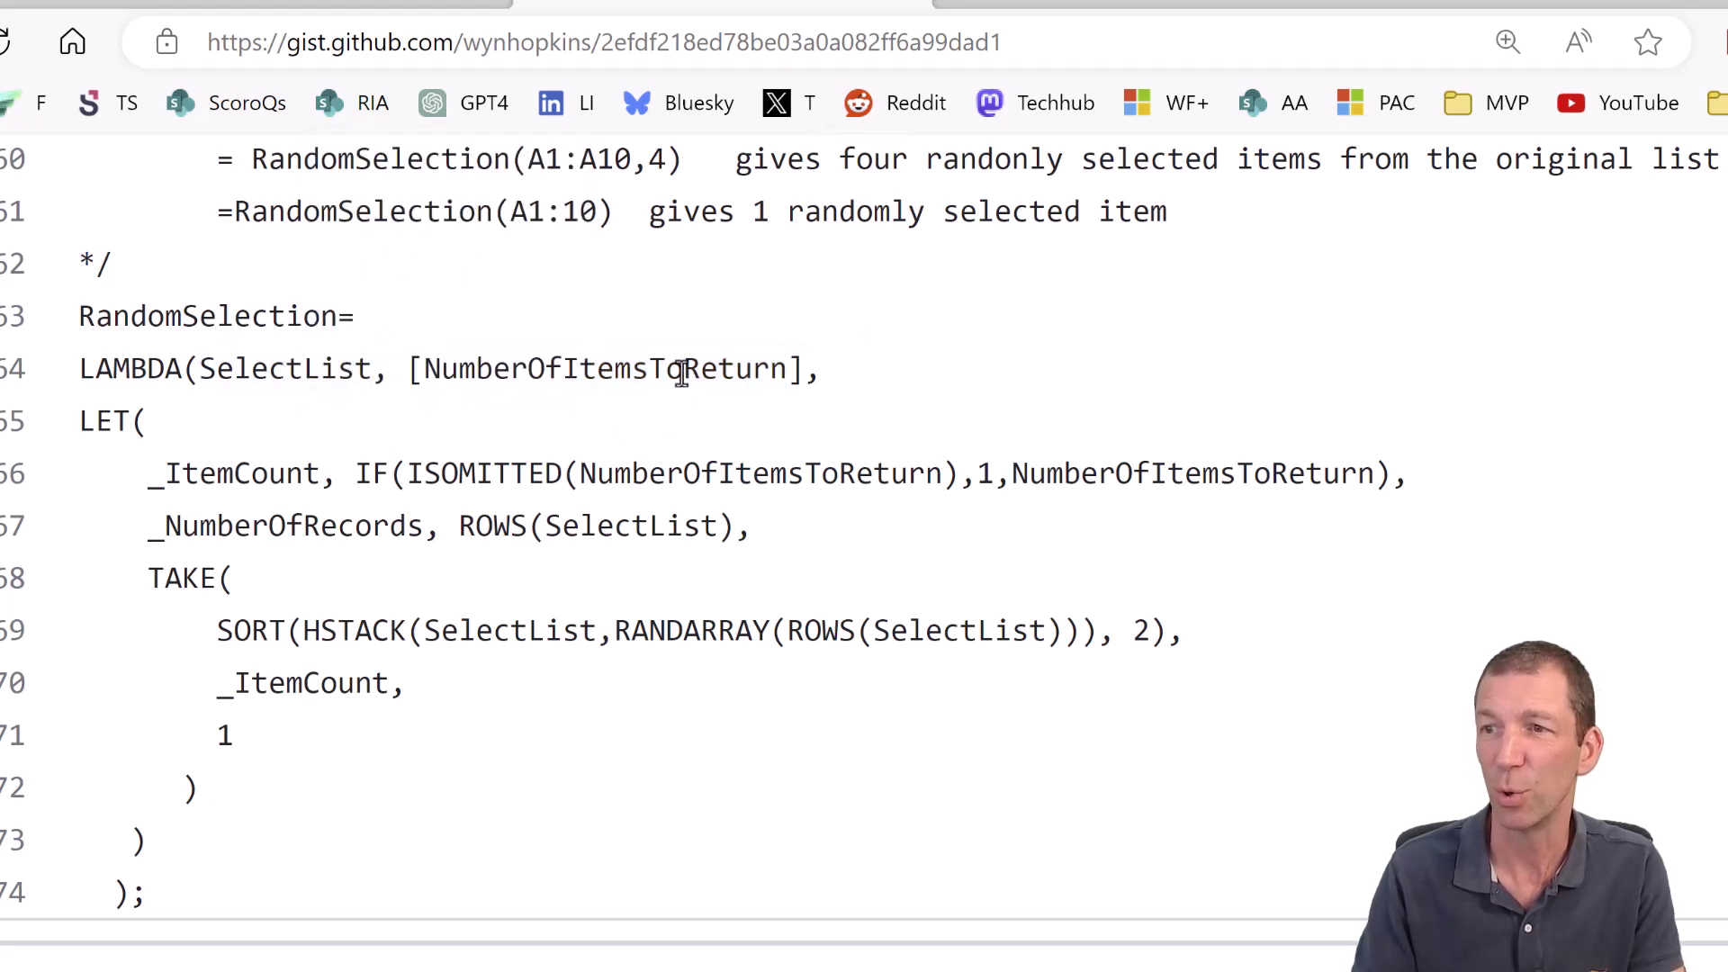
pyautogui.moveTo(410, 368); pyautogui.dragTo(756, 393)
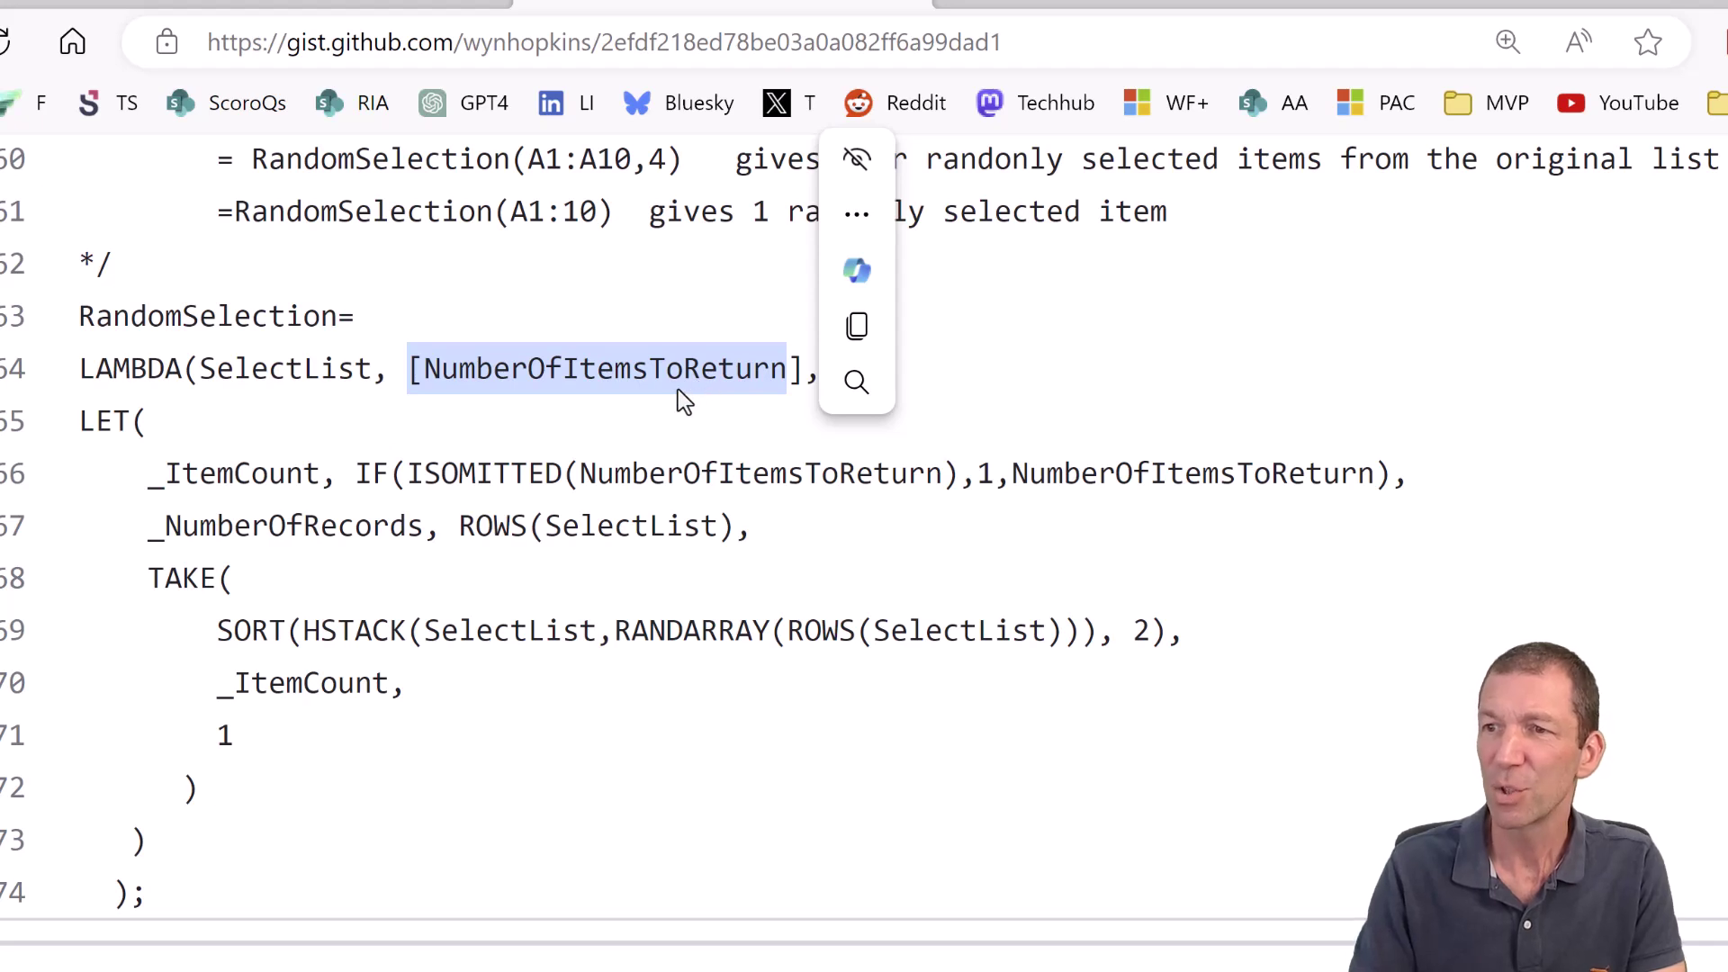
pyautogui.click(269, 477)
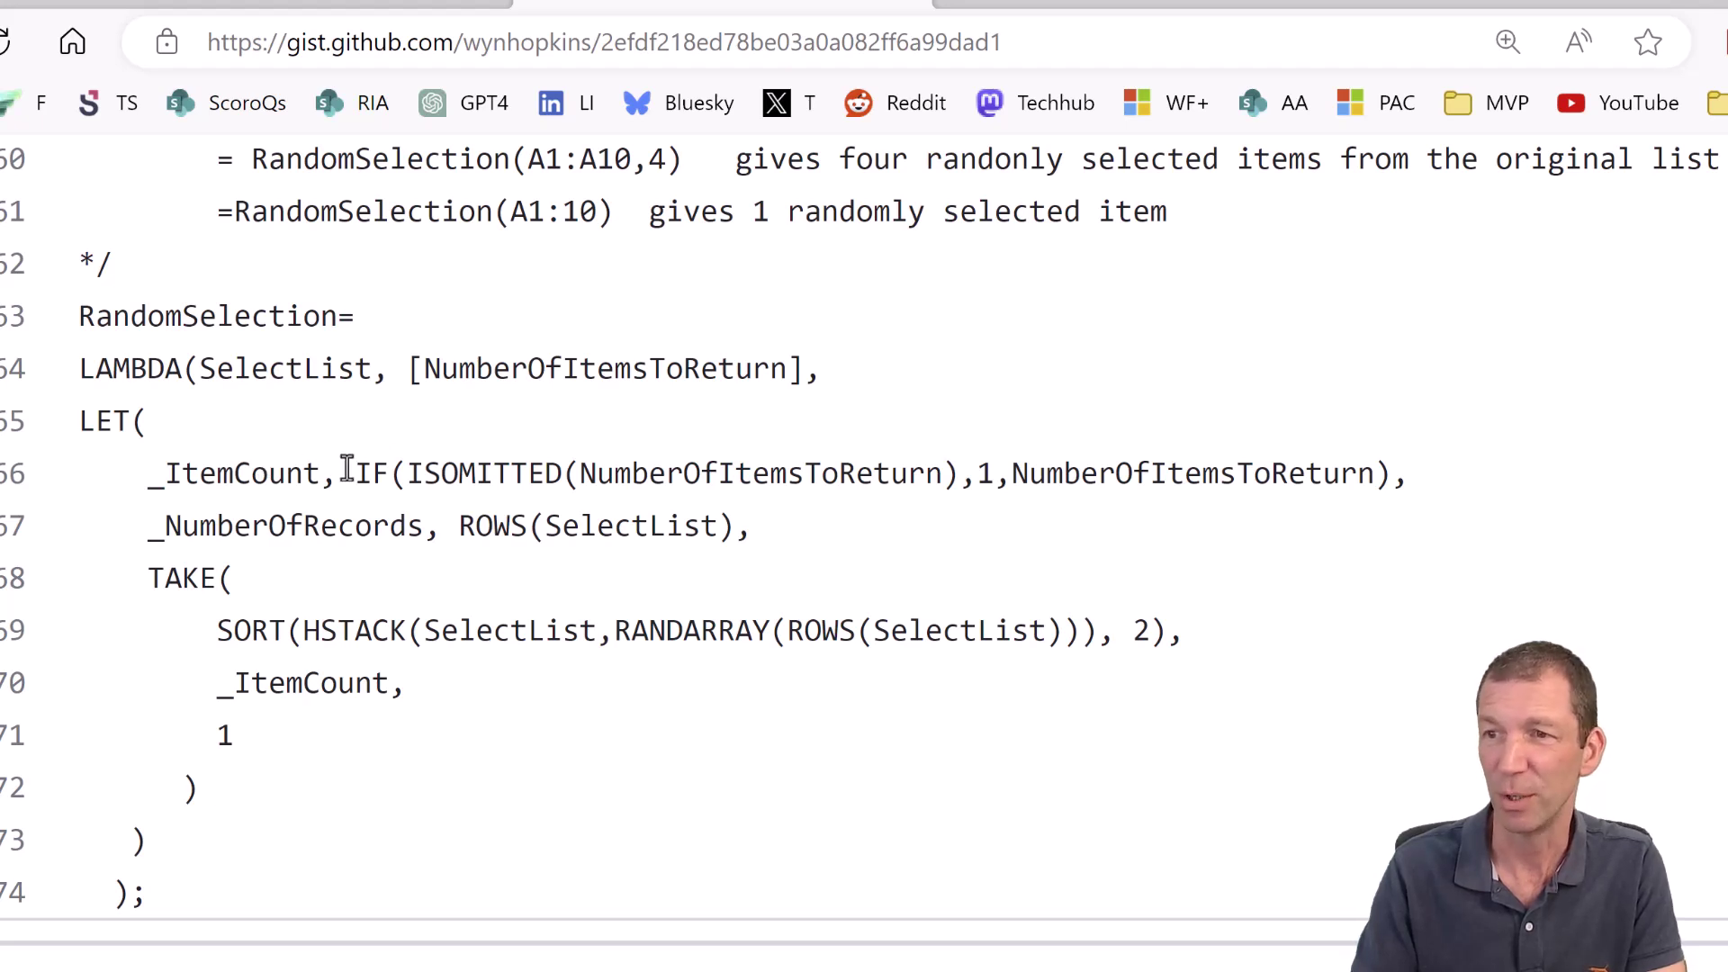
pyautogui.moveTo(351, 469); pyautogui.dragTo(961, 473)
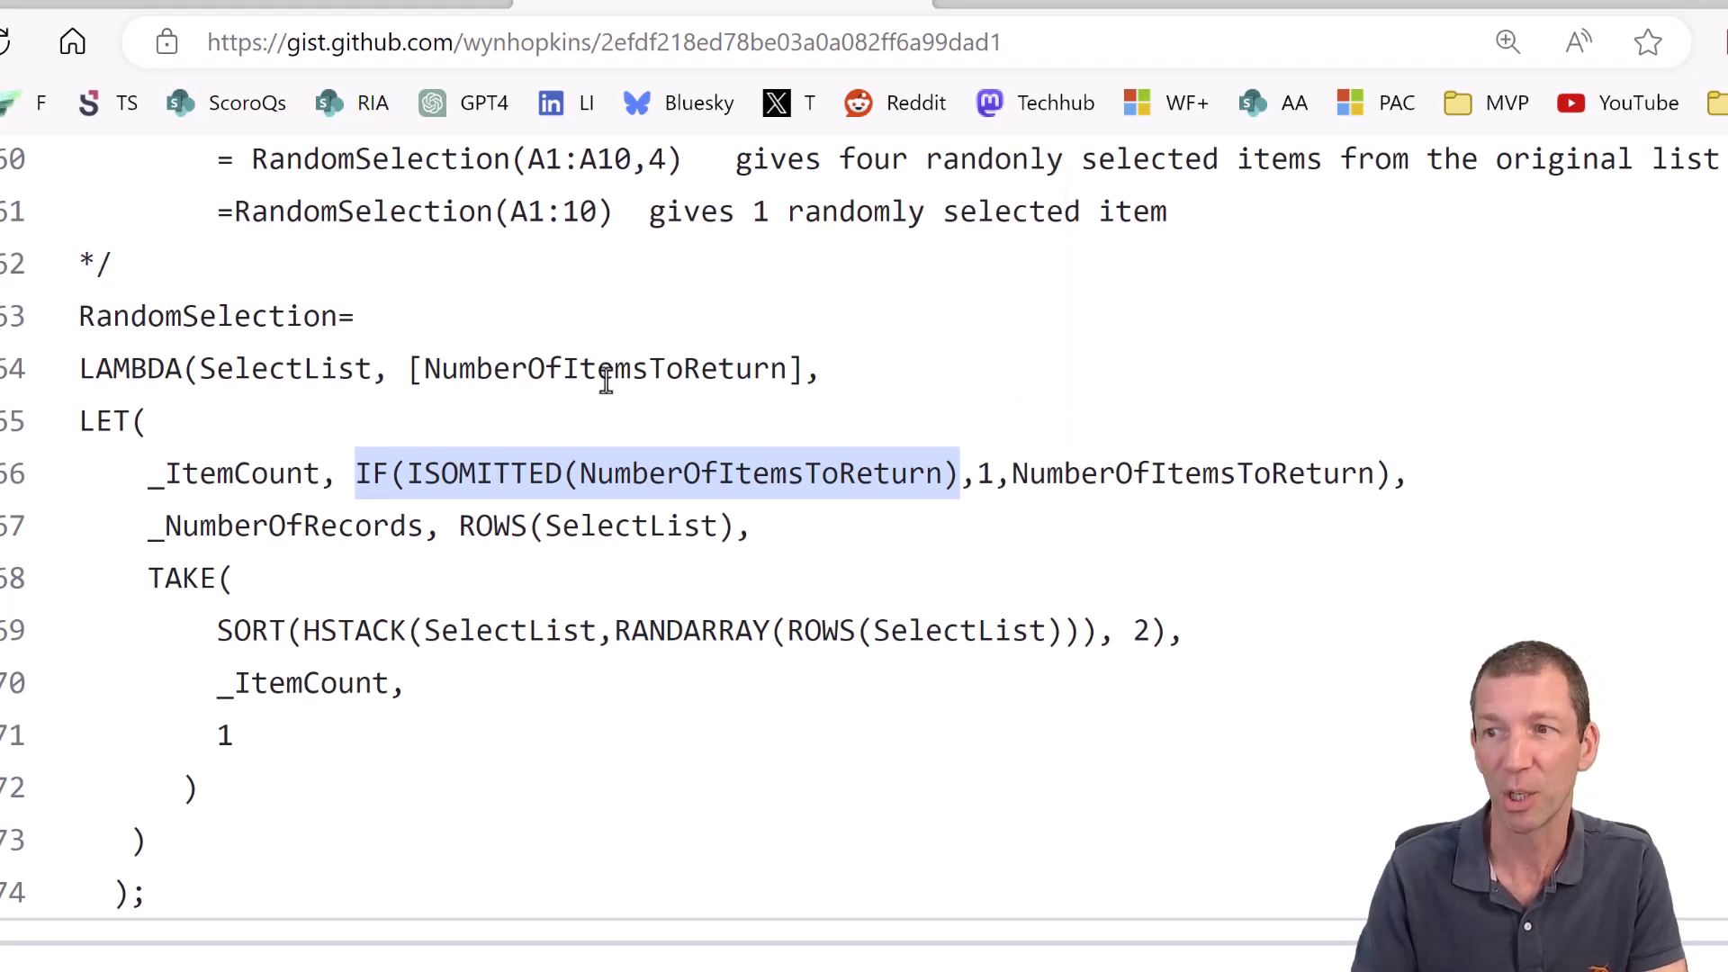
pyautogui.click(984, 476)
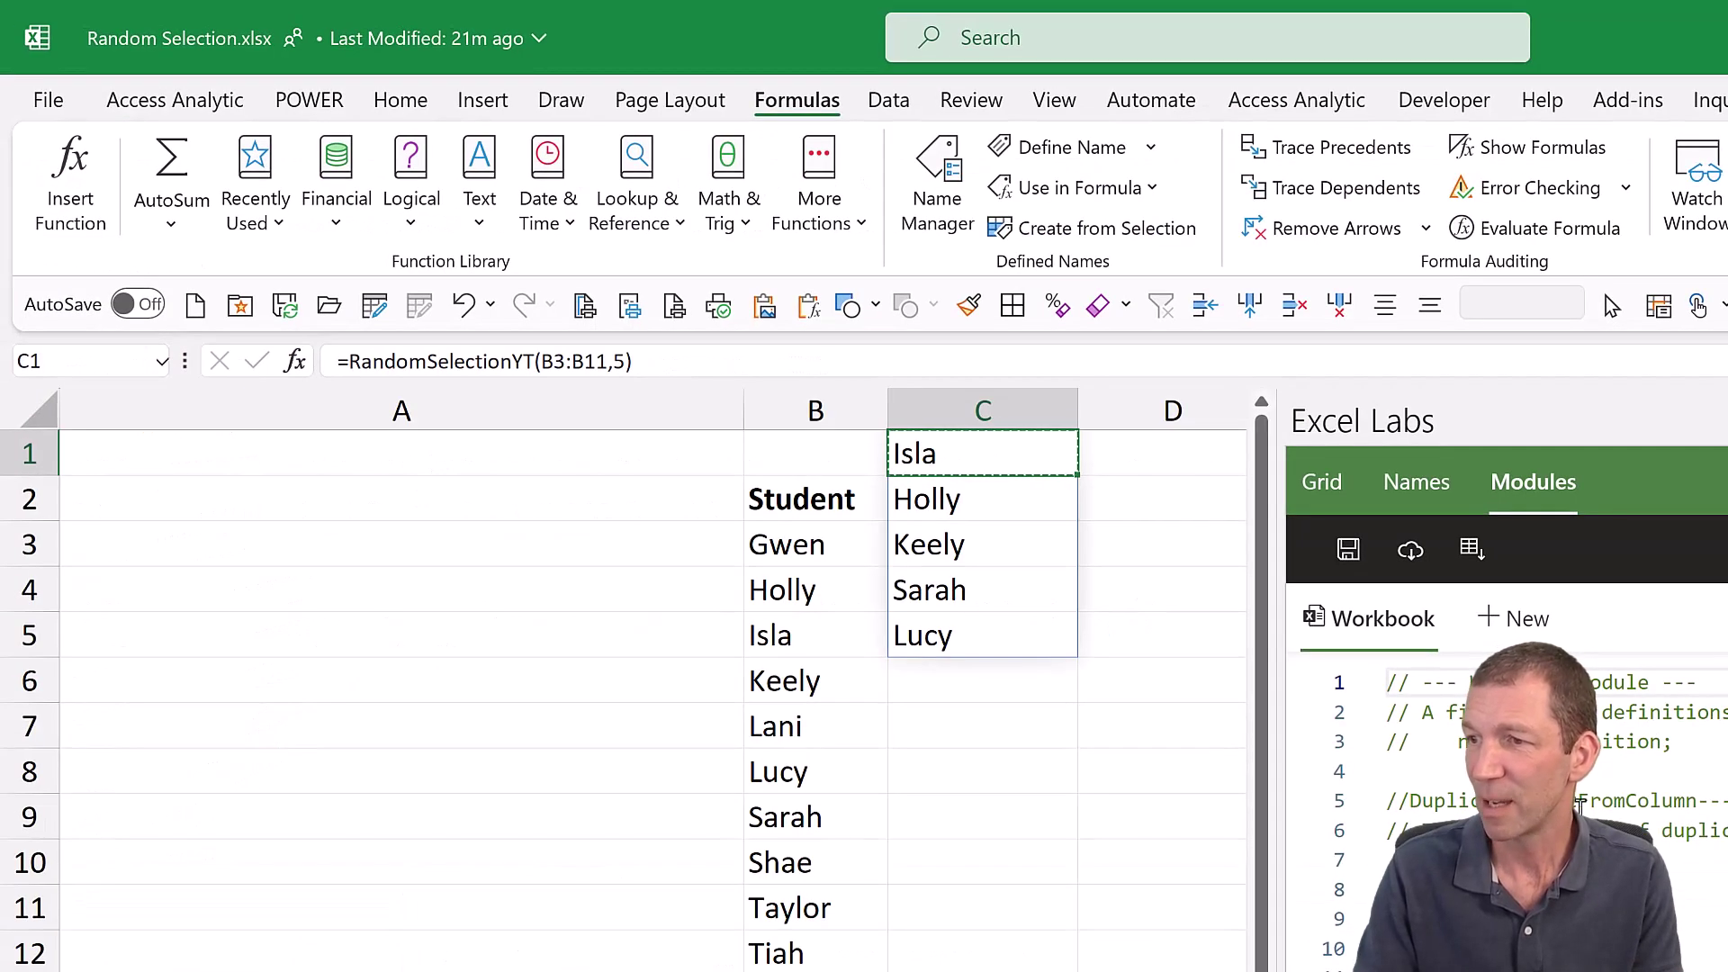
# Enter =RandomSelection(B3:B12) in cell D2 over the student names.
pyautogui.click(1072, 799)
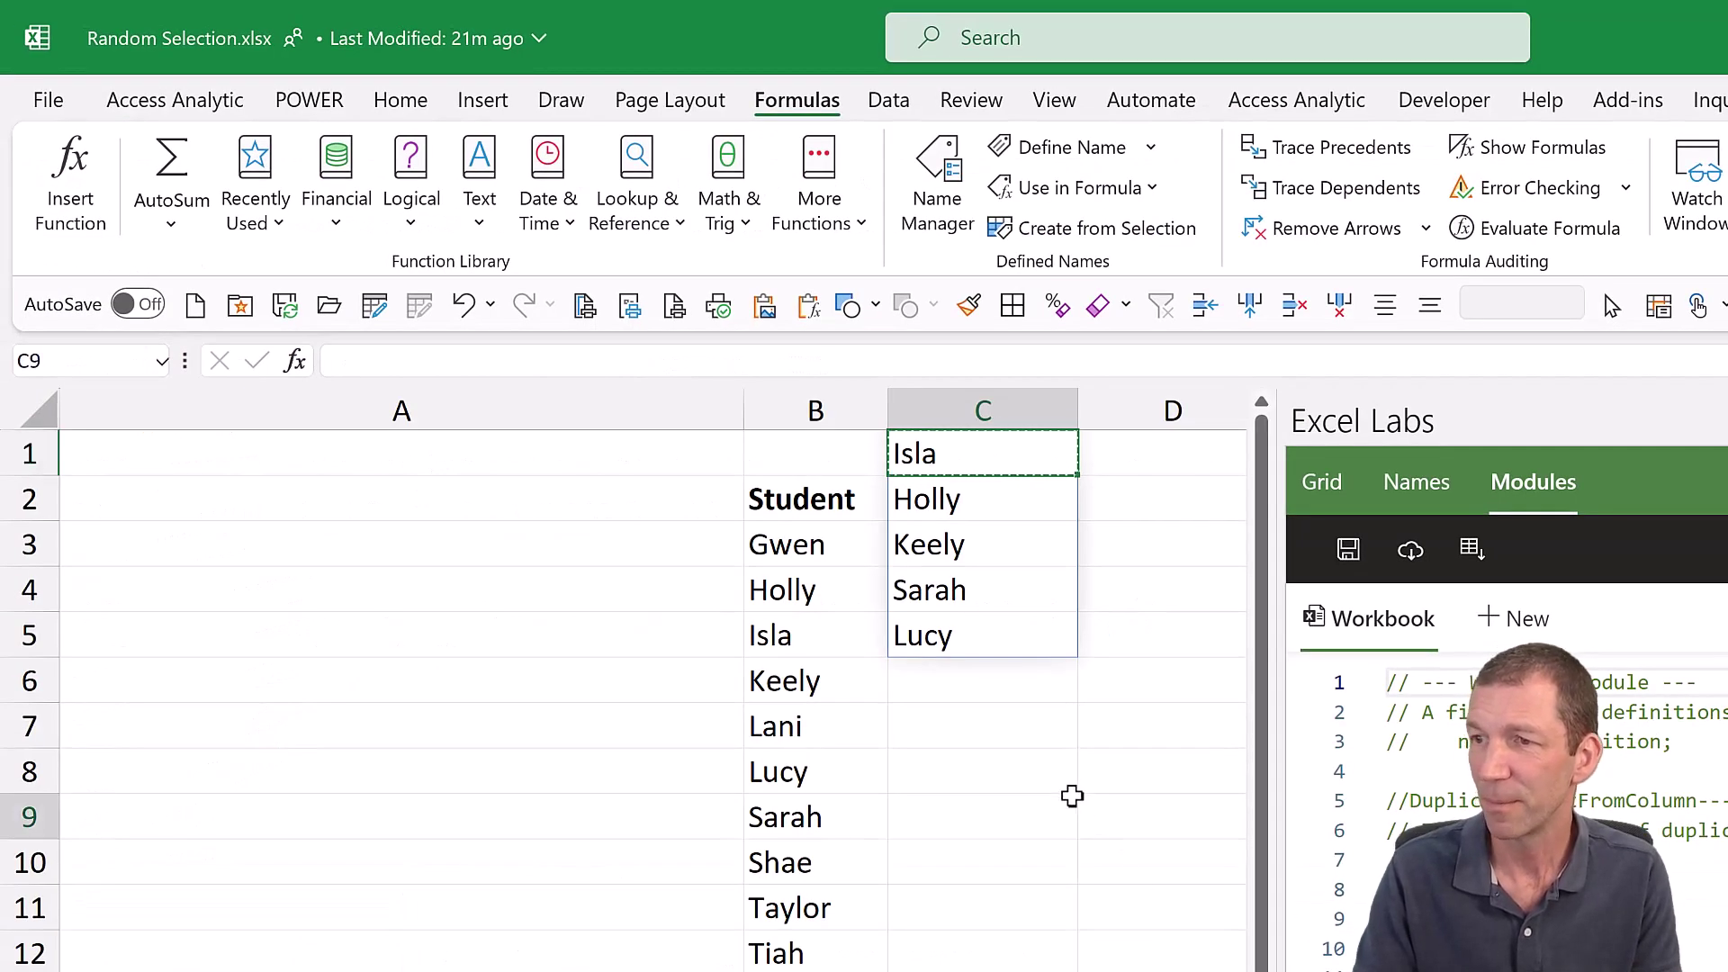
pyautogui.click(1168, 478)
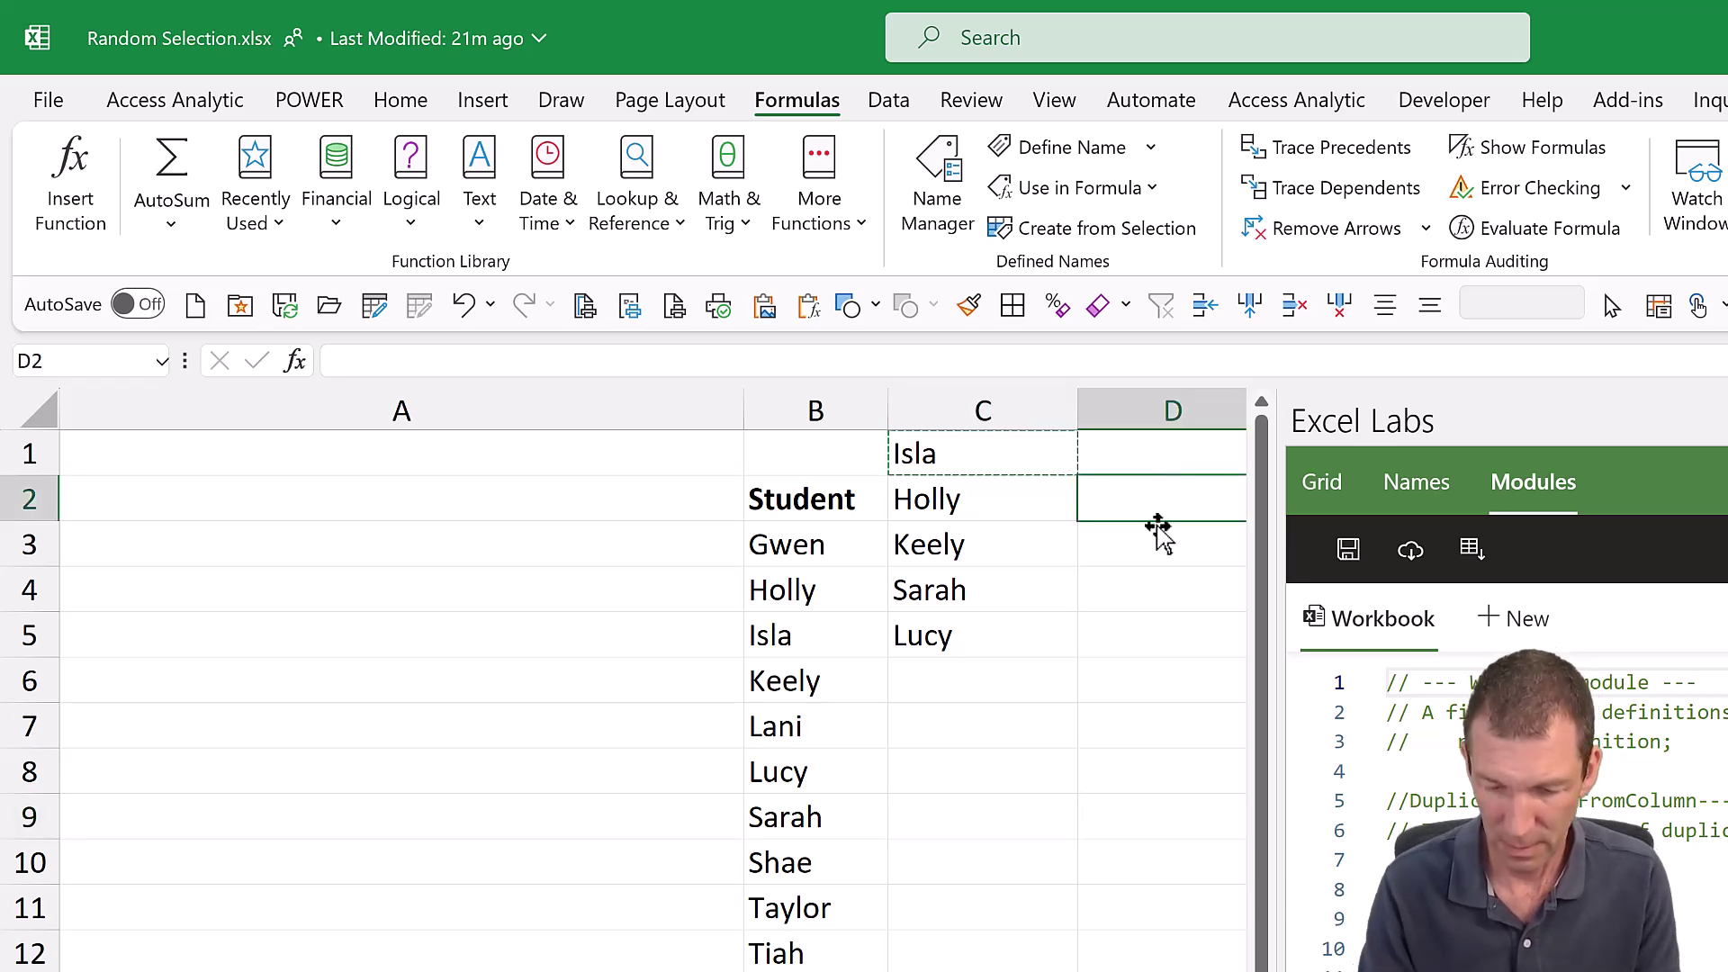
pyautogui.write('=rand')
pyautogui.press('Down')
pyautogui.press('Down')
pyautogui.press('Down')
pyautogui.press('Down')
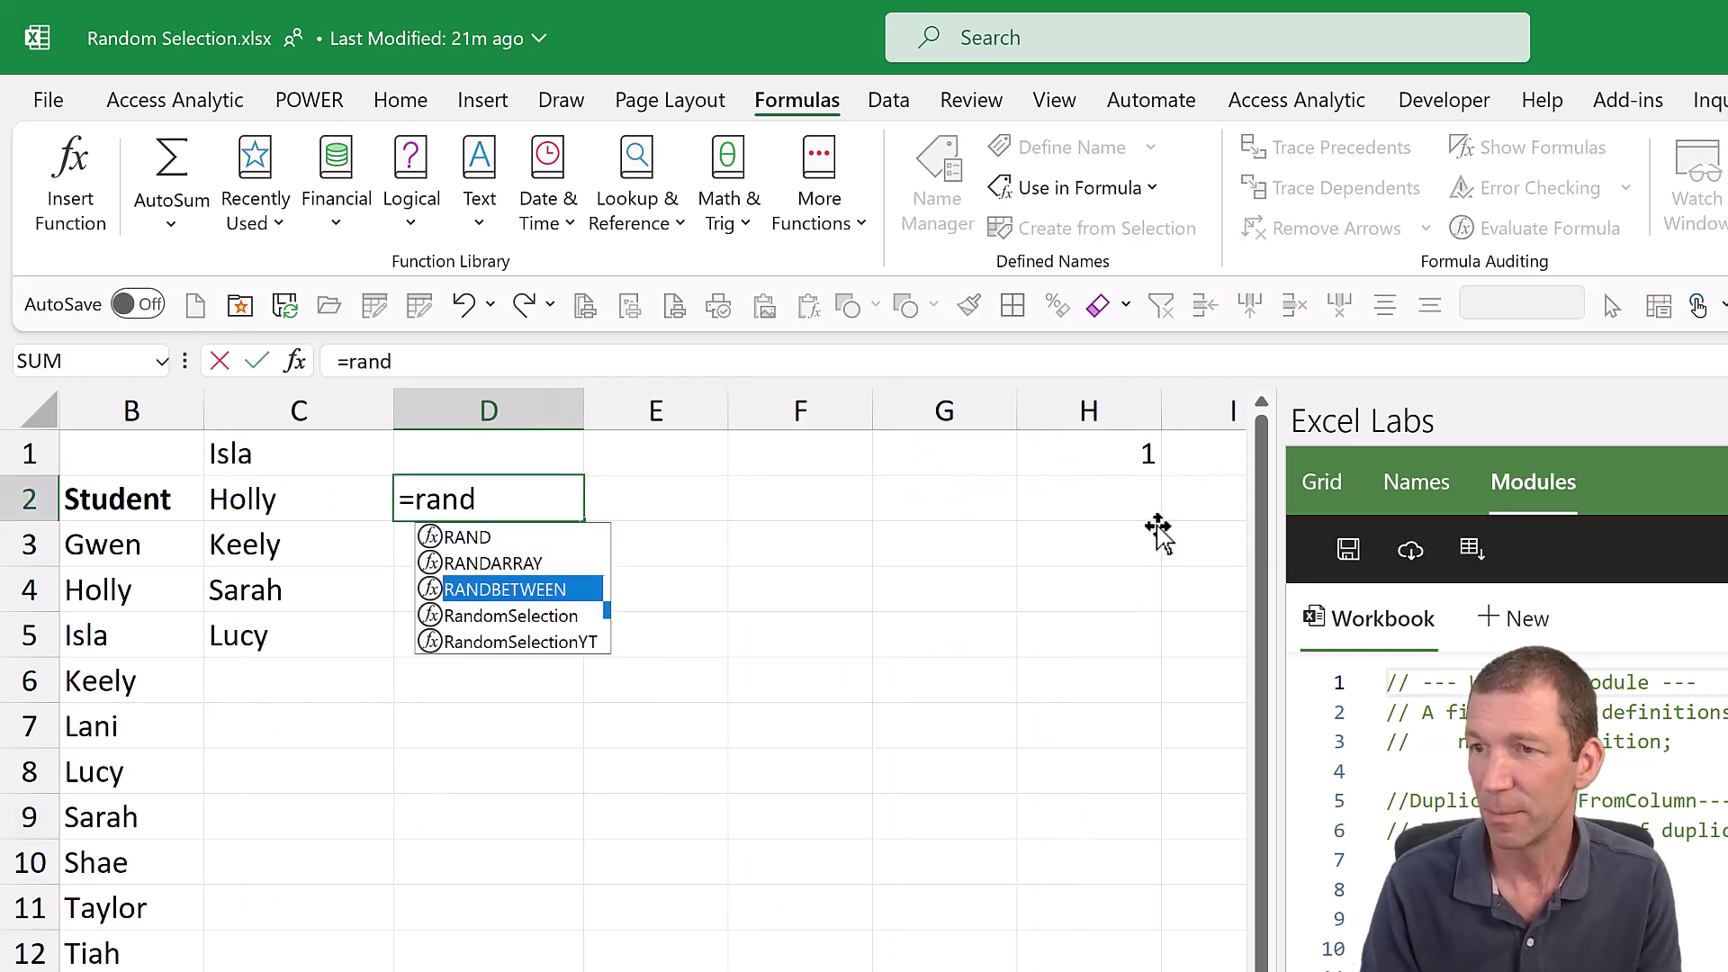
pyautogui.press('Up')
pyautogui.press('Tab')
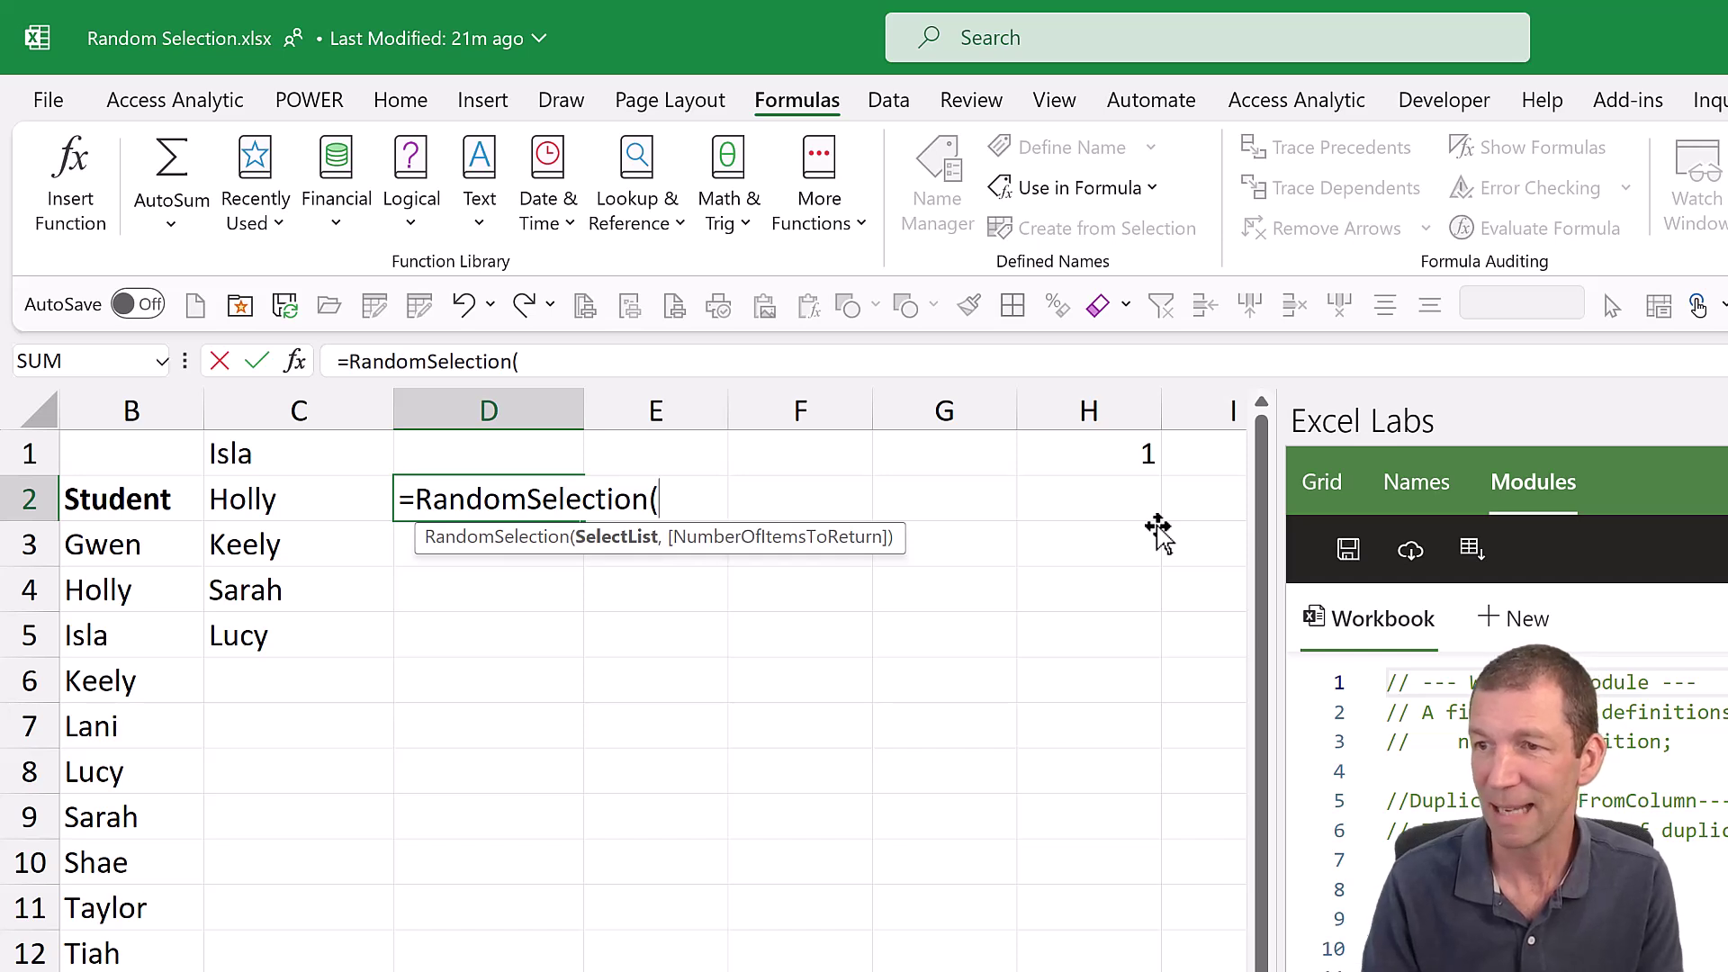
pyautogui.moveTo(135, 544); pyautogui.dragTo(121, 909)
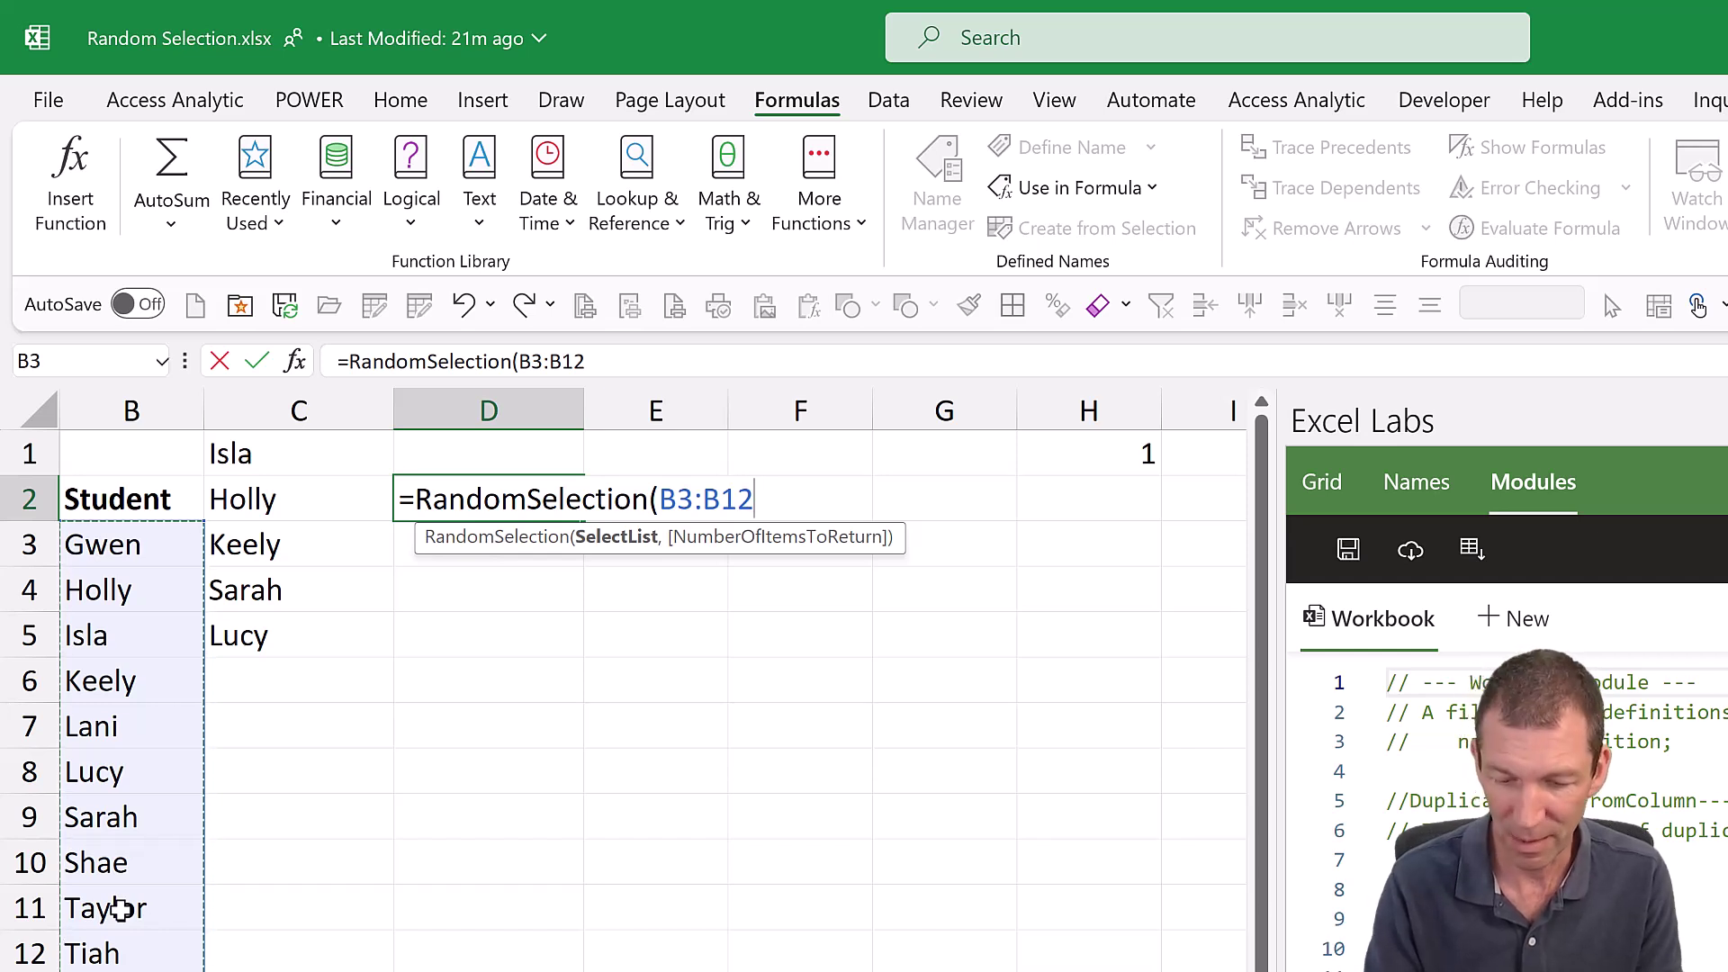
pyautogui.write(')')
pyautogui.hotkey('ctrl', 'Return')
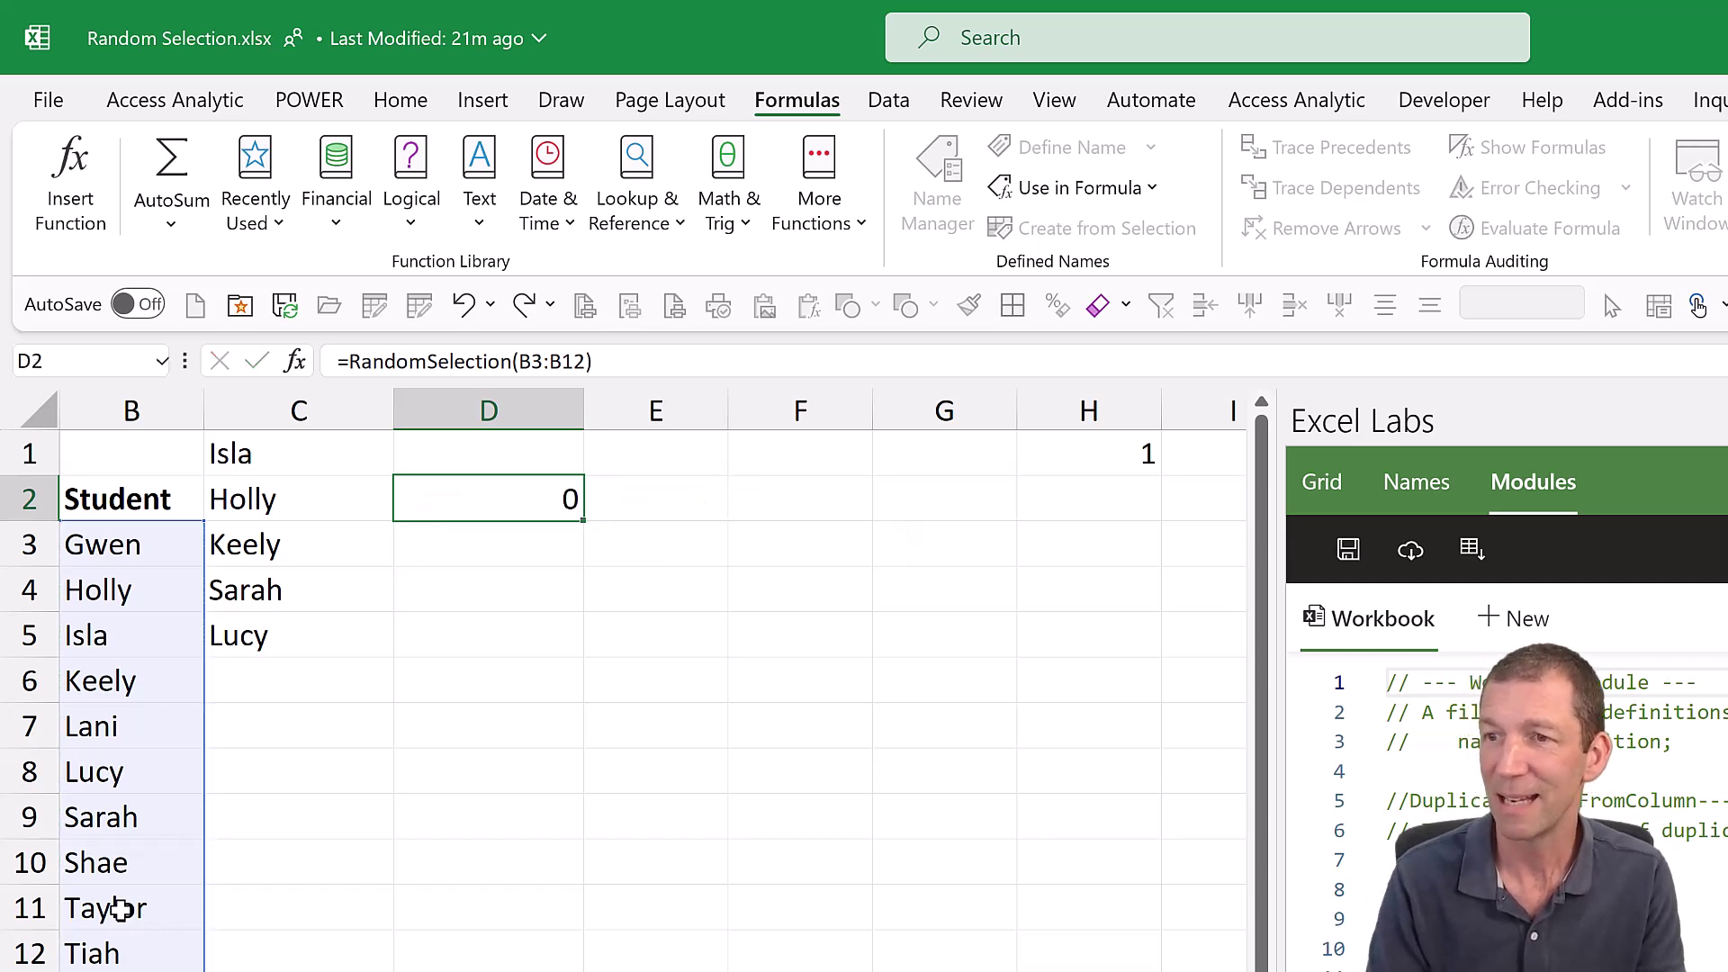
# Re-enter D2 several times to recalculate and draw different random students.
pyautogui.press('F2')
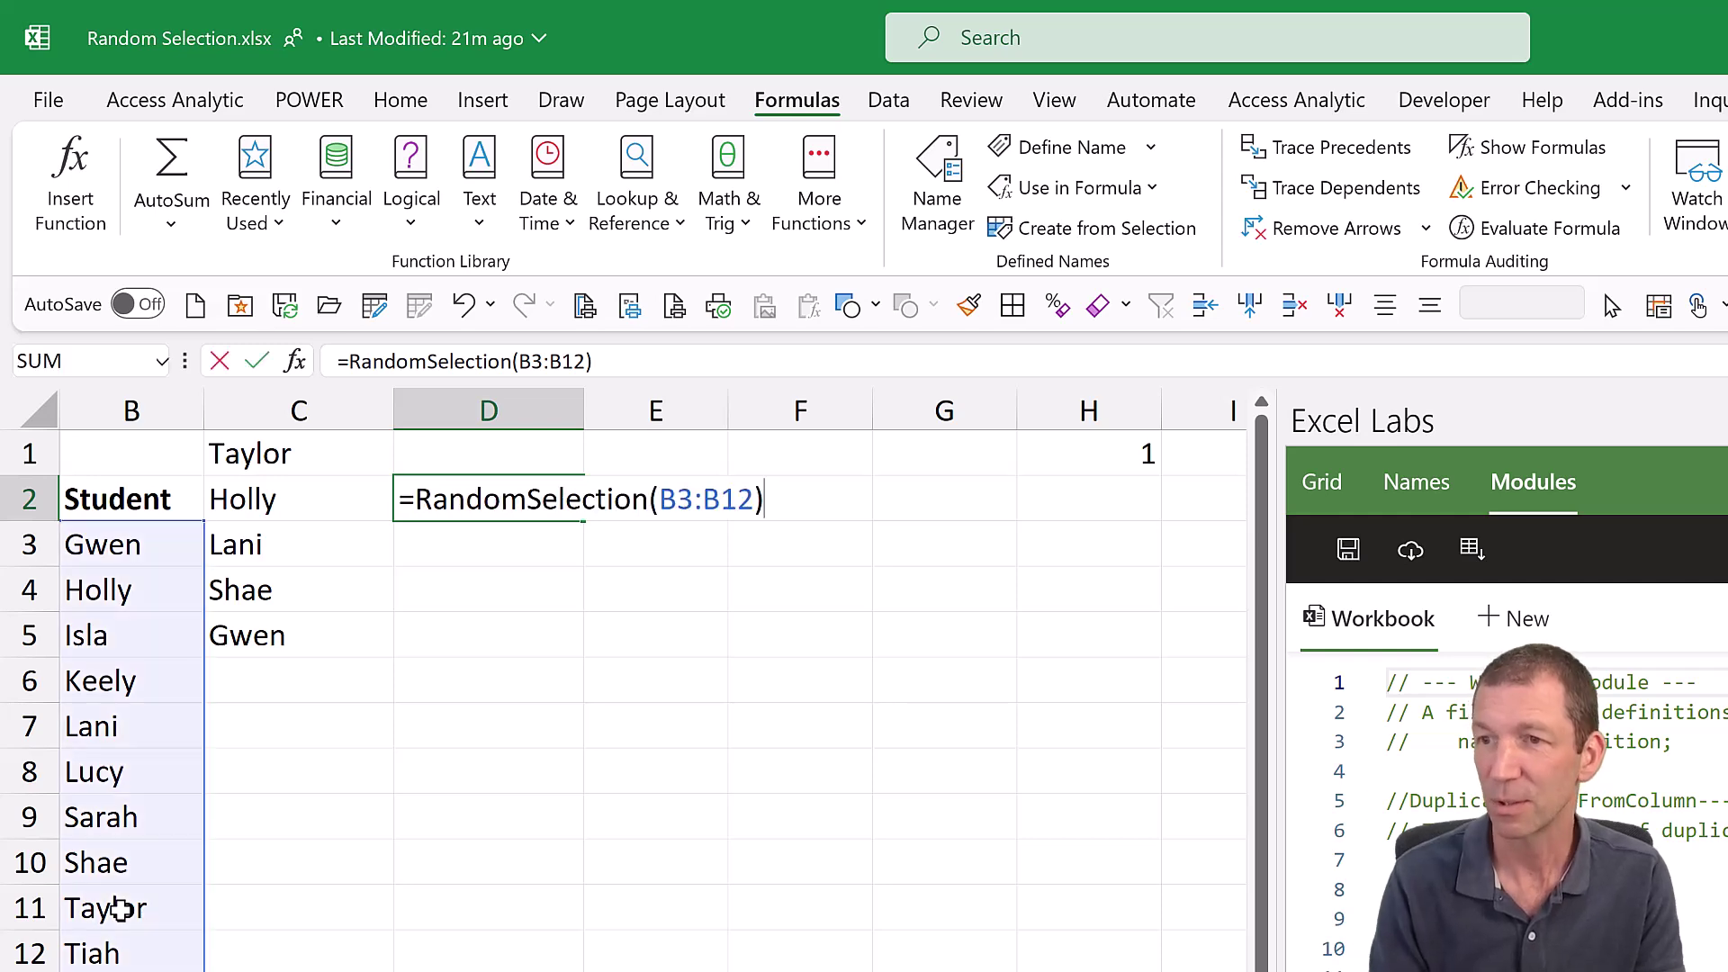
pyautogui.press('Return')
pyautogui.press('F2')
pyautogui.press('Return')
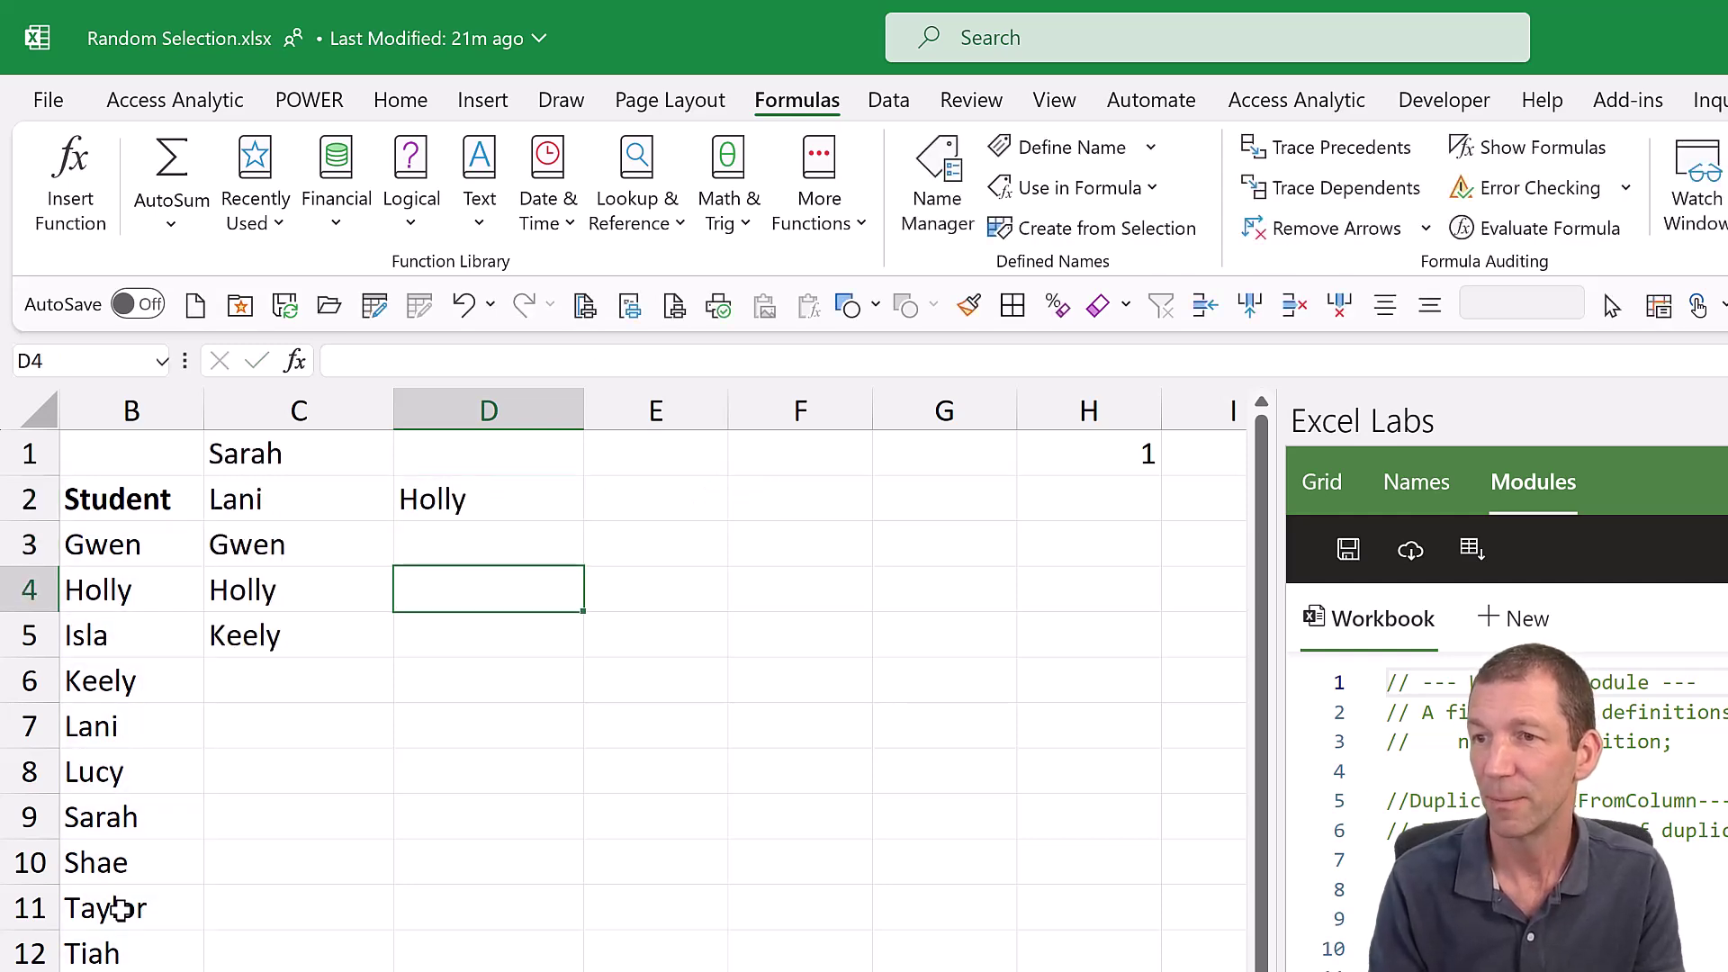
pyautogui.press('F2')
pyautogui.press('Return')
pyautogui.press('F2')
pyautogui.press('Return')
pyautogui.press('F2')
pyautogui.press('Return')
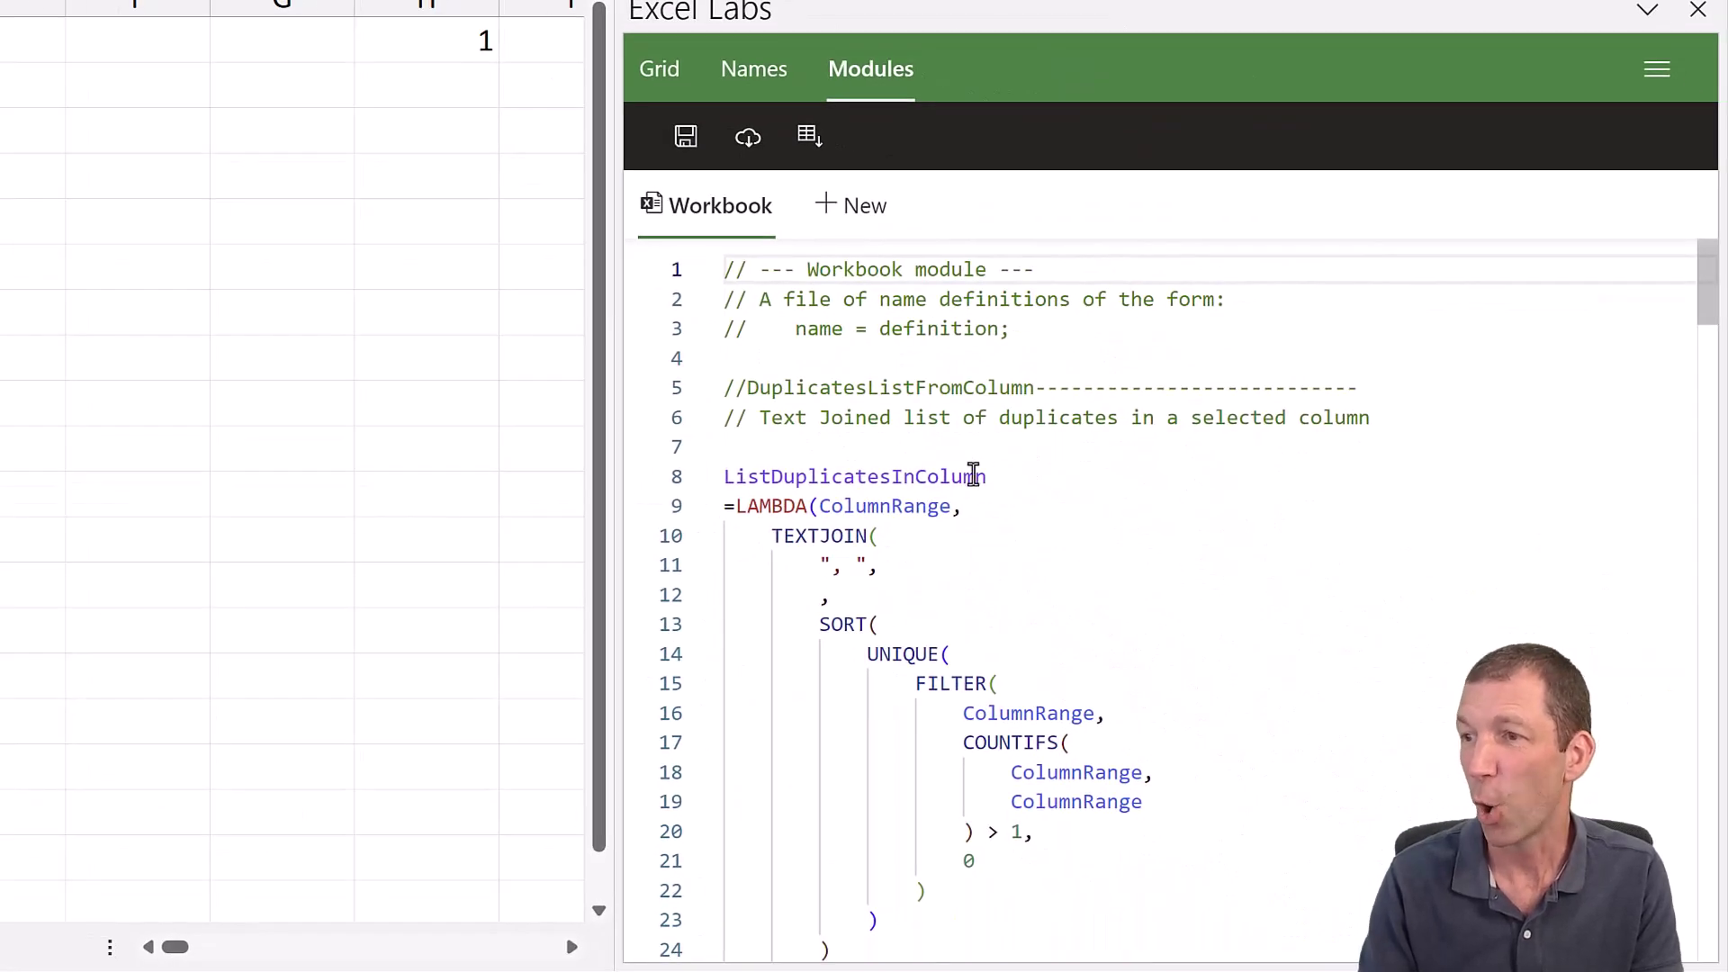
# Scroll the Workbook module to RandomSelection and highlight its optional [NumberOfItemsToReturn] argument.
pyautogui.scroll(-20, 983, 504)
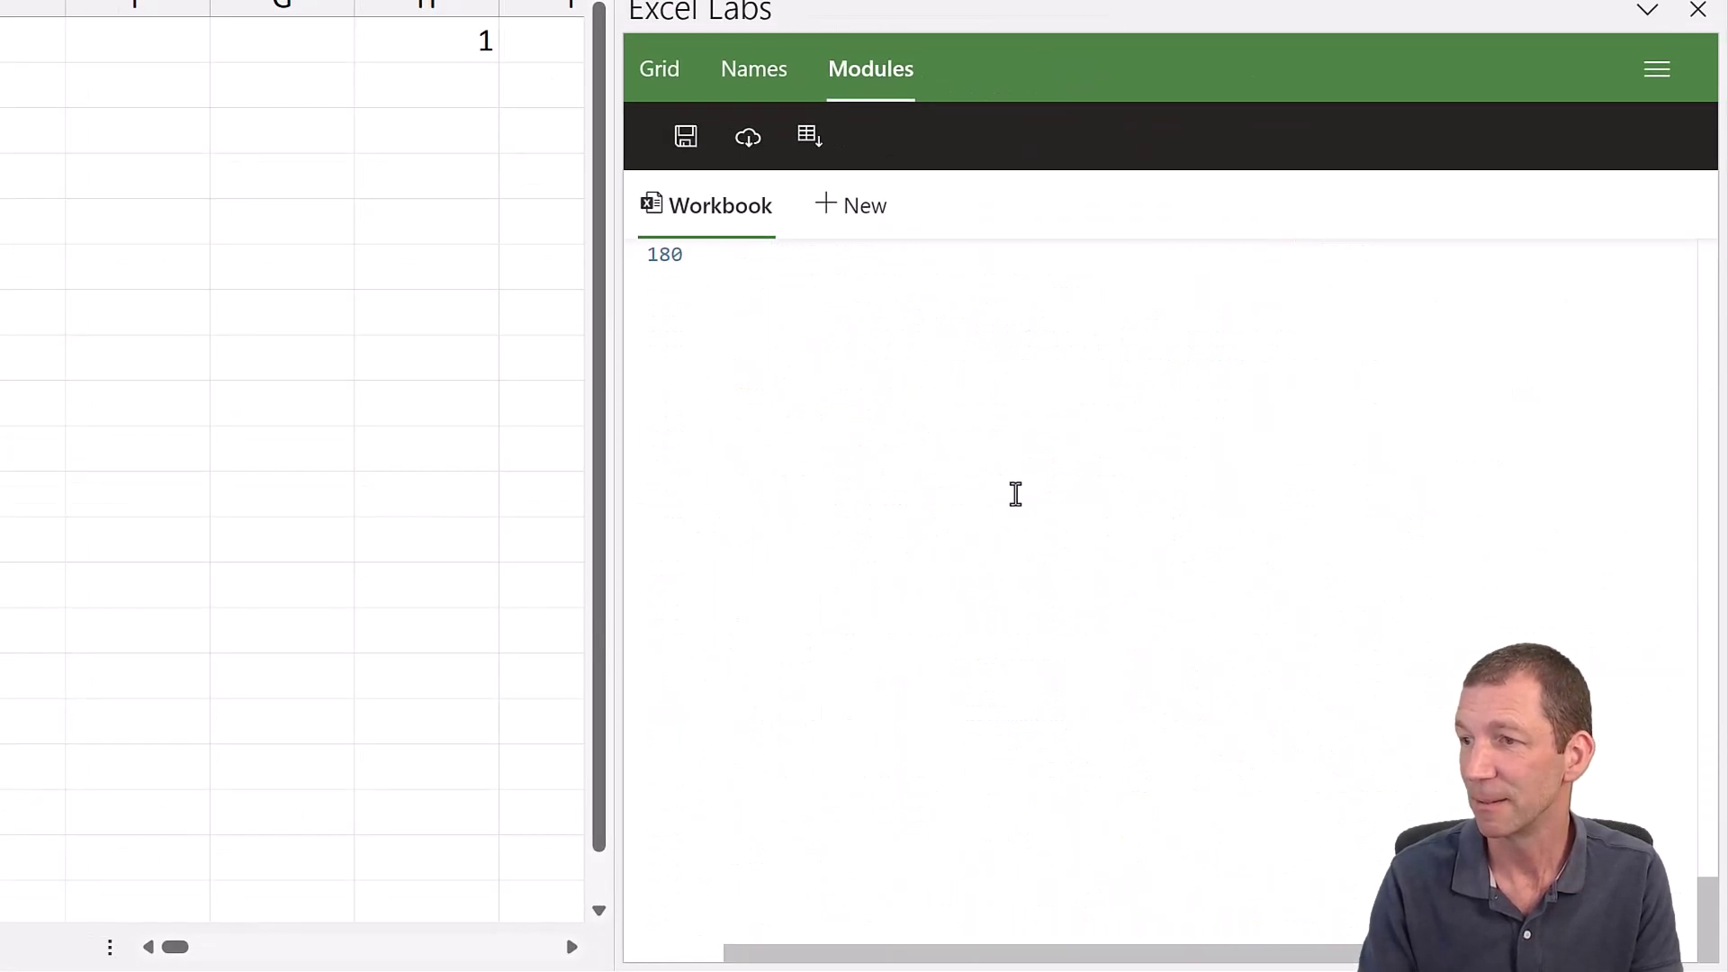
pyautogui.scroll(13, 1026, 491)
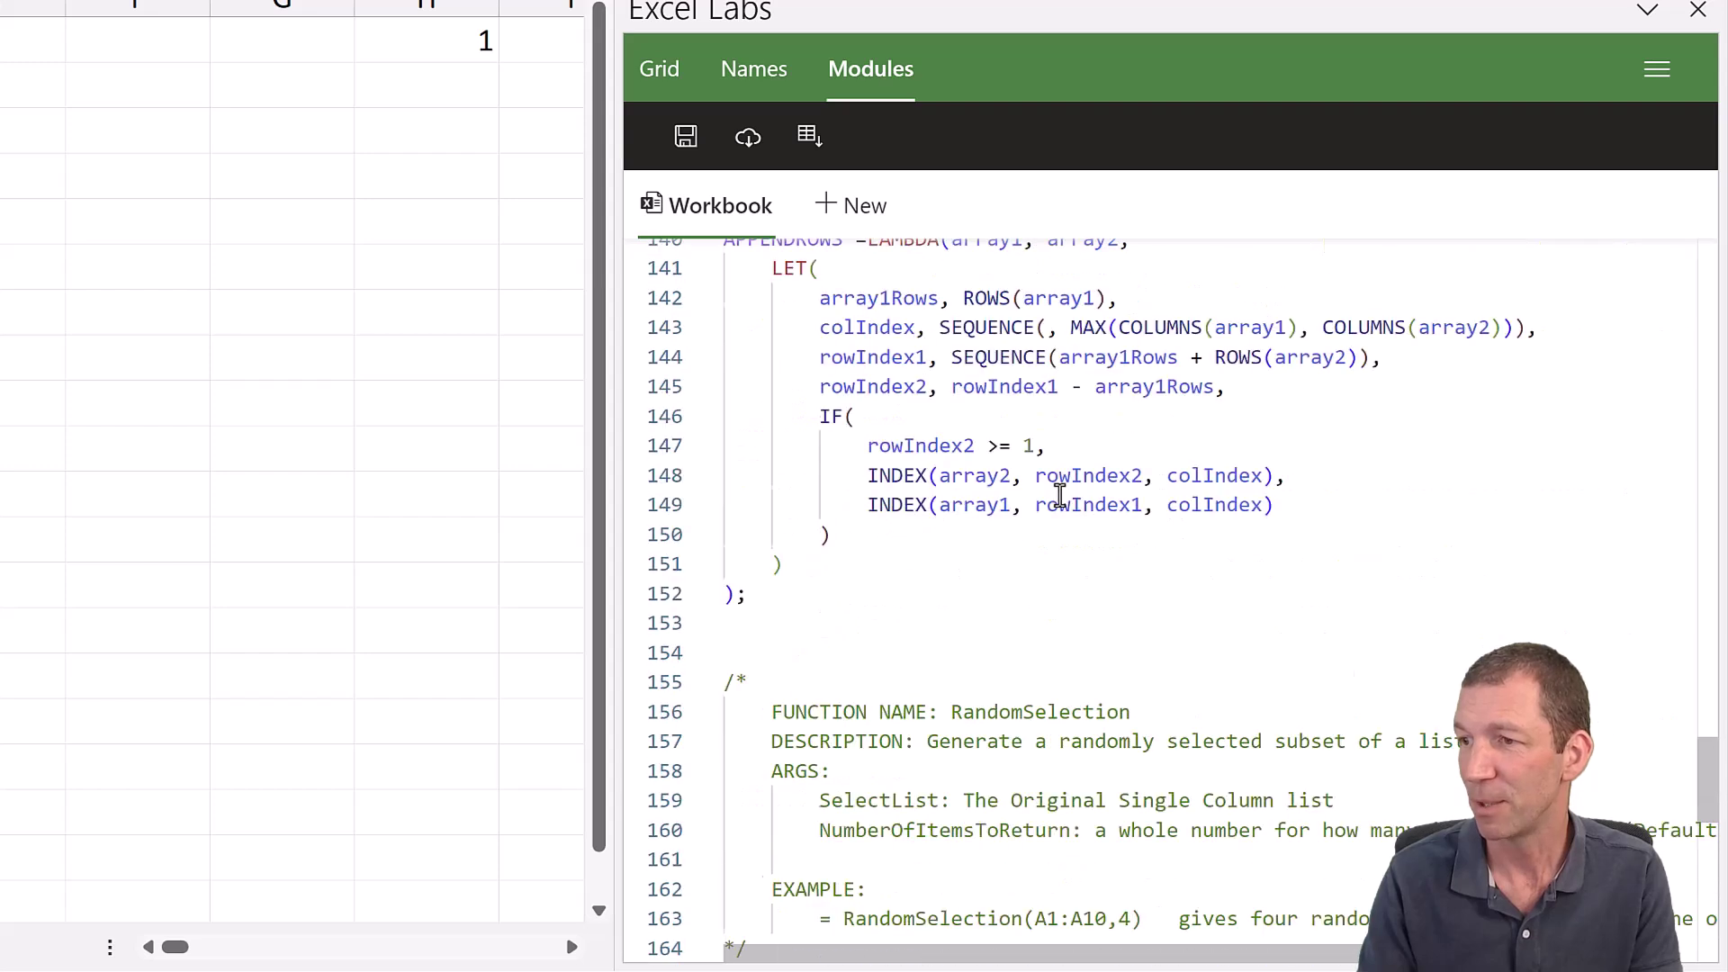
pyautogui.scroll(-6, 1053, 493)
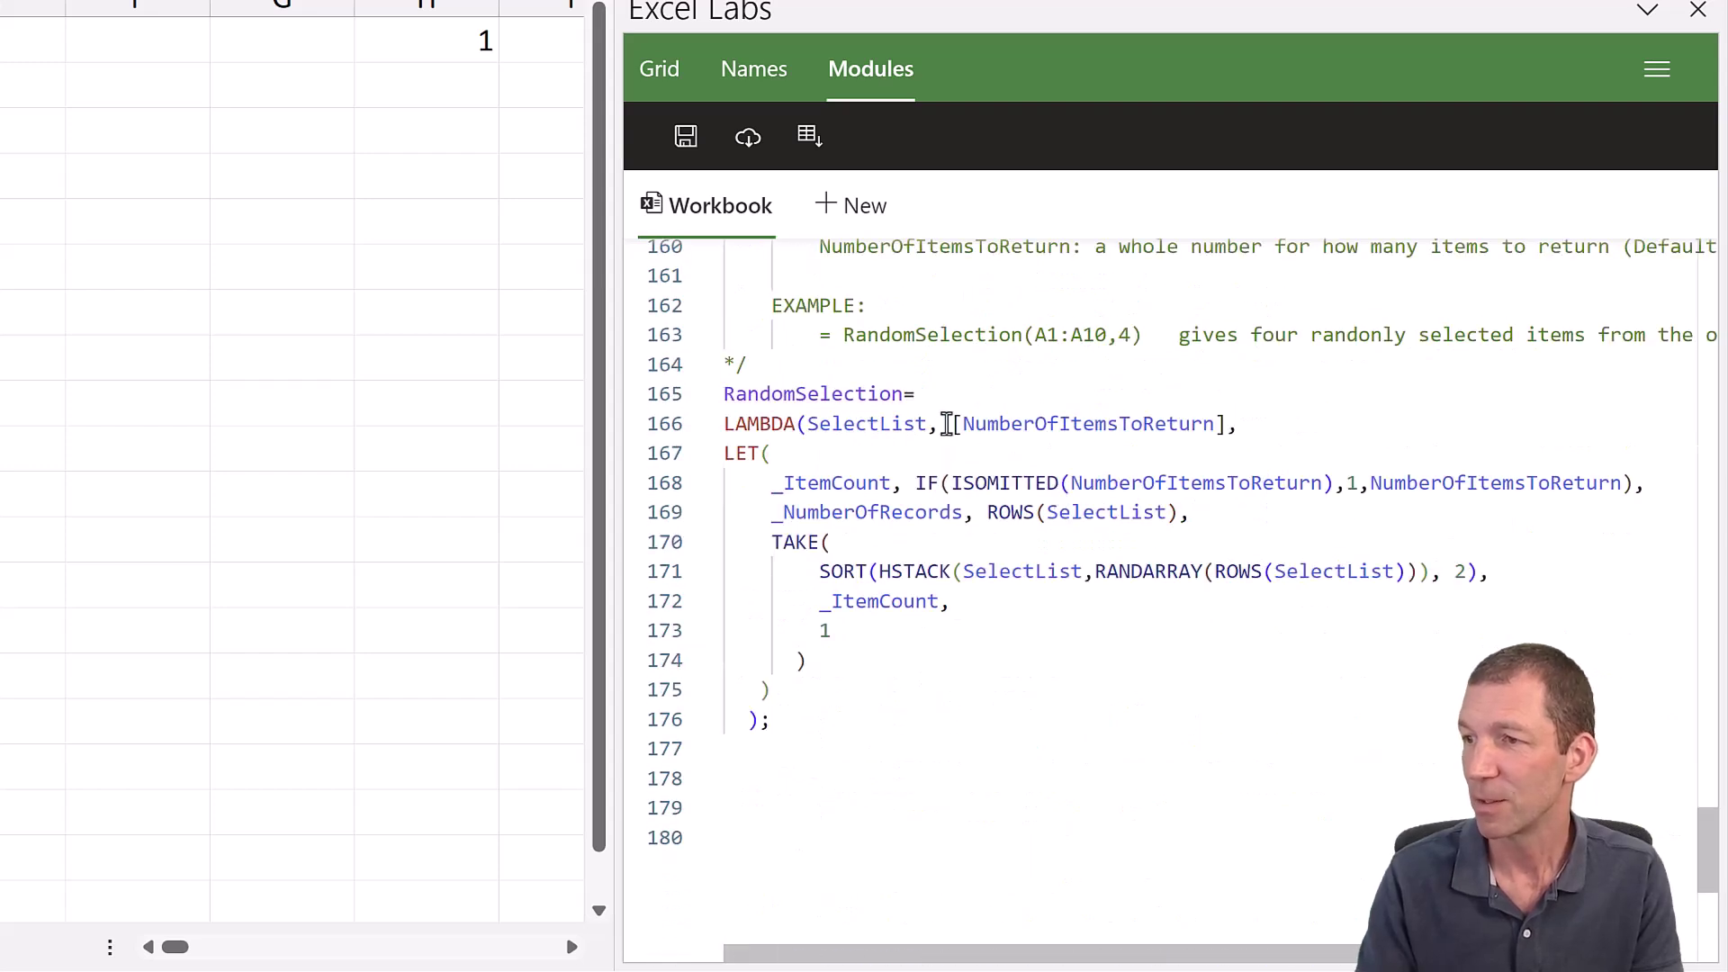
pyautogui.moveTo(950, 424); pyautogui.dragTo(1239, 424)
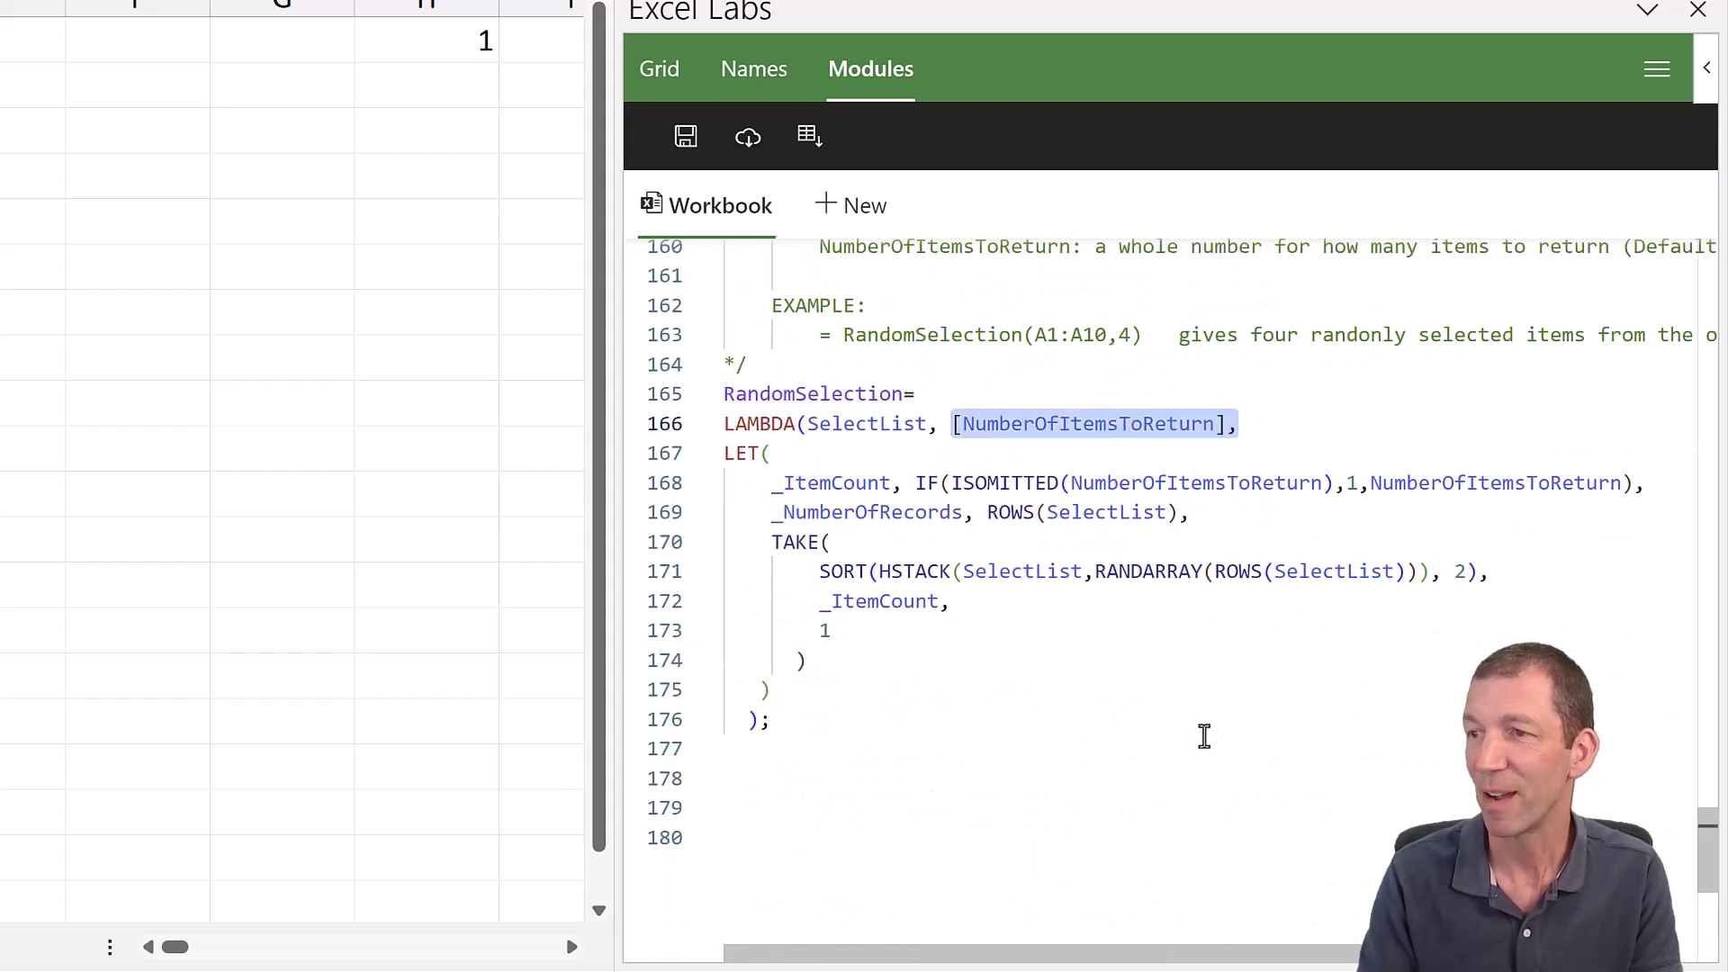